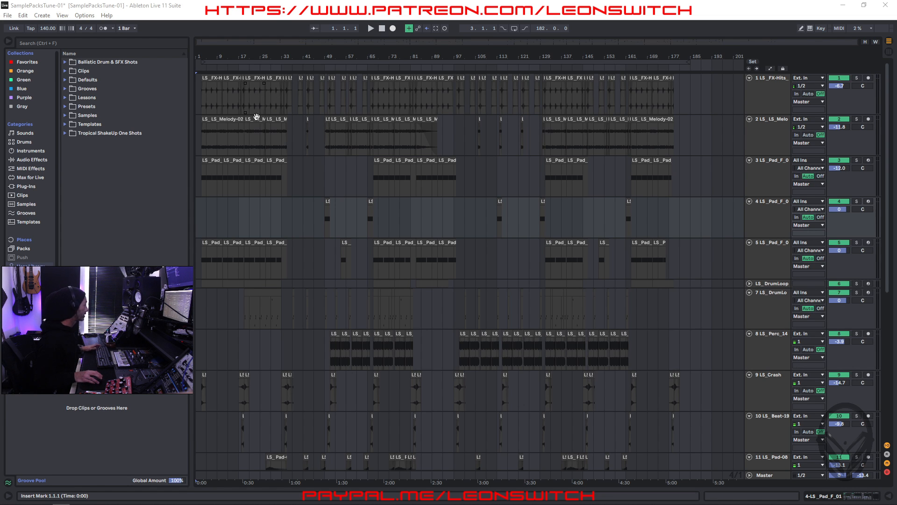
Play the arrangement from the start and audition it at several later points along the timeline
left_click(195, 101)
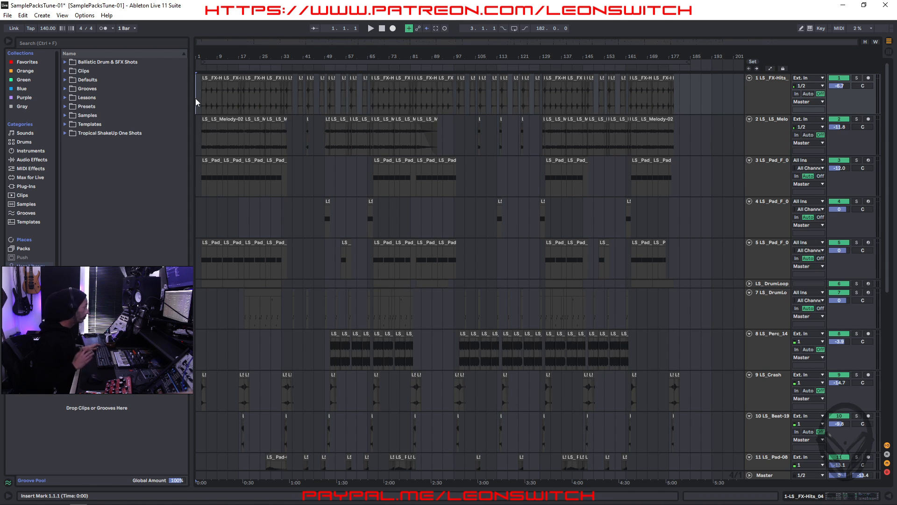
key("space")
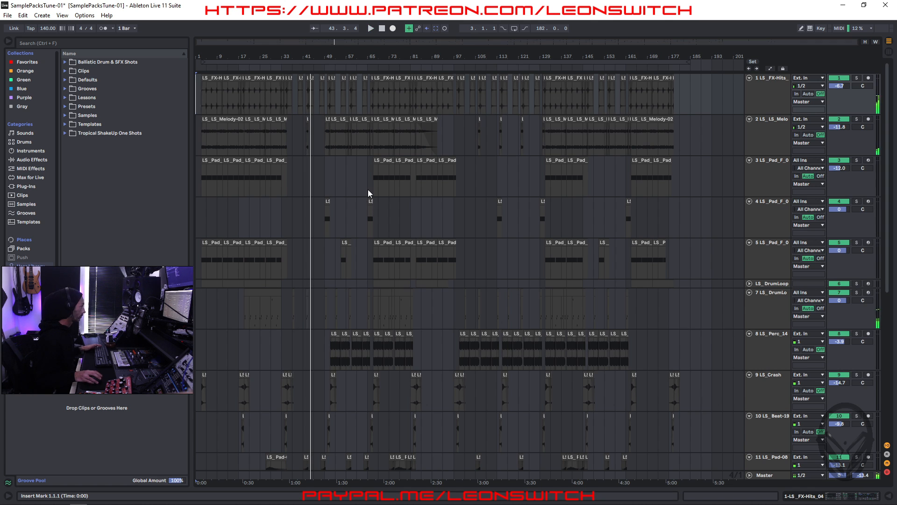
left_click(338, 68)
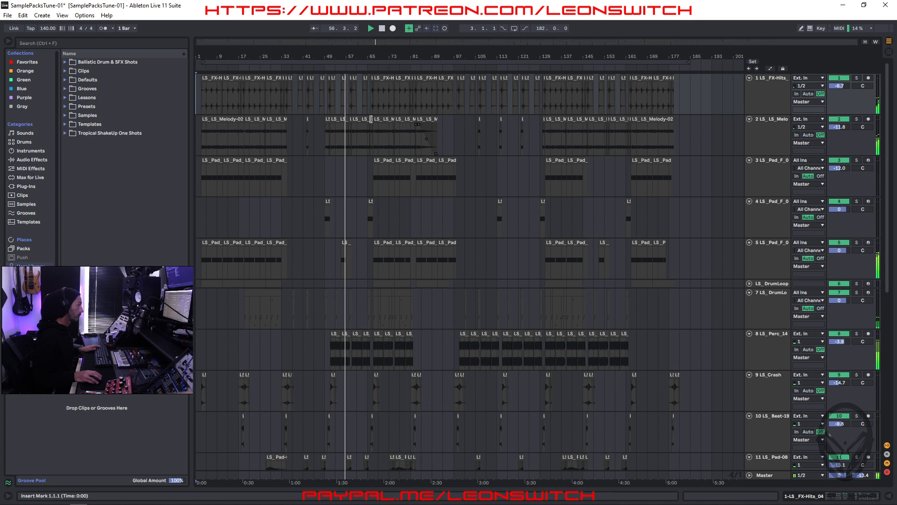
left_click(371, 66)
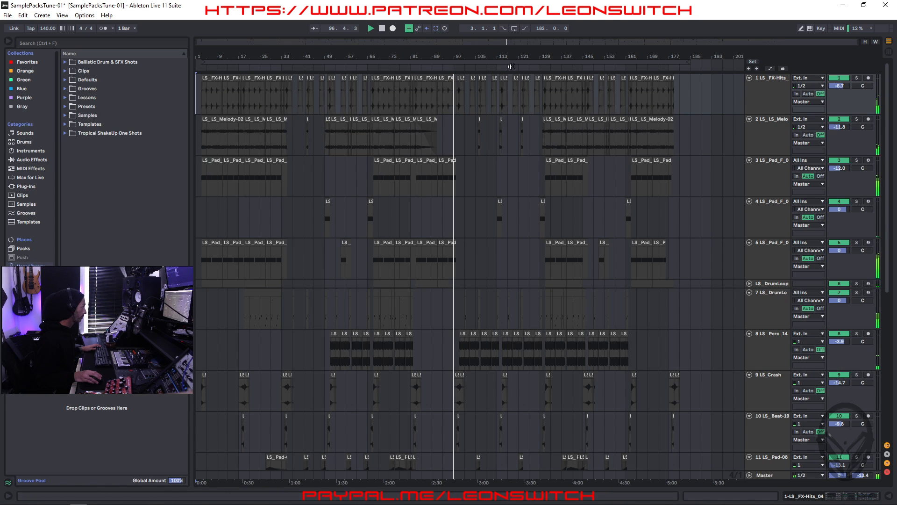
left_click(532, 66)
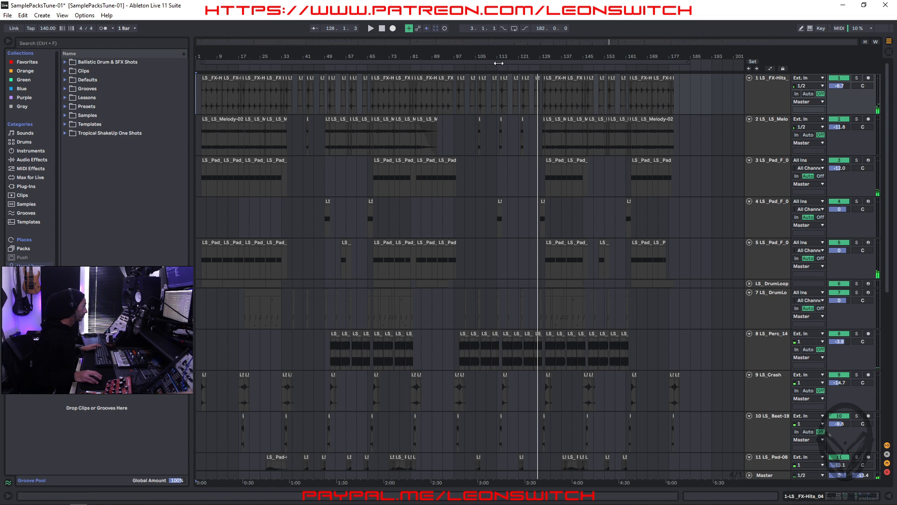
left_click(482, 68)
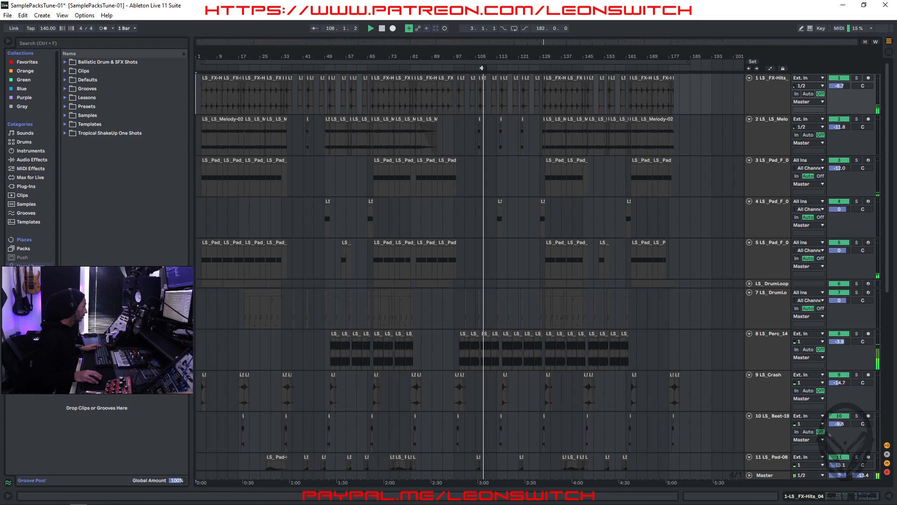
left_click(454, 67)
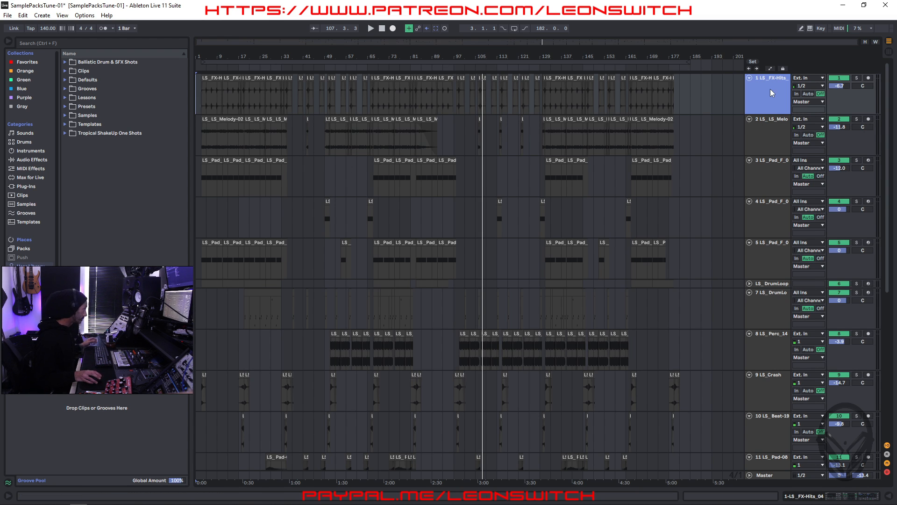
Look through the full list of tracks in the arrangement, from LS_FX-Hits_04 down to the lowest tracks
scroll(515, 225, "down", 10)
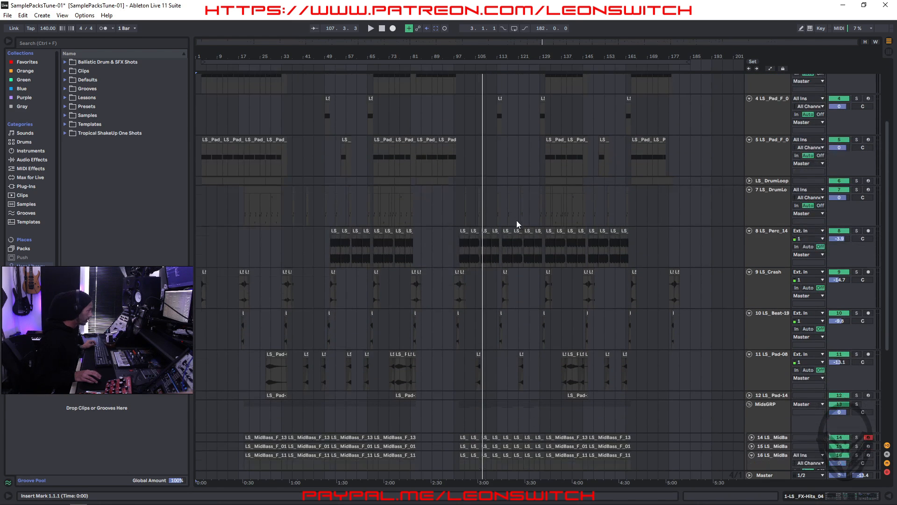
scroll(519, 214, "down", 5)
scroll(518, 215, "up", 5)
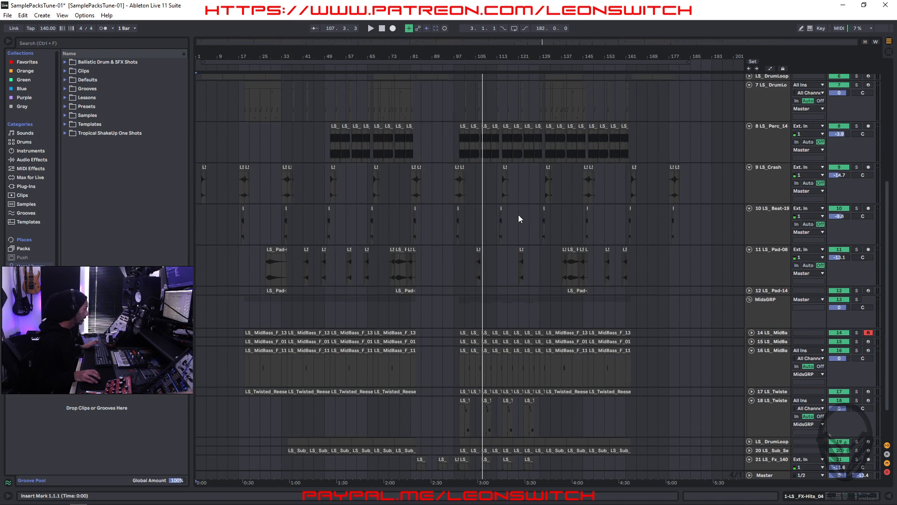
scroll(517, 214, "up", 10)
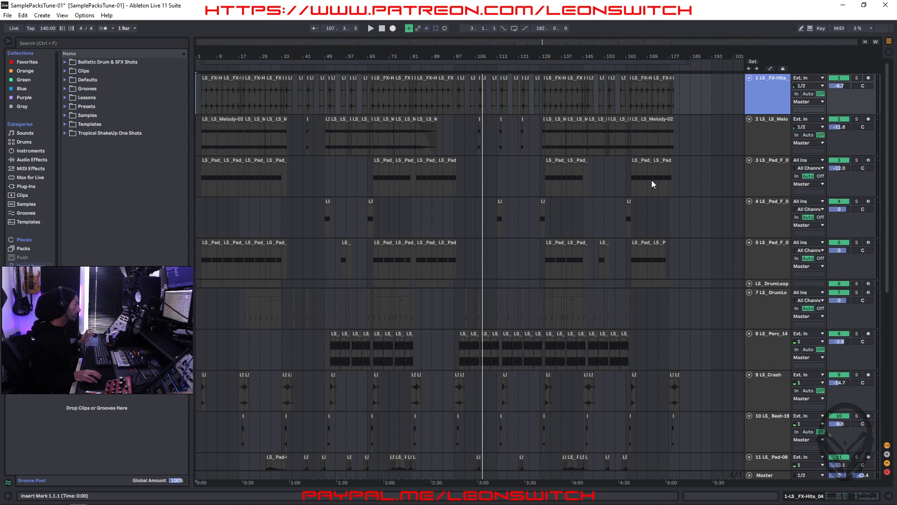
scroll(696, 214, "down", 4)
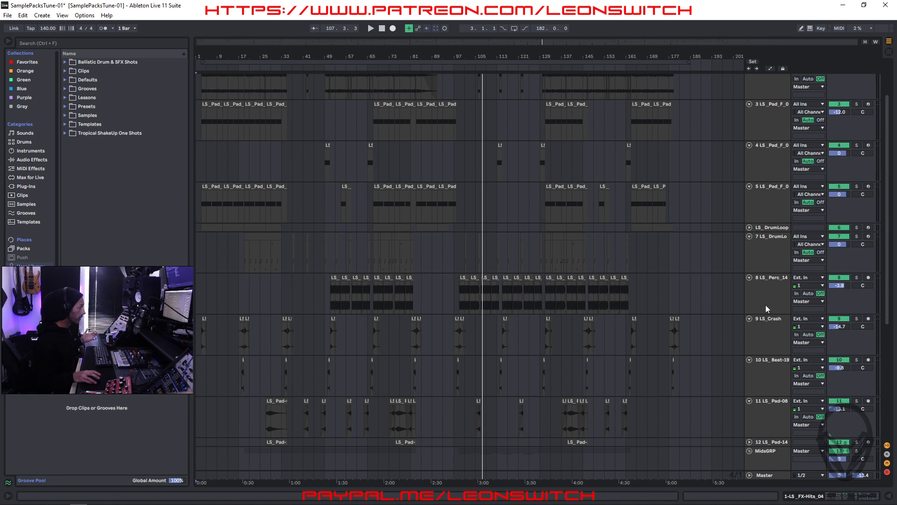
scroll(760, 178, "up", 3)
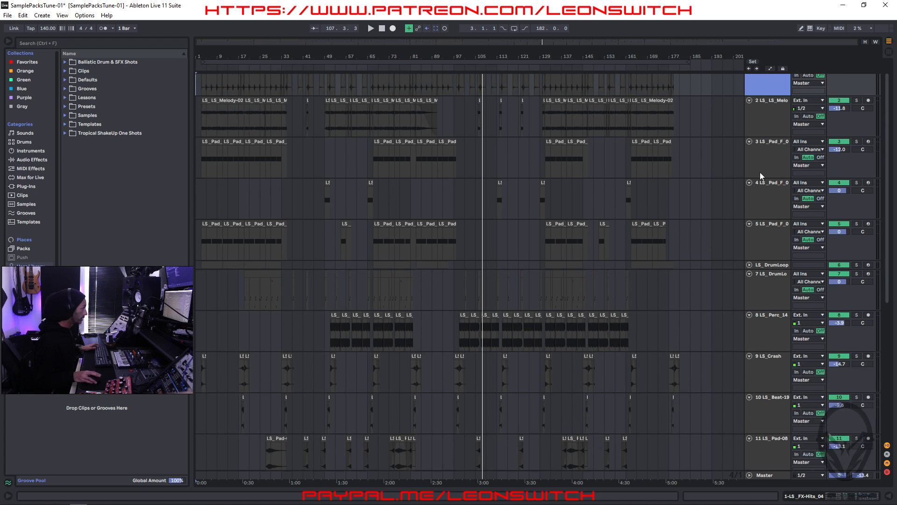
left_click(769, 98)
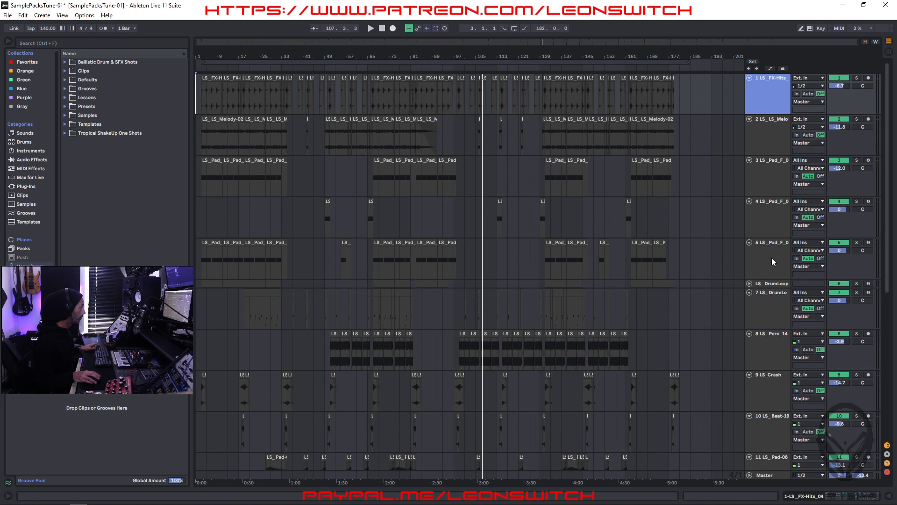
Widen the track header column so the full track names can be read
scroll(770, 256, "down", 3)
scroll(770, 256, "down", 5)
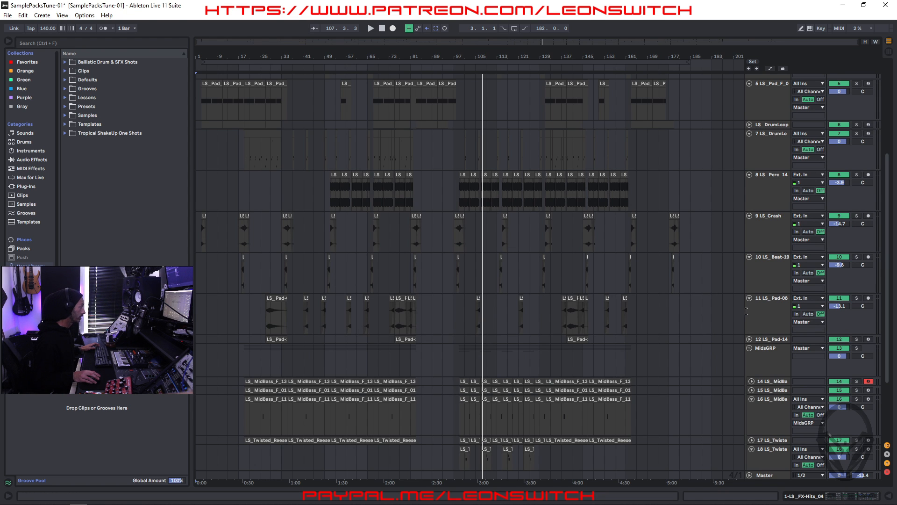
left_click_drag(746, 312, 714, 311)
Move the LS_Pad-08, LS_Pad-14 and LS_Fx_140-05 tracks together to directly below the LS_Pad_F_07 track
left_click(753, 302)
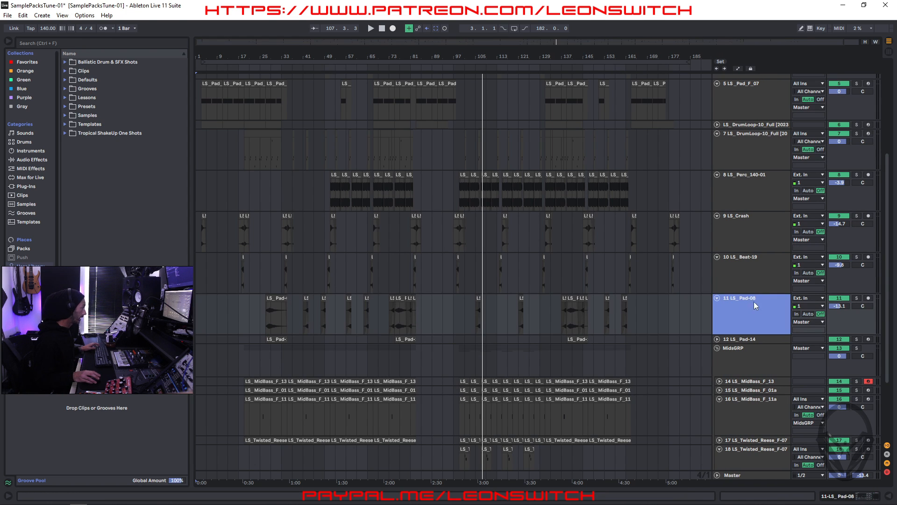
scroll(753, 313, "down", 1)
left_click(752, 320, "shift")
scroll(754, 303, "down", 4)
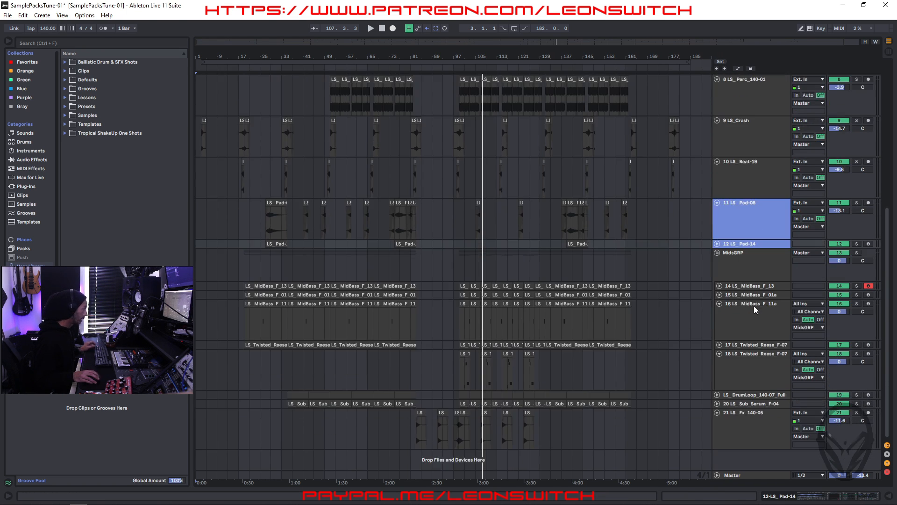
left_click(753, 421, "ctrl")
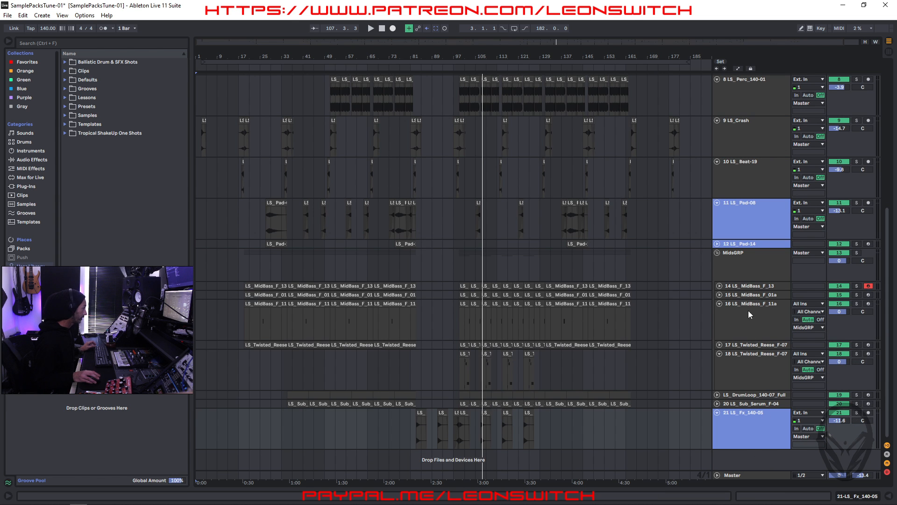
left_click_drag(744, 206, 776, 153)
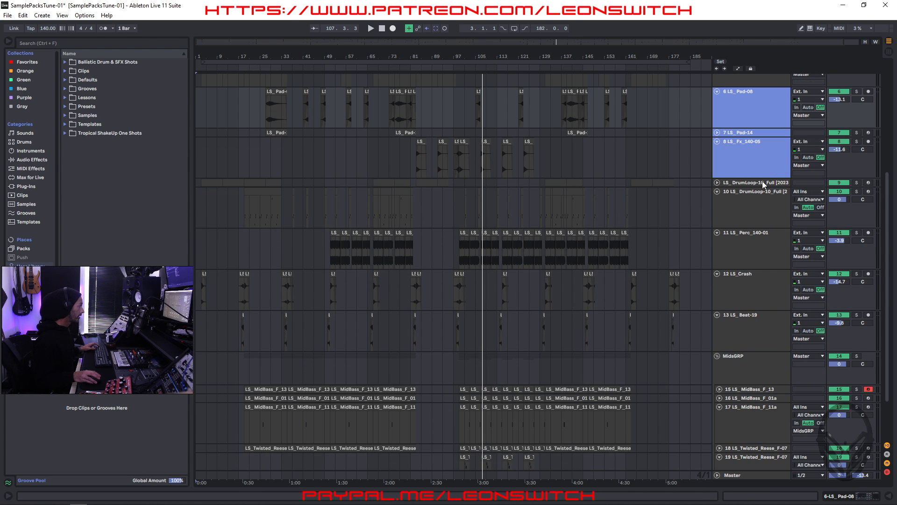
Audition the first clip on the LS_Fx_140-05 track in solo, then turn the track's solo off
scroll(767, 159, "up", 5)
left_click(744, 322)
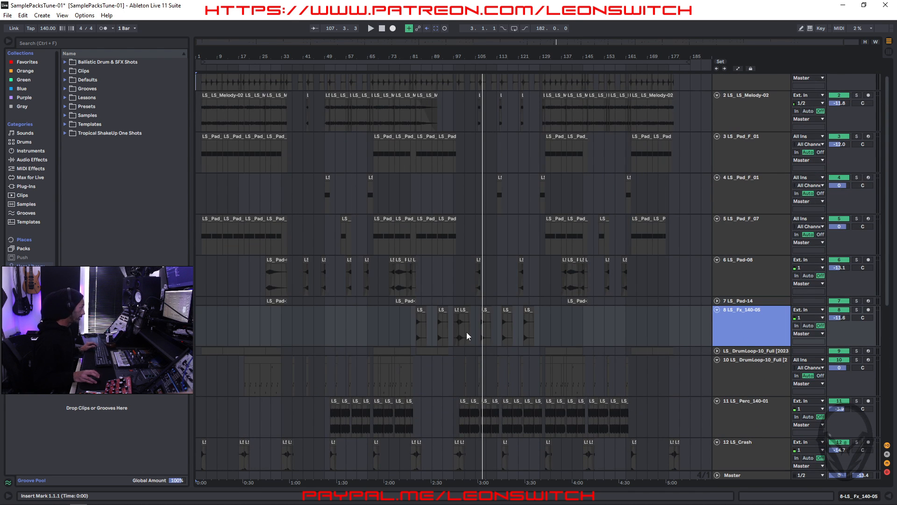
left_click(418, 312)
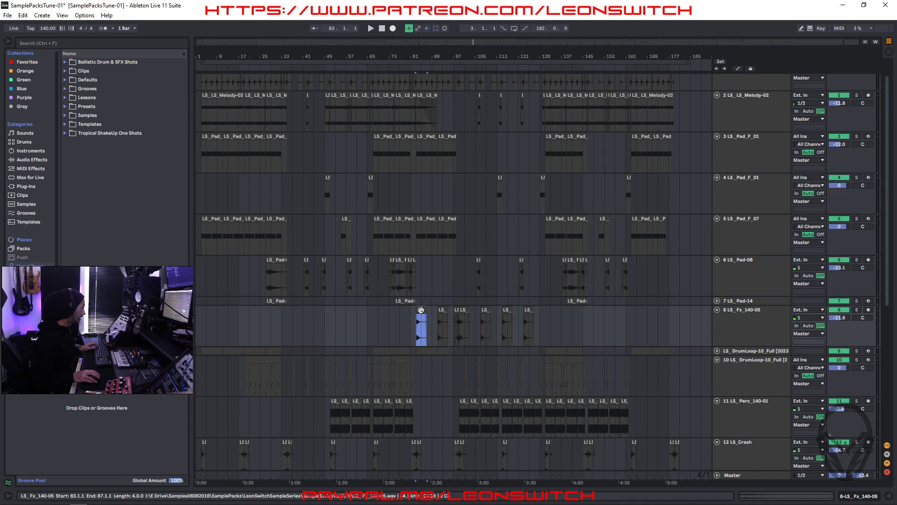
left_click(857, 310)
key("space")
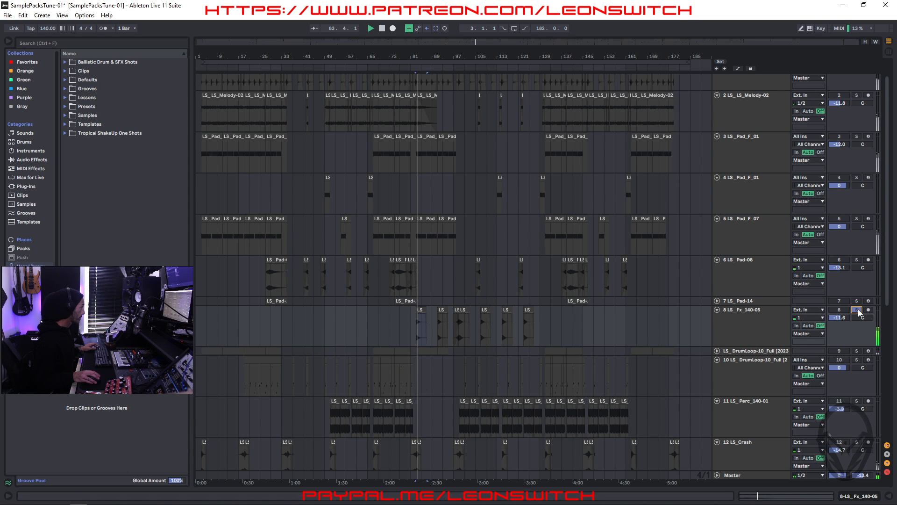
left_click(857, 311)
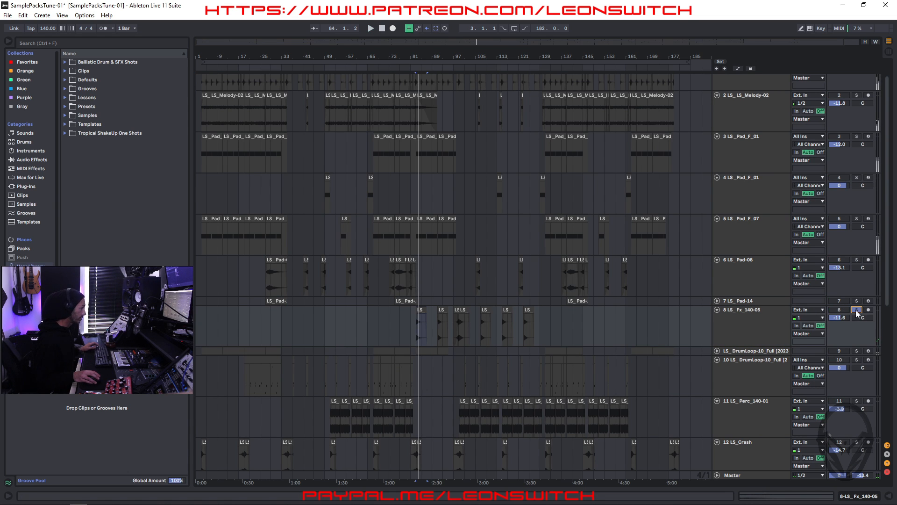
Group the eight tracks from LS_FX-Hits_04 to LS_Fx_140-05 and name the group MusicGRP
left_click(751, 314)
scroll(747, 290, "up", 1)
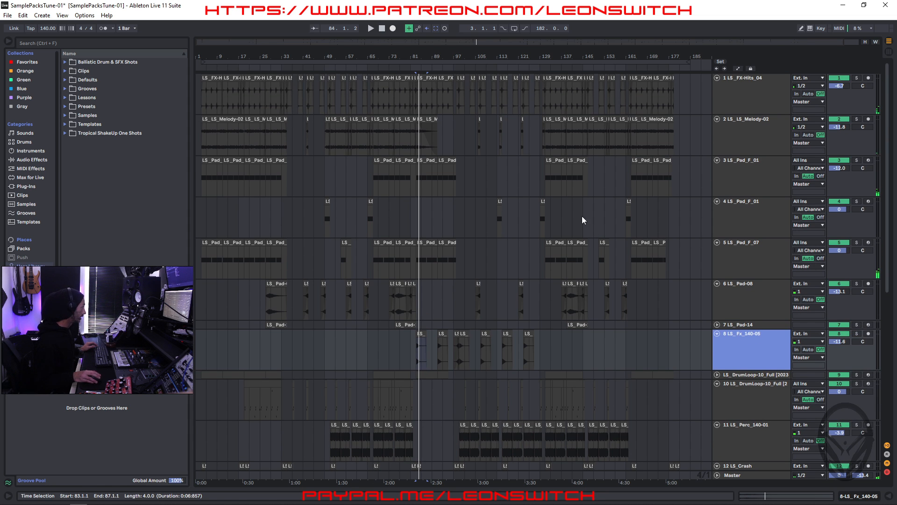
left_click(761, 86, "shift")
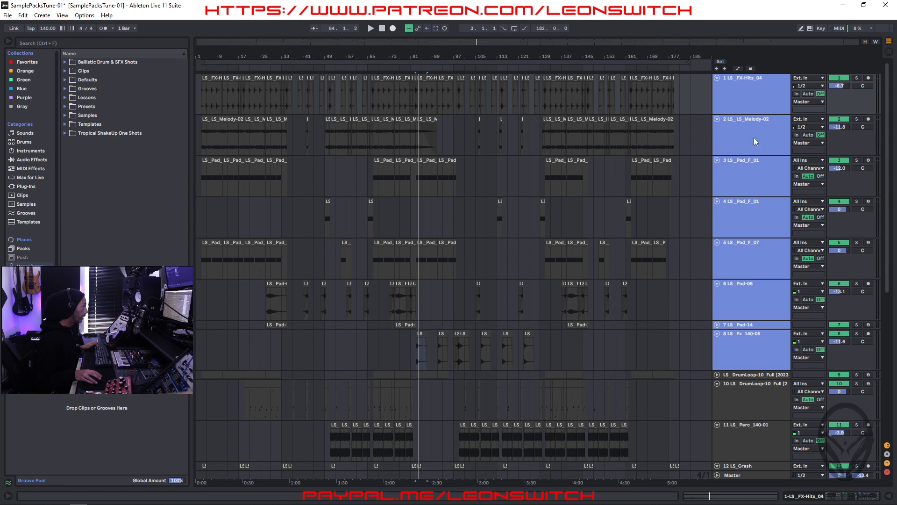
right_click(766, 98)
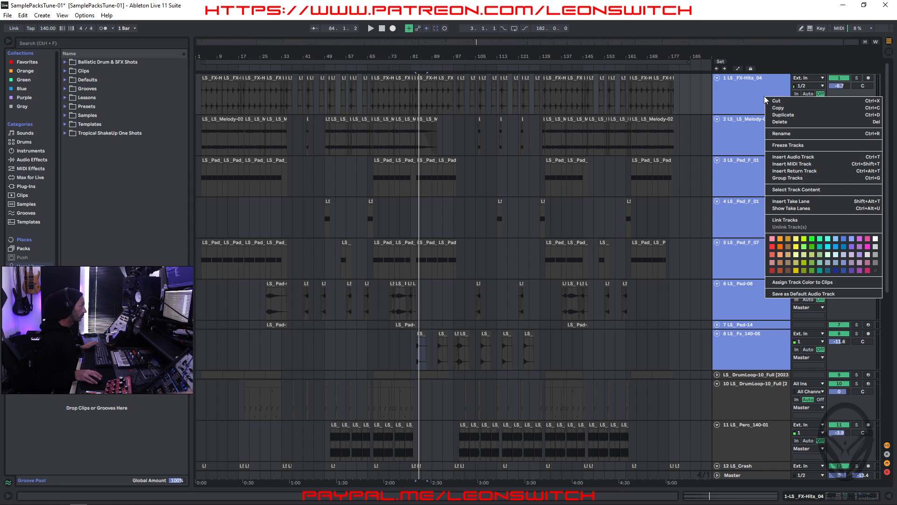
left_click(795, 179)
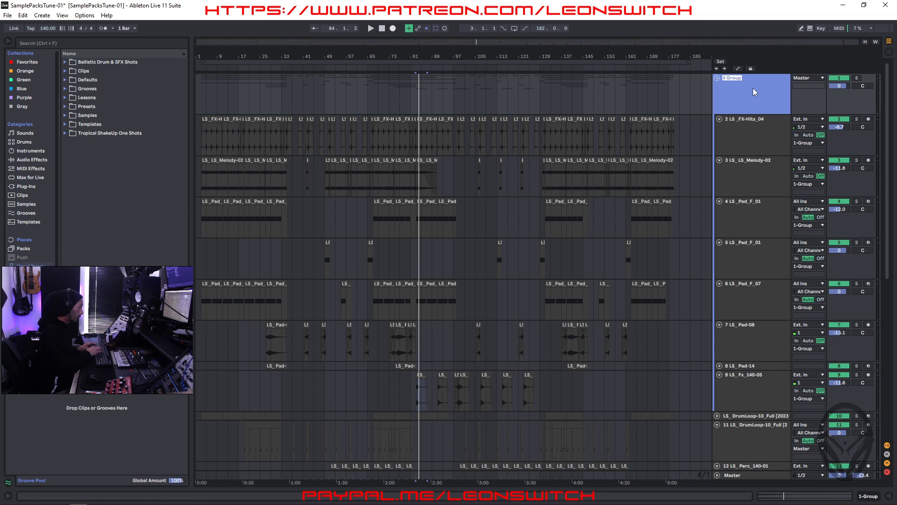
type("sicGRP")
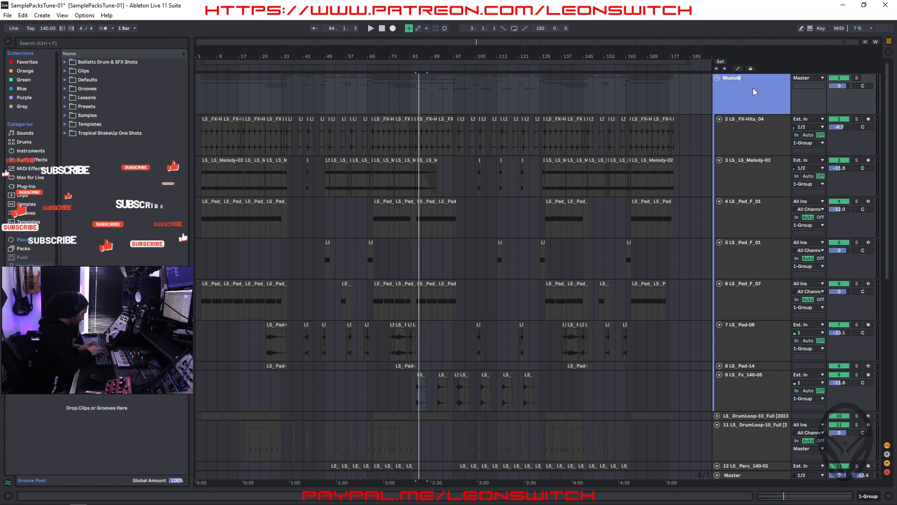
key("Return")
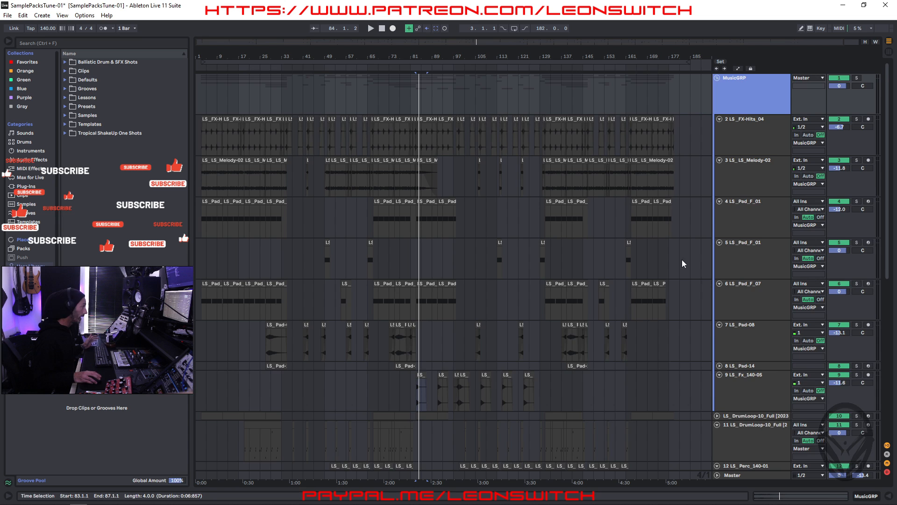
Group the five drum and percussion tracks from LS_DrumLoop-10_Full to LS_Beat-19
scroll(729, 273, "down", 8)
scroll(732, 289, "down", 2)
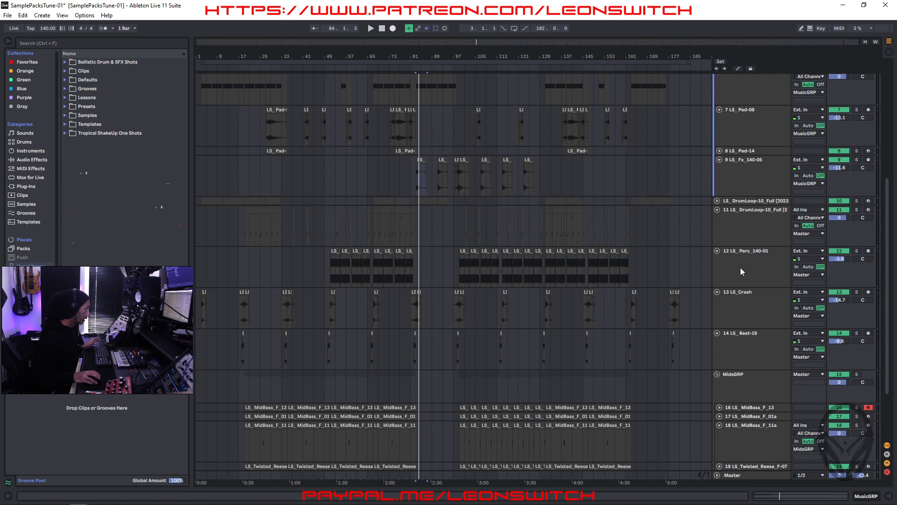
left_click(757, 199)
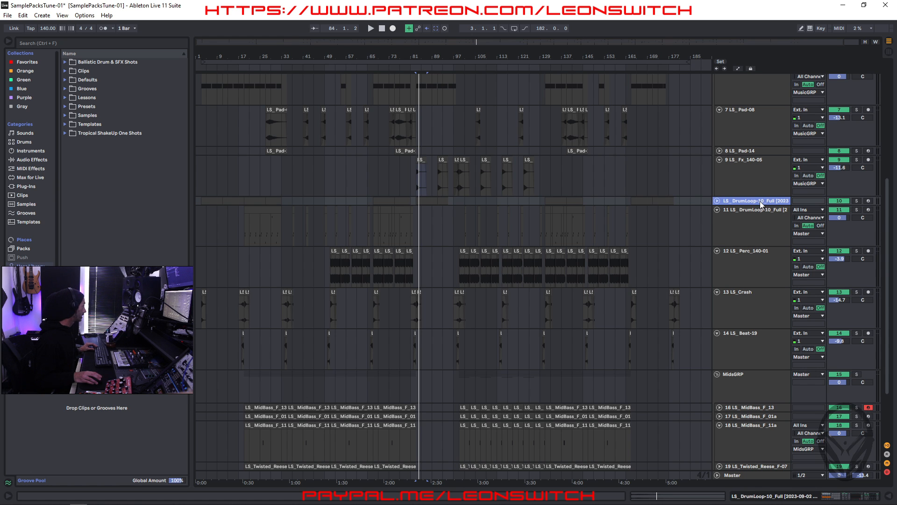
scroll(760, 201, "down", 4)
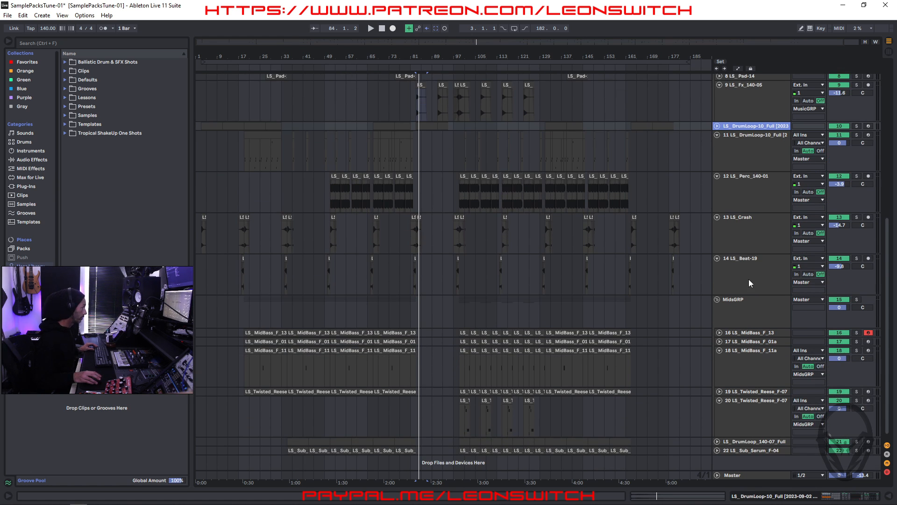
scroll(752, 273, "down", 1)
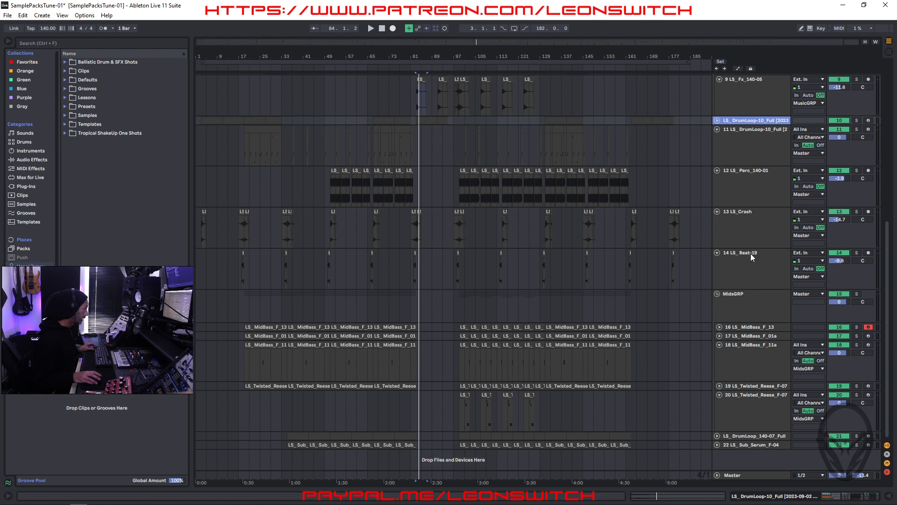
left_click(758, 267, "shift")
right_click(758, 266)
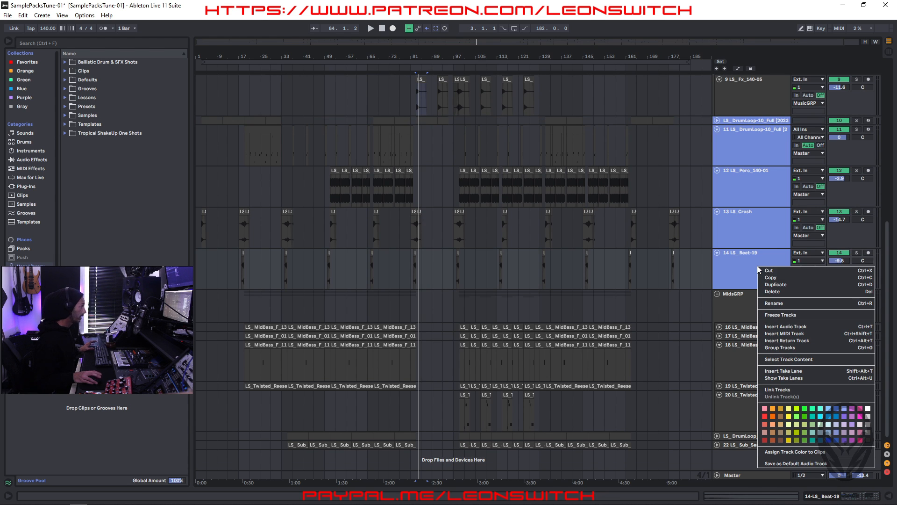
left_click(797, 347)
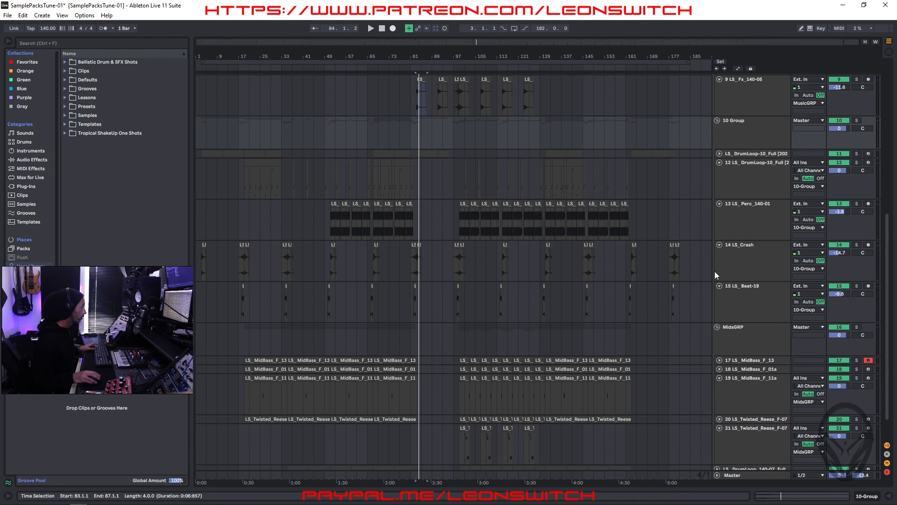
Rename the new drum track group as DrmGRP
left_click(740, 124)
key("ctrl+r")
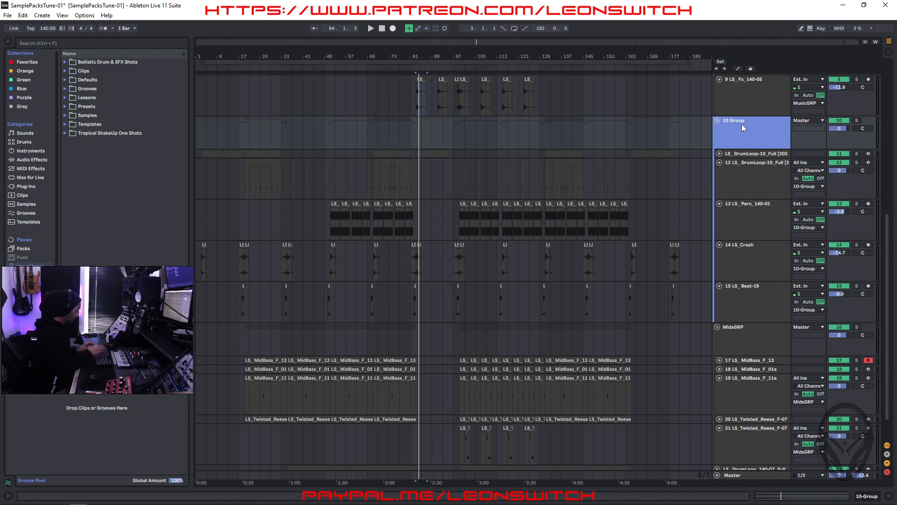
type("Drm")
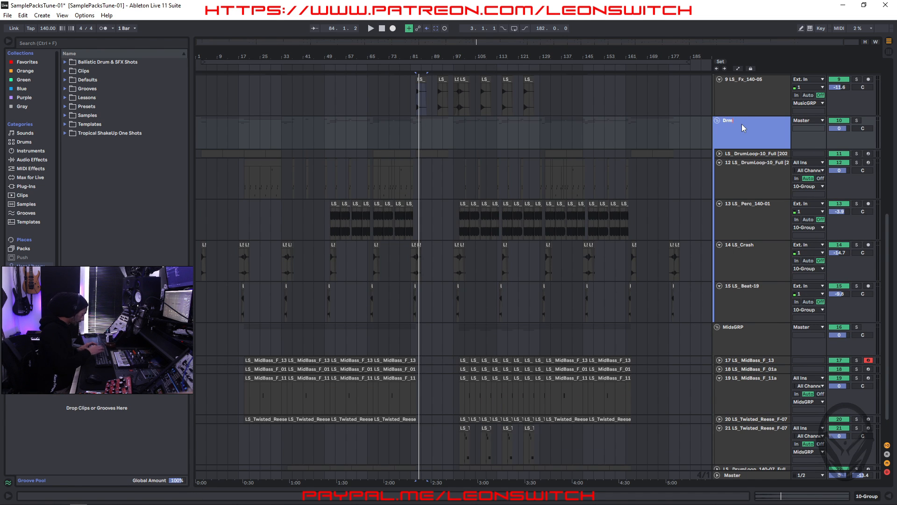
type("GRP")
key("Return")
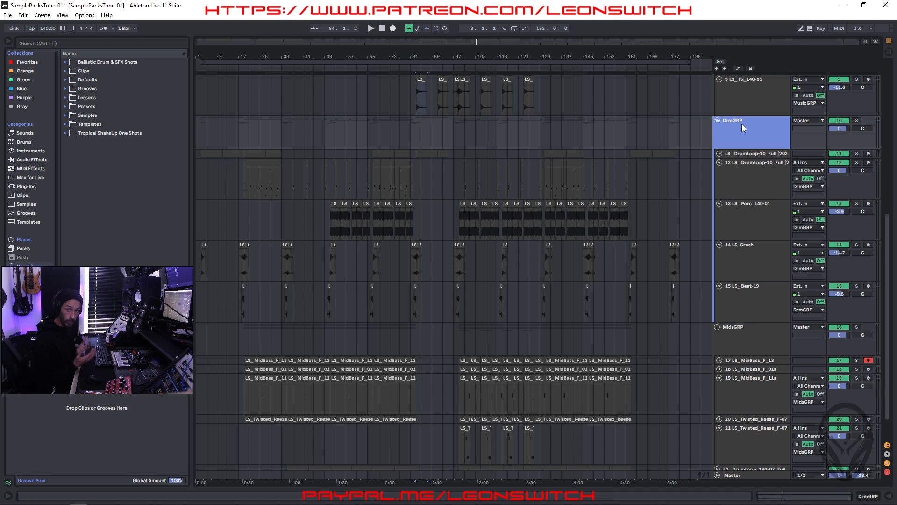
Move the LS_DrumLoop_140-07_Full track into the DrmGRP group, directly below the LS_Beat-19 track
left_click(761, 344)
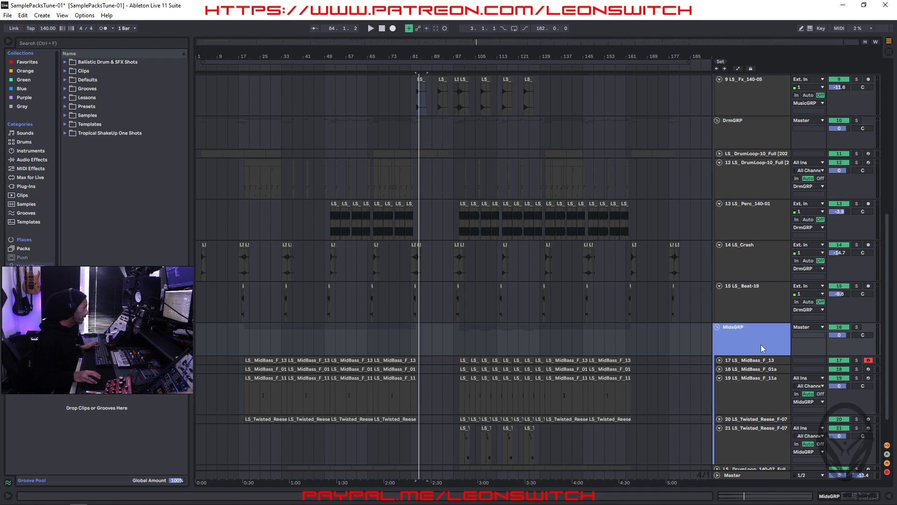
scroll(761, 344, "down", 1)
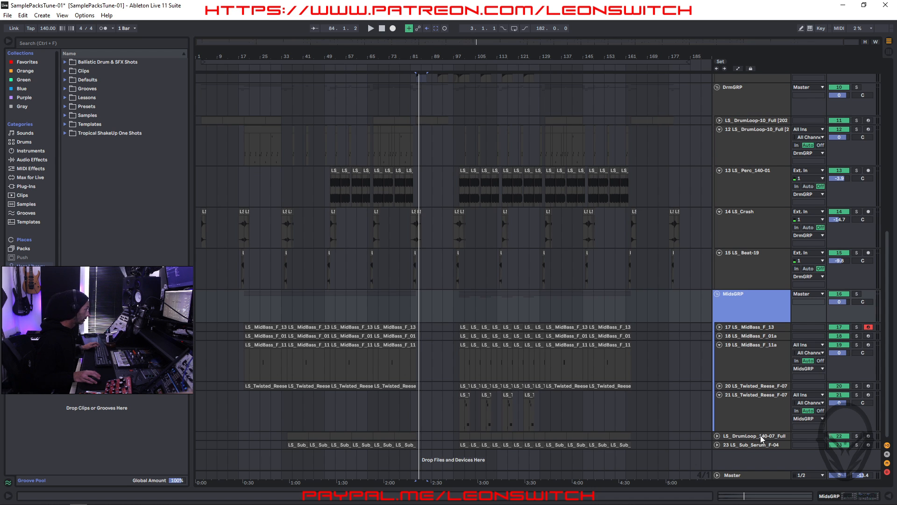
left_click(736, 431)
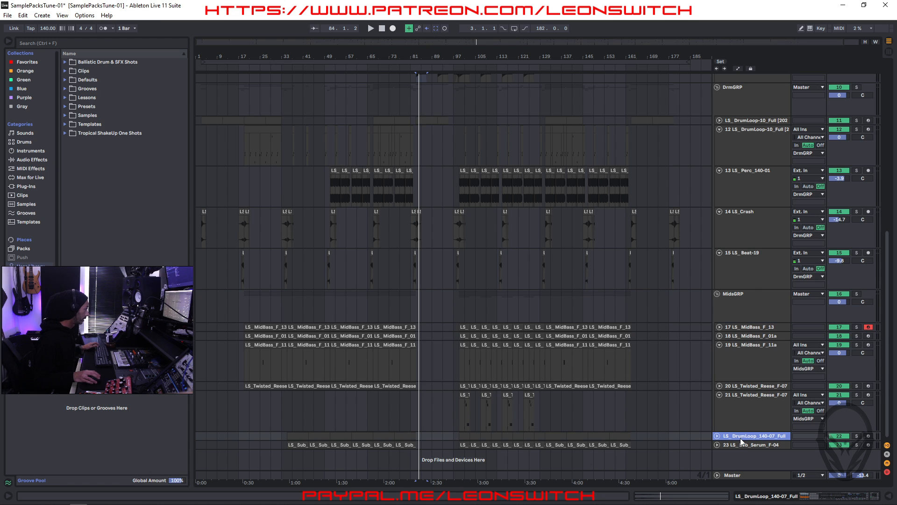
left_click_drag(740, 439, 742, 271)
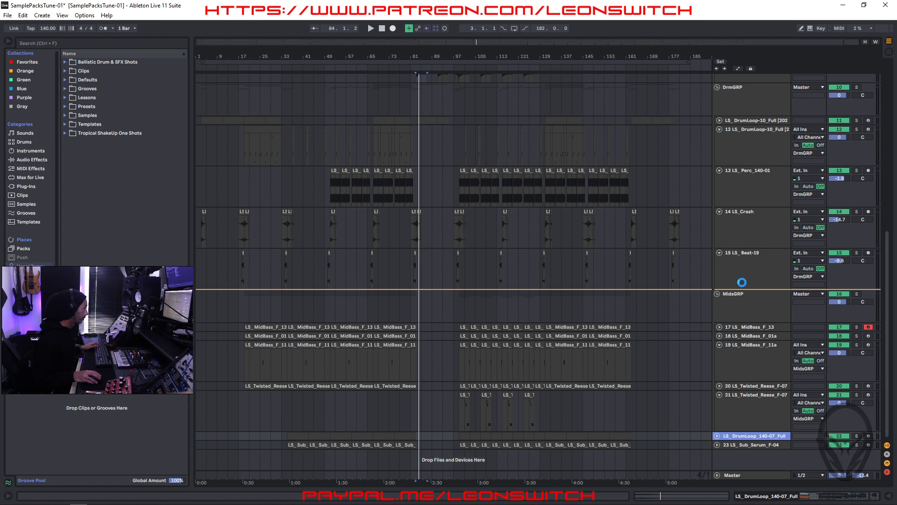
left_click_drag(743, 283, 743, 284)
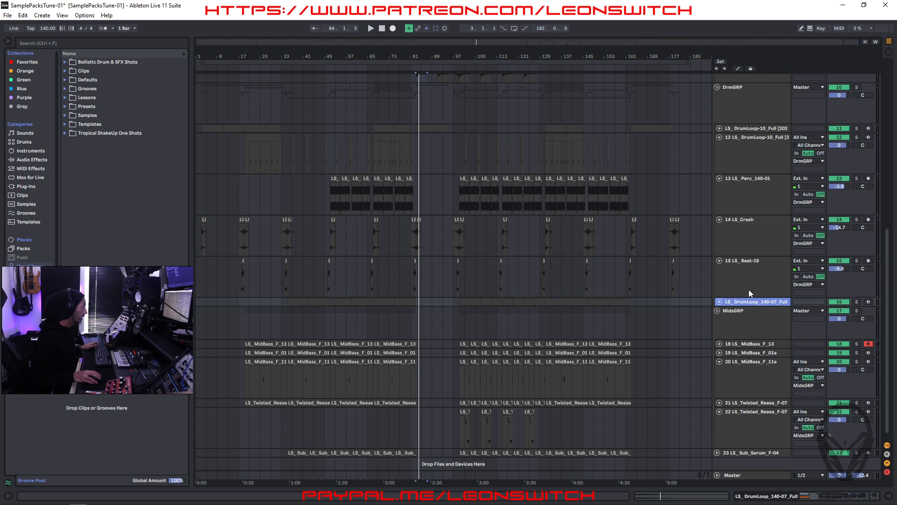
scroll(752, 291, "down", 1)
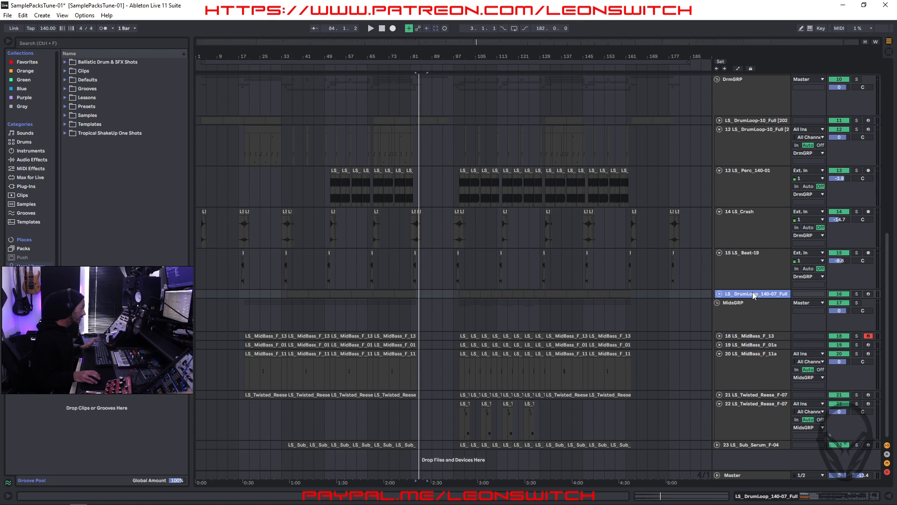
Review the track layout, from the LS_Sub_Serum_F-04 track through the MusicGRP, DrmGRP and MidsGRP groups
left_click(758, 444)
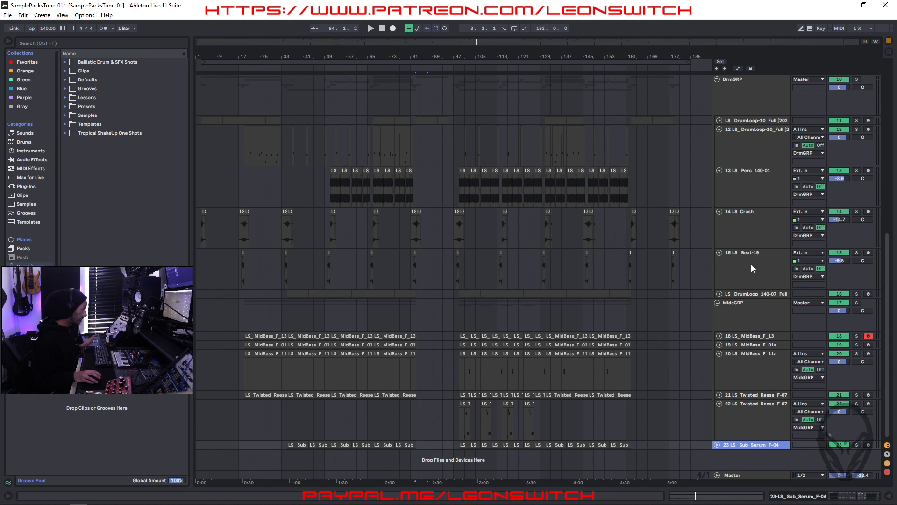
scroll(750, 265, "up", 10)
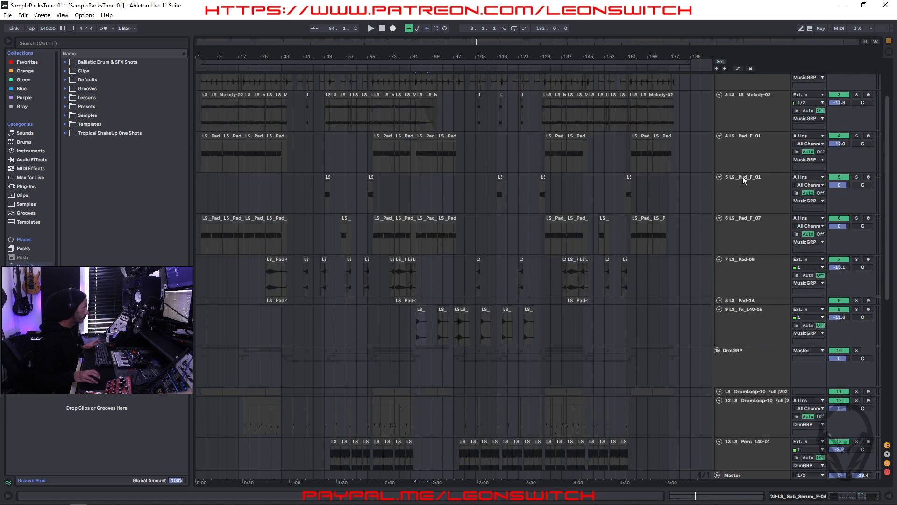
scroll(743, 178, "up", 3)
left_click(764, 77)
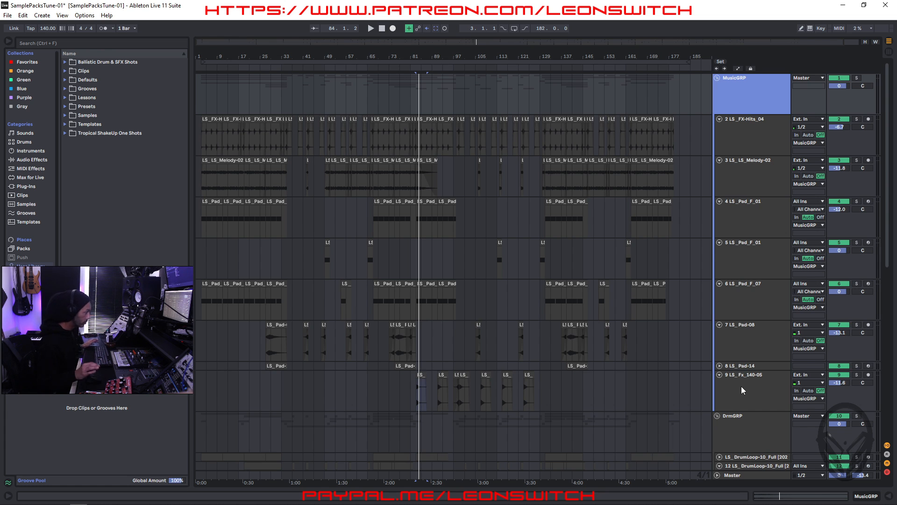
scroll(760, 350, "down", 5)
left_click(764, 340)
scroll(762, 335, "down", 4)
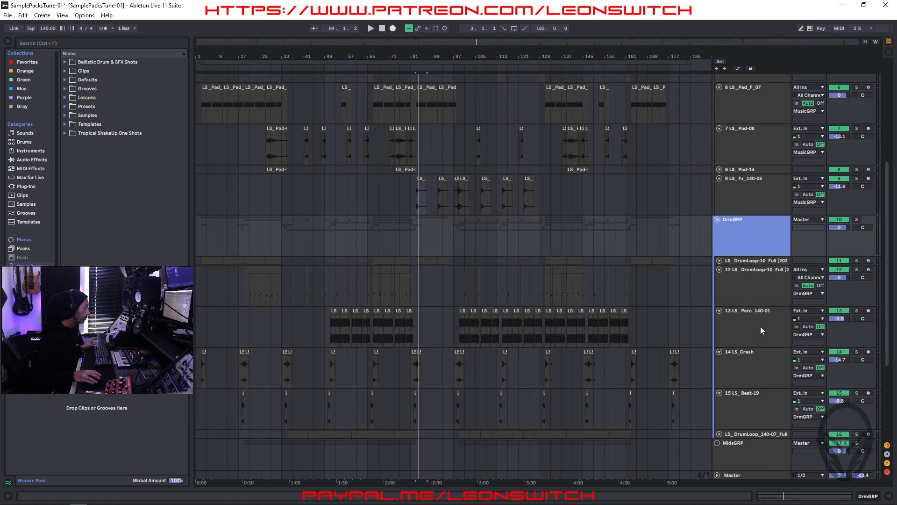
scroll(761, 327, "down", 2)
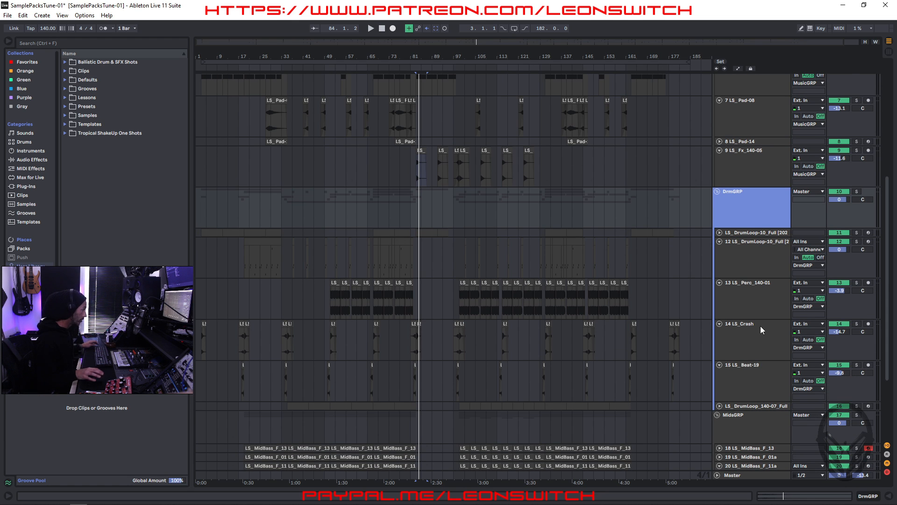
scroll(764, 327, "down", 8)
left_click(767, 306)
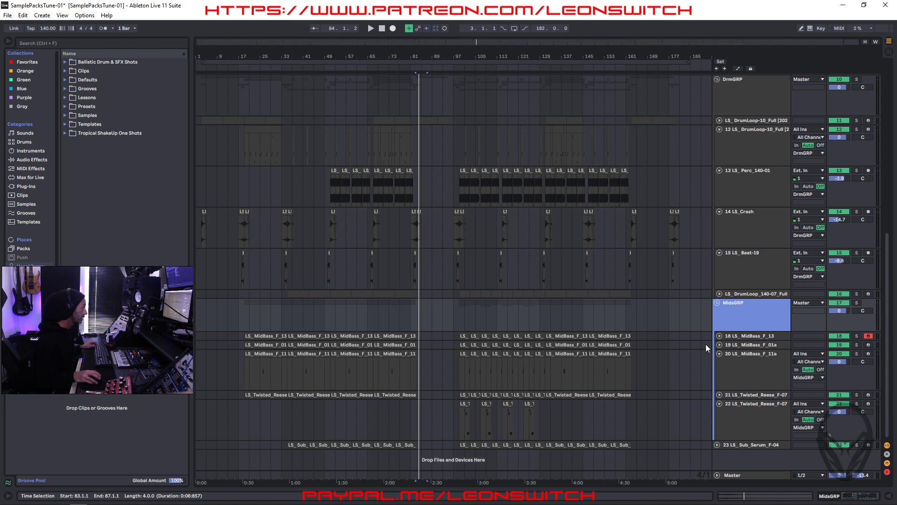
Solo the MusicGRP group
scroll(749, 270, "up", 10)
scroll(747, 240, "up", 7)
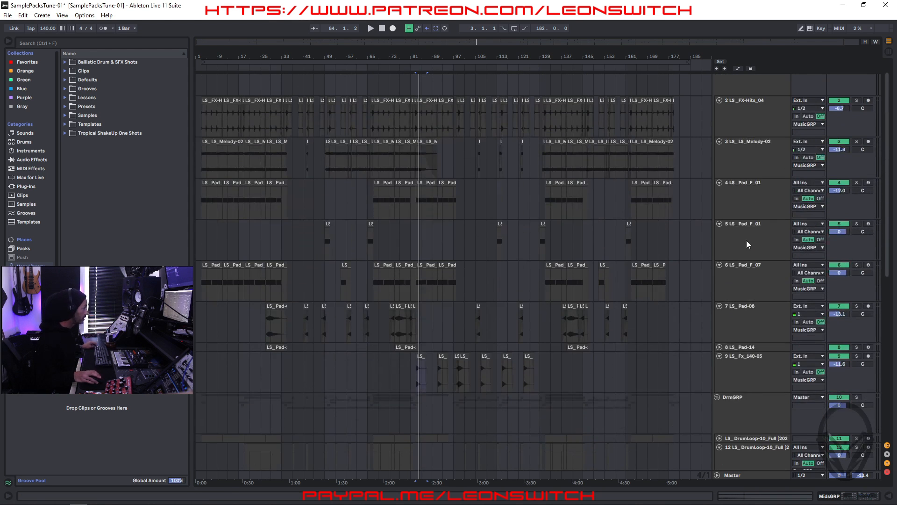
left_click(738, 94)
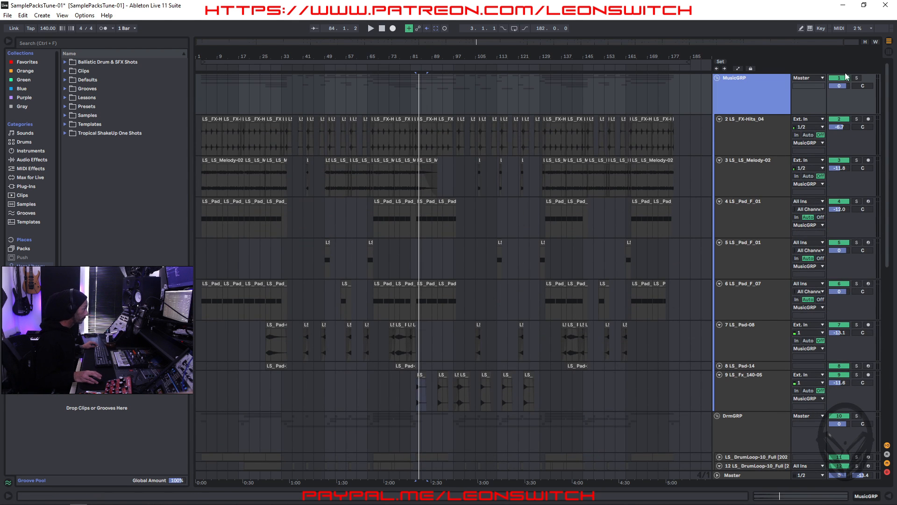
left_click(858, 78)
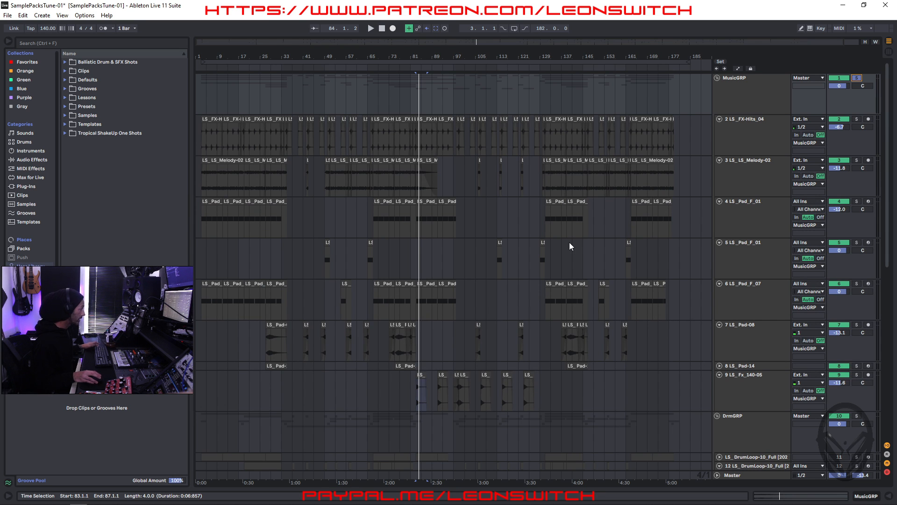
Audition the LS_FX-Hits_04 track in solo, playing from its first clip
left_click(208, 121)
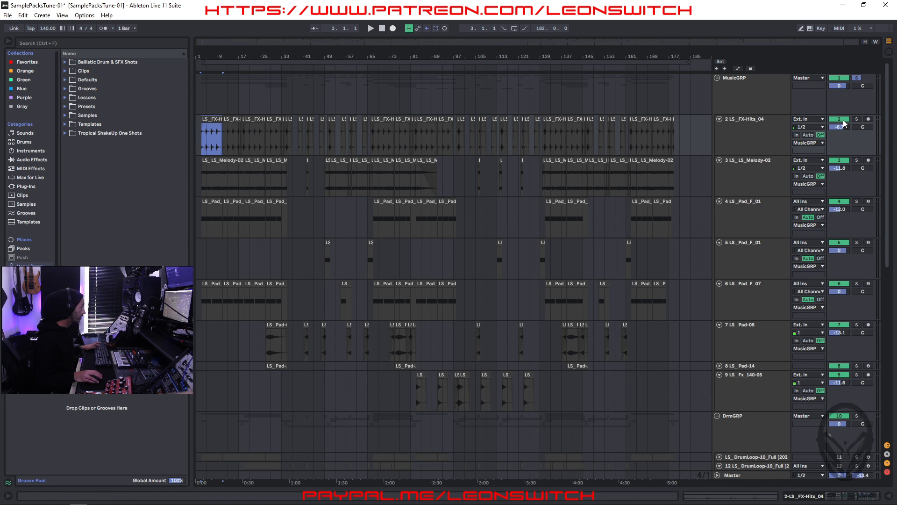
key("space")
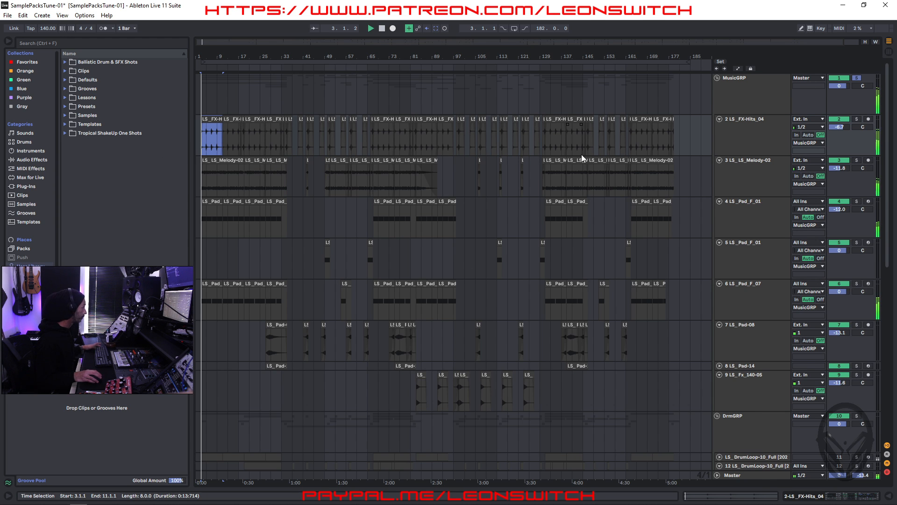
left_click(857, 119)
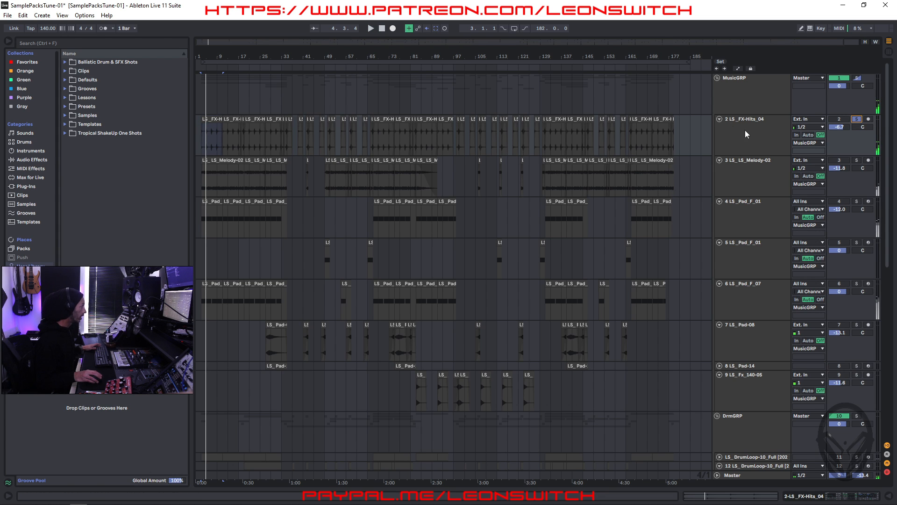
left_click(770, 121)
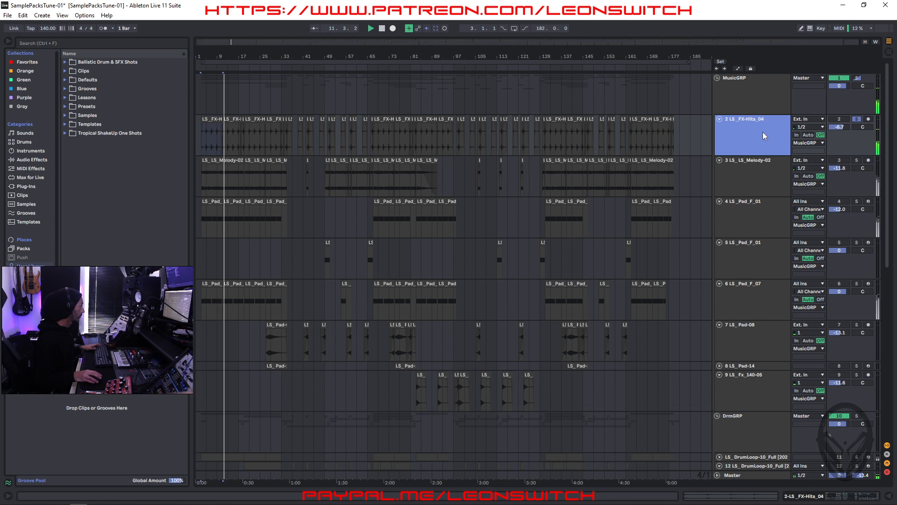
Solo the LS_Melody-02 track instead and audition several of its opening clips
left_click(760, 170)
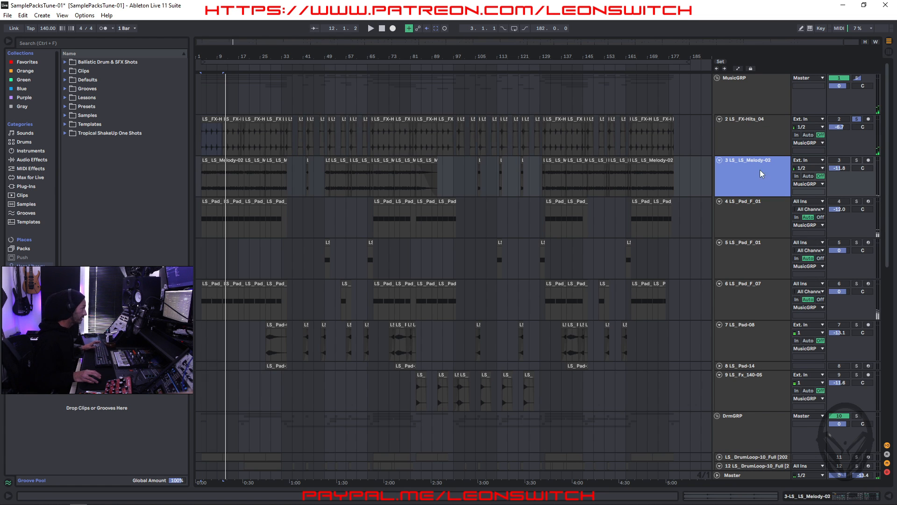
left_click(857, 161)
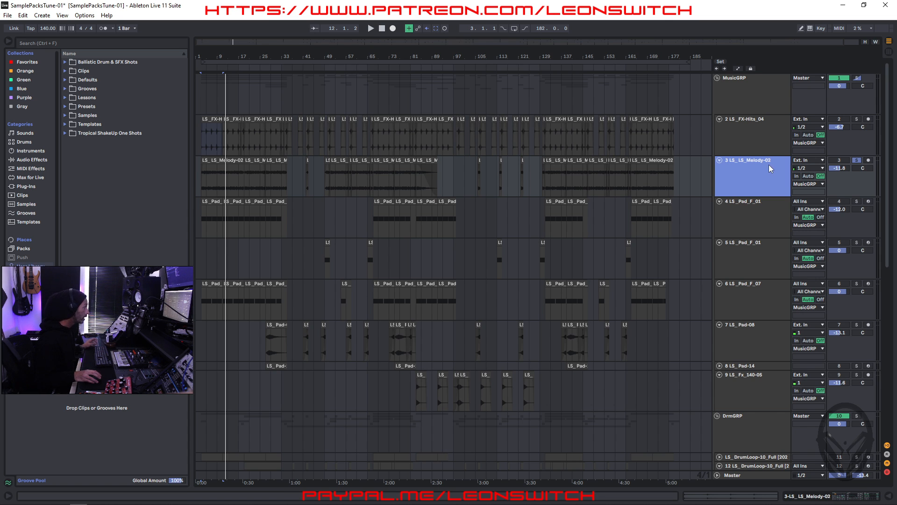
key("space")
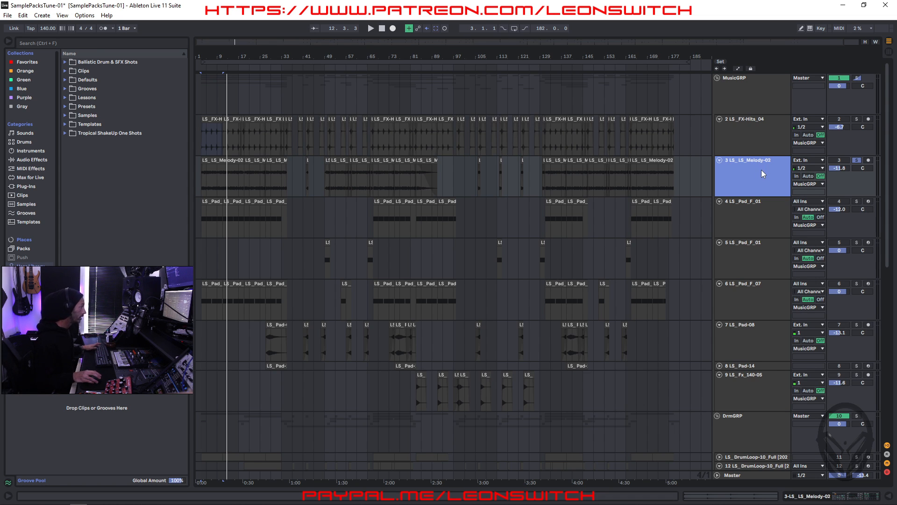
left_click(252, 160)
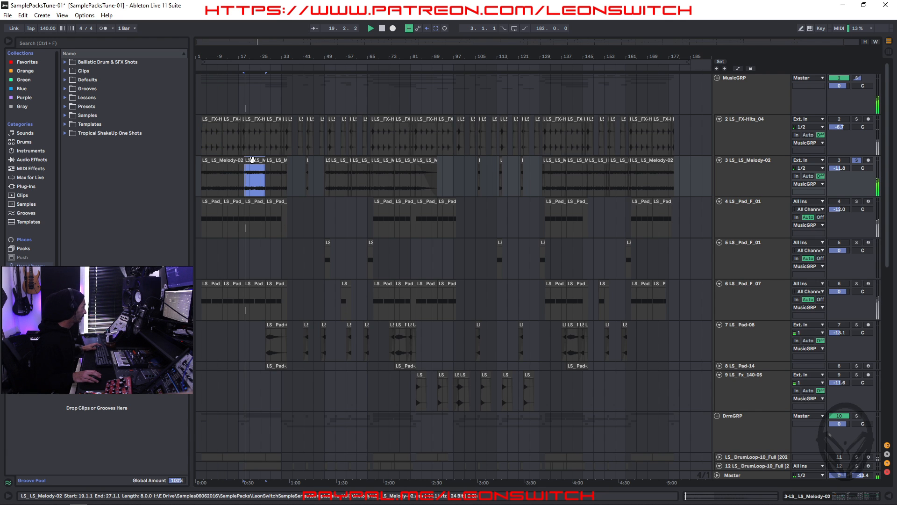
left_click(270, 160)
key("space")
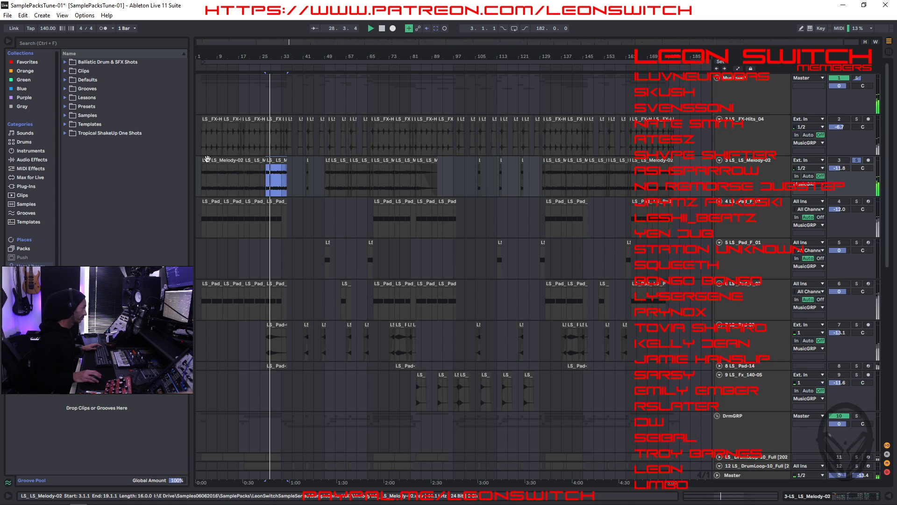
key("space")
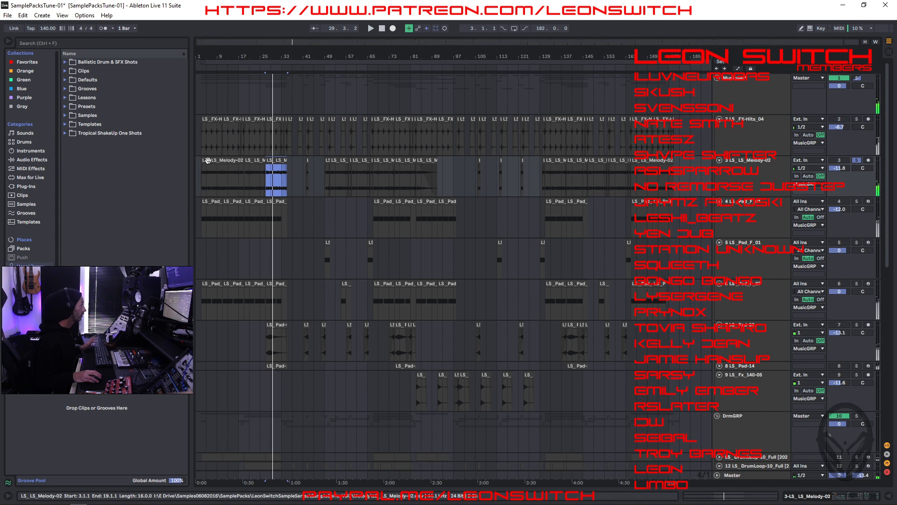
left_click(208, 160)
Audition the first LS_Pad_F_01 track (track 4) in solo, playing from its first clip
left_click(731, 205)
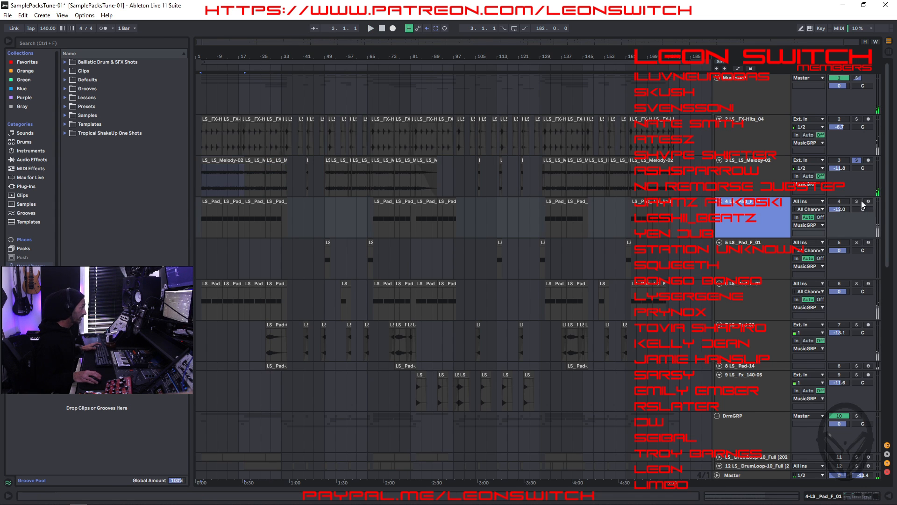
key("s")
left_click(205, 201)
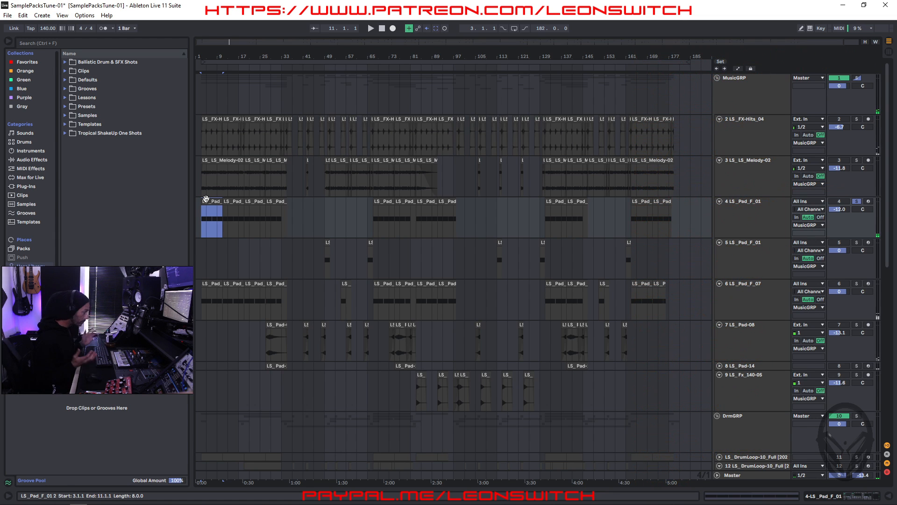
key("space")
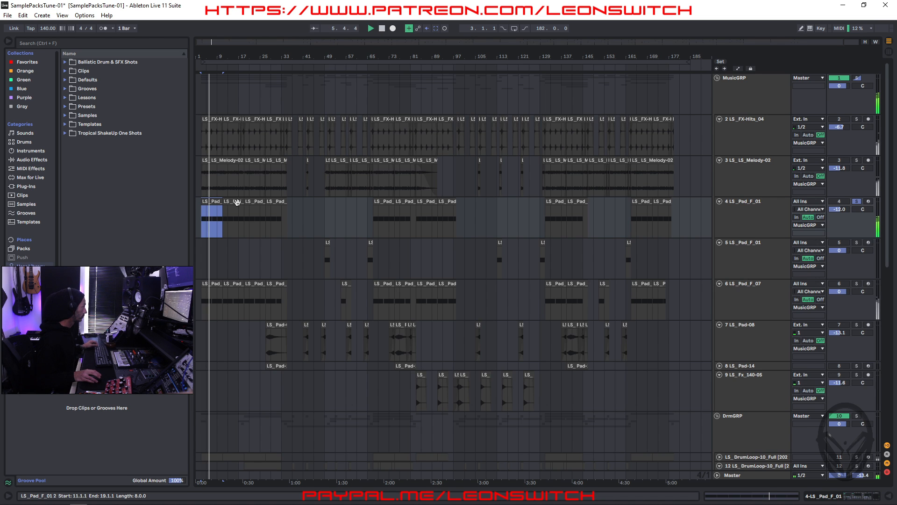
left_click(773, 217)
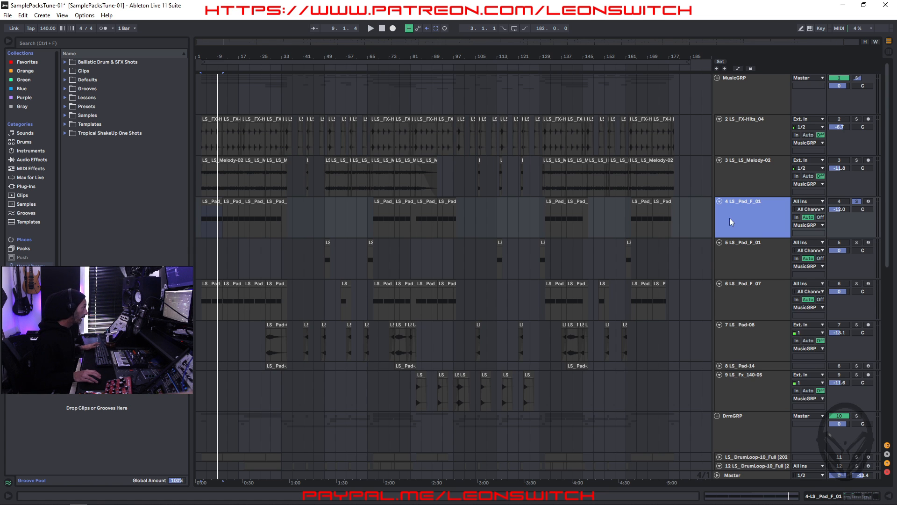
Audition the second LS_Pad_F_01 track (track 5) in solo instead, from its first clip at bar 49
left_click(753, 244)
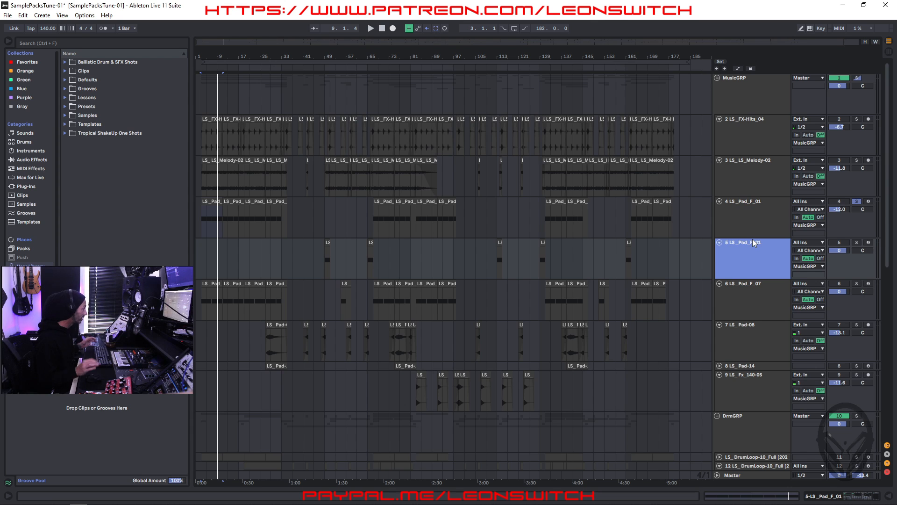
left_click(327, 244)
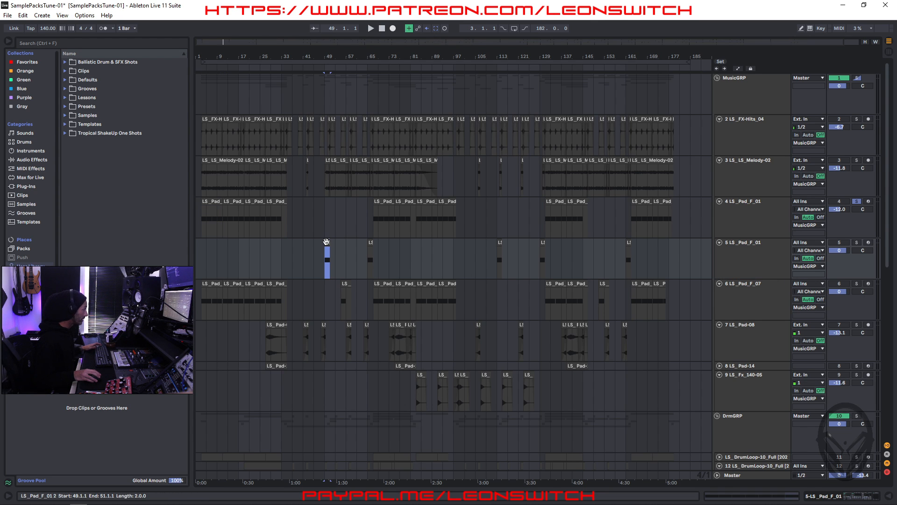
left_click(857, 242)
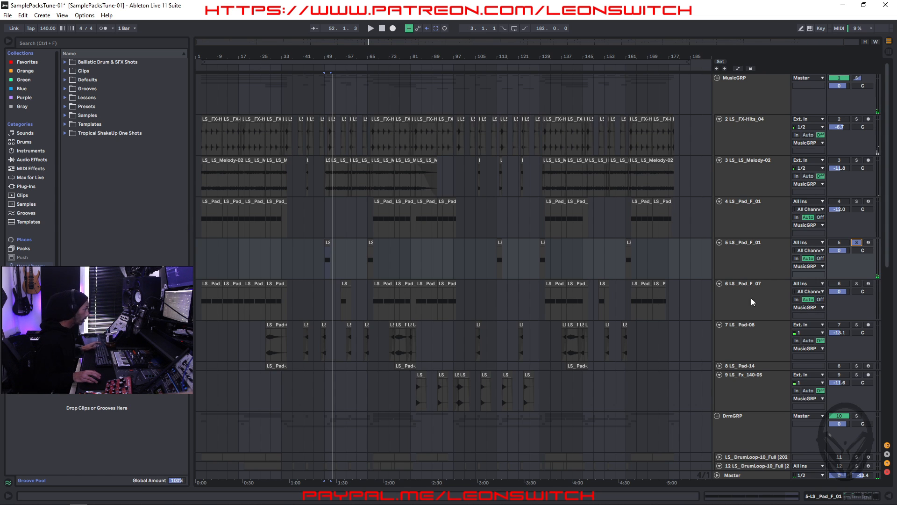
Audition the LS_Pad_F_07 track in solo, playing from its first clip at bar 3
left_click(753, 284)
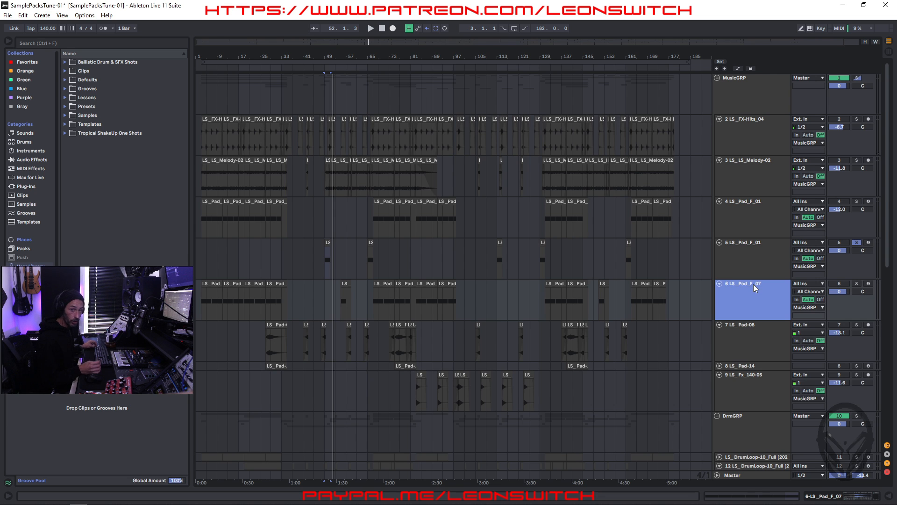
left_click(860, 284)
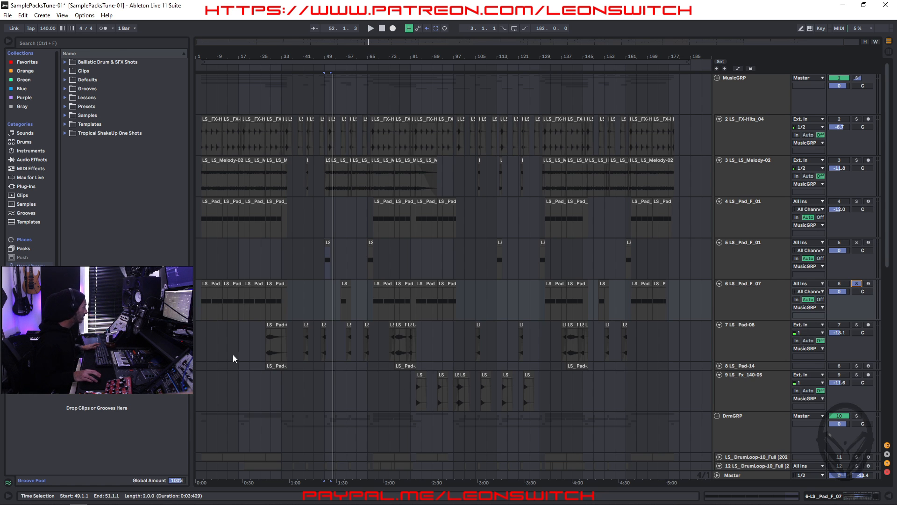
left_click(207, 284)
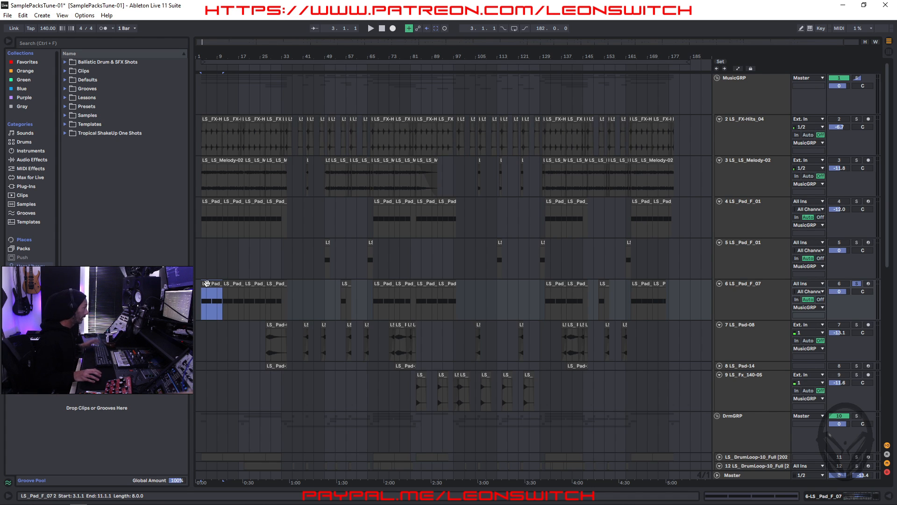
key("space")
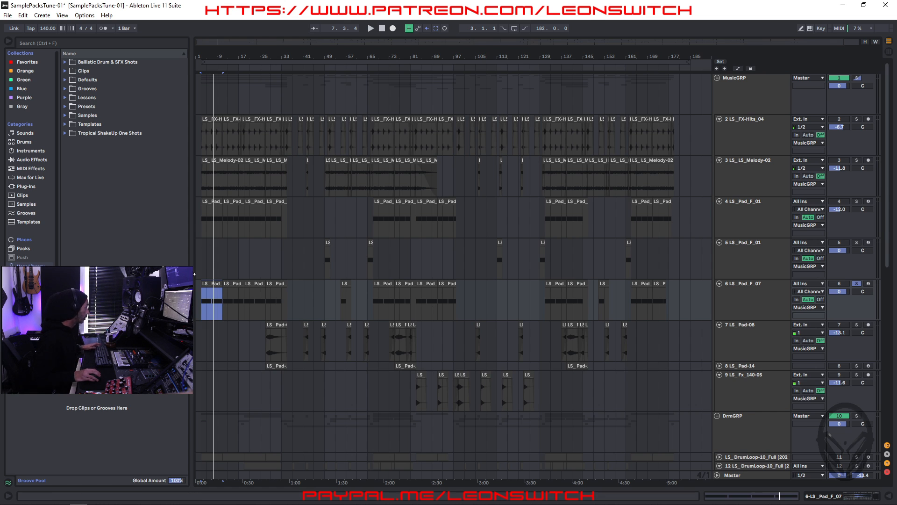
Compare the pads by playing track 4 LS_Pad_F_01 soloed together with LS_Pad_F_07, and then LS_Pad_F_01 alone
left_click(857, 201)
key("space")
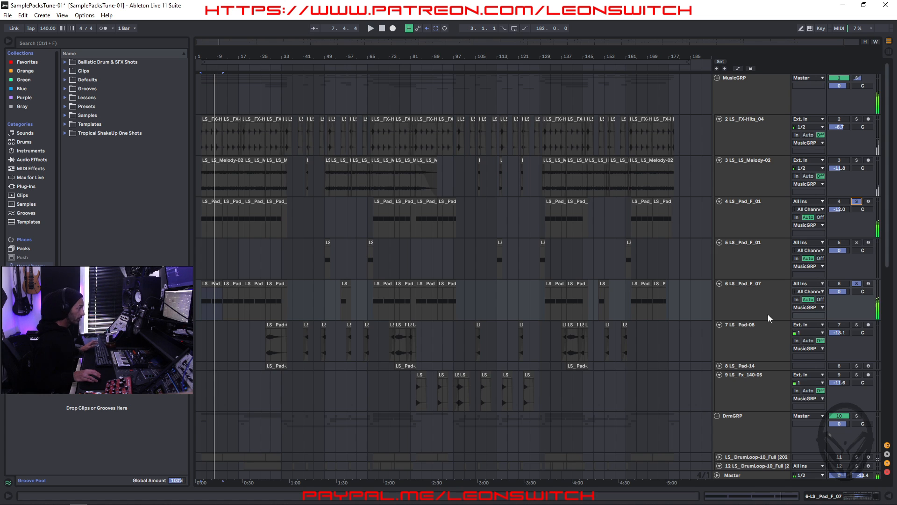
left_click(761, 203)
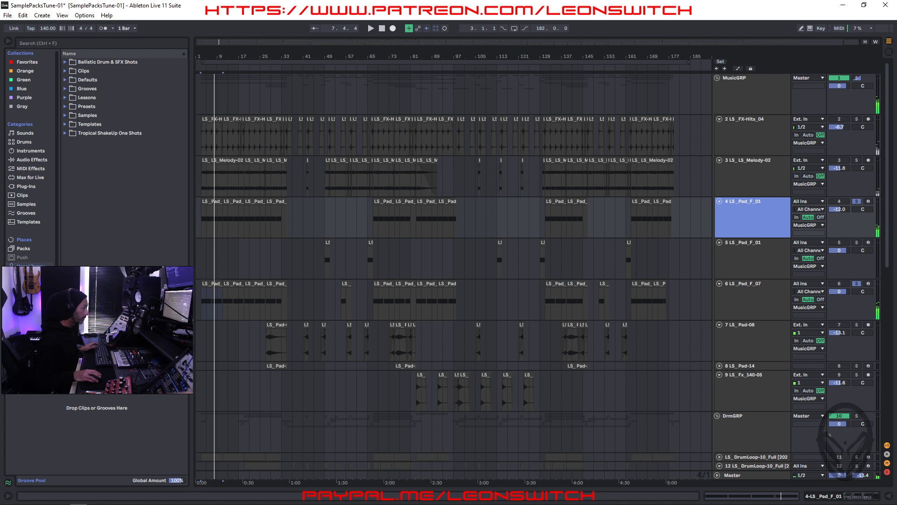
left_click(857, 284)
left_click(759, 215)
key("space")
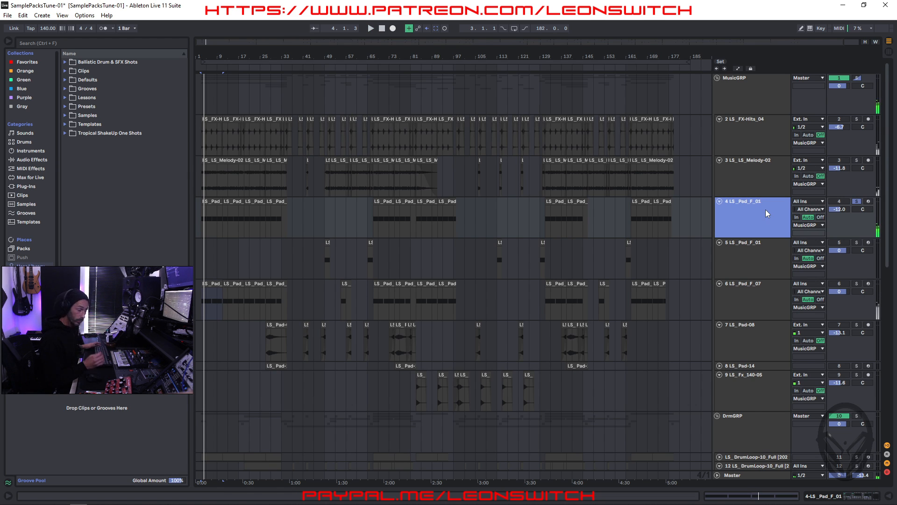
Bring LS_Pad_F_07 back into solo and take track 4 LS_Pad_F_01 out of solo
left_click(856, 284)
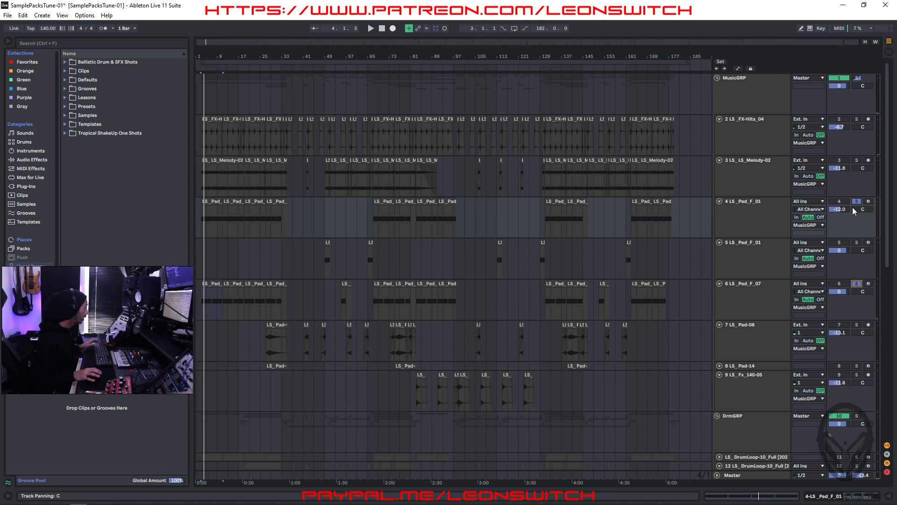
left_click(740, 283)
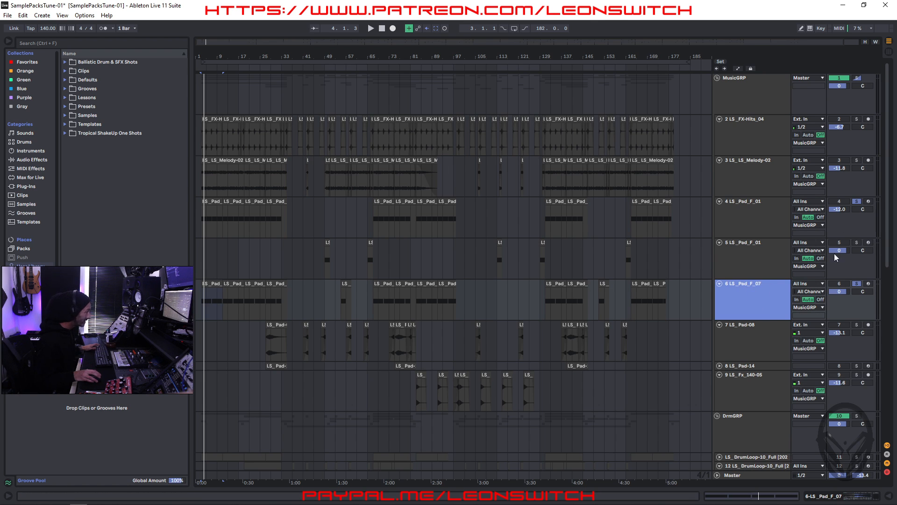
left_click(857, 201)
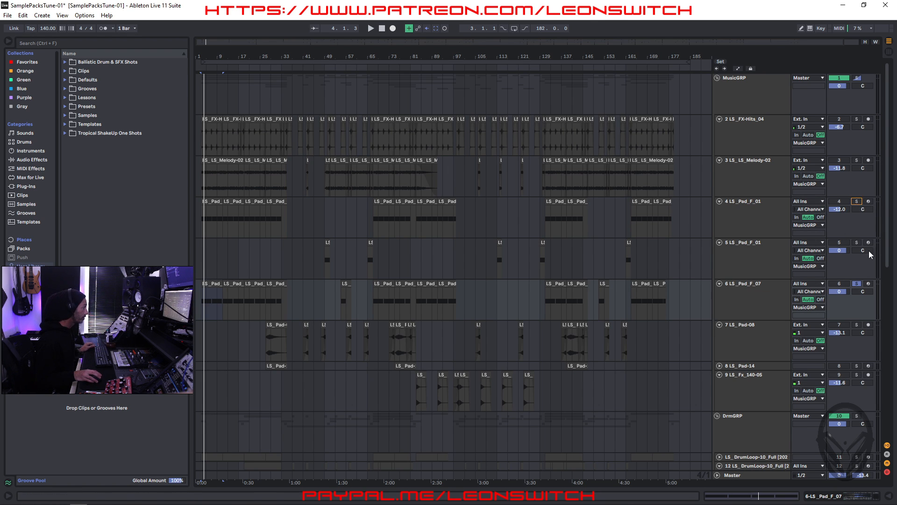
Show the LS_Pad_F_07 track's devices and insert an EQ Eight ahead of its Valhalla plug-in
double_click(770, 295)
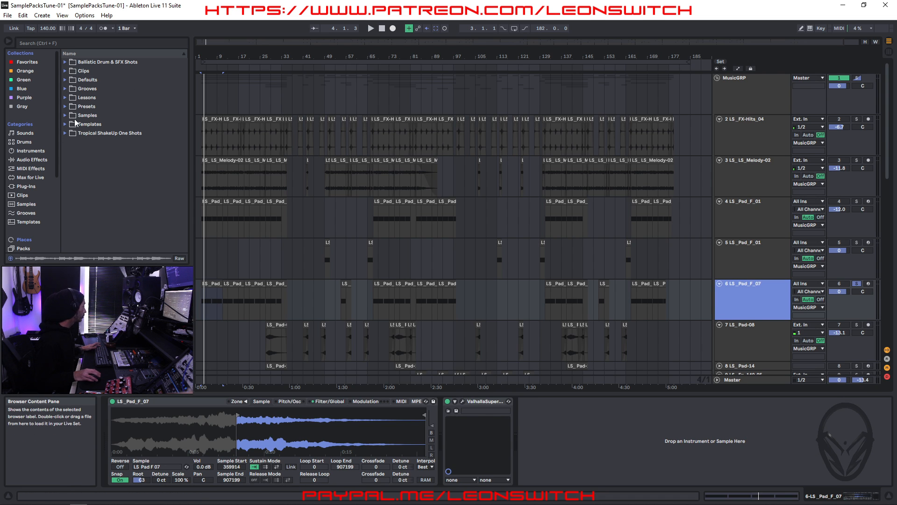
left_click(27, 160)
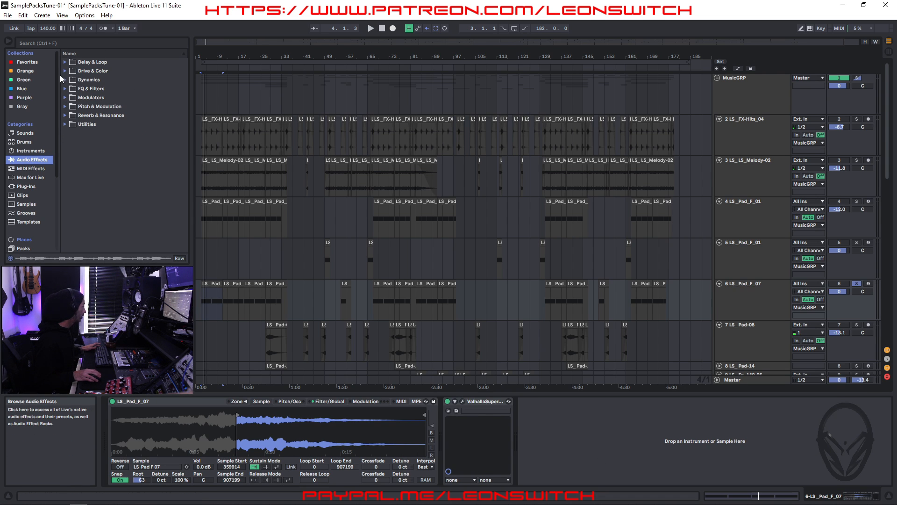
left_click(67, 88)
left_click(91, 115)
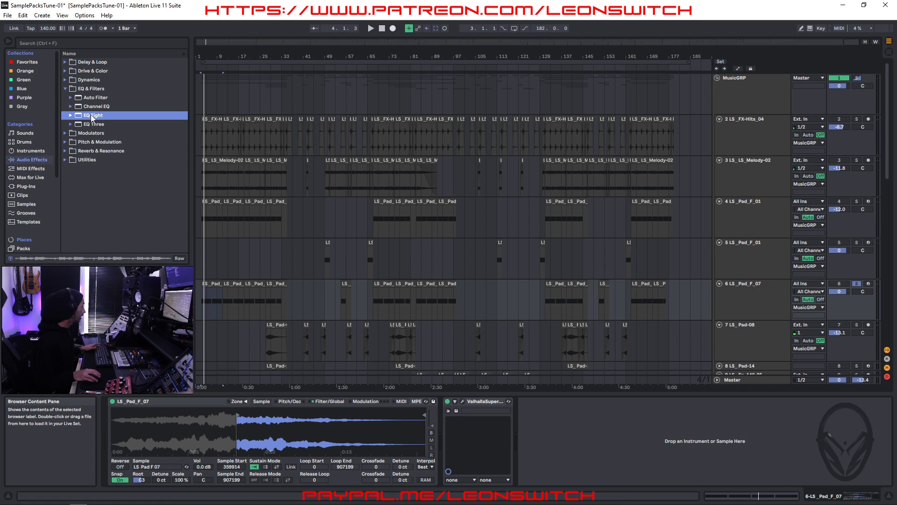
key("Return")
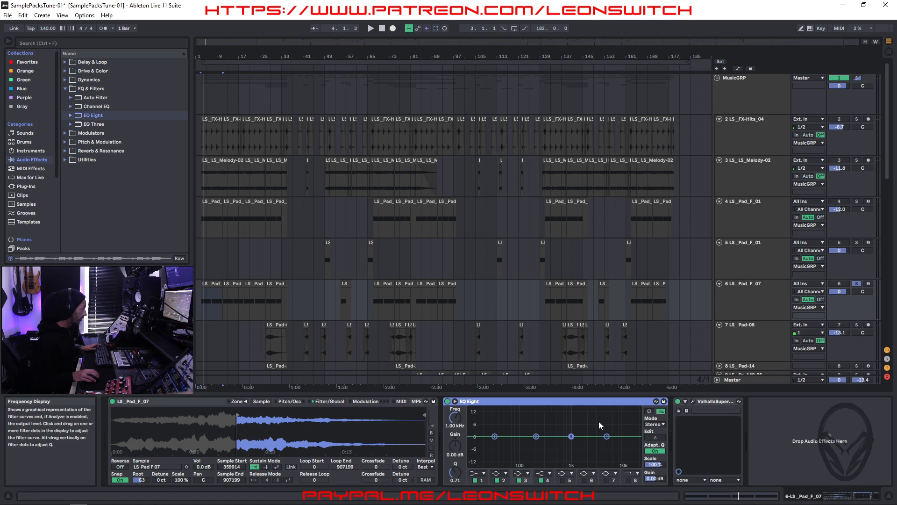
During playback, dip EQ Eight band 2 by 2.60 dB at 163 Hz and make band 1 a low cut at 53.9 Hz with Q 0.51
key("space")
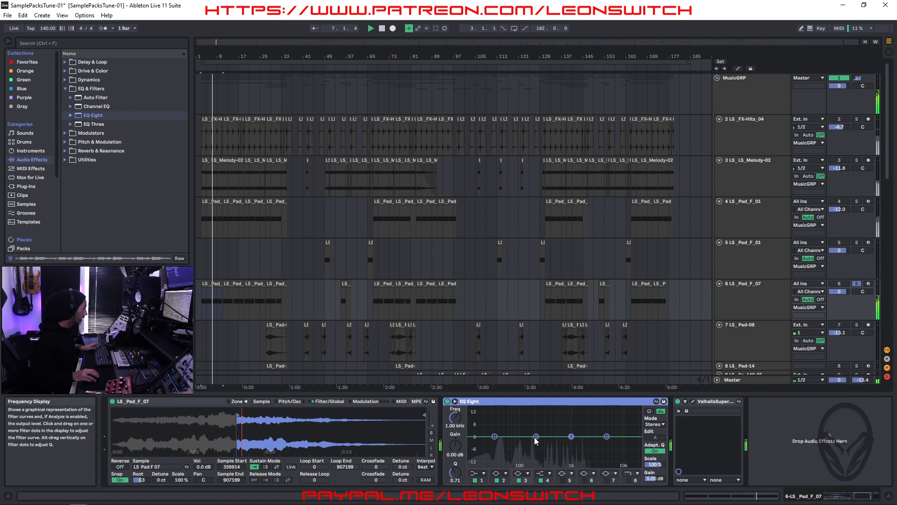
mouse_move(536, 436)
left_mouse_down()
mouse_move(531, 415)
mouse_move(533, 445)
left_mouse_up()
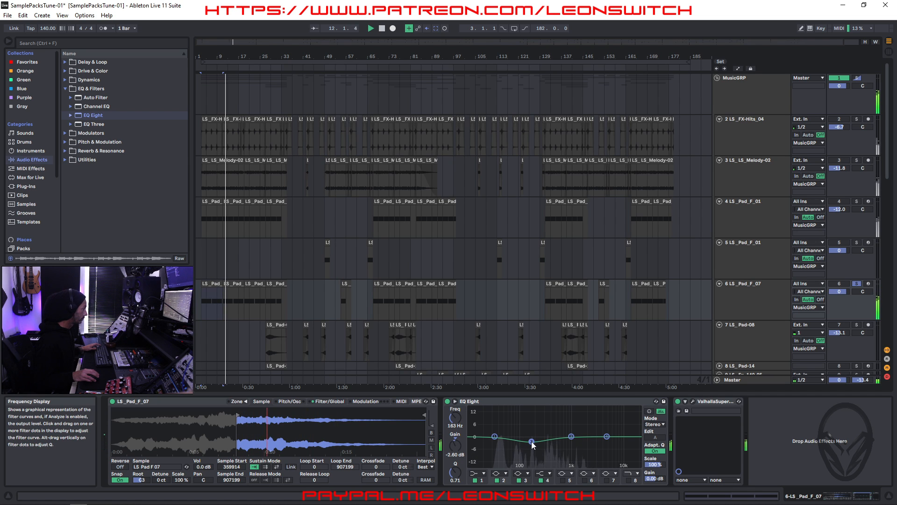
left_click(495, 437)
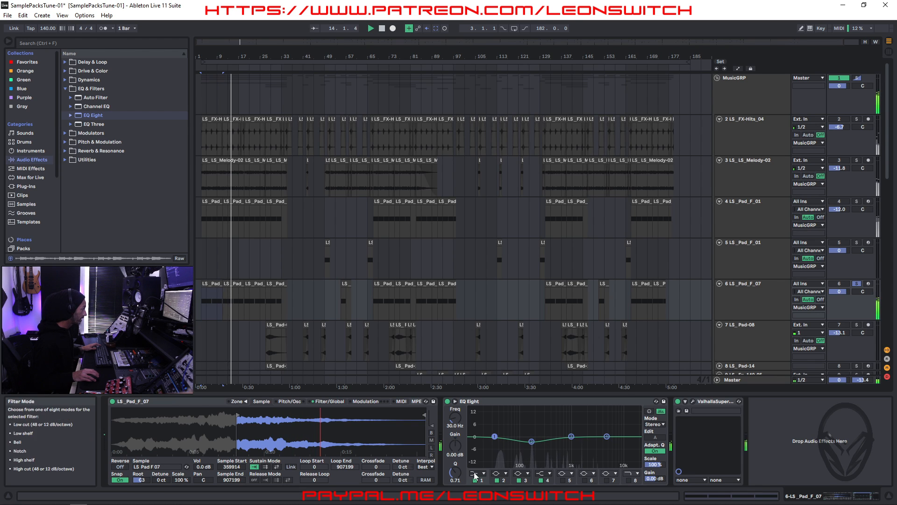
left_click(478, 473)
left_click(478, 424)
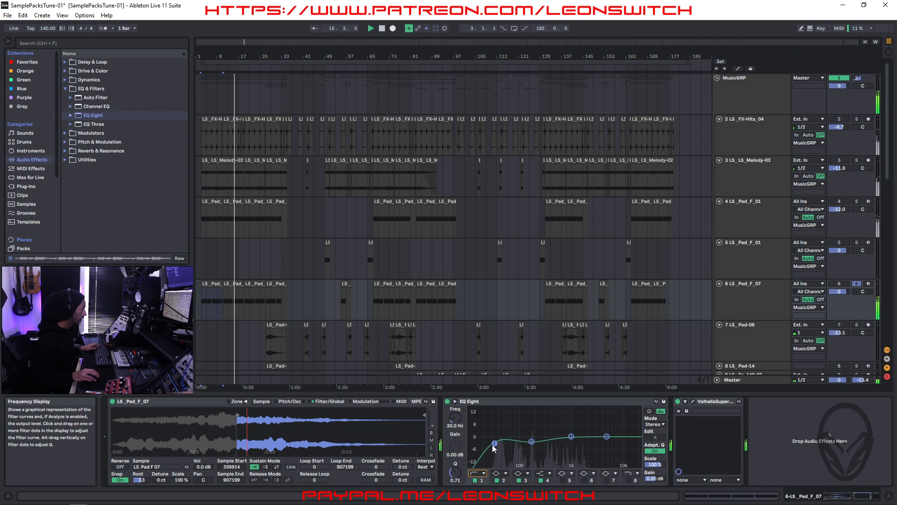
left_click_drag(495, 443, 508, 447)
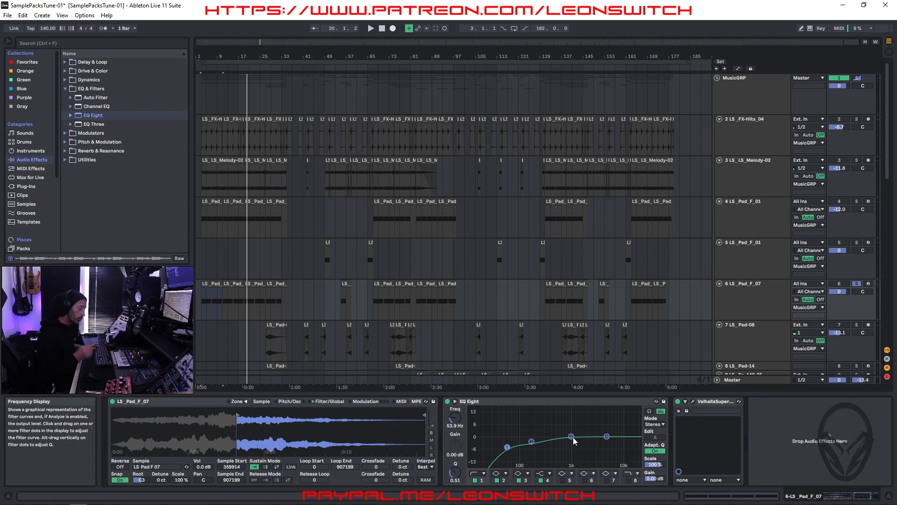
Sweep a boosted EQ Eight band 3 during playback, and turn it into a 5.08 dB cut at 1.56 kHz with Q 1.94
key("space")
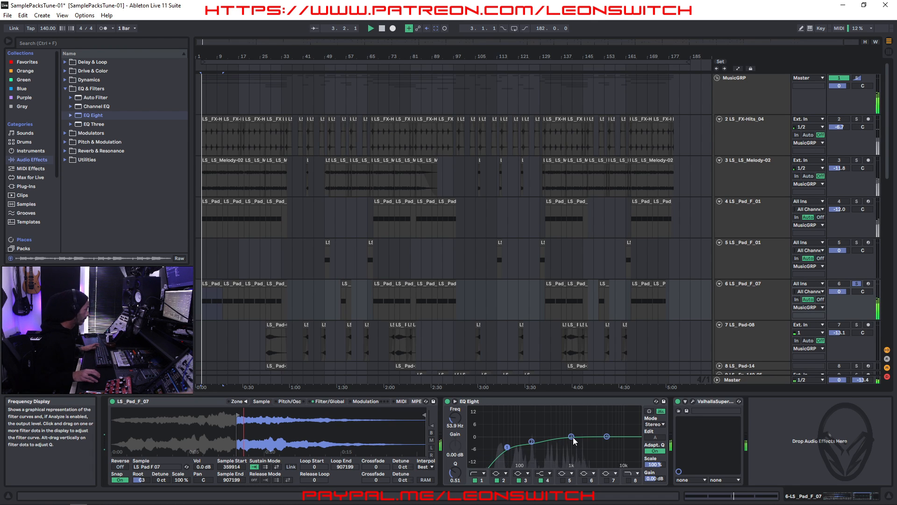
left_click_drag(573, 437, 578, 418)
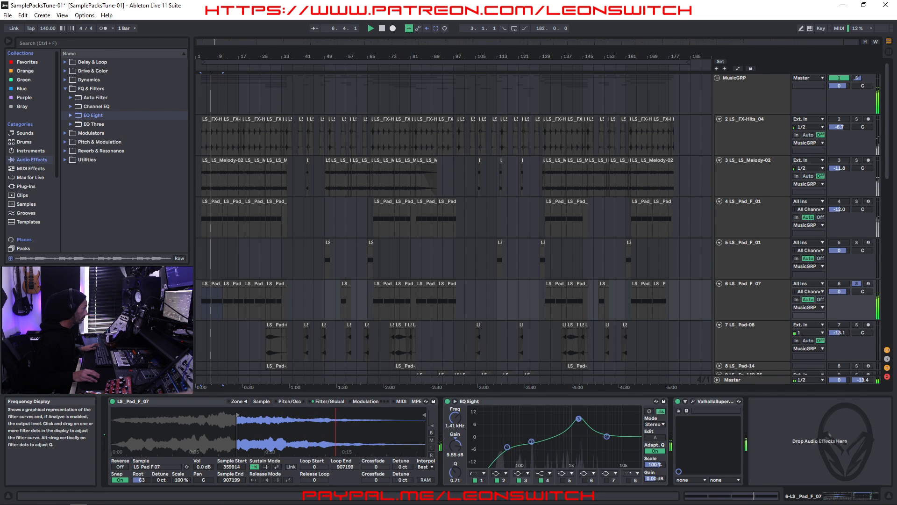
left_click_drag(454, 417, 455, 414)
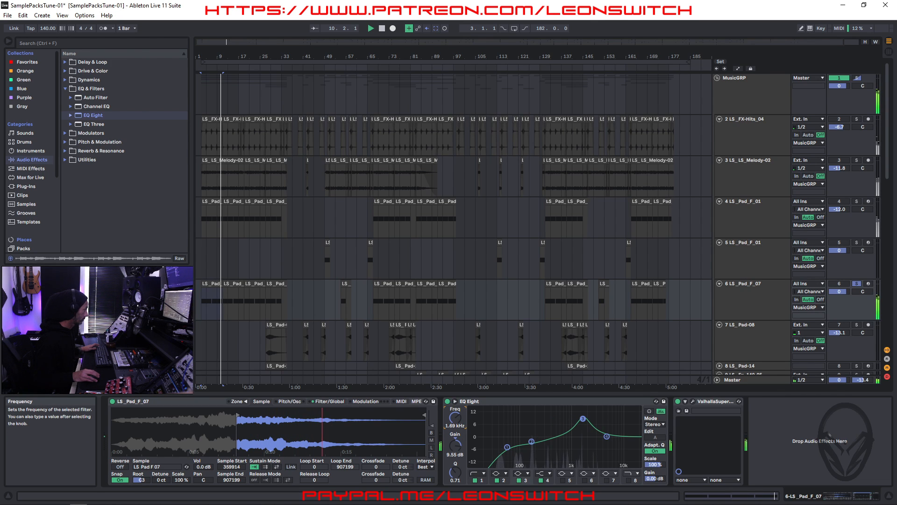
left_click_drag(455, 414, 459, 456)
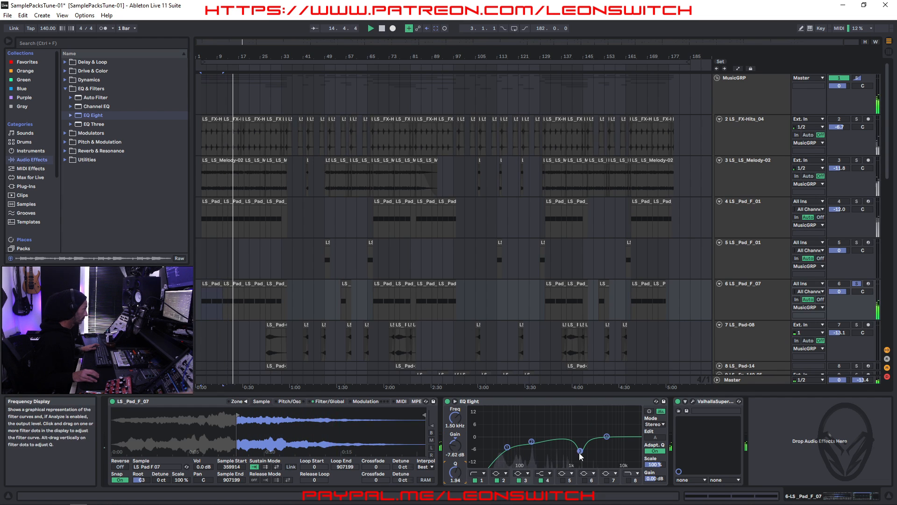
left_click_drag(579, 451, 580, 447)
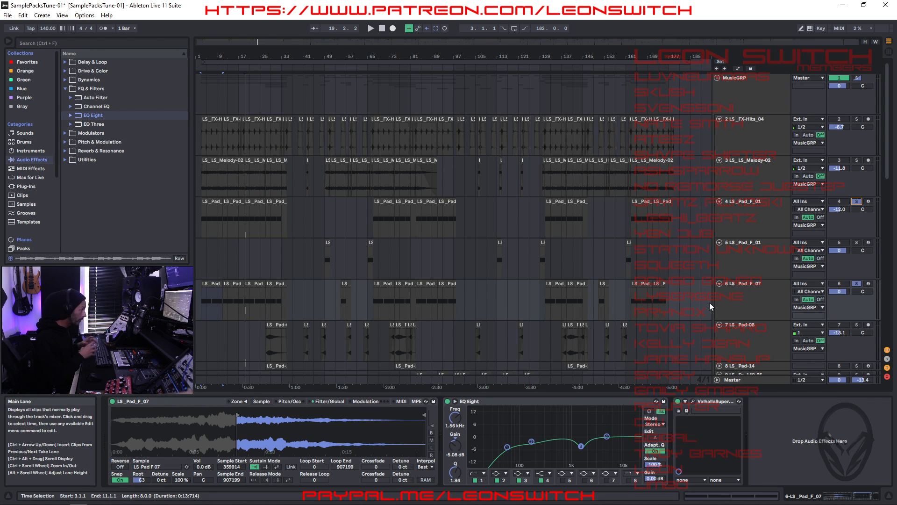
Play the two soloed pads with LS_Pad_F_07's EQ Eight bypassed and active, and clear the track solos
key("space")
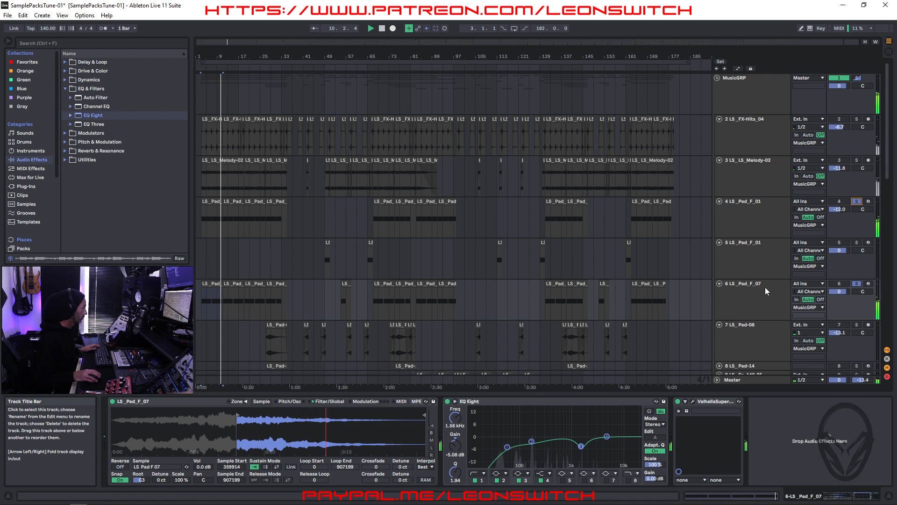
left_click(447, 402)
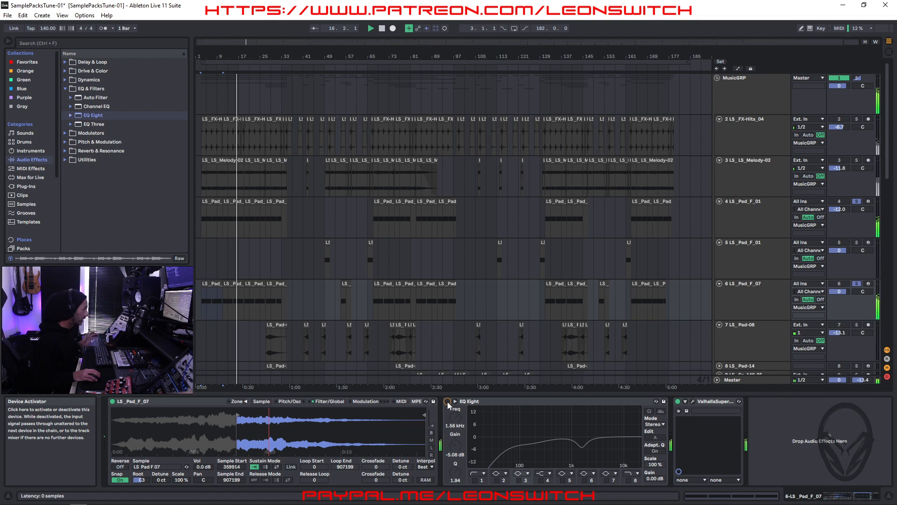
left_click(448, 402)
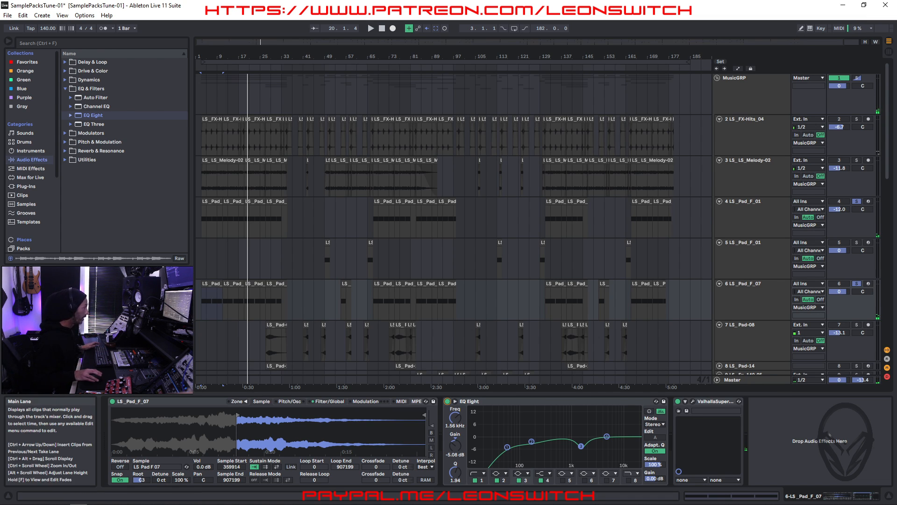
left_click(857, 201)
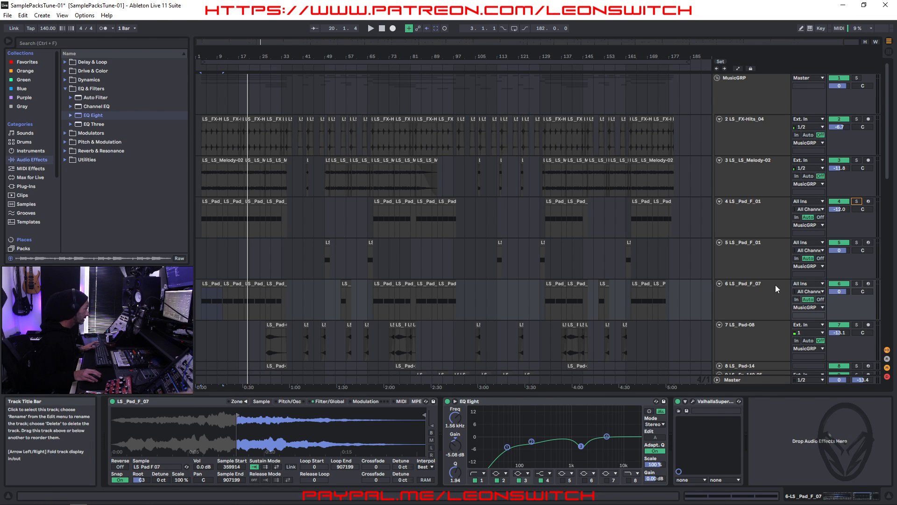
Solo the LS_Pad-08 track, hide the device view, and play the arrangement from the track's first clip
left_click(857, 325)
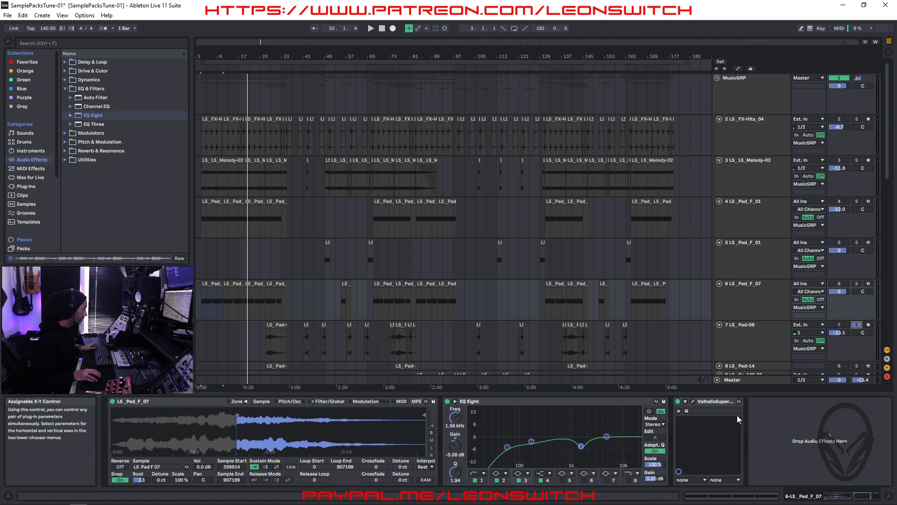
double_click(749, 394)
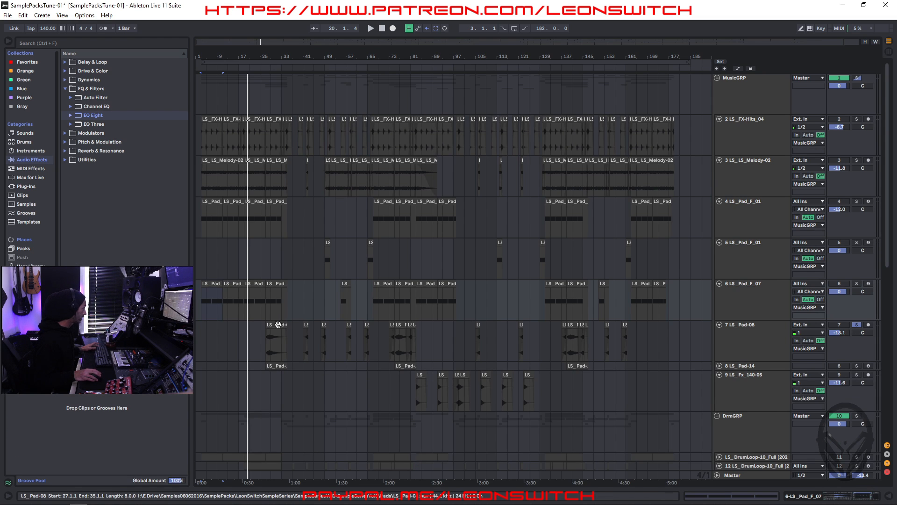
left_click(279, 328)
key("space")
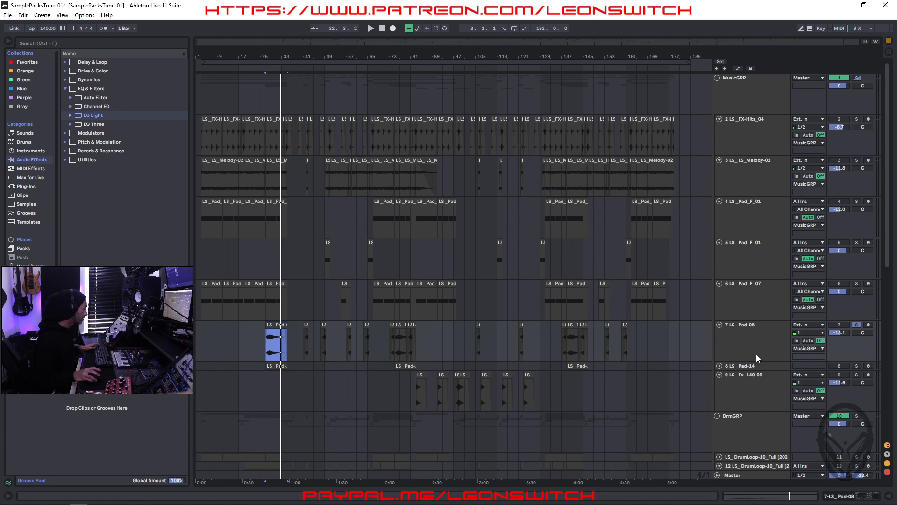
Solo the LS_Pad-14 track in place of LS_Pad-08, play it from bar 27, and unfold the track
left_click(856, 366)
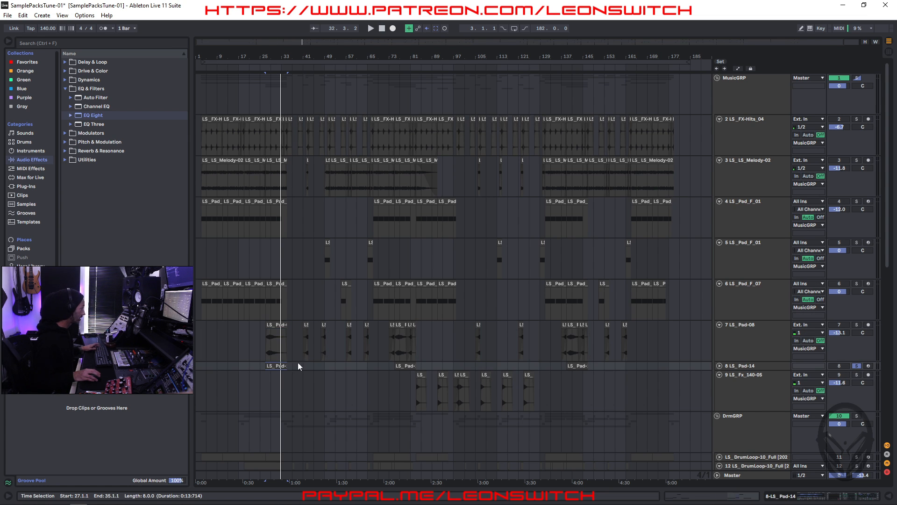
key("space")
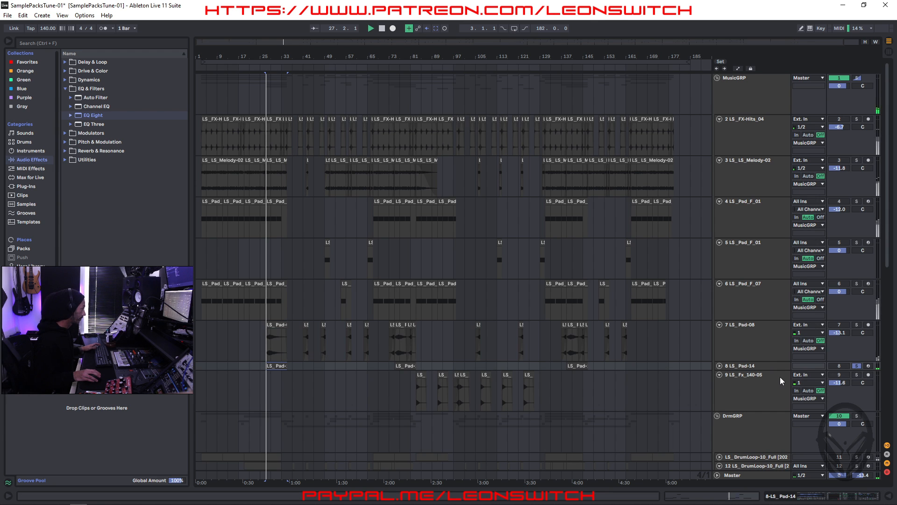
left_click(719, 365)
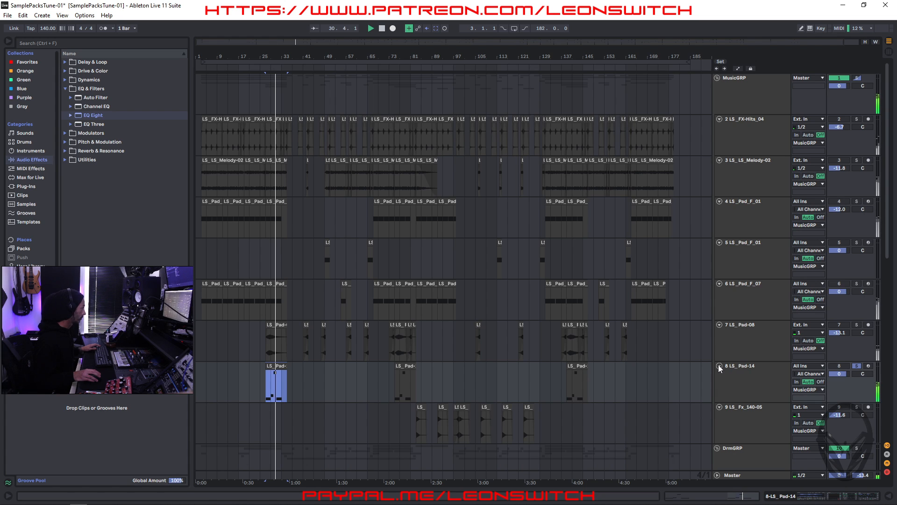
Show the LS_Pad-14 track's devices and insert an EQ Eight between its Compressor and Delay
left_click(752, 369)
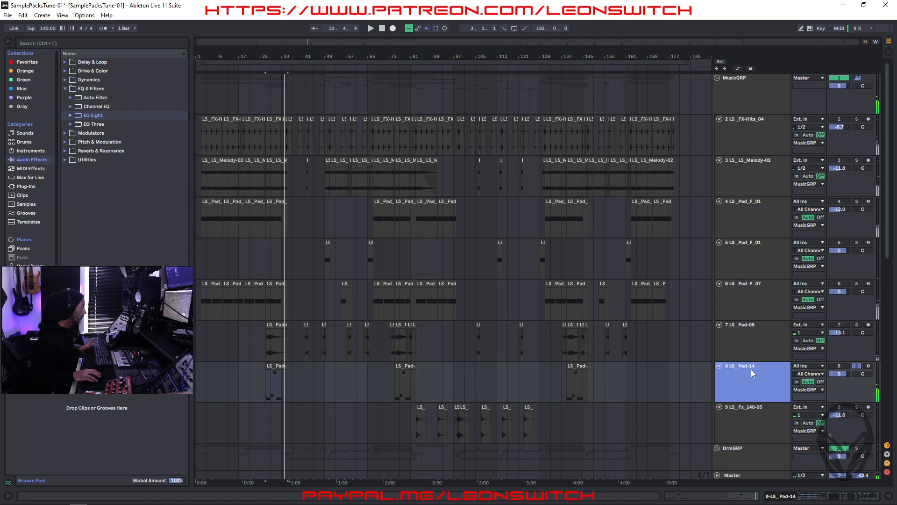
double_click(750, 372)
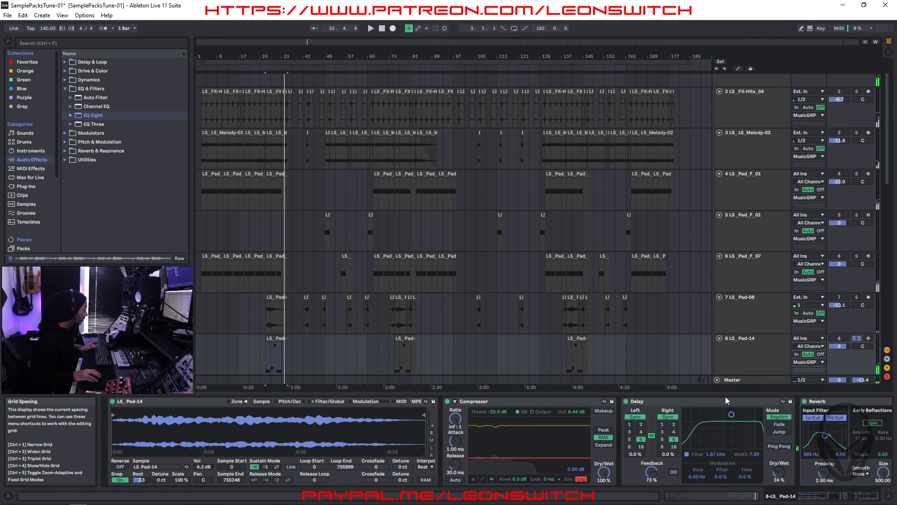
left_click(849, 498)
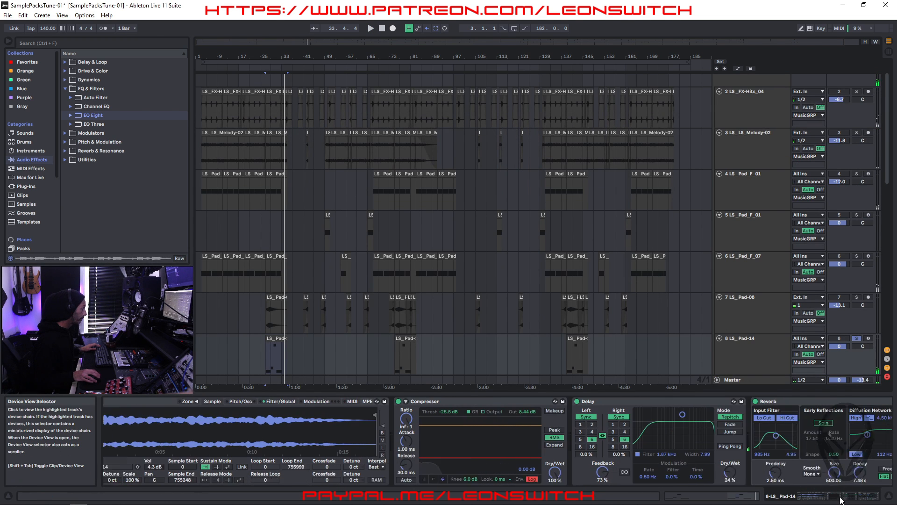
left_click_drag(849, 498, 833, 496)
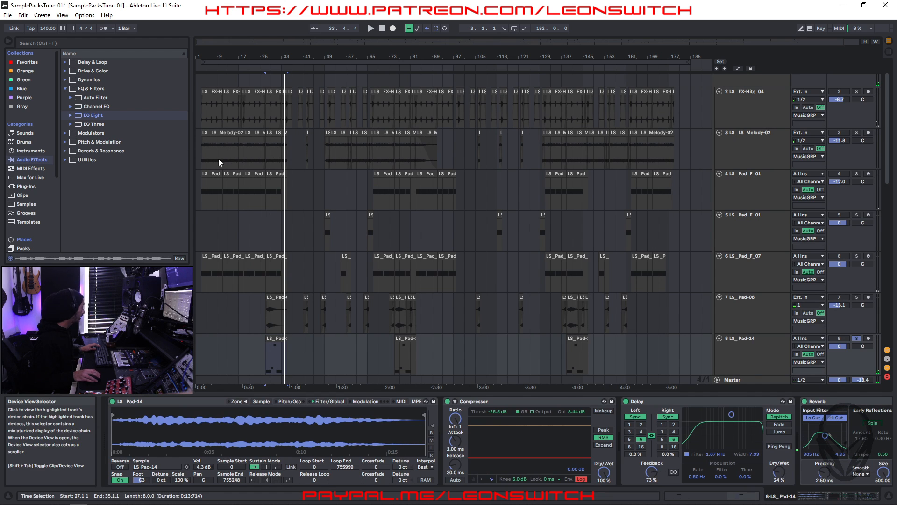
left_click_drag(81, 118, 616, 429)
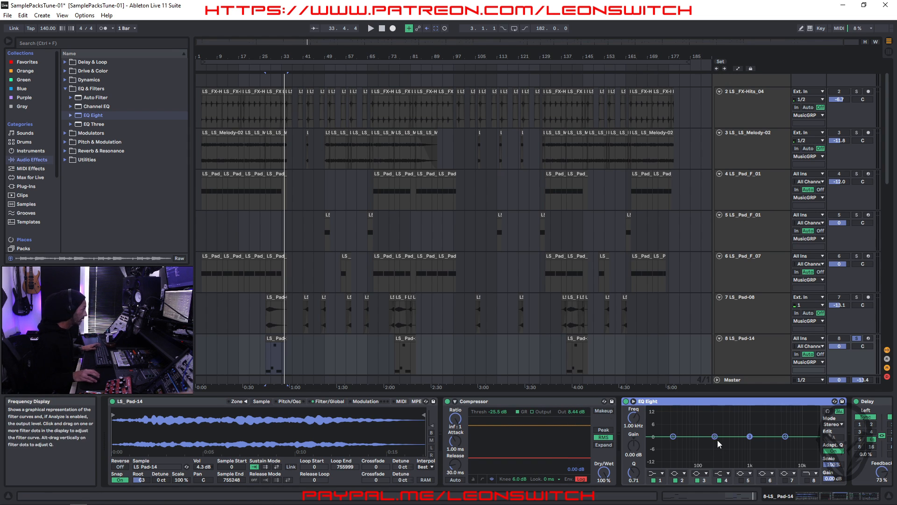
During playback, sweep a boosted EQ Eight band 3 with Q 4.25, and turn it into an 8.06 dB cut at 255 Hz
key("space")
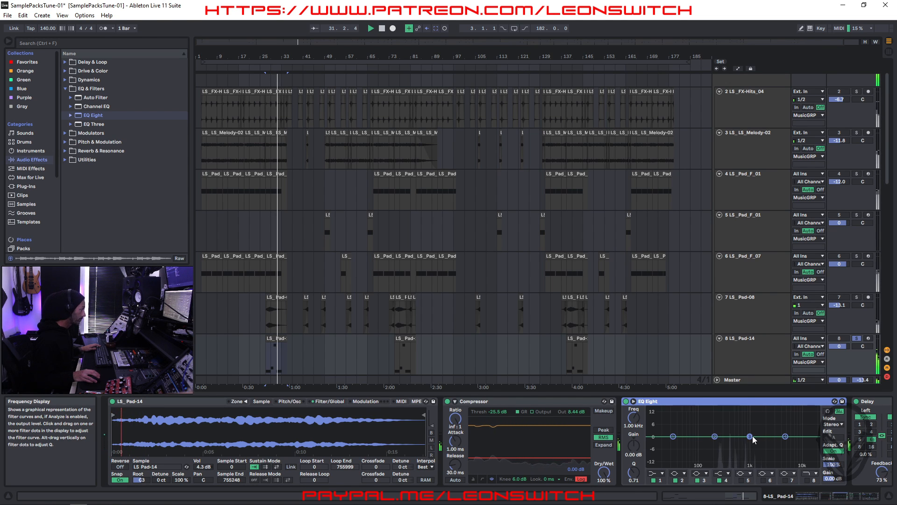
scroll(644, 474, "up", 5)
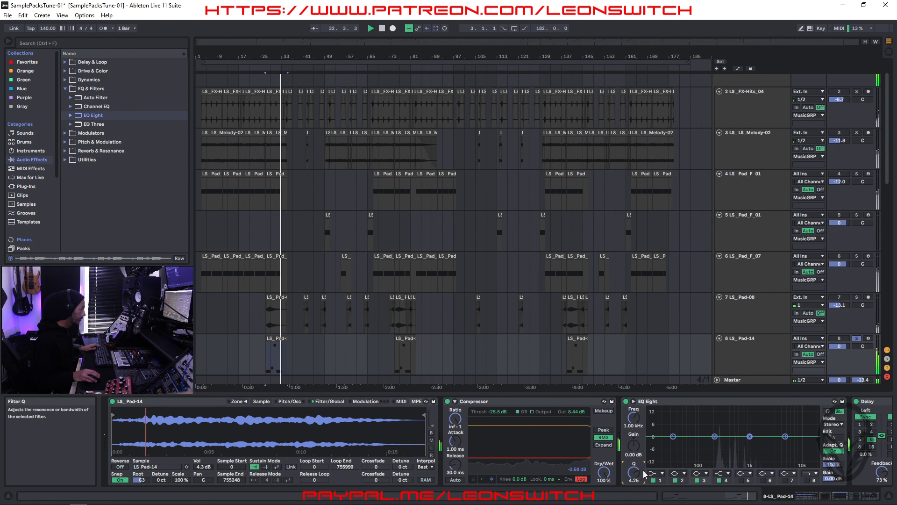
left_click_drag(749, 436, 715, 412)
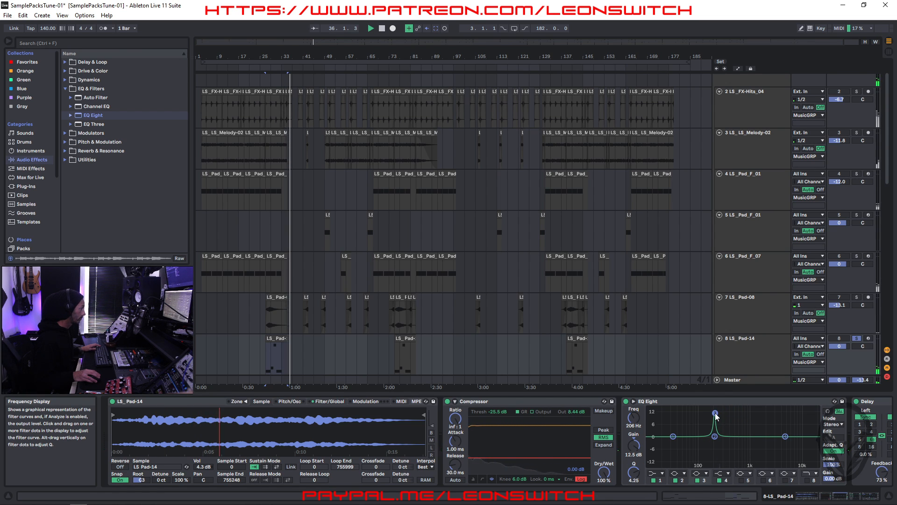
left_click_drag(715, 413, 720, 452)
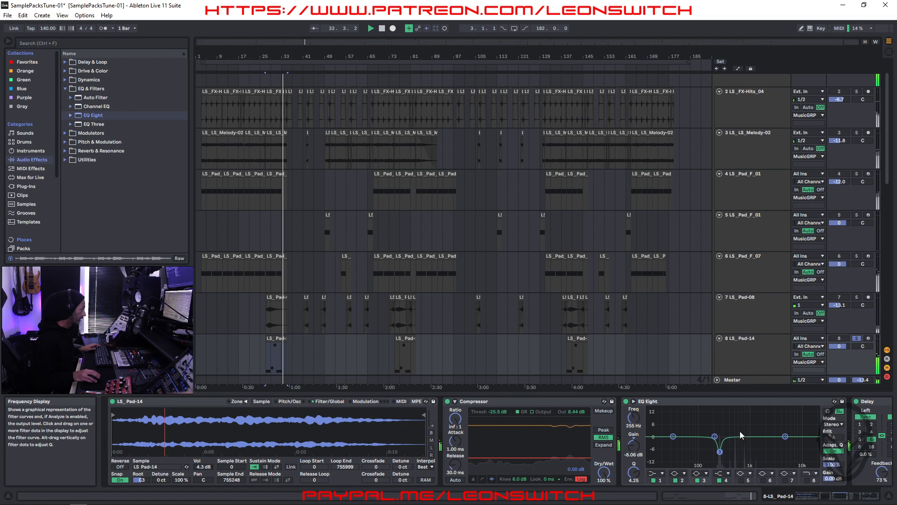
Dip EQ Eight band 2 on LS_Pad-14 by 3.84 dB at 505 Hz with Q 0.71
left_click_drag(715, 436, 743, 444)
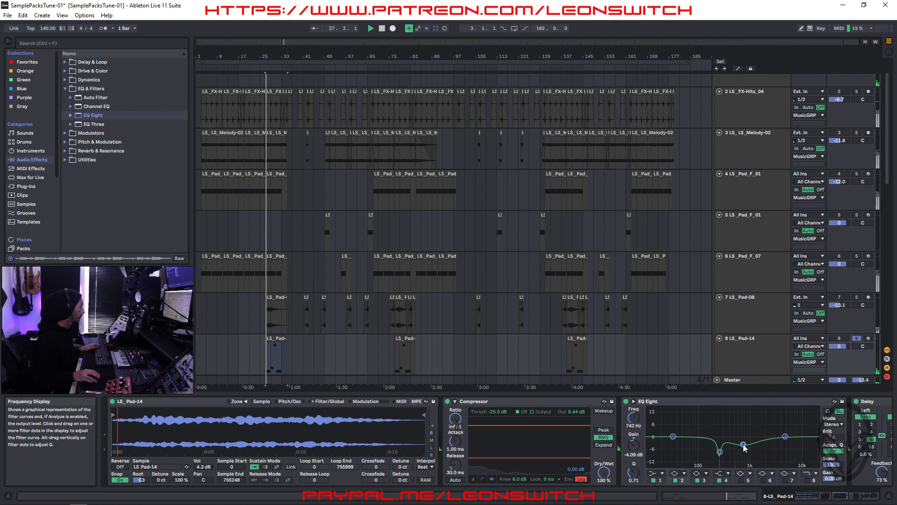
left_click_drag(743, 444, 741, 444)
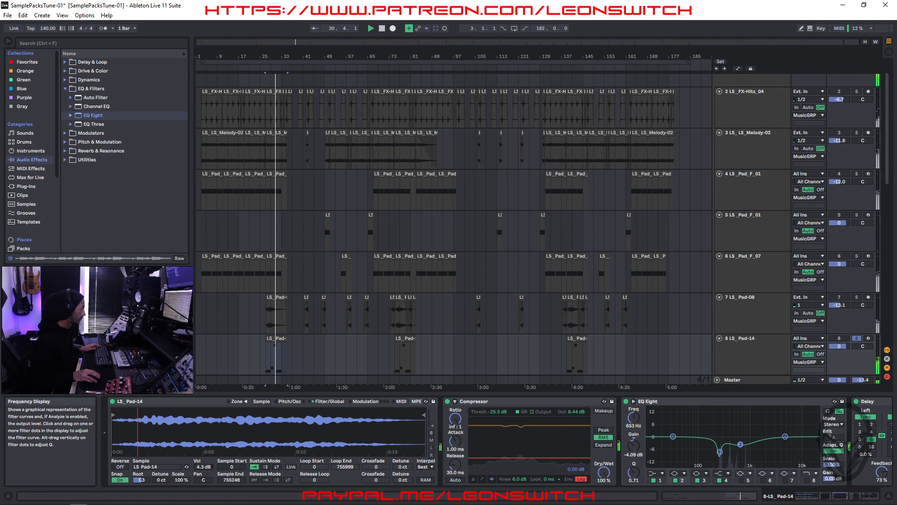
left_click_drag(740, 444, 735, 443)
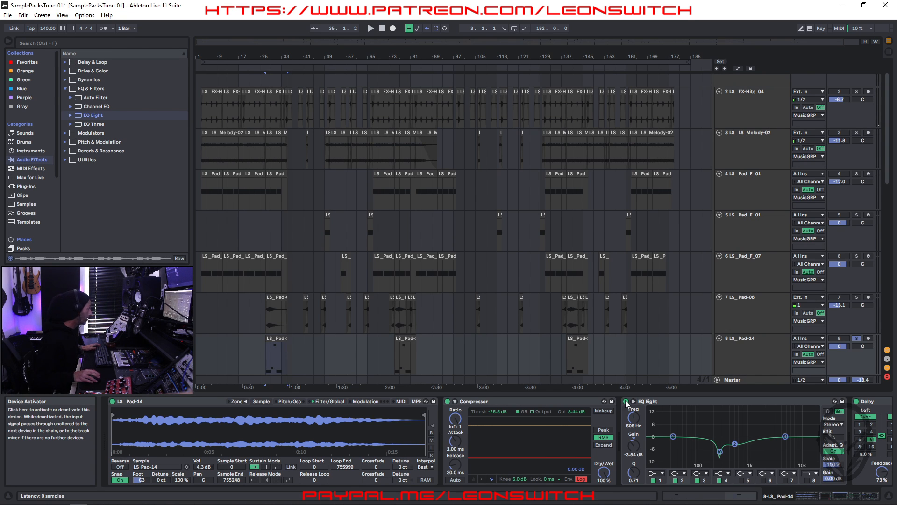
Play the soloed LS_Pad-14 track with its EQ Eight bypassed and active to compare the sound
left_click(625, 401)
key("space")
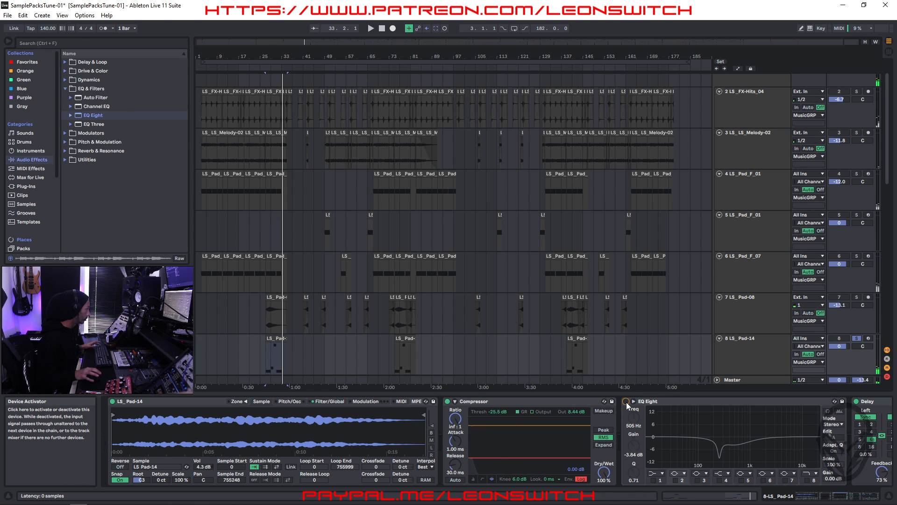
left_click(627, 402)
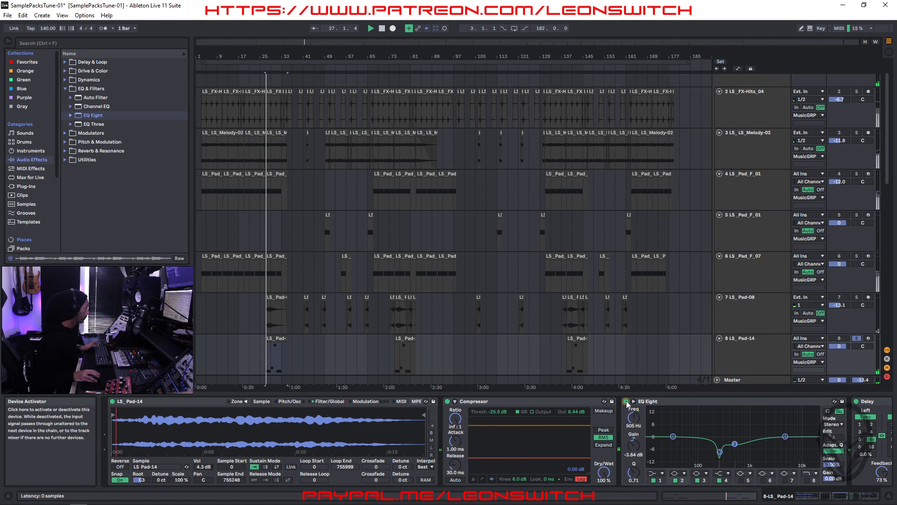
Solo the LS_Fx_140-05 track and play the arrangement from the track's first clip at bar 83
scroll(763, 280, "down", 1)
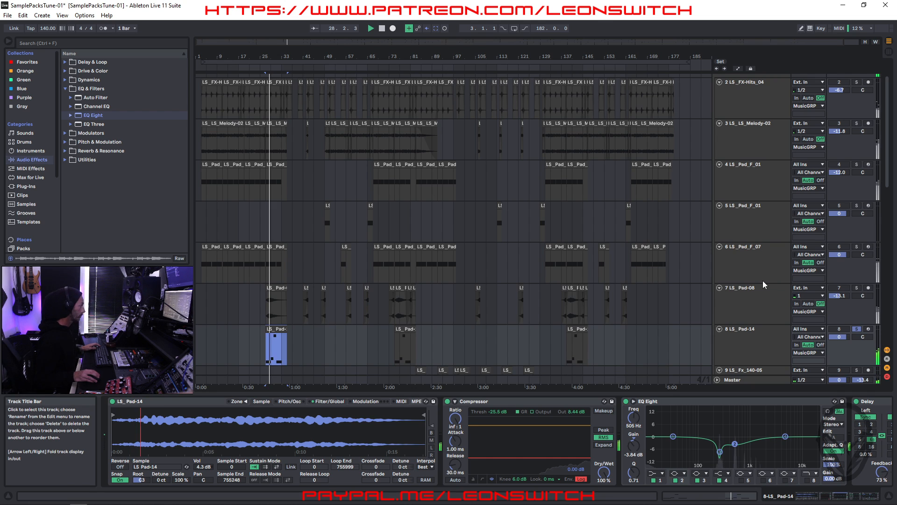
scroll(763, 280, "down", 1)
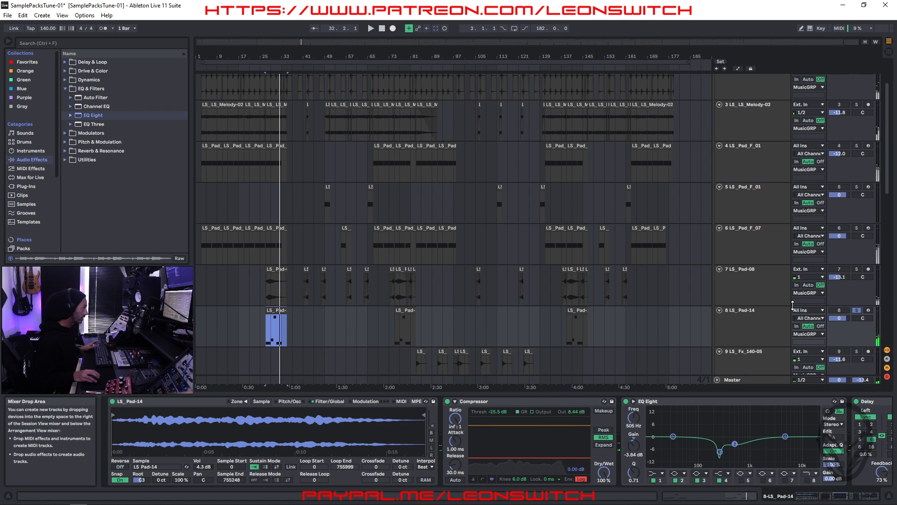
scroll(764, 225, "down", 3)
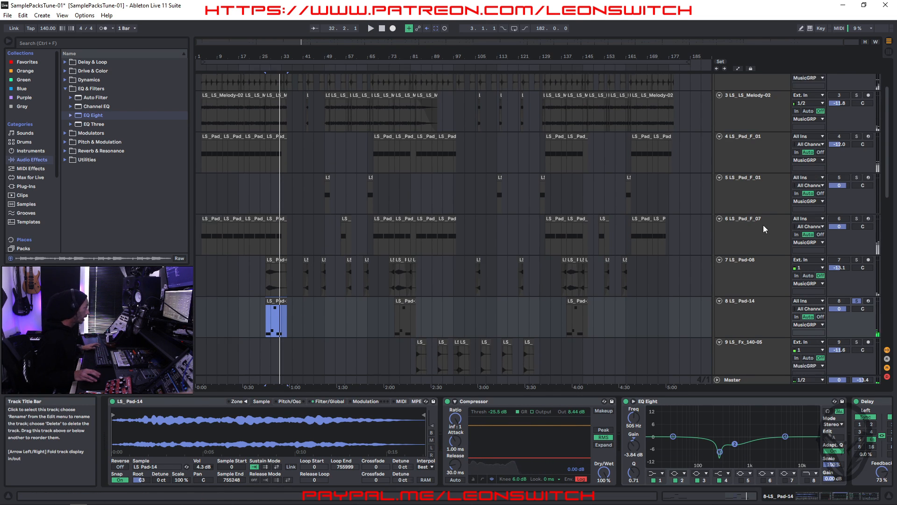
left_click(421, 285)
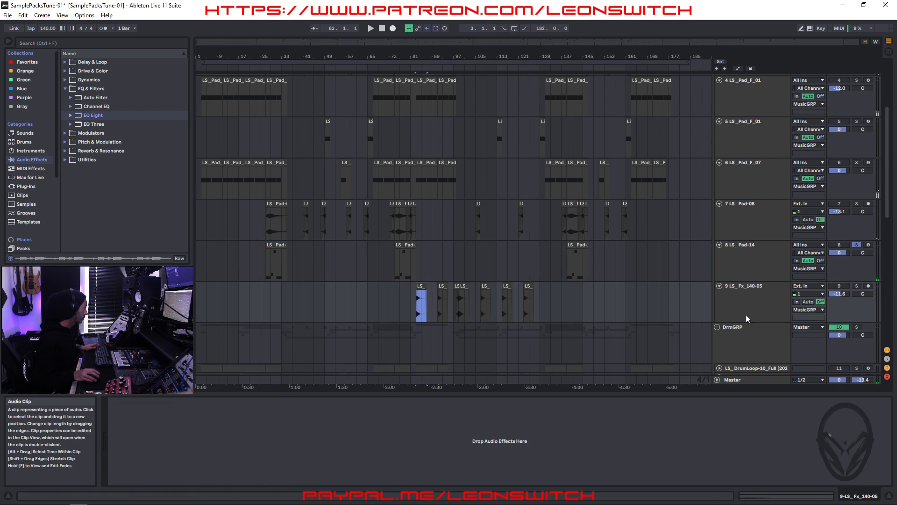
left_click(755, 303)
left_click(857, 286)
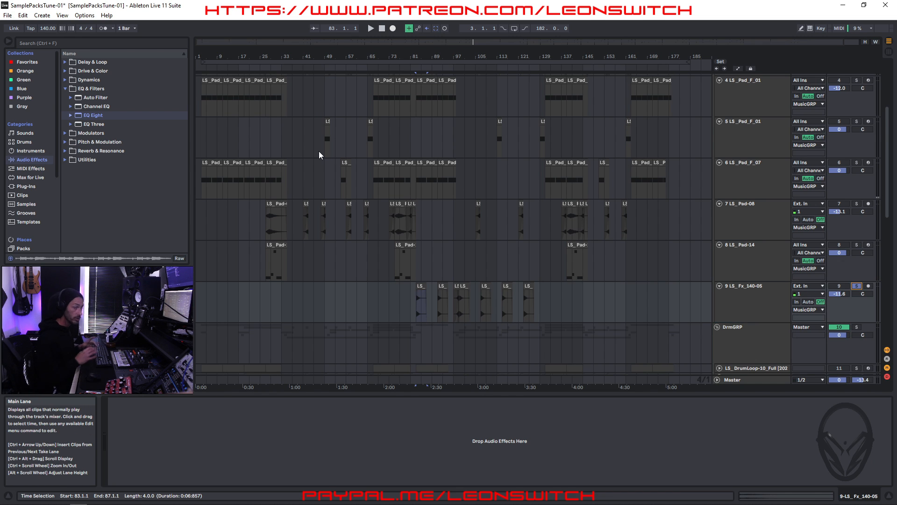
key("space")
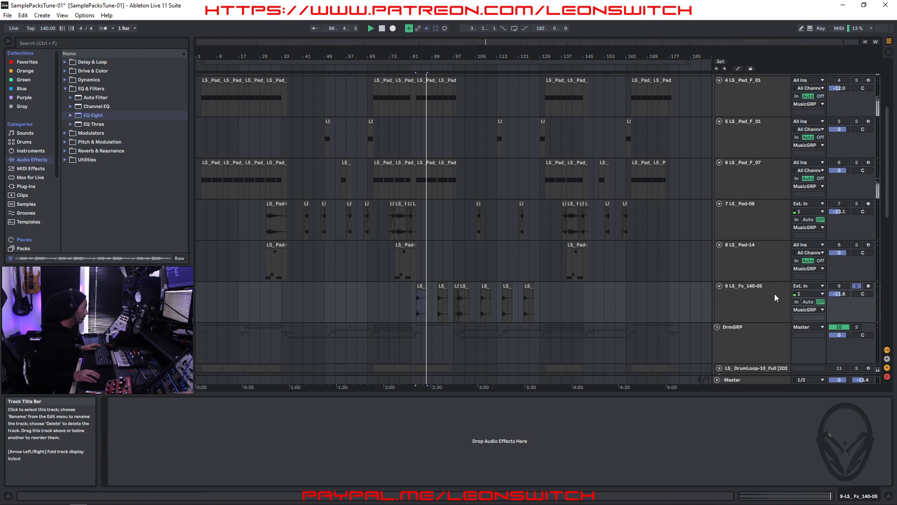
Play the LS_Fx_140-05 clip at bar 97 and clear the track's solo
left_click(455, 286)
key("space")
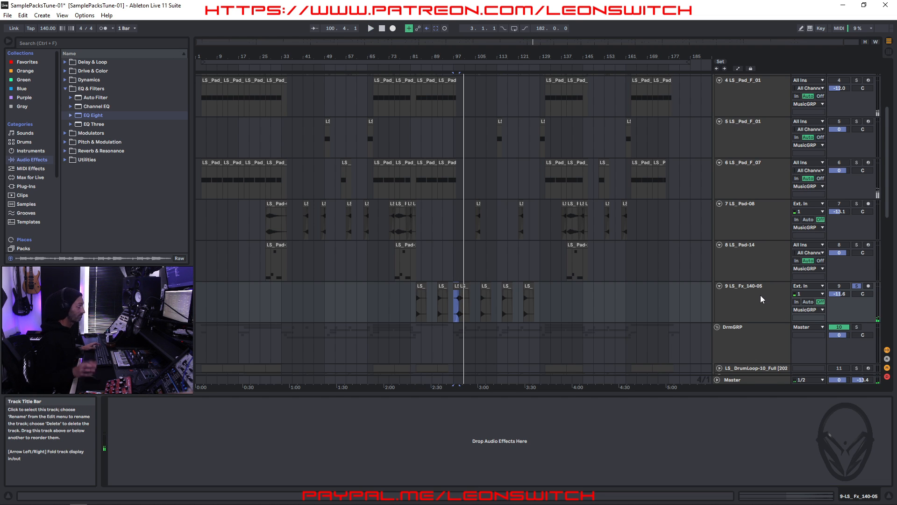
left_click(857, 287)
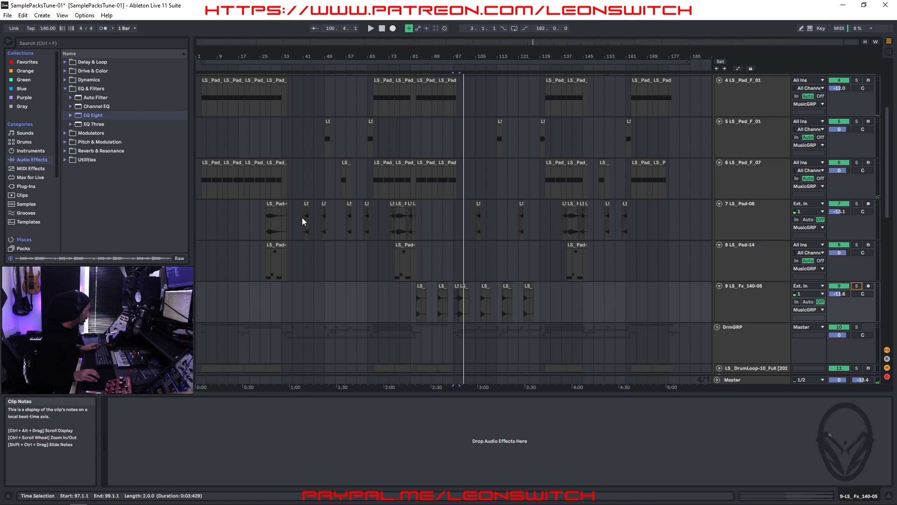
Solo the whole MusicGRP group and play it from the first LS_FX-Hits_04 clip at bar 3
scroll(438, 191, "up", 5)
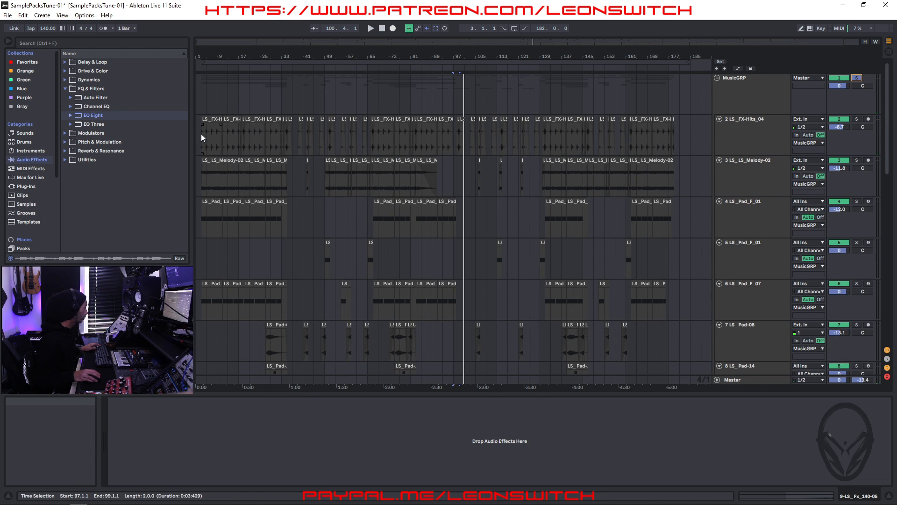
left_click(204, 121)
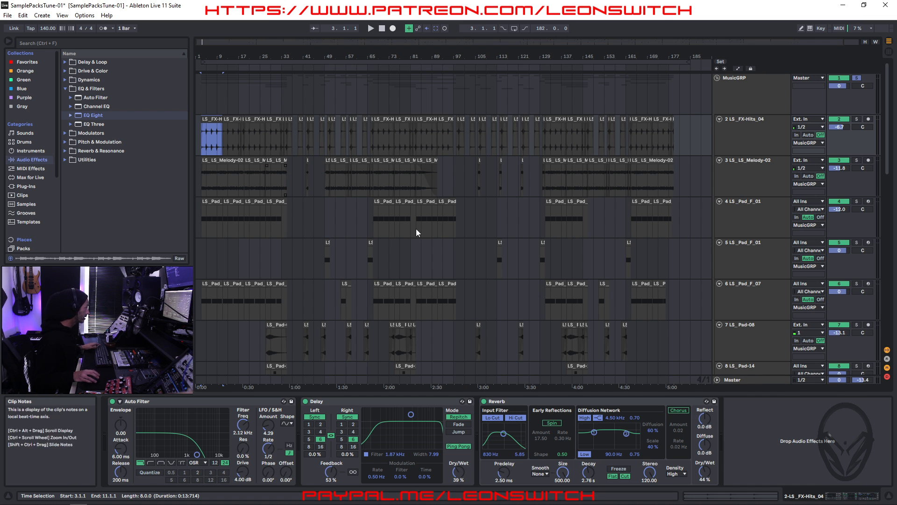
key("space")
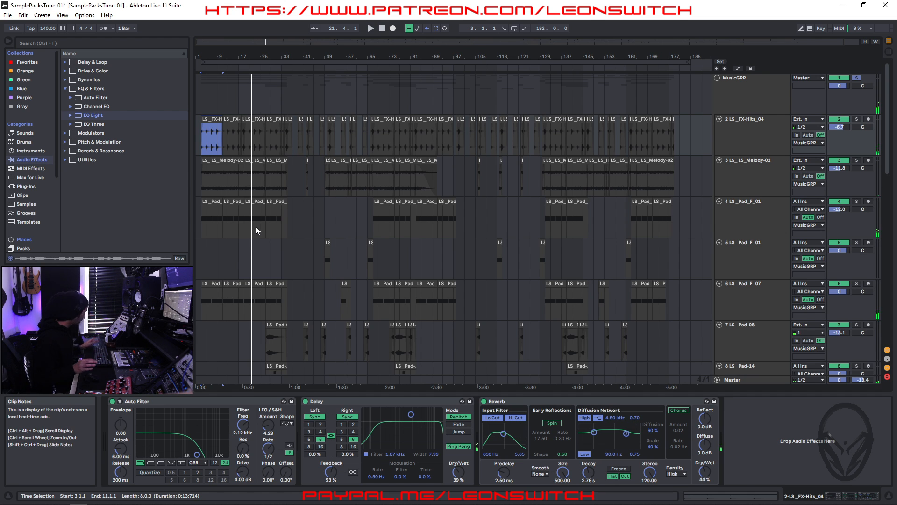
Select bars 3 to 37 on the LS_LS_Melody-02 track and loop that 34-bar range
left_click(204, 163)
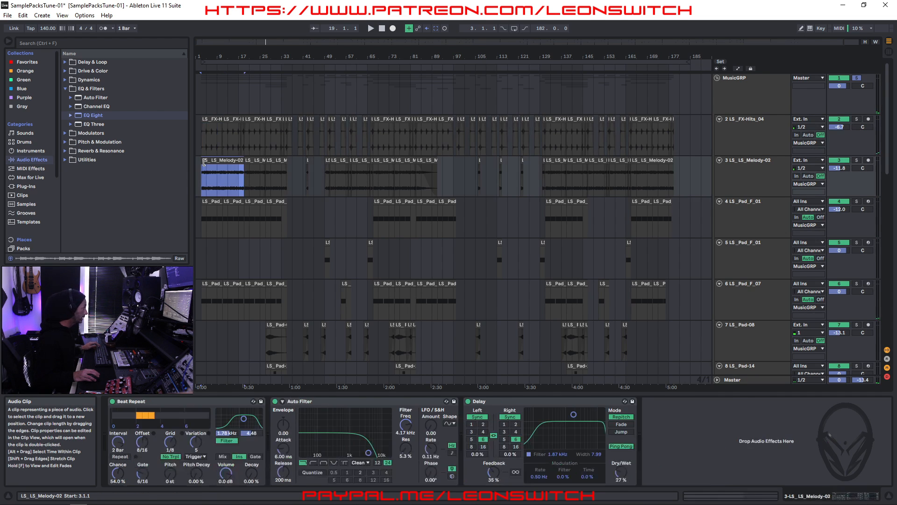
left_click(291, 176, "shift")
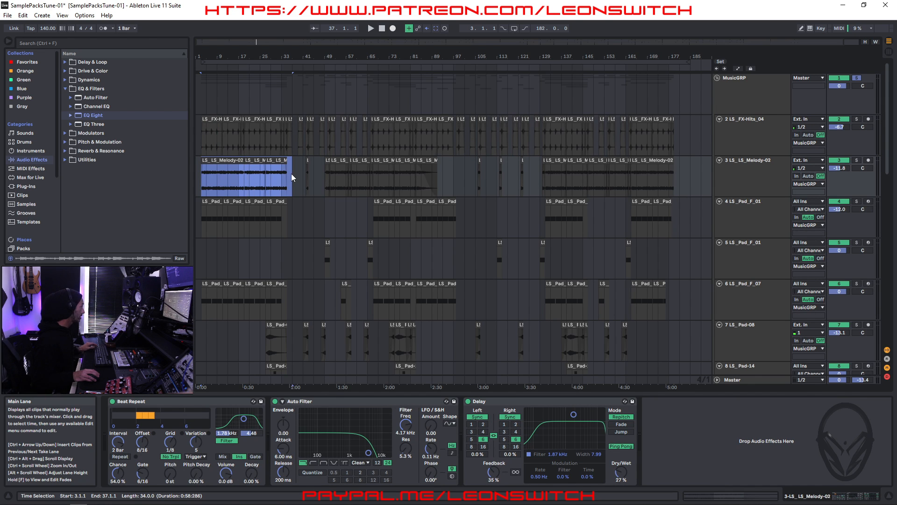
key("ctrl+l")
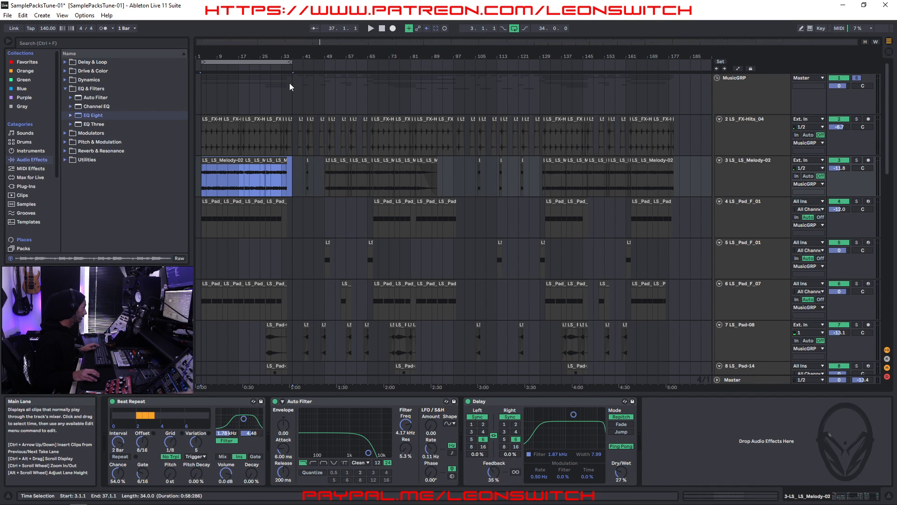
left_click_drag(290, 56, 290, 96)
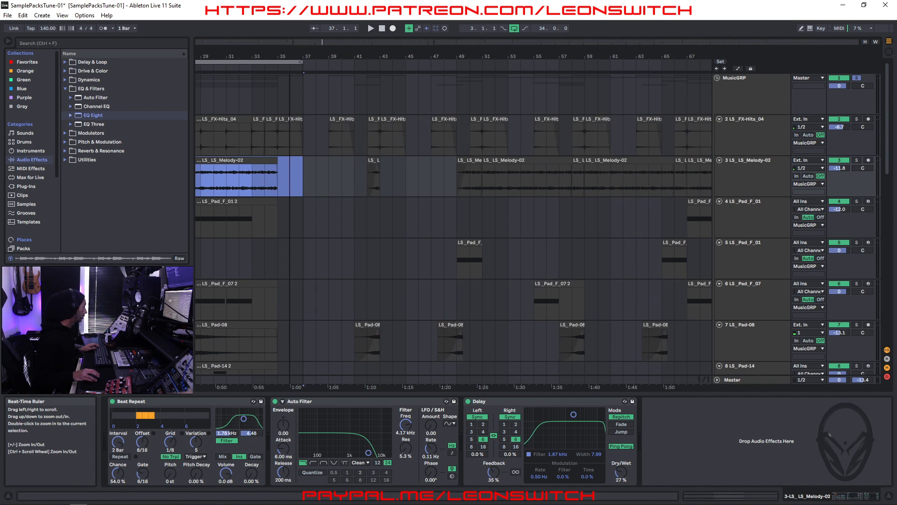
Shorten the loop starting at bar 3 to 32 bars and switch to the Session View mixer
left_click_drag(303, 62, 341, 17)
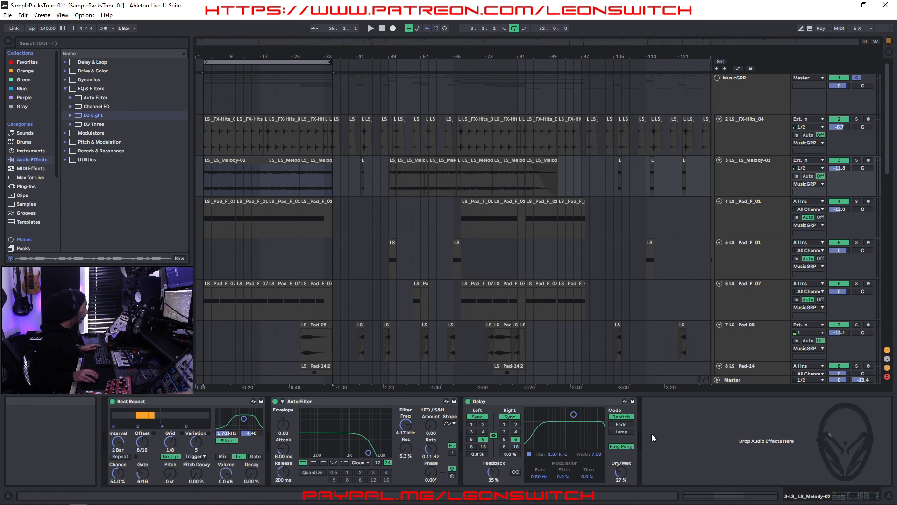
key("Tab")
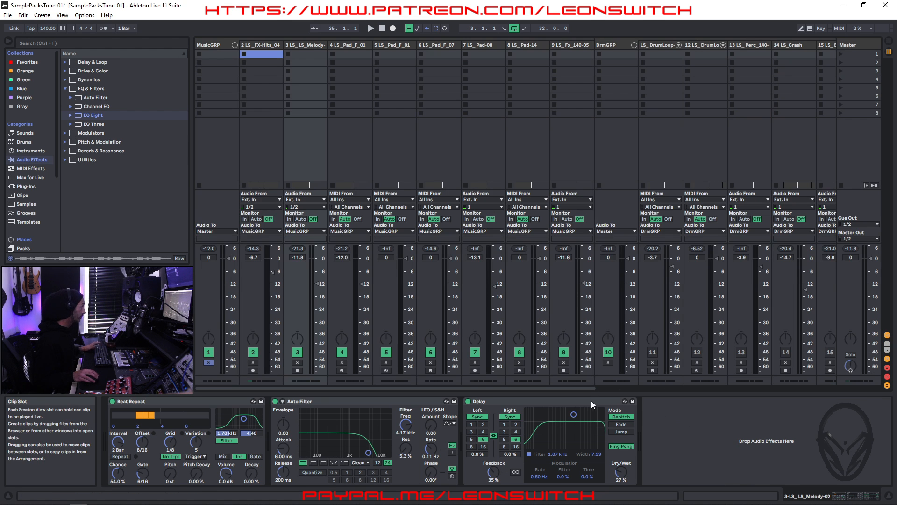
Solo the LS_FX-Hits_04 track inside the music group and start playback of the loop from bar 3
left_click(220, 44)
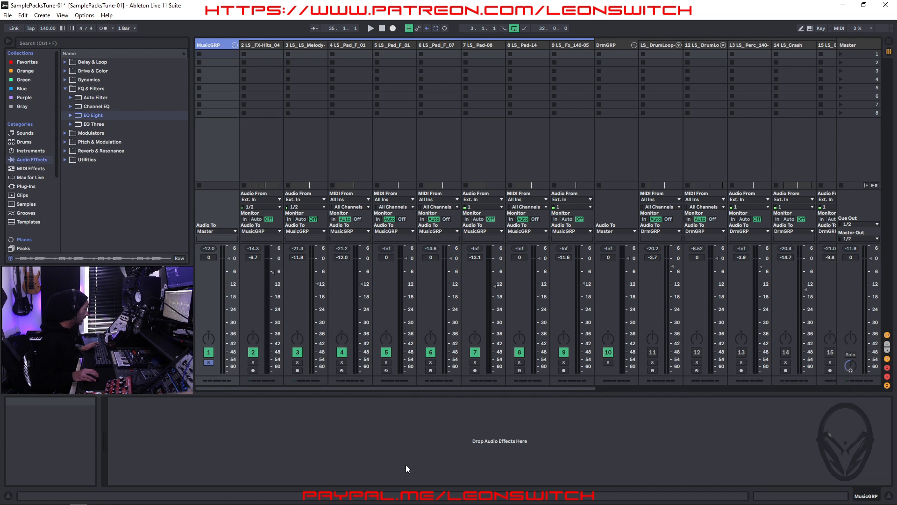
left_click(265, 46)
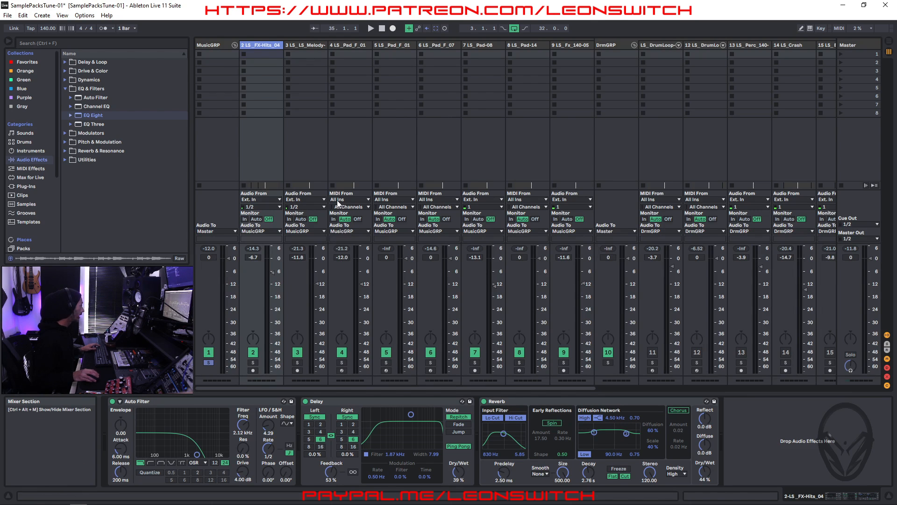
left_click(253, 364)
key("space")
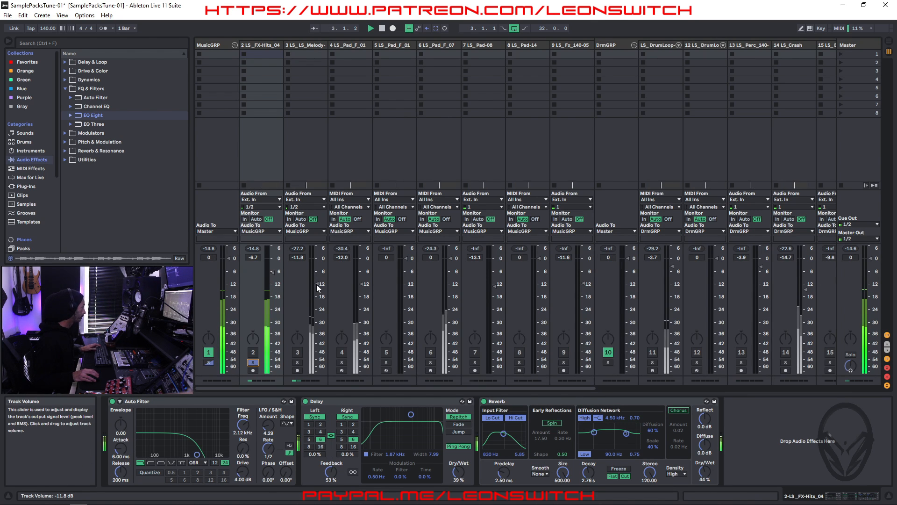
Add the LS_LS_Melody-02 track to the solo and balance it at -7.2 dB against LS_FX-Hits_04 at -8.0 dB
left_click(298, 363, "ctrl")
mouse_move(317, 284)
left_mouse_down()
mouse_move(317, 274)
mouse_move(273, 276)
mouse_move(316, 274)
left_mouse_up()
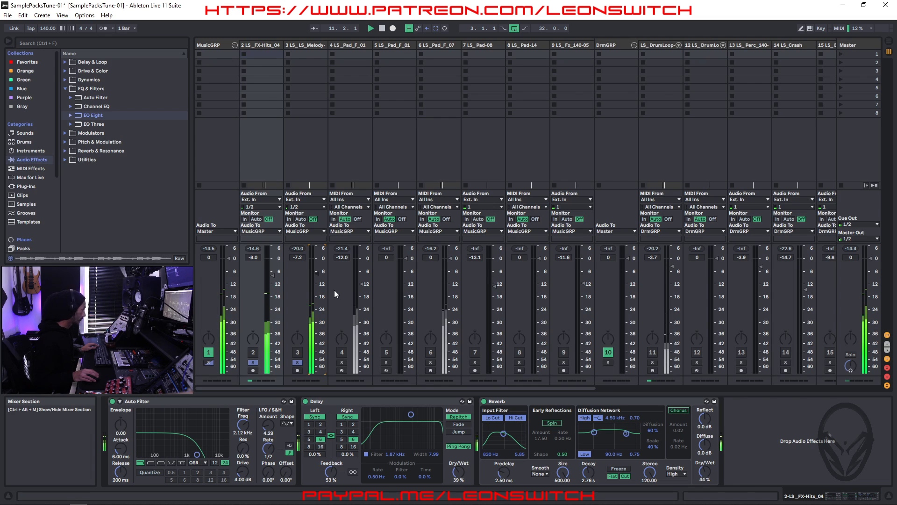
Add the first LS_Pad_F_01 track (track 4) to the solo and bring its volume up from silence to -19.3 dB
left_click_drag(362, 285, 362, 373)
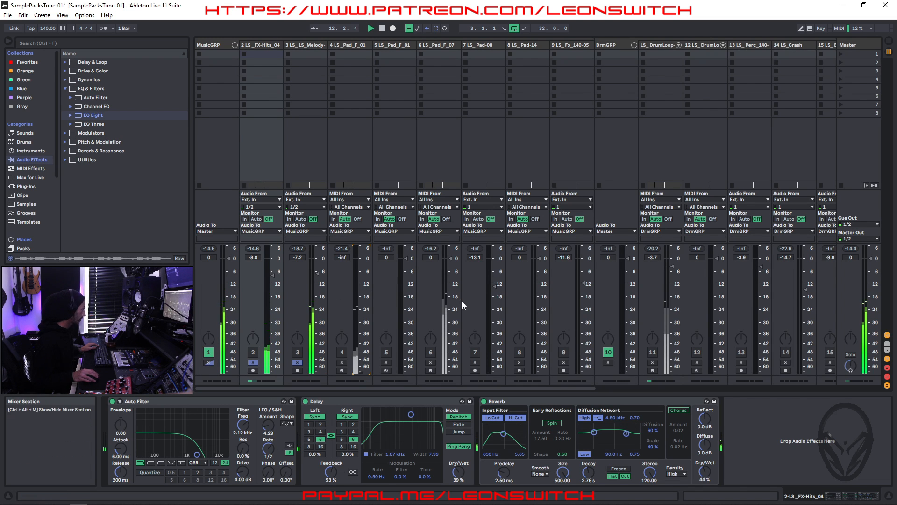
left_click(342, 362)
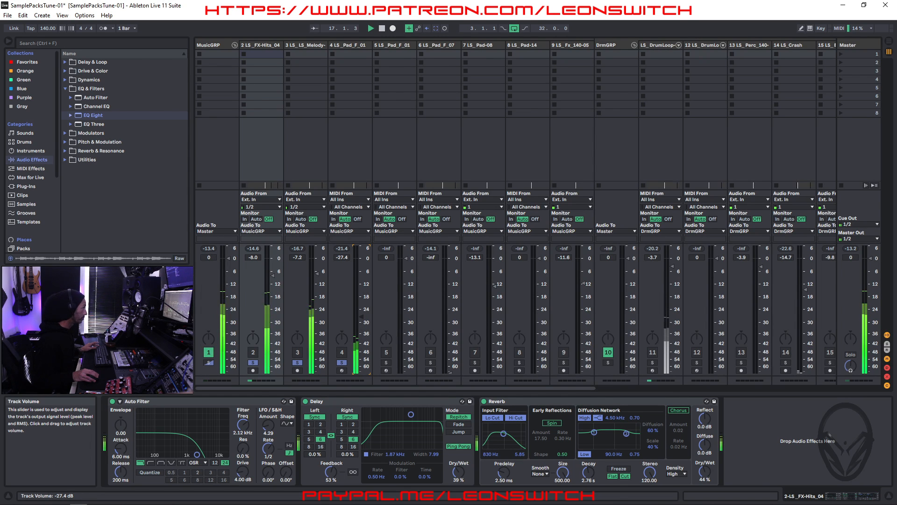
left_click_drag(362, 309, 361, 296)
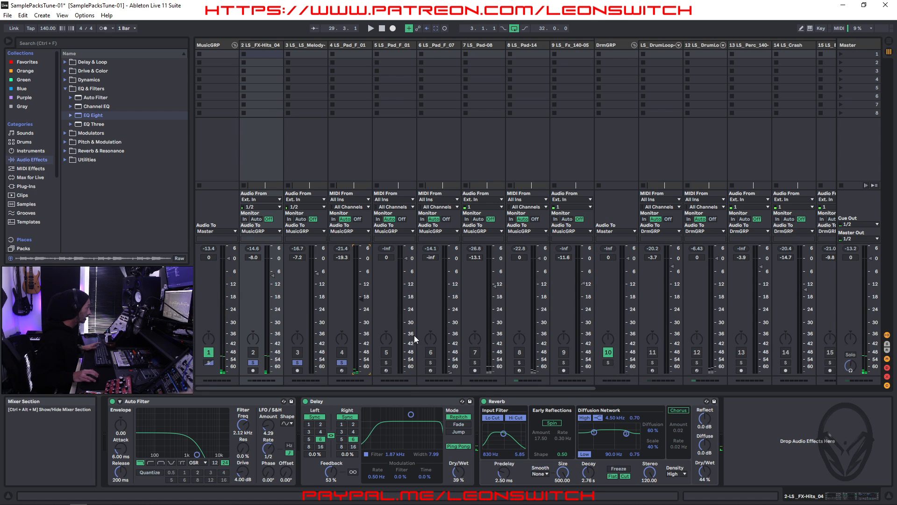
Add the LS_Pad_F_07 track to the solo and raise its volume from silence to -11.8 dB during playback
left_click(431, 363)
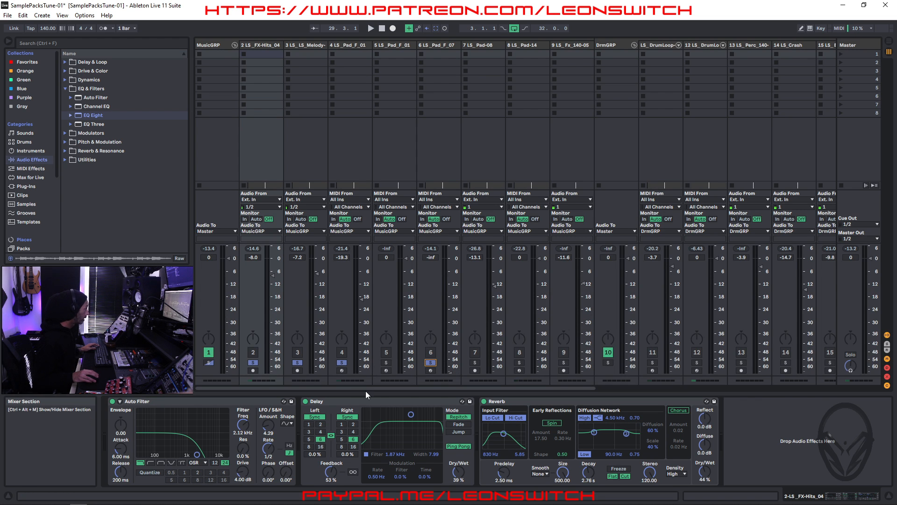
left_click(302, 44)
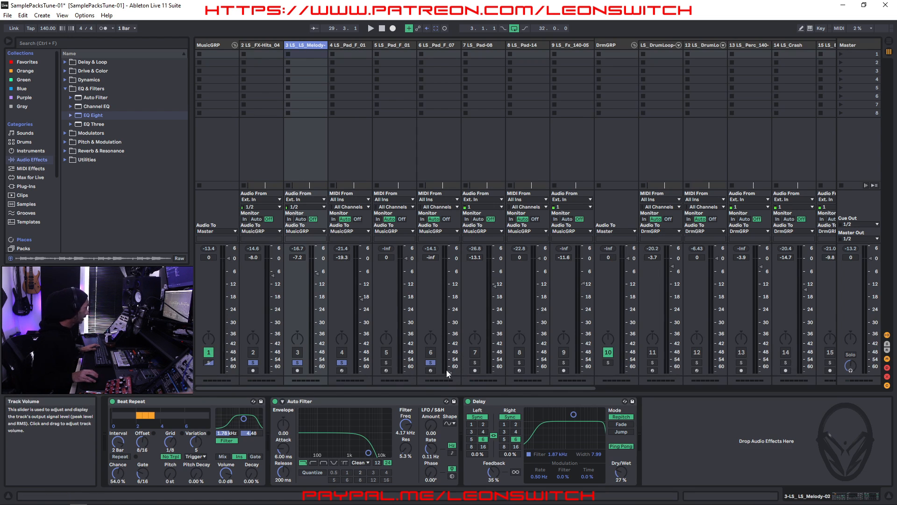
key("space")
left_click_drag(450, 372, 450, 326)
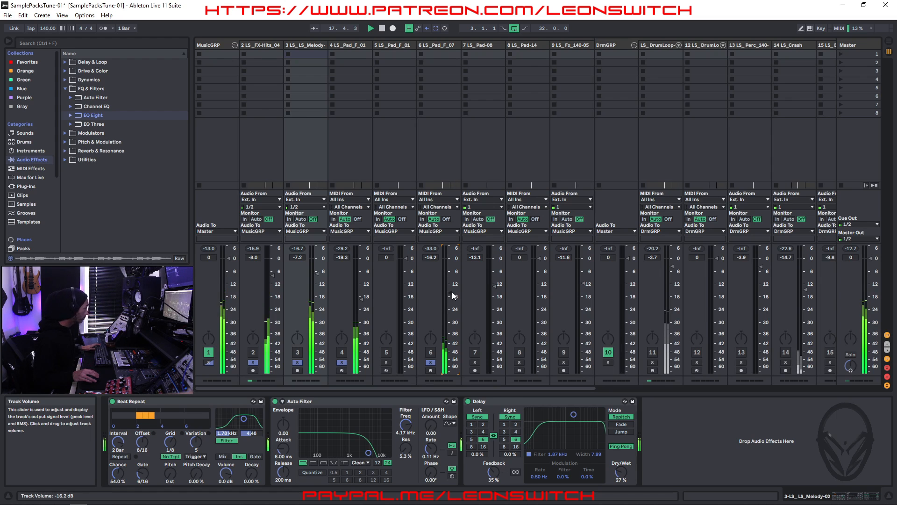
left_click_drag(453, 295, 453, 284)
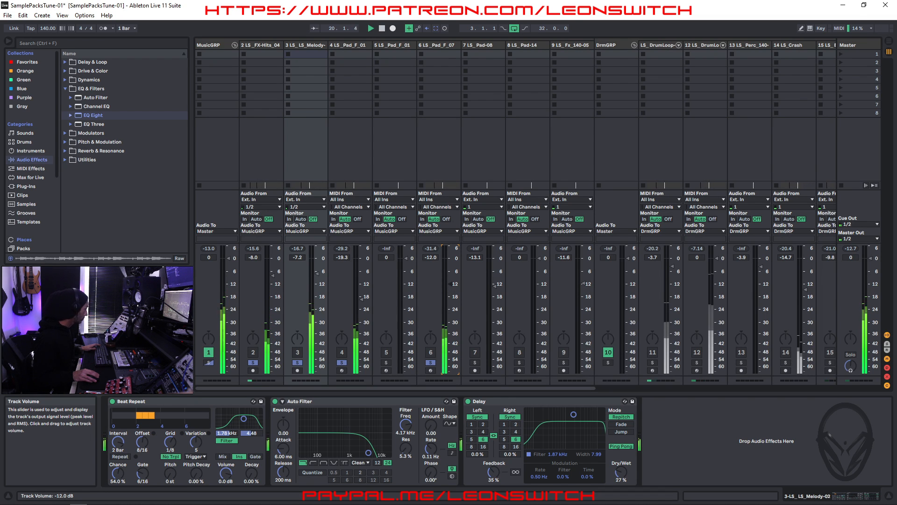
left_click_drag(453, 285, 452, 285)
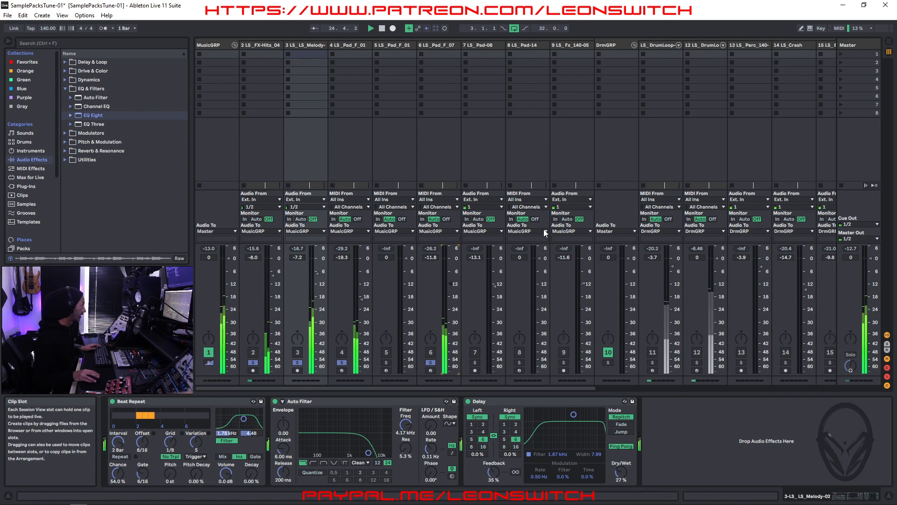
Add the LS_Pad-08 track to the solo and pull its volume down to -24.1 dB
key("Tab")
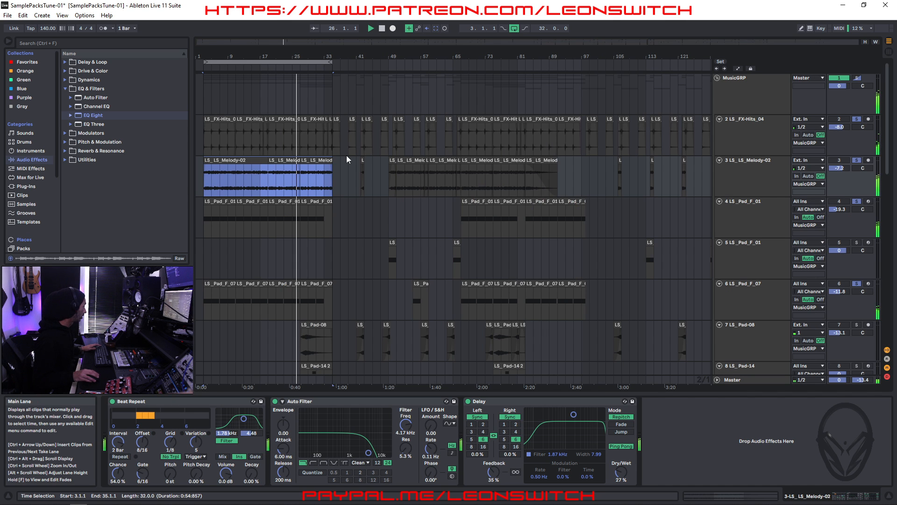
key("Tab")
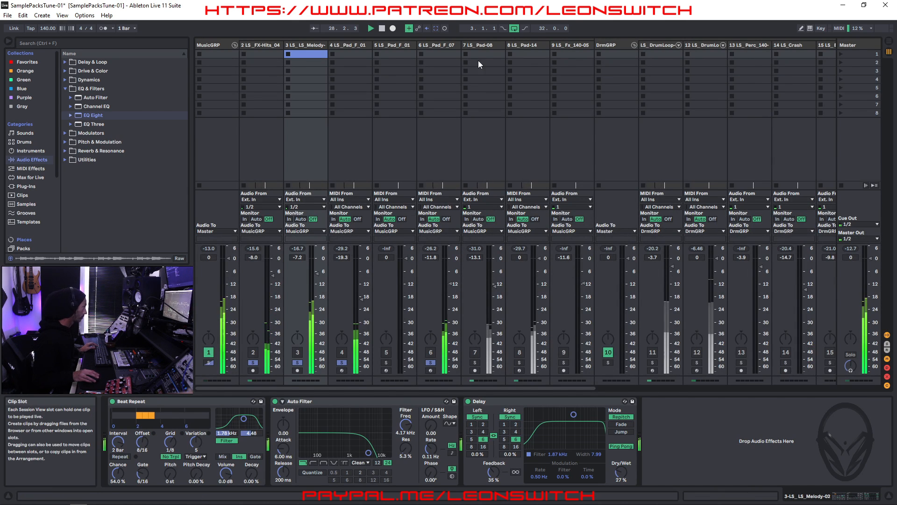
left_click(478, 46)
mouse_move(486, 314)
left_mouse_down()
mouse_move(493, 378)
mouse_move(497, 310)
left_mouse_up()
Narrow the arrangement loop to the 8 bars from bar 27 to 35, where LS_Pad-08 plays, and return to the mixer
key("Tab")
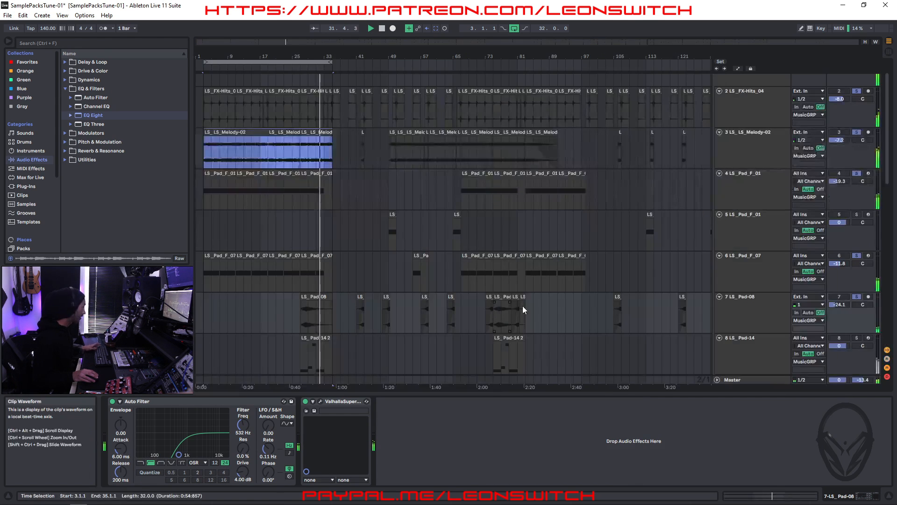
left_click_drag(206, 60, 282, 74)
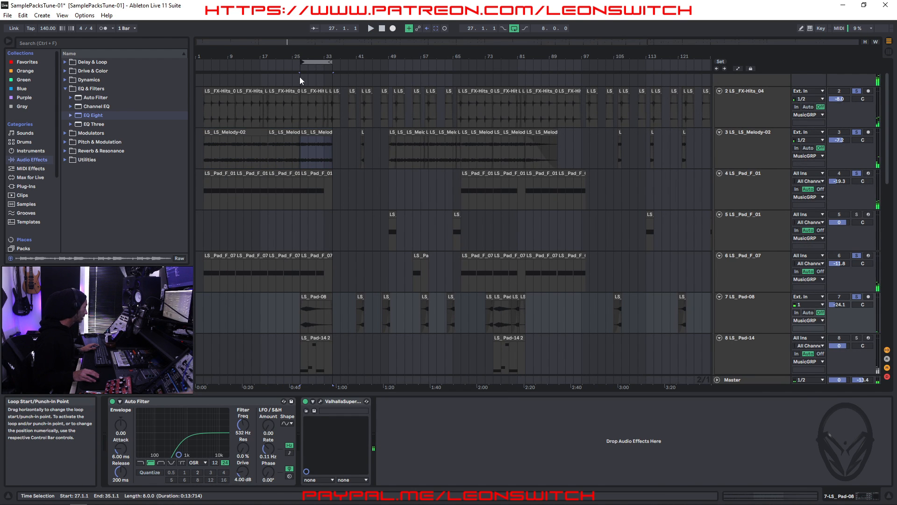
key("Tab")
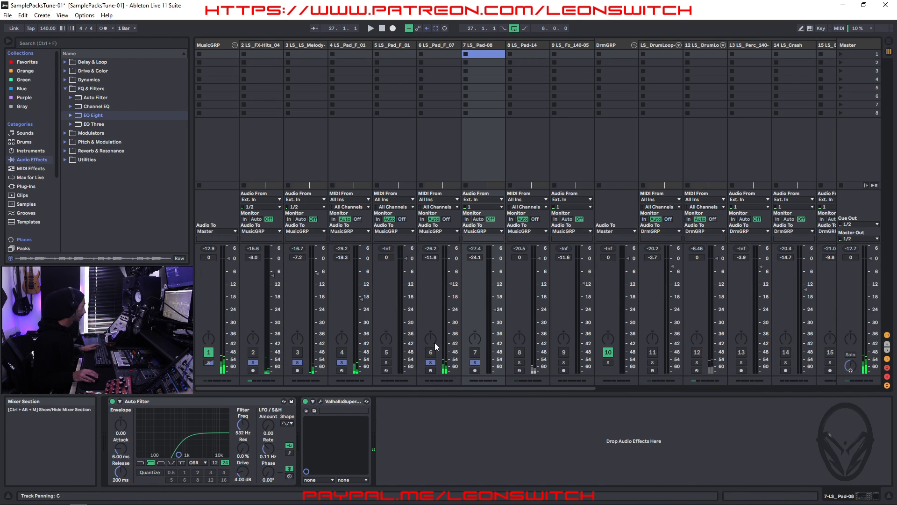
Play the 8-bar loop and raise the LS_Pad-08 track's volume to -7.6 dB against the other soloed tracks
key("space")
left_click_drag(493, 313, 494, 288)
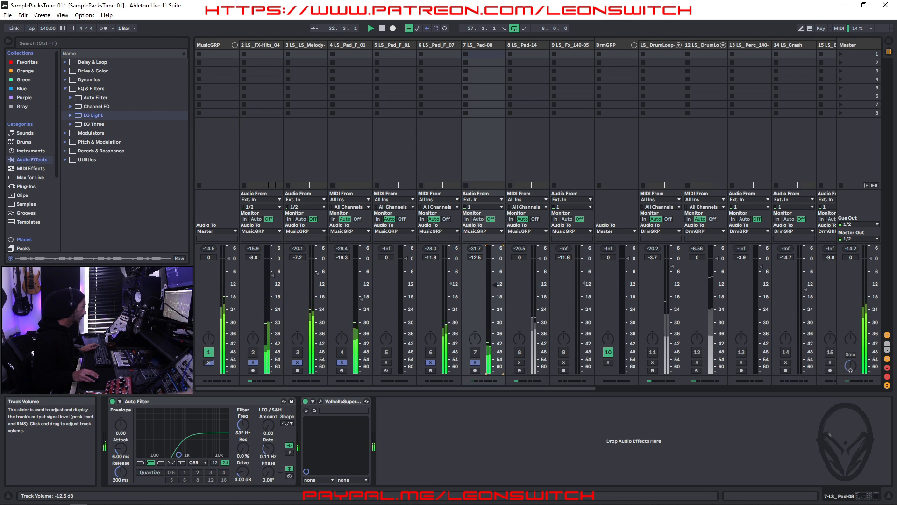
left_click_drag(495, 283, 494, 282)
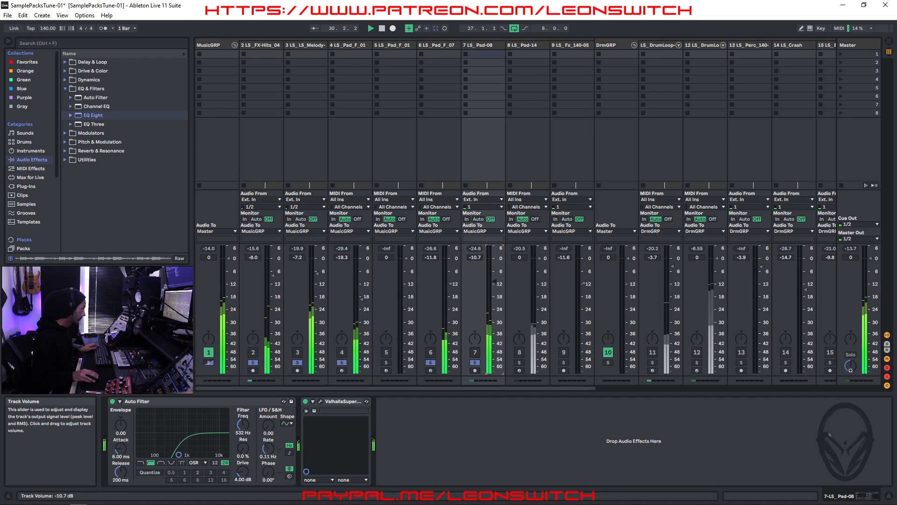
left_click_drag(495, 281, 494, 282)
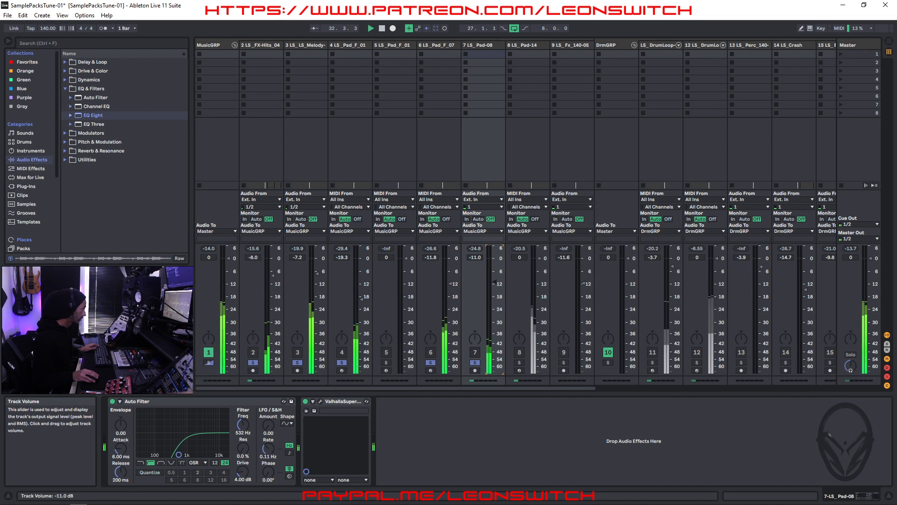
left_click_drag(494, 282, 495, 274)
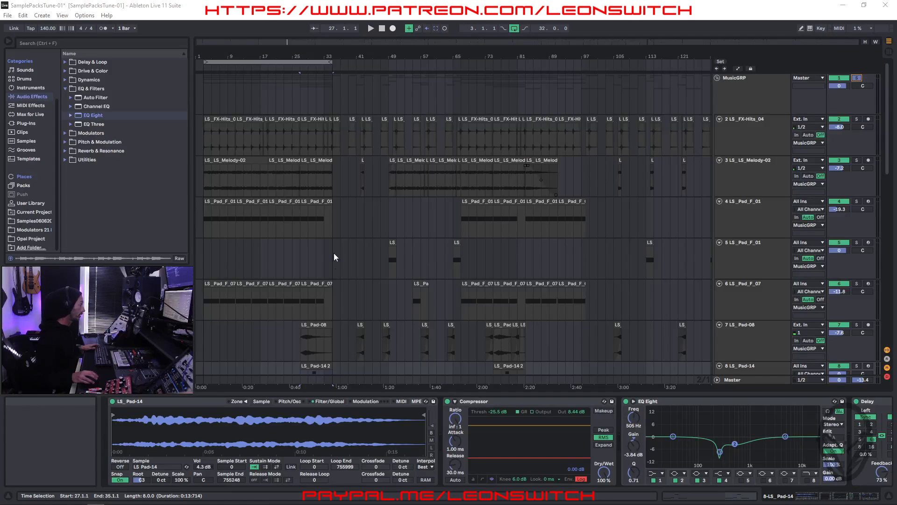
Play the music group from the first LS_LS_Melody-02 clip at bar 3 and look over the drum and mid-bass tracks in the arrangement
left_click(218, 189)
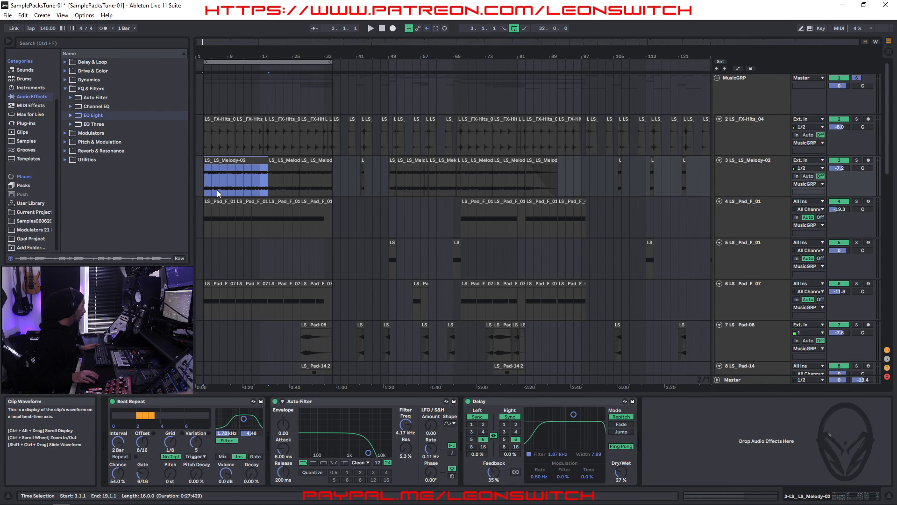
key("space")
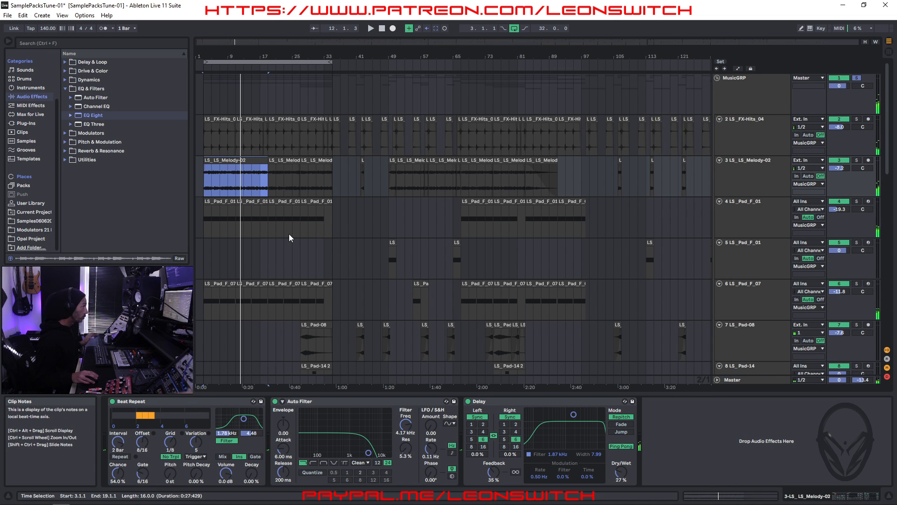
scroll(288, 235, "down", 5)
scroll(289, 234, "down", 4)
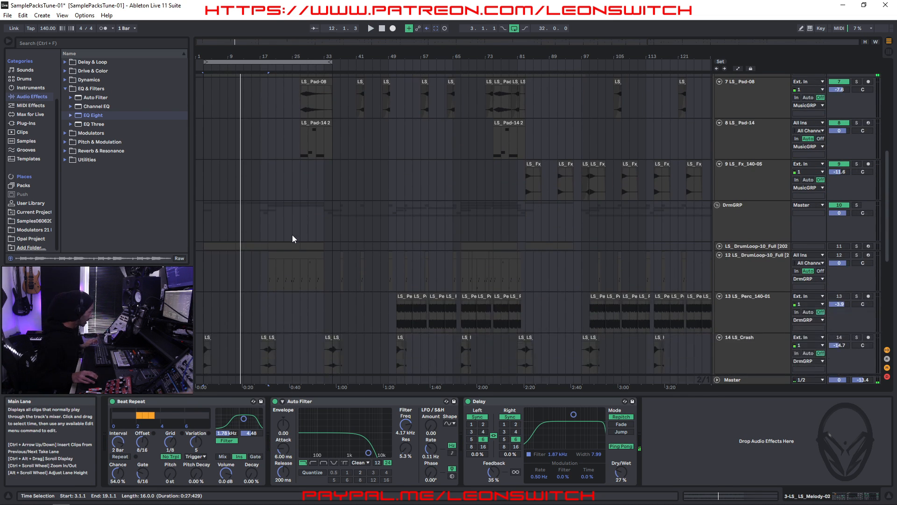
scroll(301, 254, "down", 6)
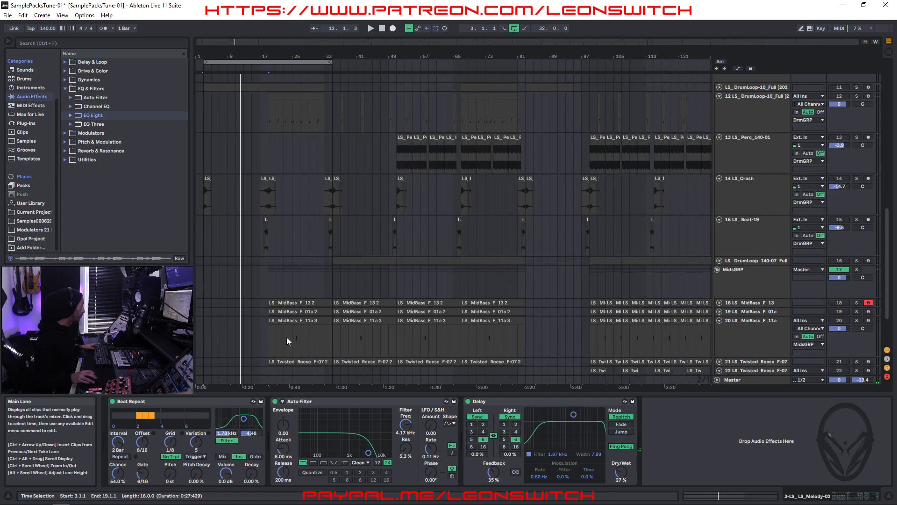
scroll(294, 293, "up", 2)
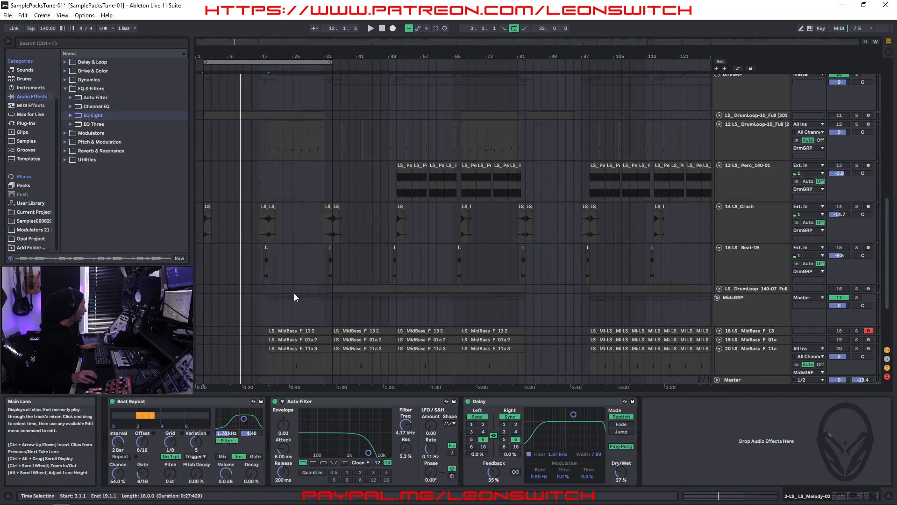
scroll(291, 287, "up", 1)
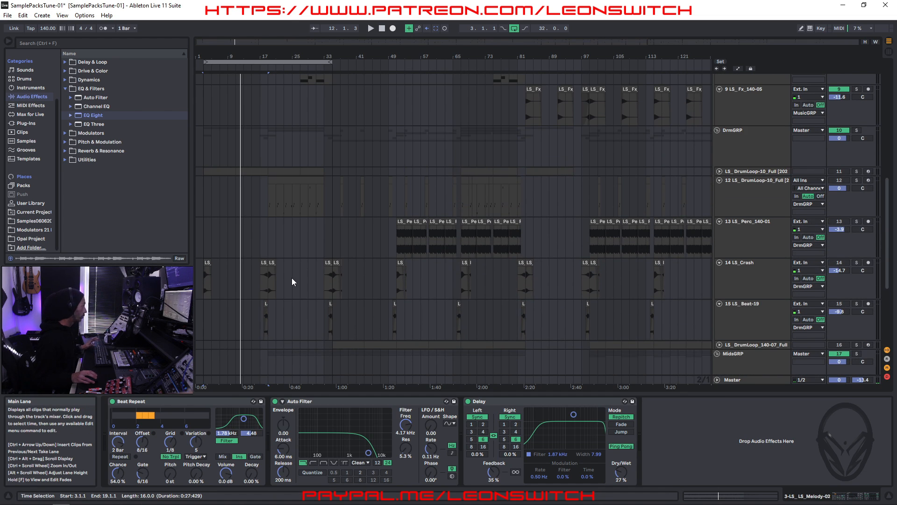
scroll(302, 275, "up", 1)
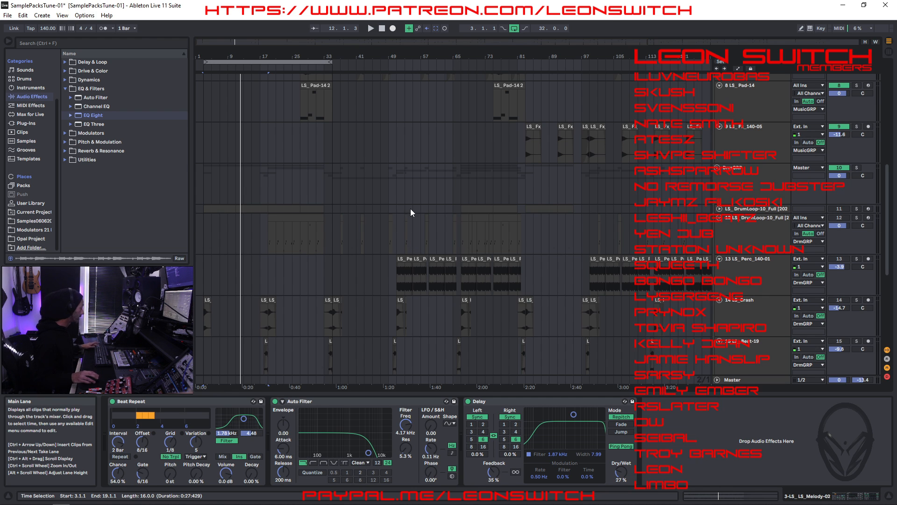
Try pulling down the MusicGRP group's volume in the mixer and return it to 0 dB
key("Tab")
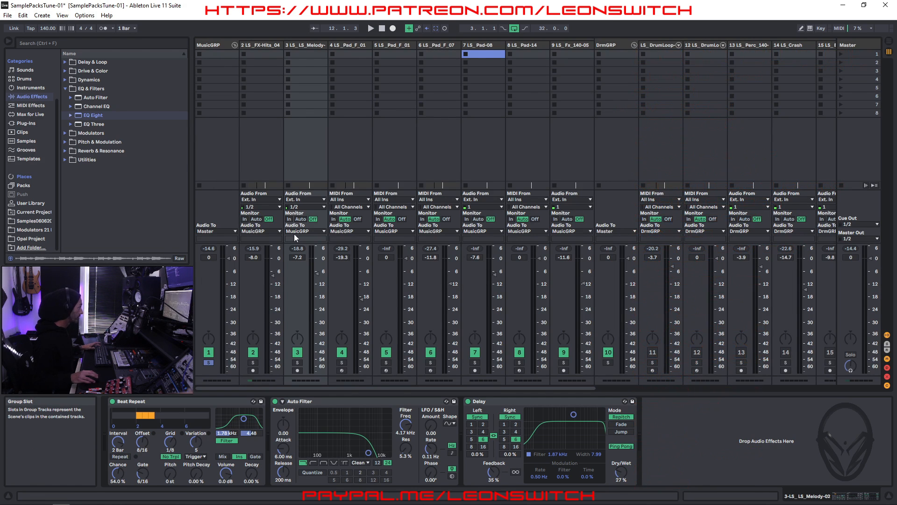
left_click_drag(228, 258, 228, 372)
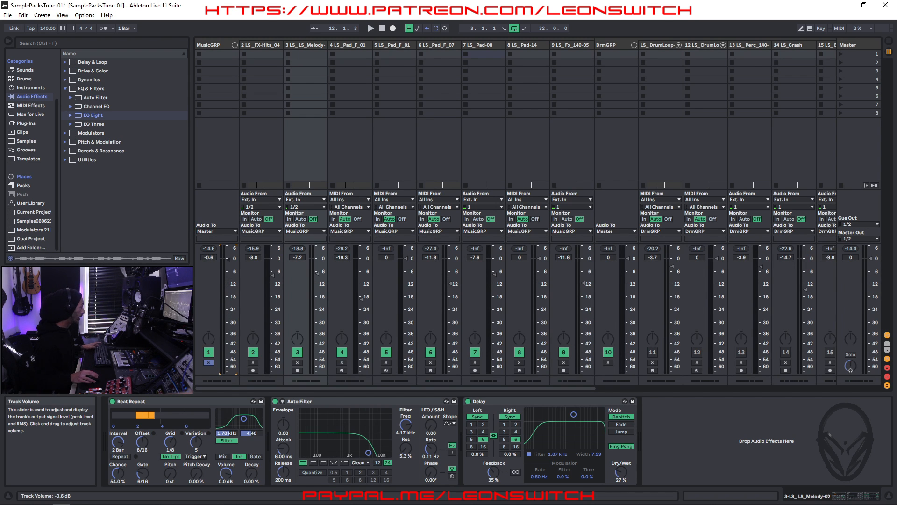
left_click_drag(228, 259, 228, 258)
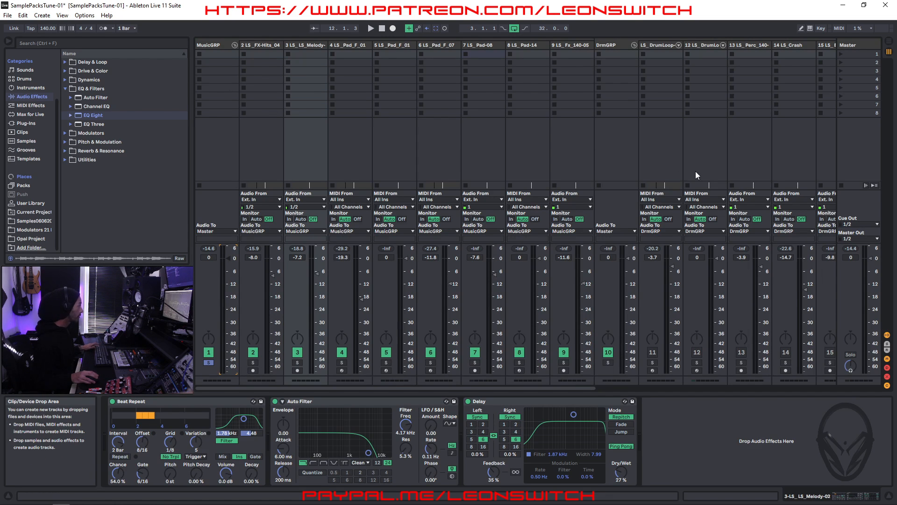
Solo the DrmGRP group, set the arrangement loop to the 16 bars from bar 35 to 51 and play it
left_click(614, 46)
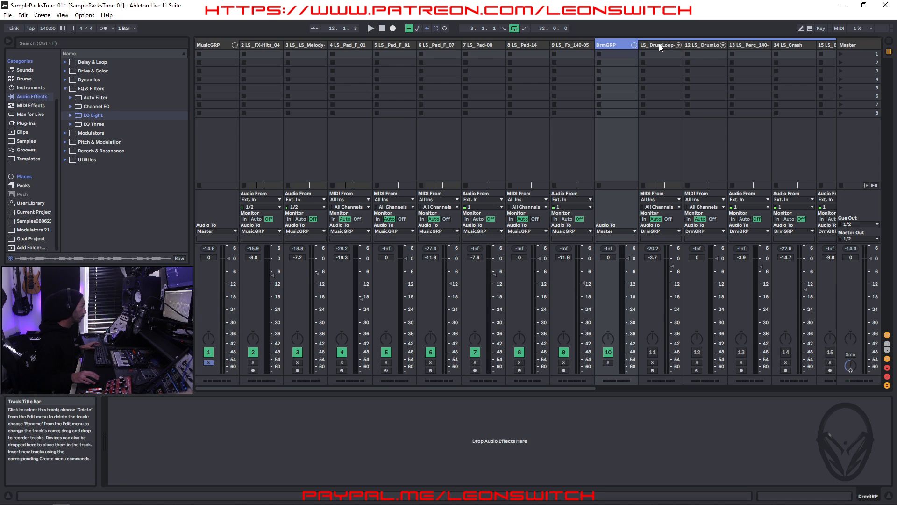
key("Tab")
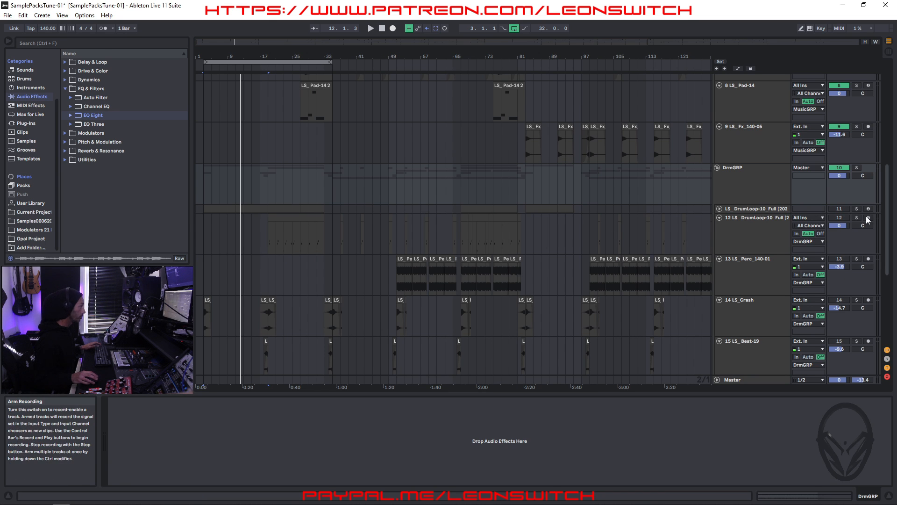
left_click(856, 168)
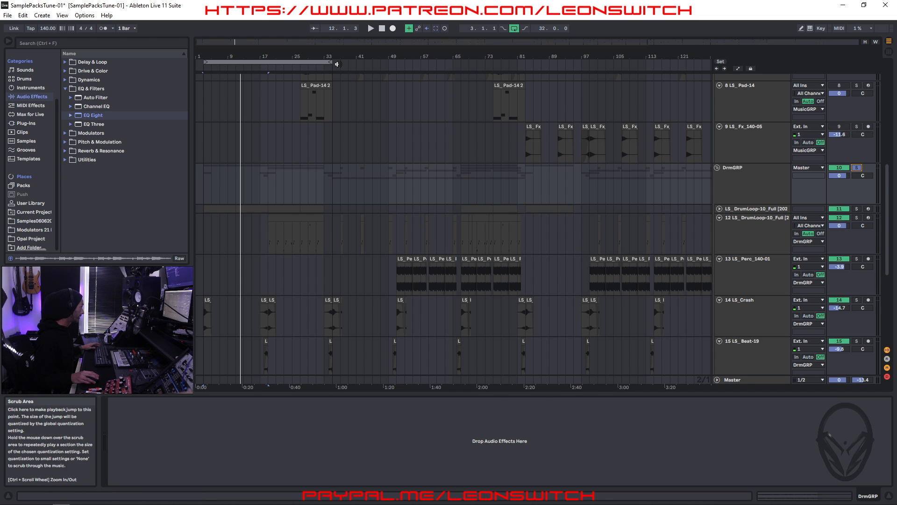
left_click_drag(302, 62, 430, 61)
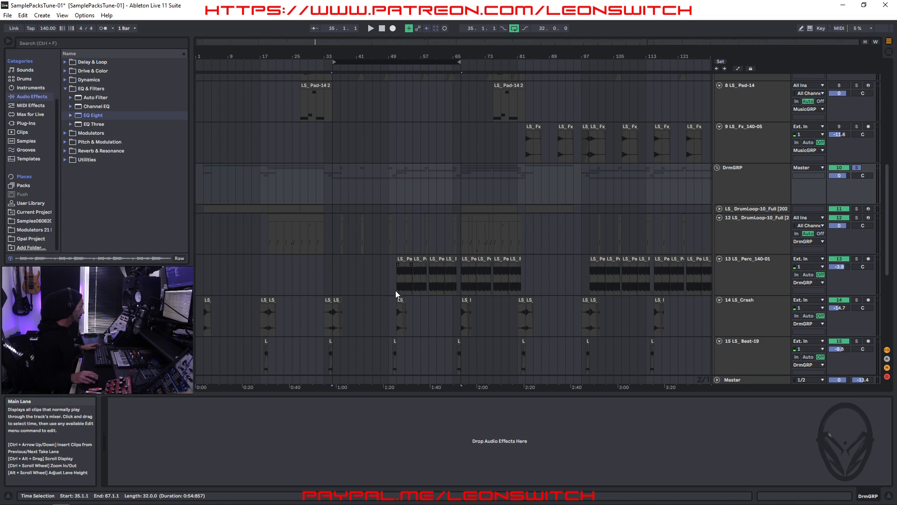
left_click_drag(460, 62, 443, 61)
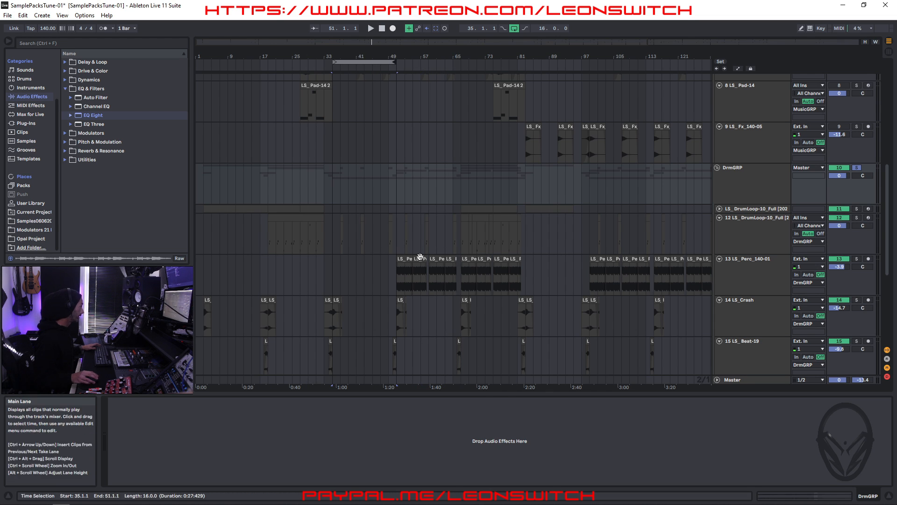
key("space")
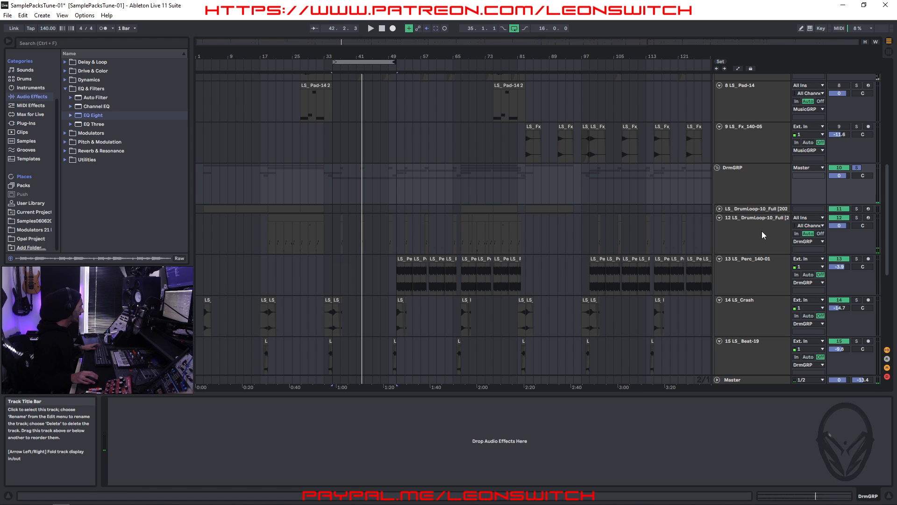
Solo the LS_DrumLoop_140-07_Full track inside the drum group and play the loop
scroll(760, 247, "down", 2)
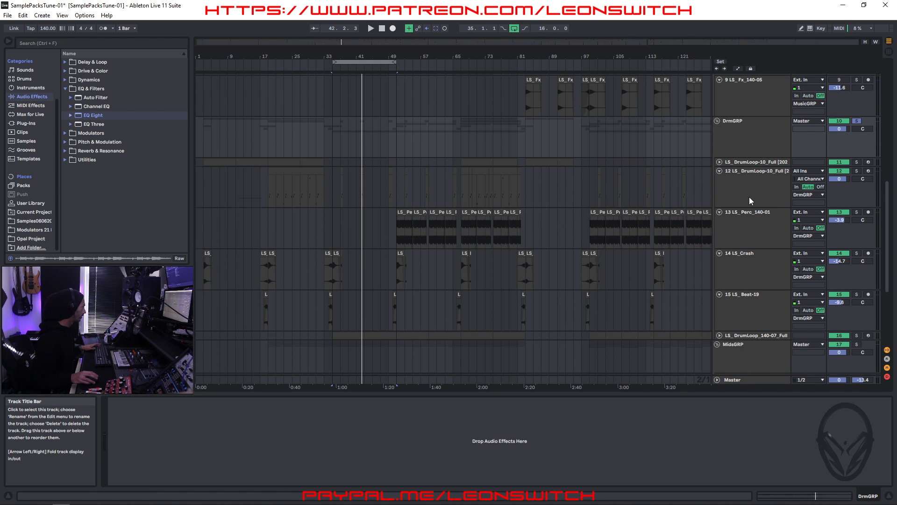
scroll(739, 249, "down", 2)
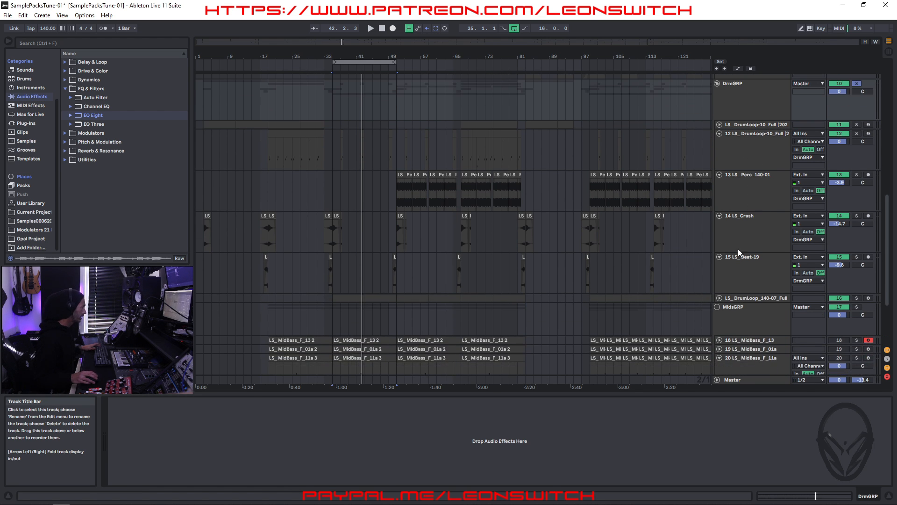
left_click(761, 299)
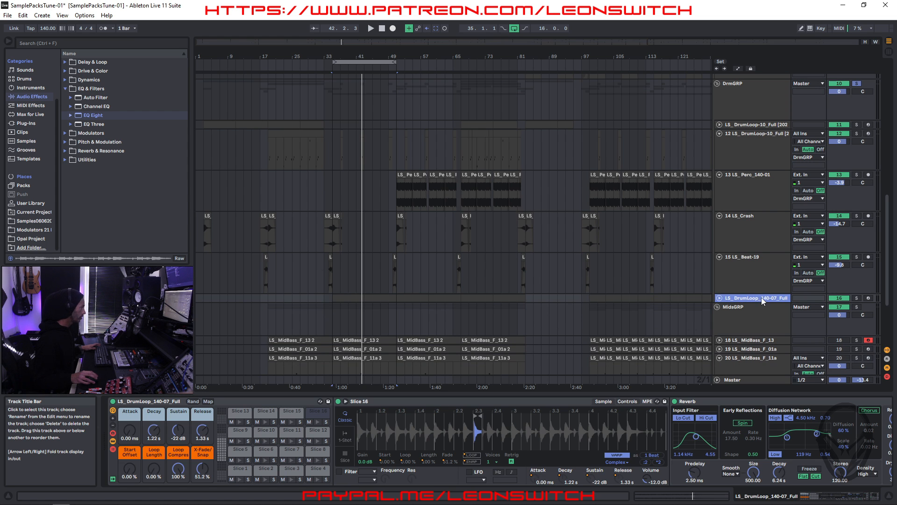
left_click(857, 298)
key("space")
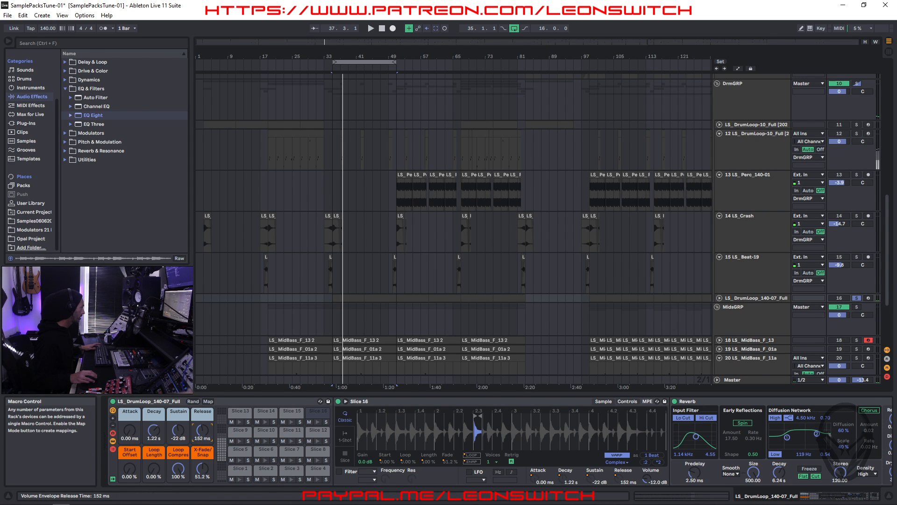
key("space")
Tighten the LS_DrumLoop_140-07_Full rack's envelope during playback with a 117 ms release, 663 ms decay and -35 dB sustain
left_click_drag(201, 432, 201, 435)
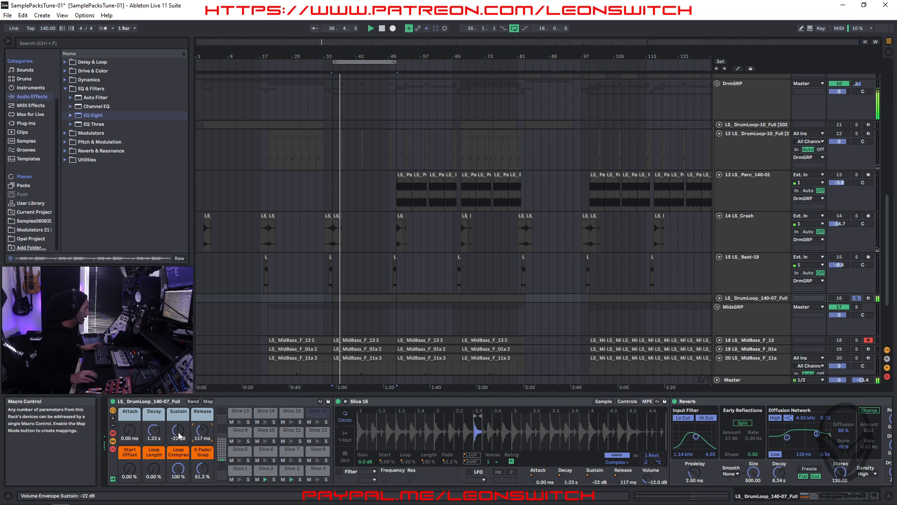
left_click_drag(179, 430, 178, 437)
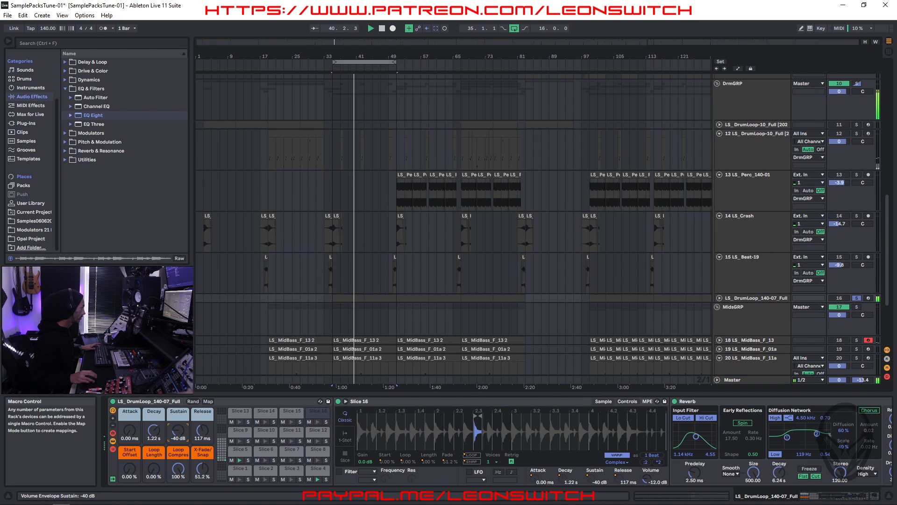
left_click_drag(157, 432, 157, 437)
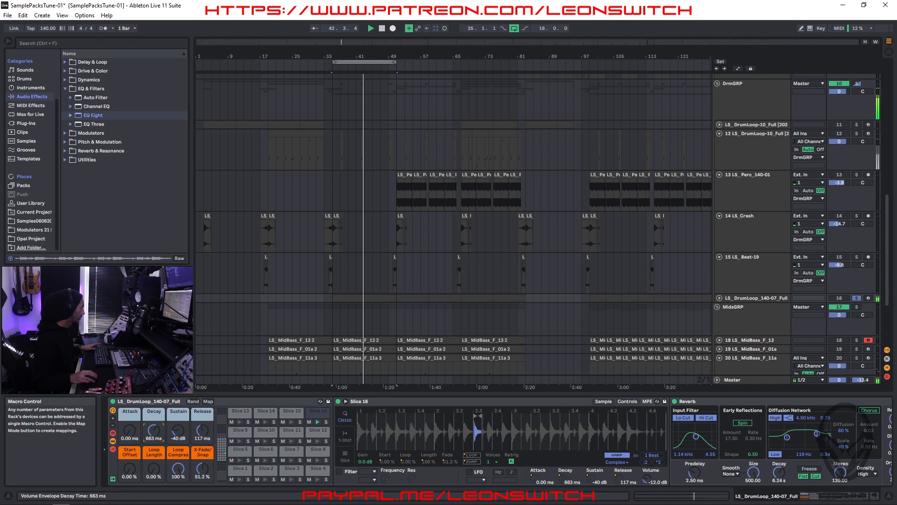
left_click_drag(174, 431, 175, 427)
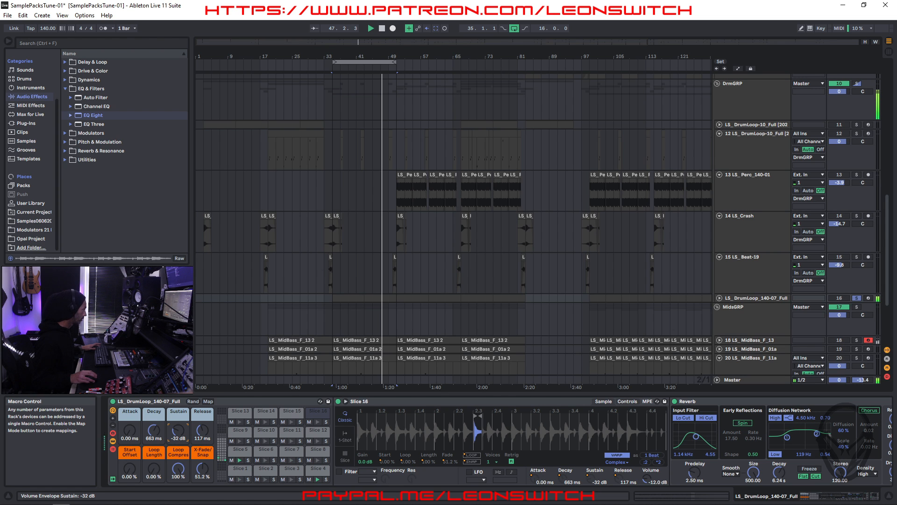
left_click_drag(177, 429, 178, 432)
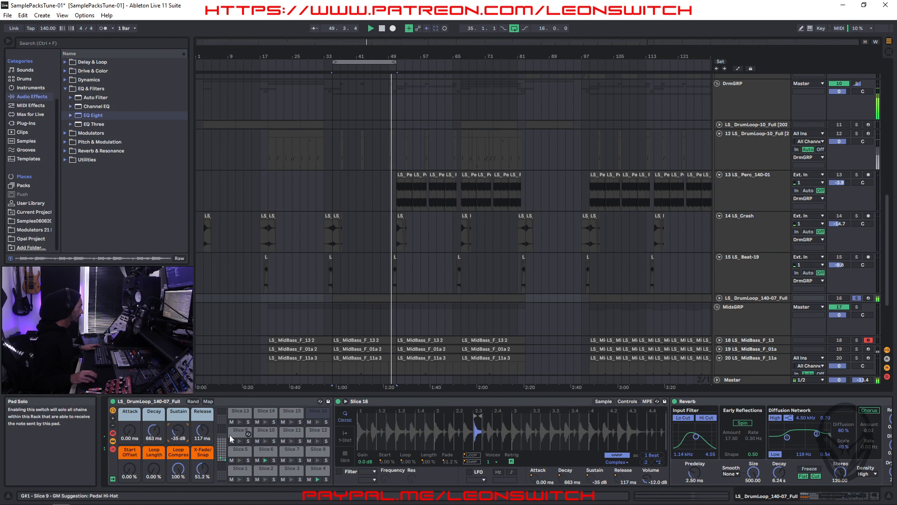
Unfold the LS_DrumLoop_140-07_Full track's slice chains in the mixer and select the Slice 1 chain
key("Tab")
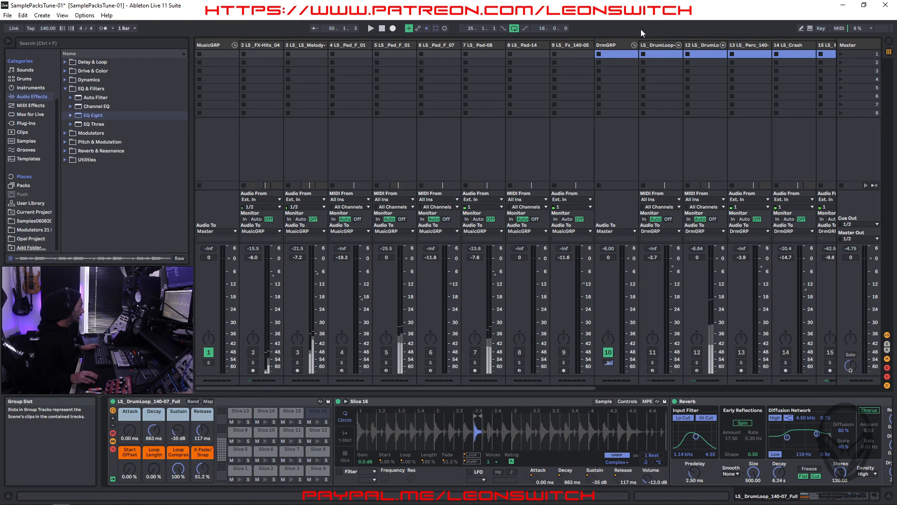
left_click(625, 45)
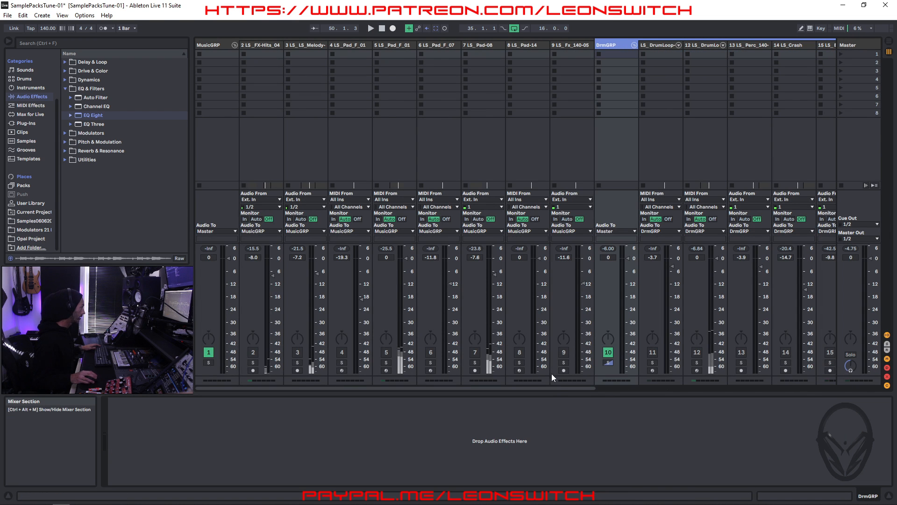
left_click_drag(556, 388, 731, 385)
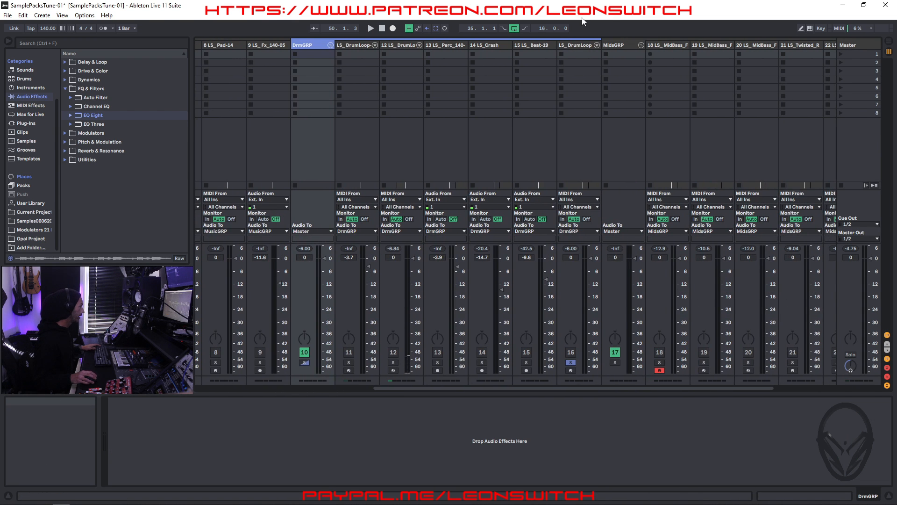
left_click(580, 45)
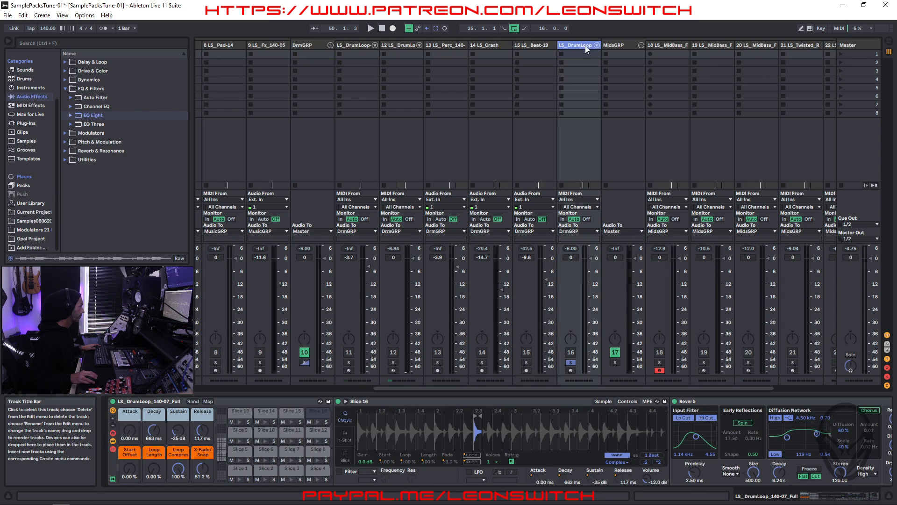
left_click(597, 45)
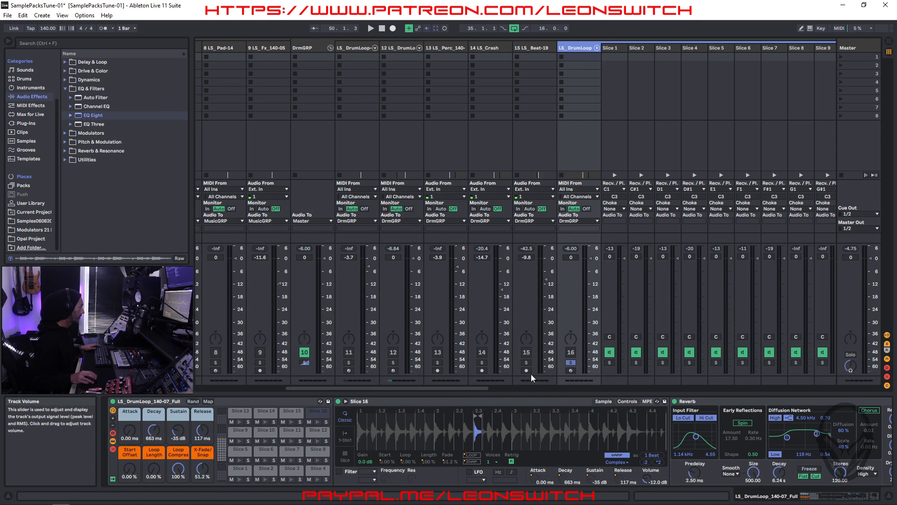
left_click_drag(474, 387, 529, 397)
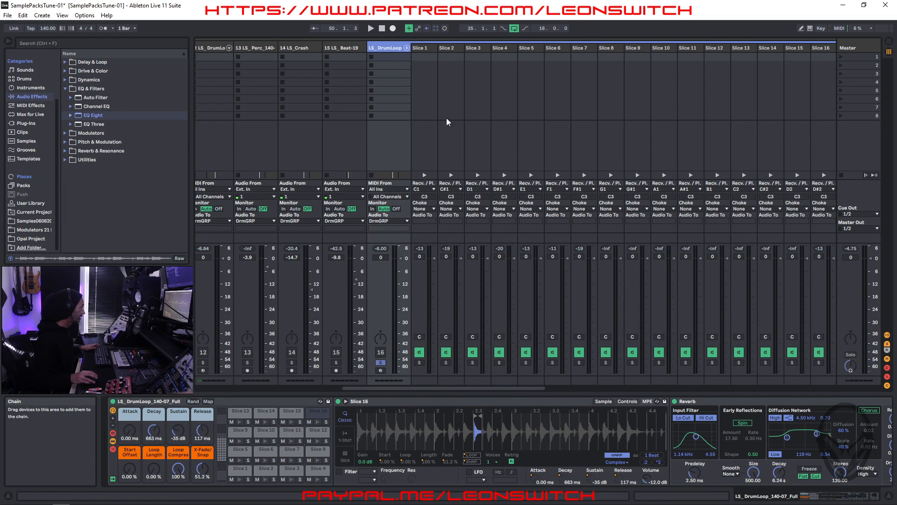
left_click(425, 46)
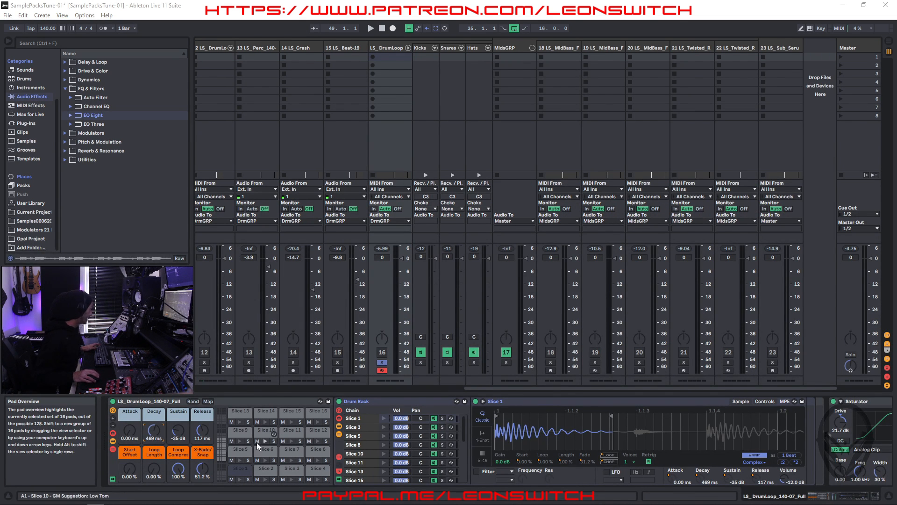
Unfold the Kicks chain to check its slices, fold it back, and look at the Snares and Hats chains
left_click(427, 49)
left_click(436, 48)
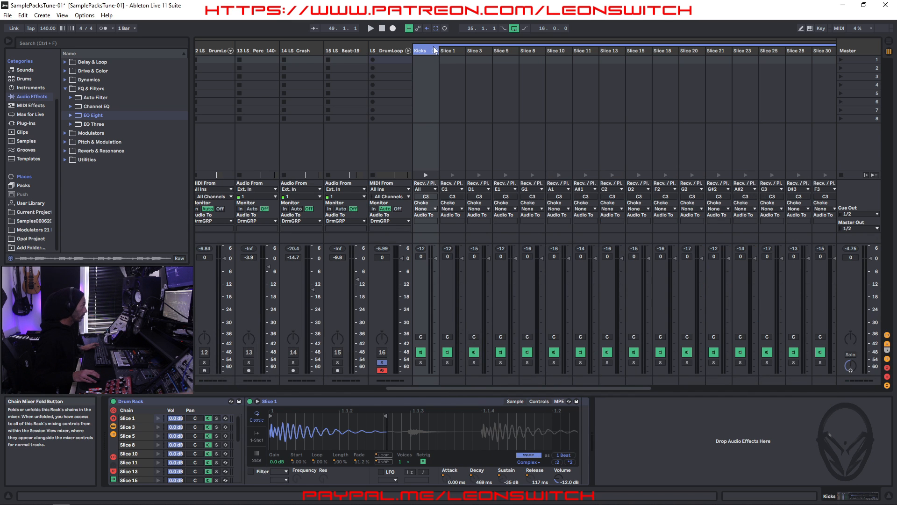
left_click(435, 51)
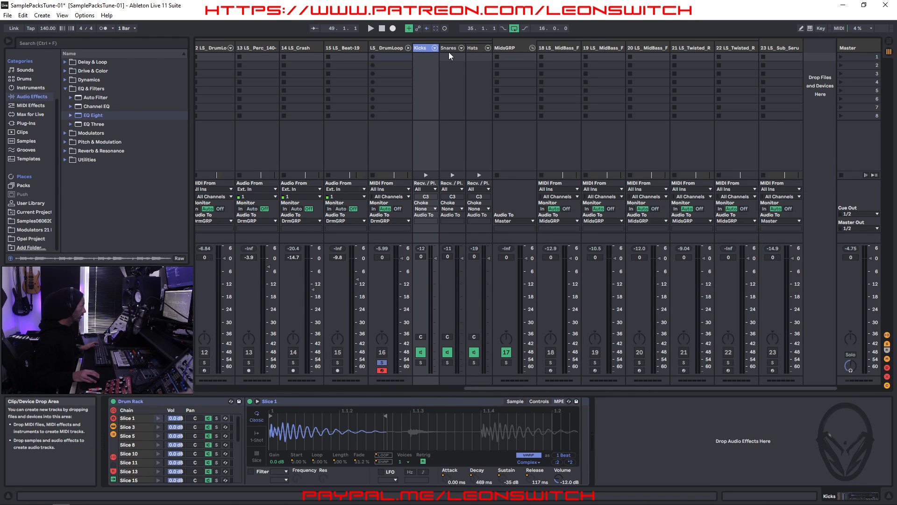
left_click(460, 51)
left_click(460, 49)
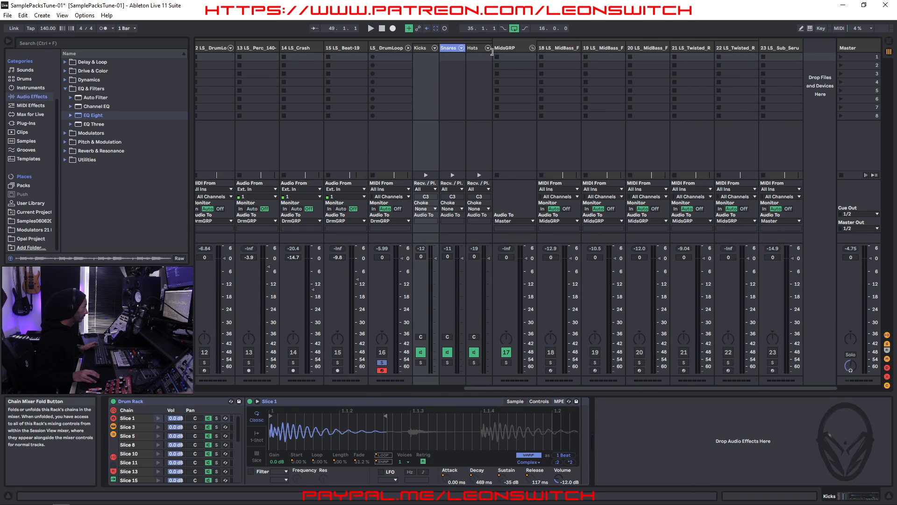
left_click(487, 49)
left_click(487, 49)
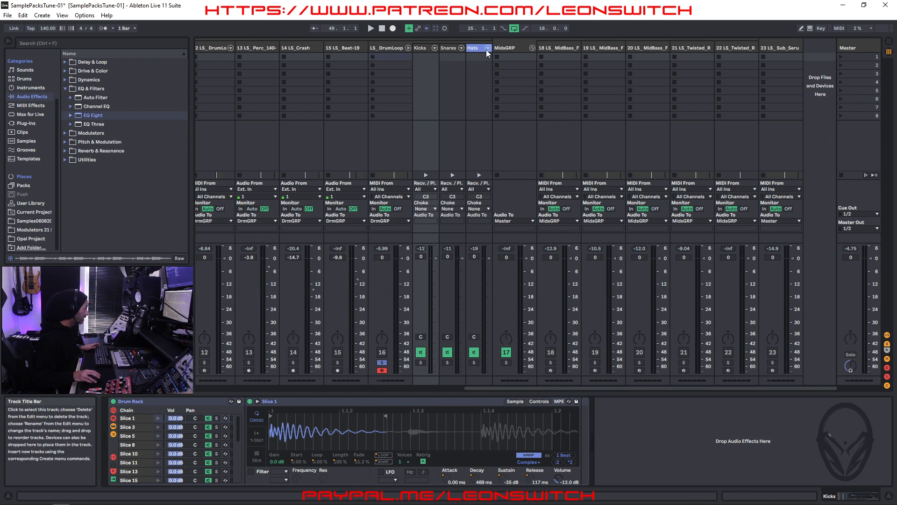
Solo the Hats chain, play the loop and add an EQ Eight to the chain
left_click(474, 362)
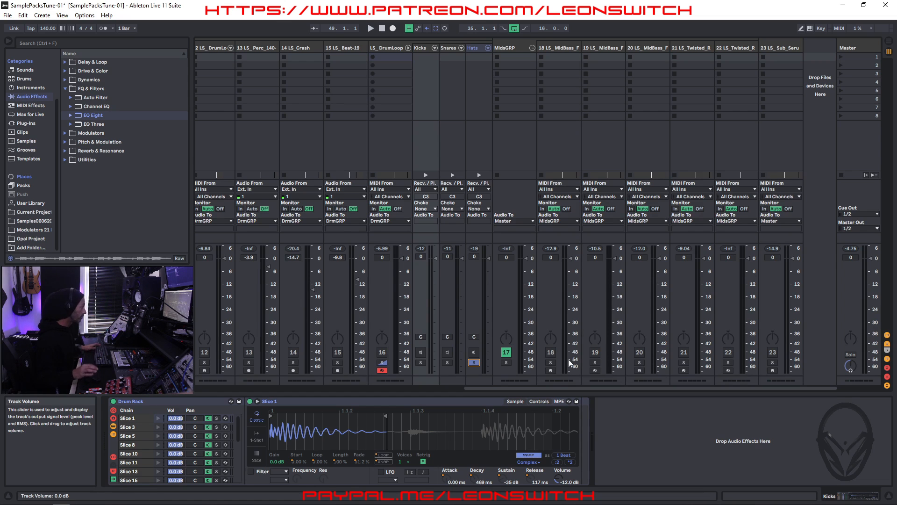
key("space")
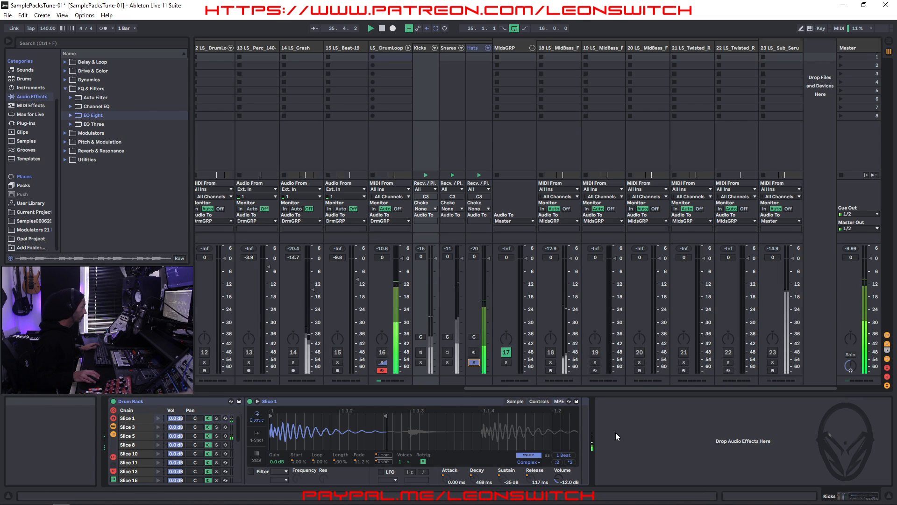
left_click(475, 49)
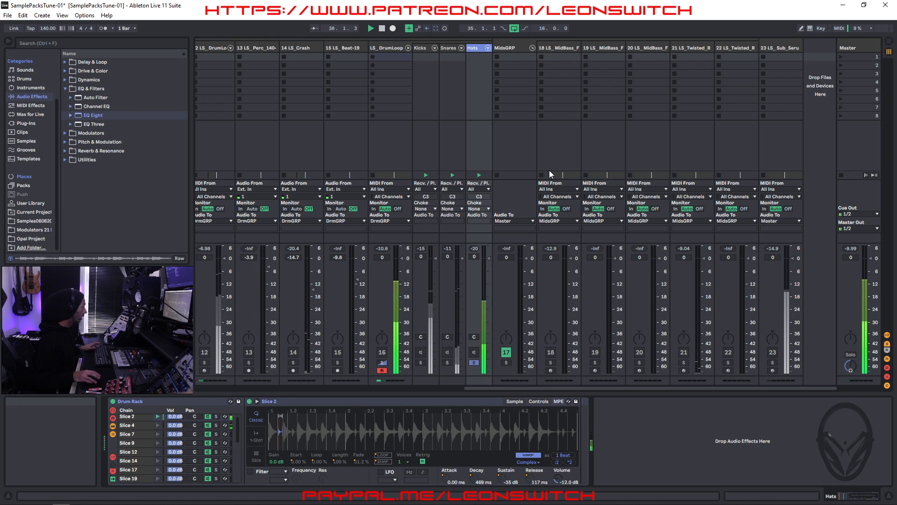
left_click_drag(87, 117, 706, 449)
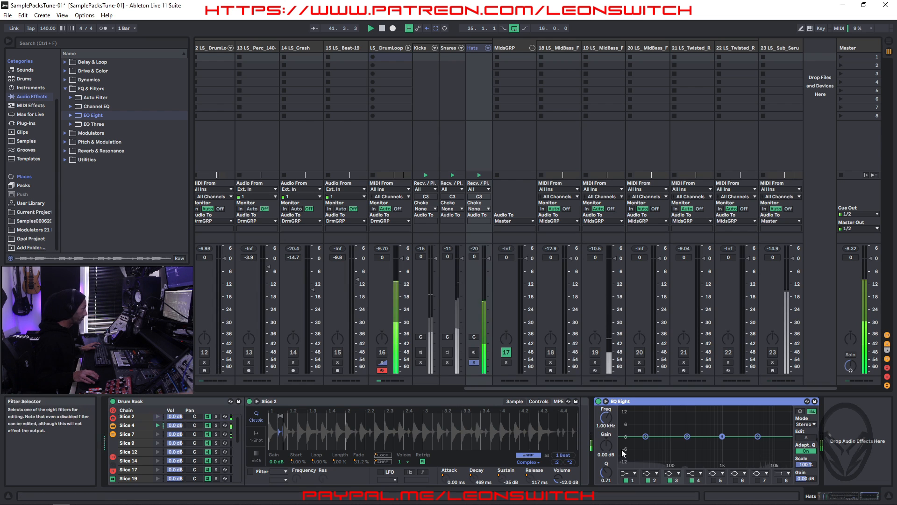
Make band 1 of the Hats EQ Eight a low-cut filter at 310 Hz with a Q of 0.47
left_click(627, 473)
left_click(629, 425)
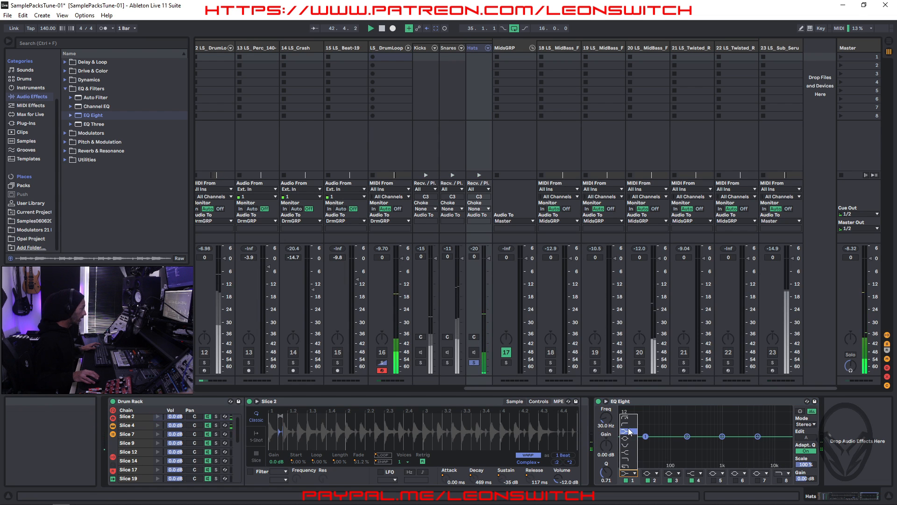
left_click_drag(646, 443, 696, 443)
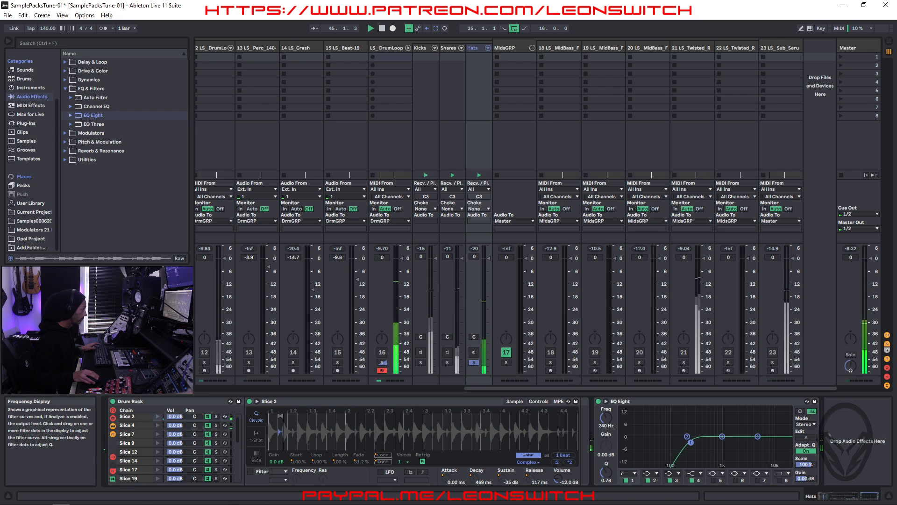
left_click_drag(695, 443, 696, 448)
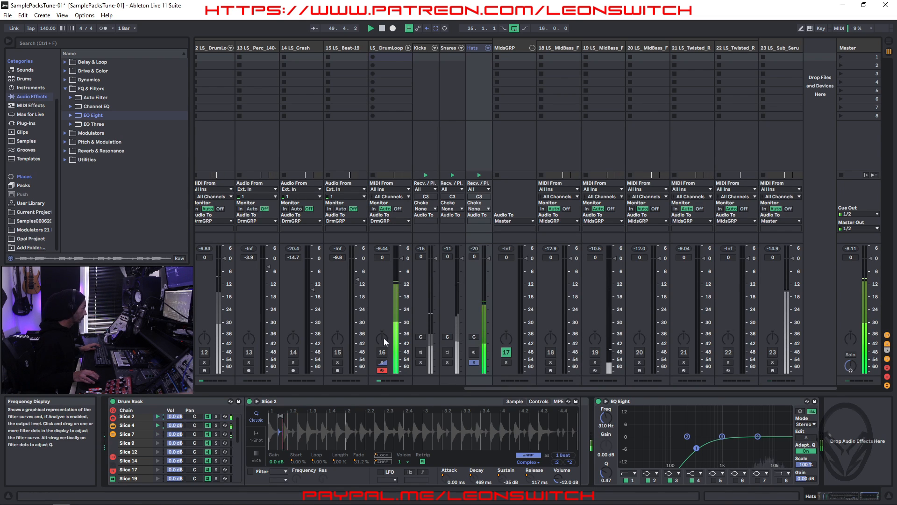
Solo the whole LS_DrumLoop_140-07_Full track instead of only its Hats chain and show the track's devices
left_click(382, 363)
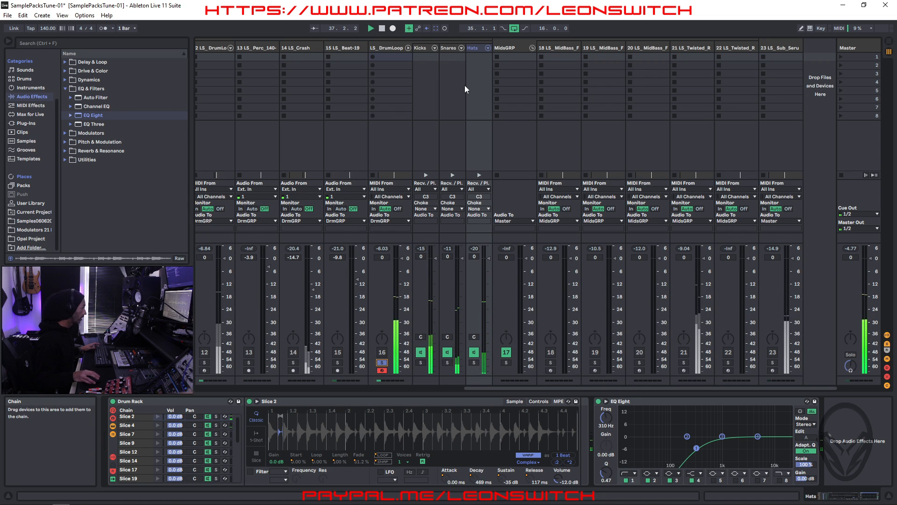
left_click(390, 53)
left_click(390, 48)
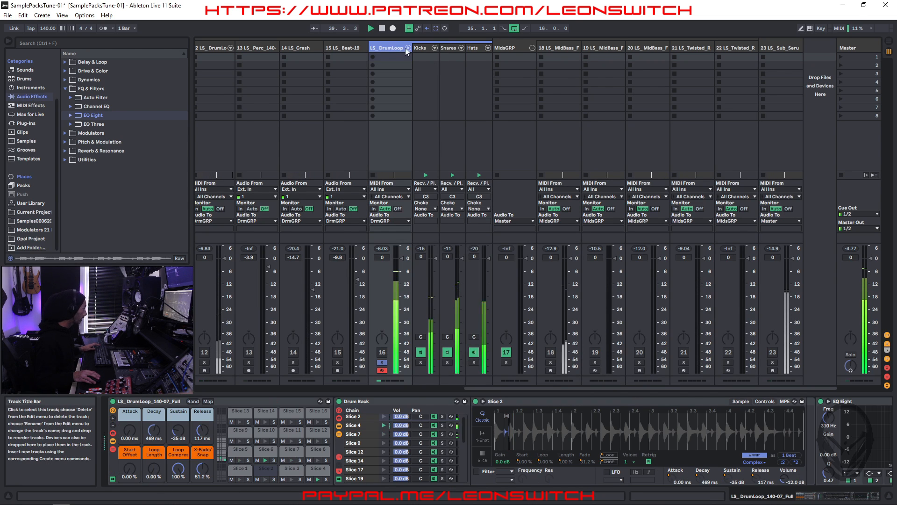
Set the drum loop track's Saturator to 18.9 dB drive and -8.00 dB output, keeping the Analog Clip curve
left_click(818, 499)
left_click_drag(818, 499, 844, 502)
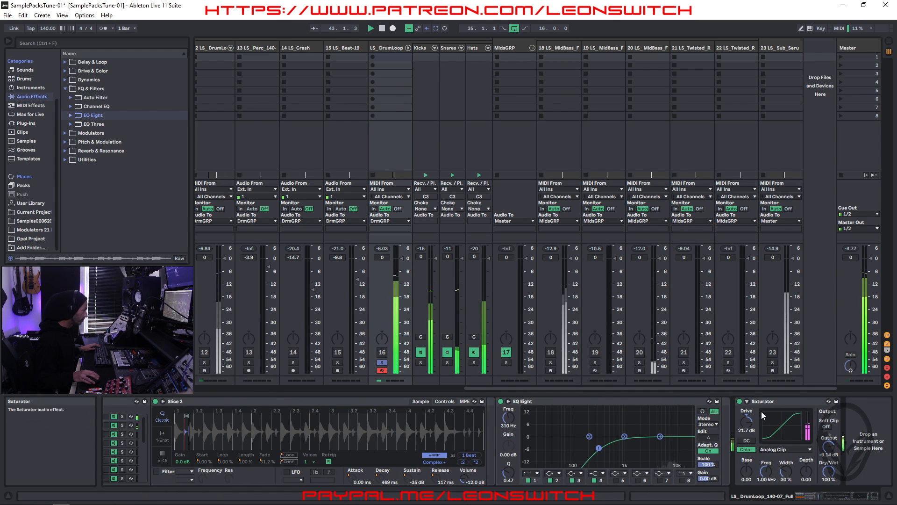
left_click_drag(830, 482, 831, 495)
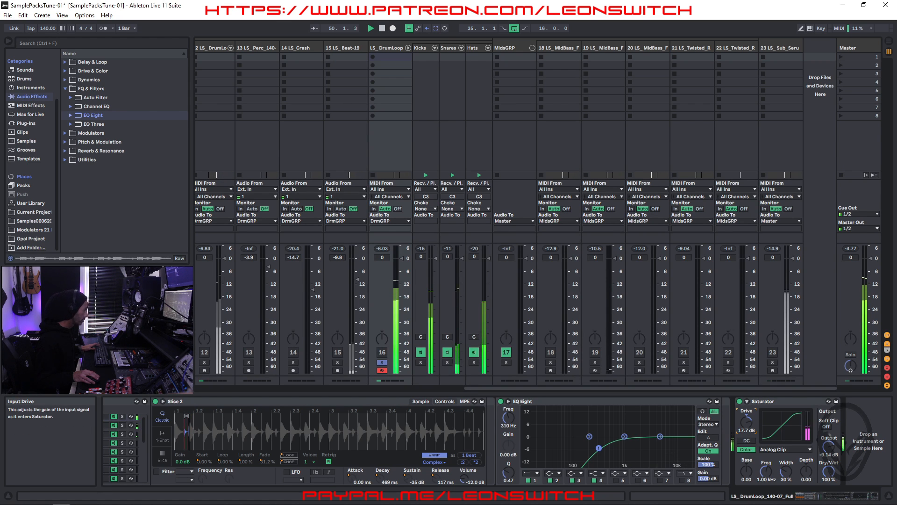
left_click(779, 449)
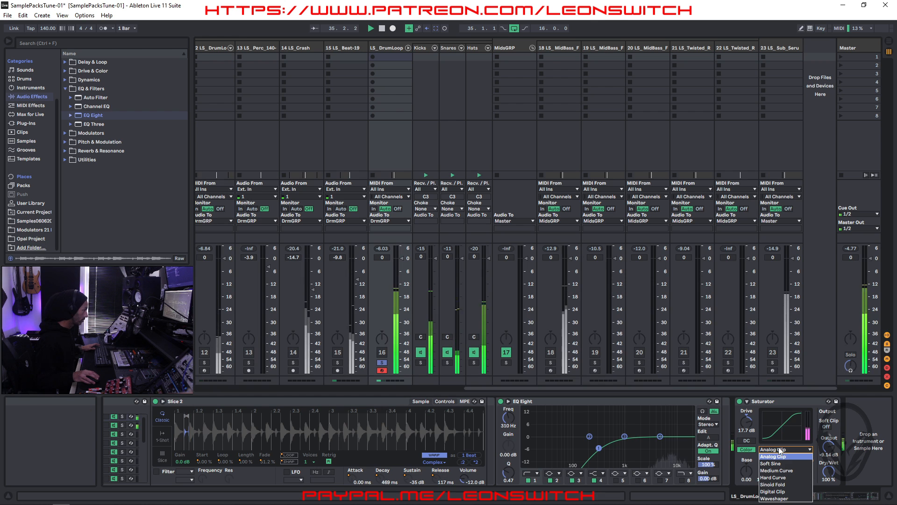
left_click(780, 449)
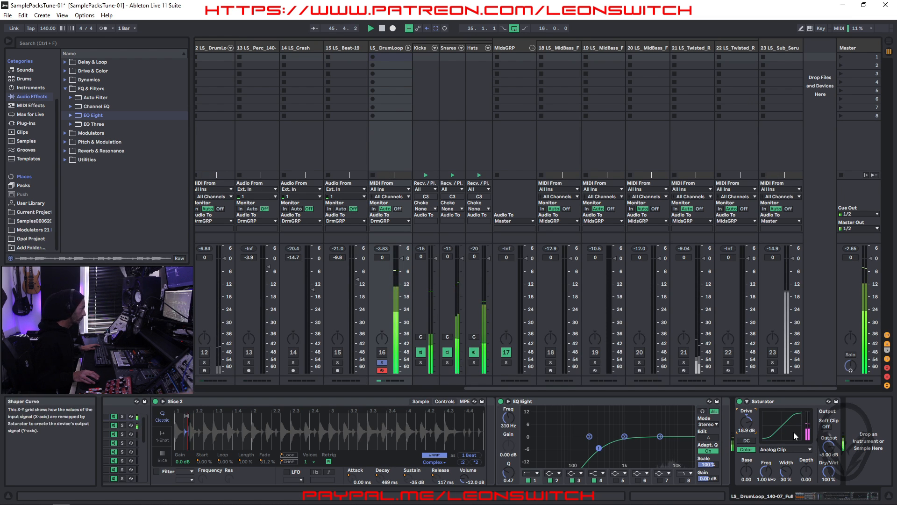
left_click(767, 404)
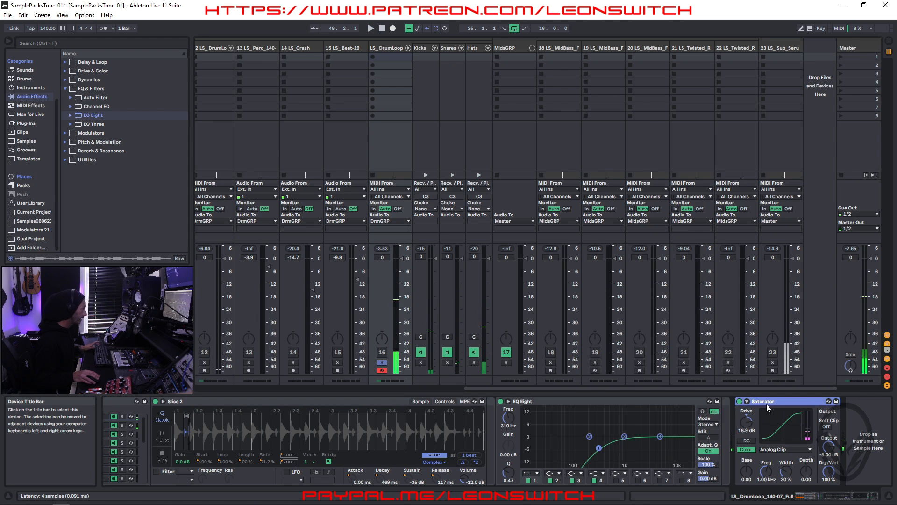
key("Delete")
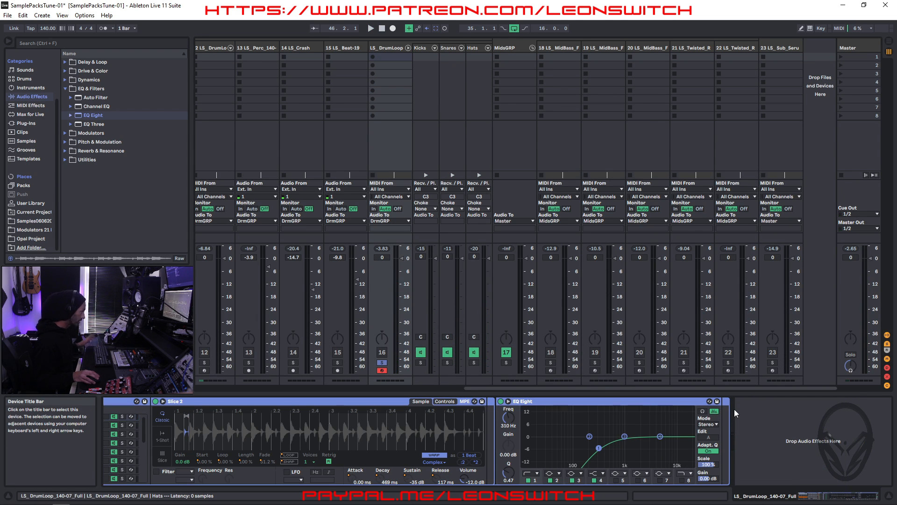
key("ctrl+z")
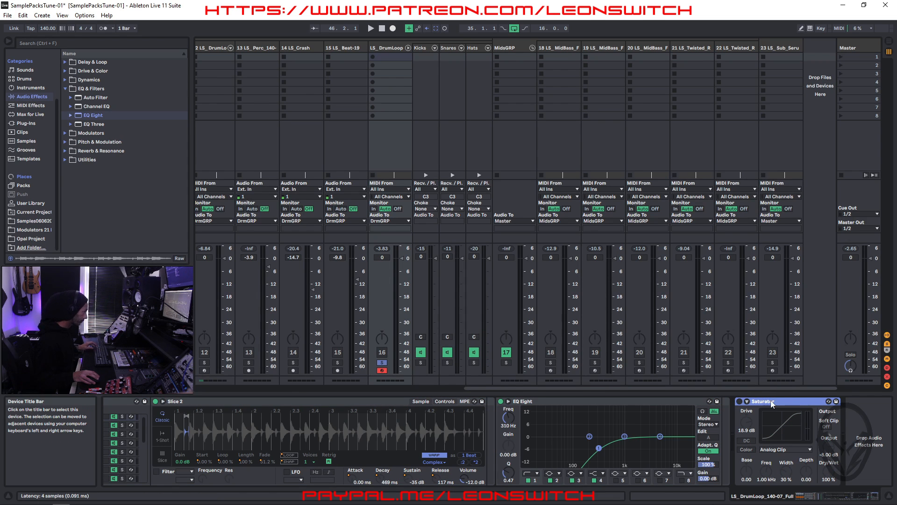
Copy the track's deactivated Saturator onto the Snares and Hats chains and check the devices on each chain
left_click_drag(476, 71, 453, 46)
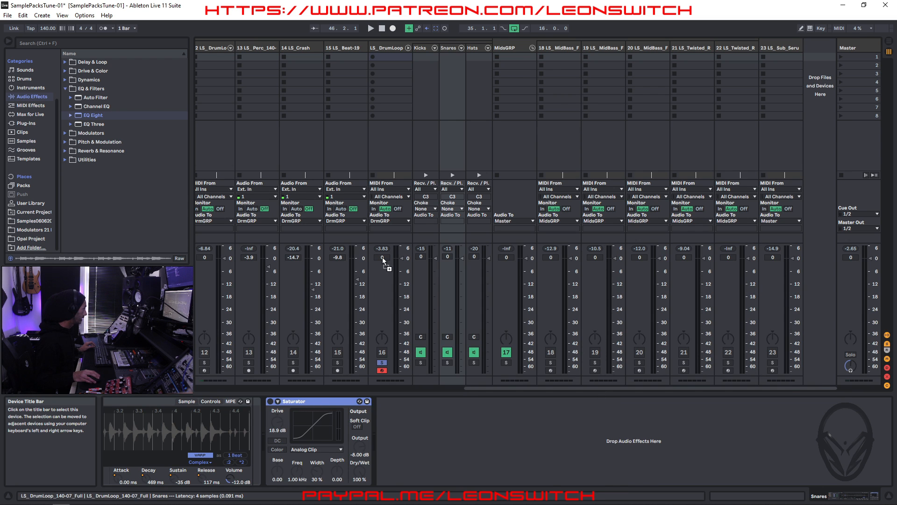
left_click_drag(459, 38, 475, 50)
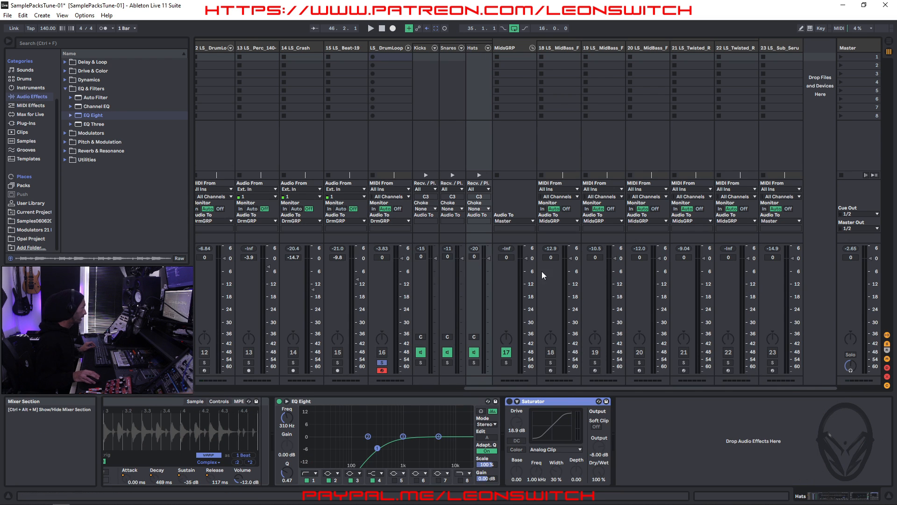
left_click(448, 47)
left_click(473, 48)
left_click(450, 48)
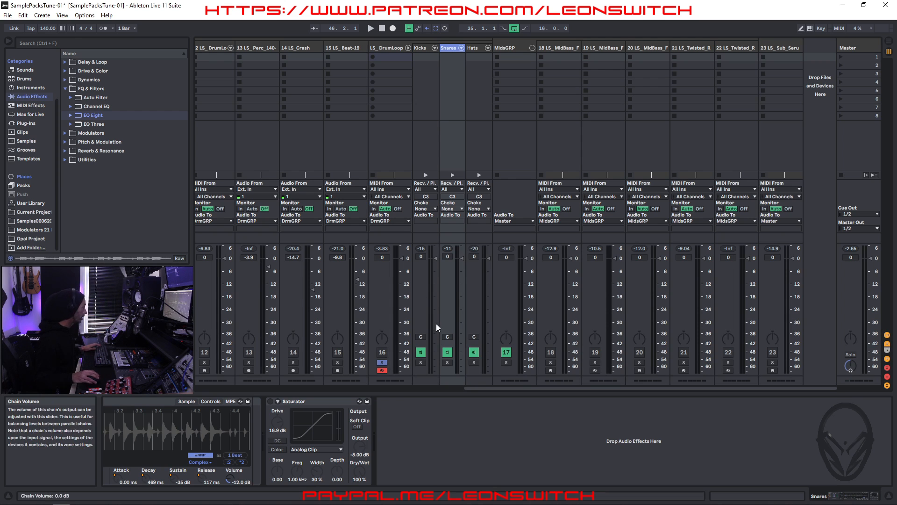
left_click(391, 47)
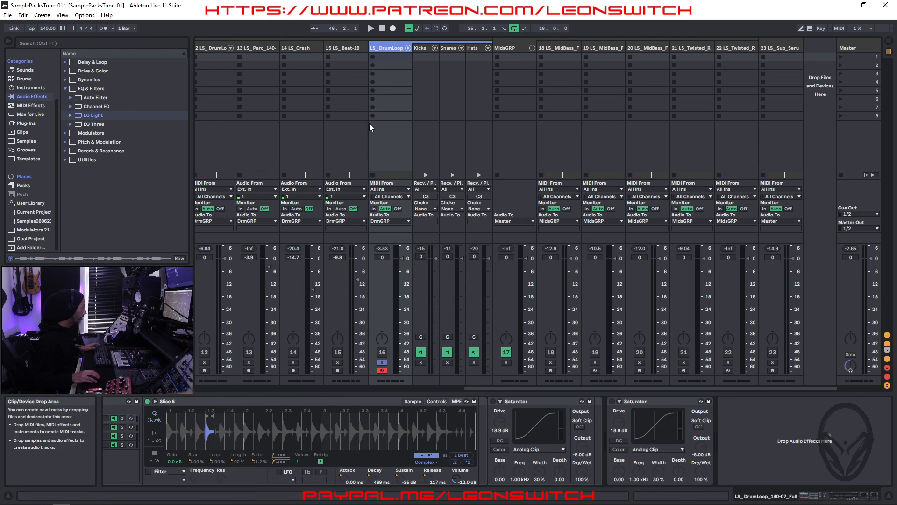
left_click(423, 48)
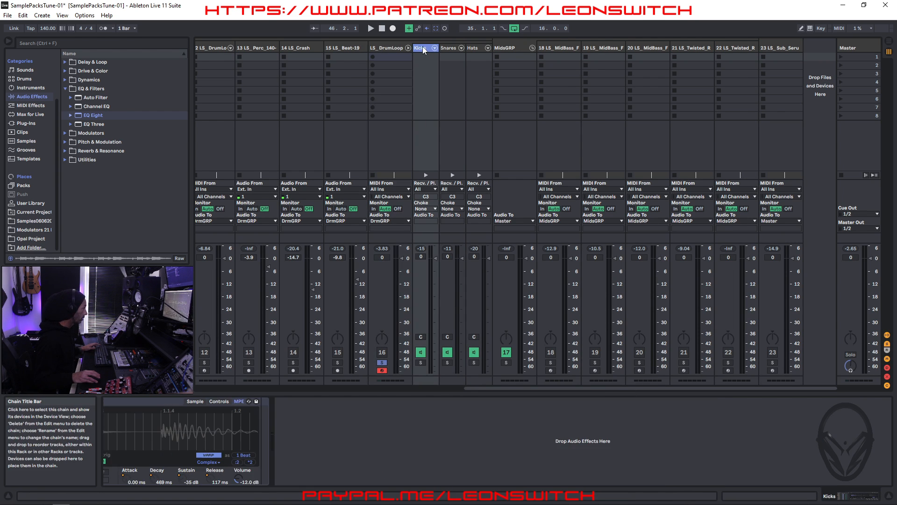
left_click(448, 48)
left_click(477, 48)
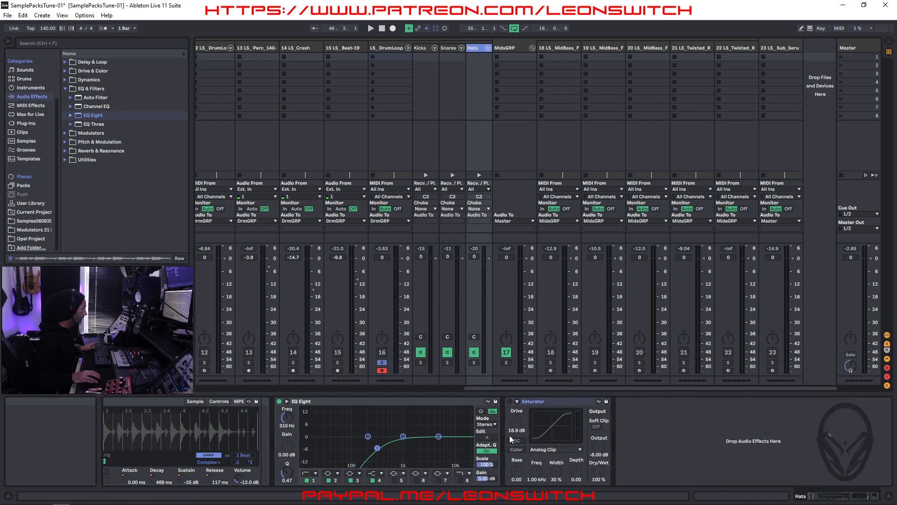
Play the loop, switch on the Saturator in the Snares chain and lower that chain's volume to -4.2 dB
key("space")
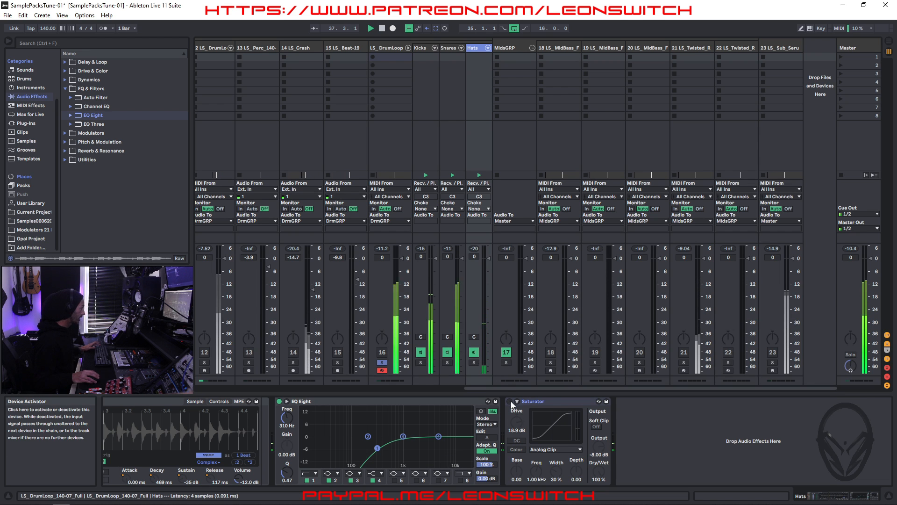
left_click(449, 58)
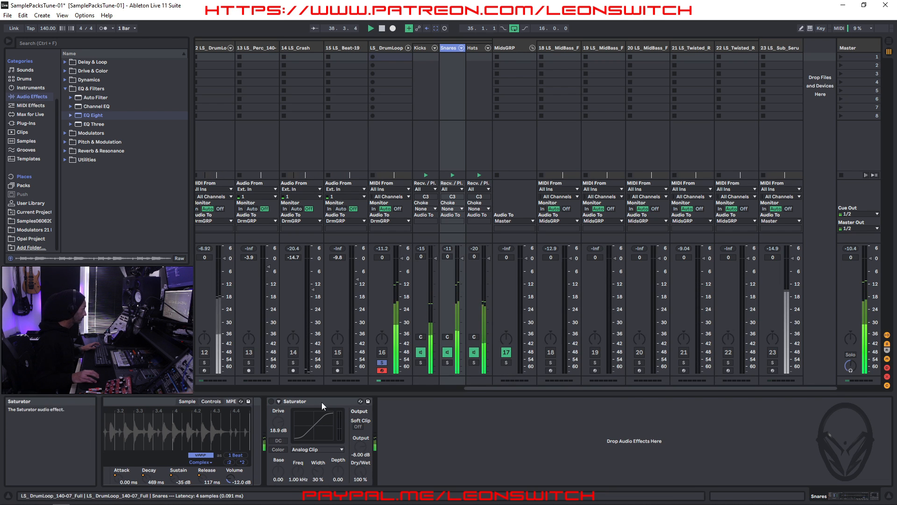
left_click(270, 400)
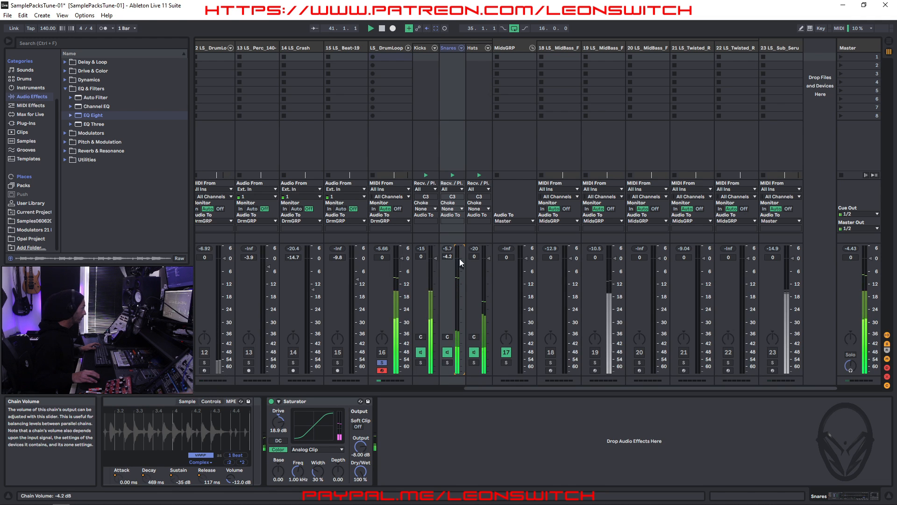
Add an EQ Eight to the Kicks chain and boost band 2 by 2.85 dB at 75.8 Hz
left_click(421, 47)
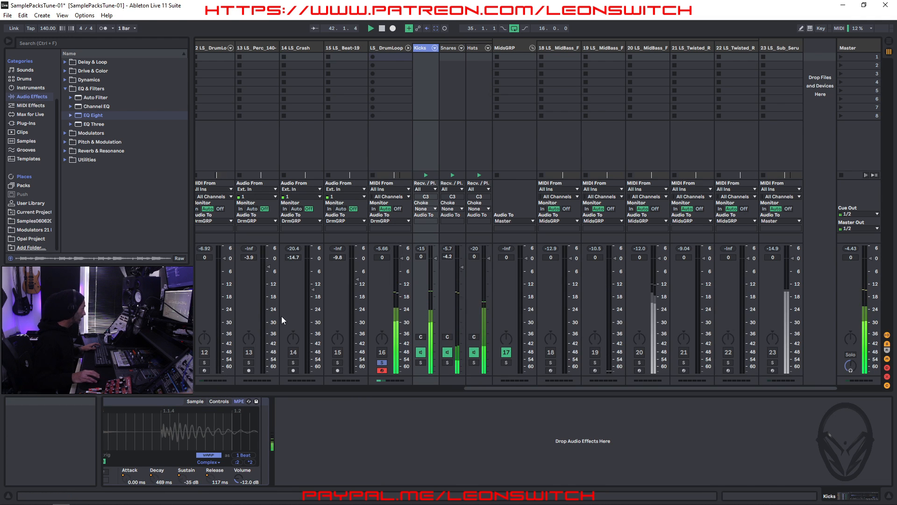
left_click_drag(94, 115, 339, 447)
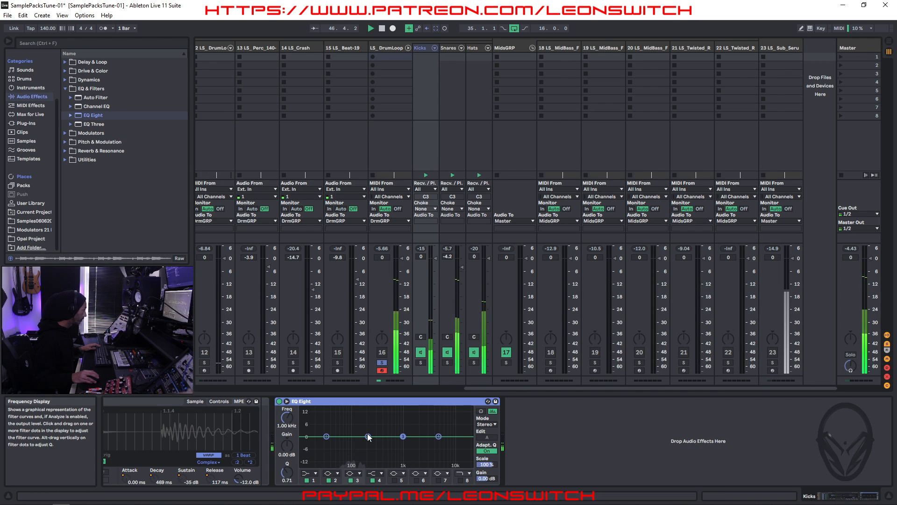
left_click_drag(368, 436, 346, 431)
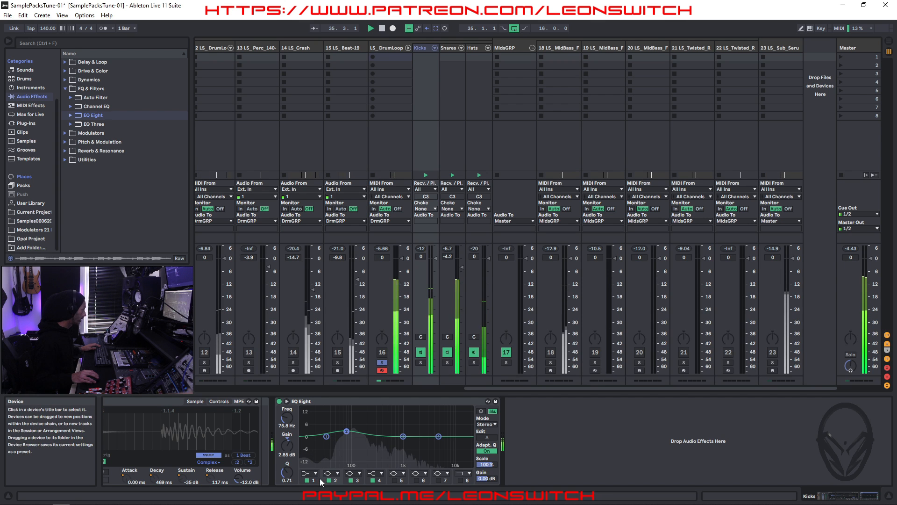
Make band 1 of the Kicks EQ Eight a low-cut filter at 35.9 Hz with a Q of 0.63 and turn Adaptive Q off
left_click(309, 473)
left_click(308, 420)
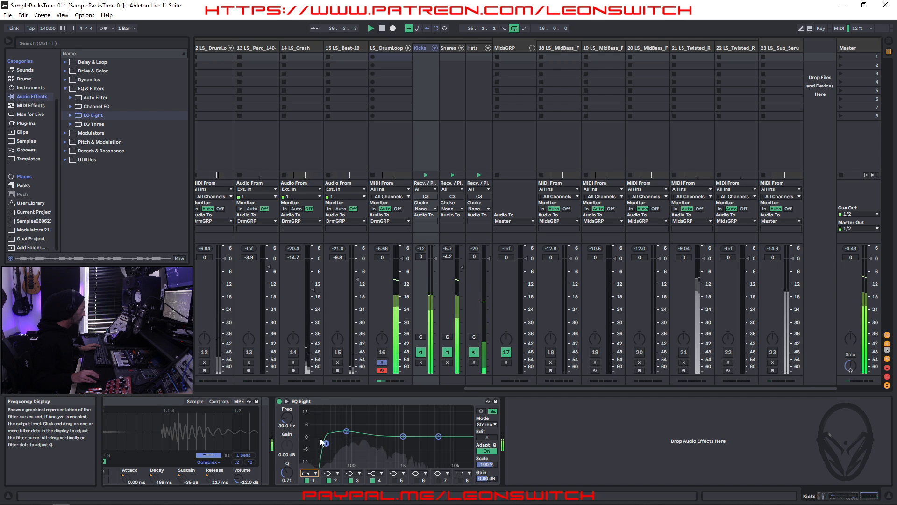
left_click_drag(325, 445, 328, 446)
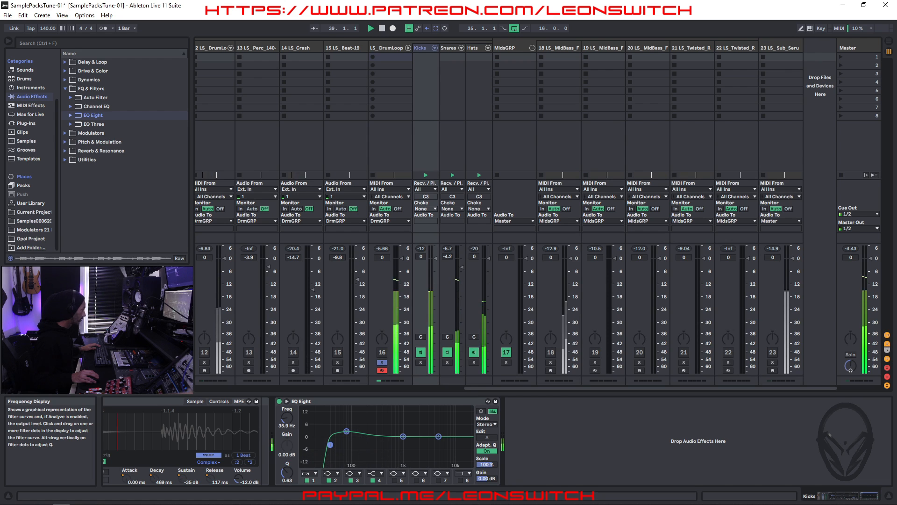
left_click(487, 451)
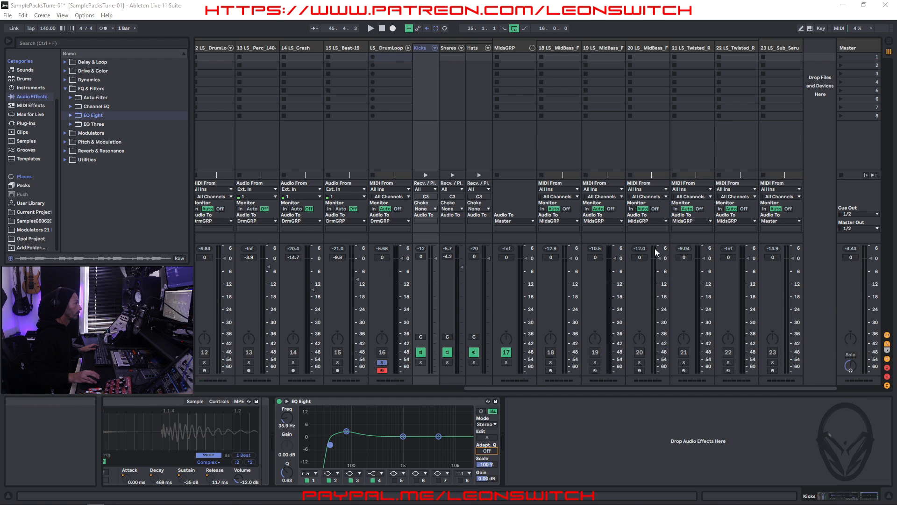
Play the loop and compare the Kicks sound with its EQ Eight bypassed and switched on again
left_click(567, 425)
key("space")
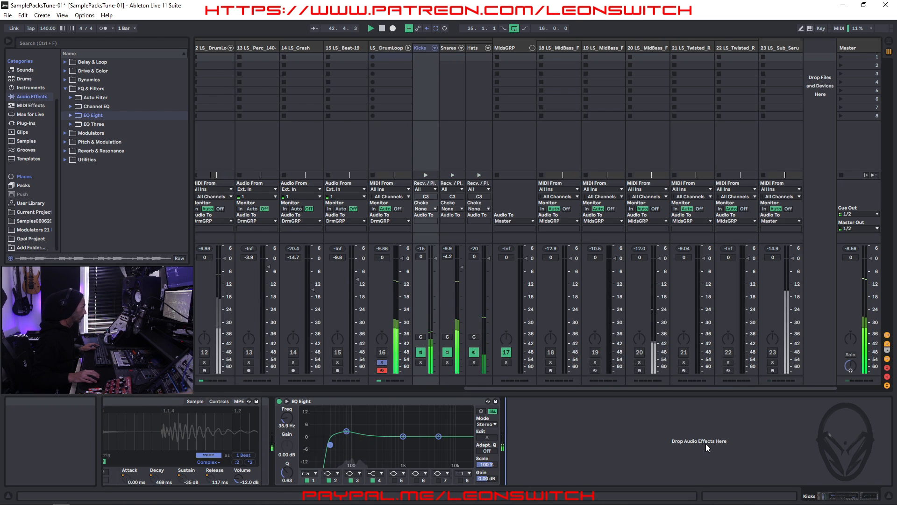
left_click(279, 401)
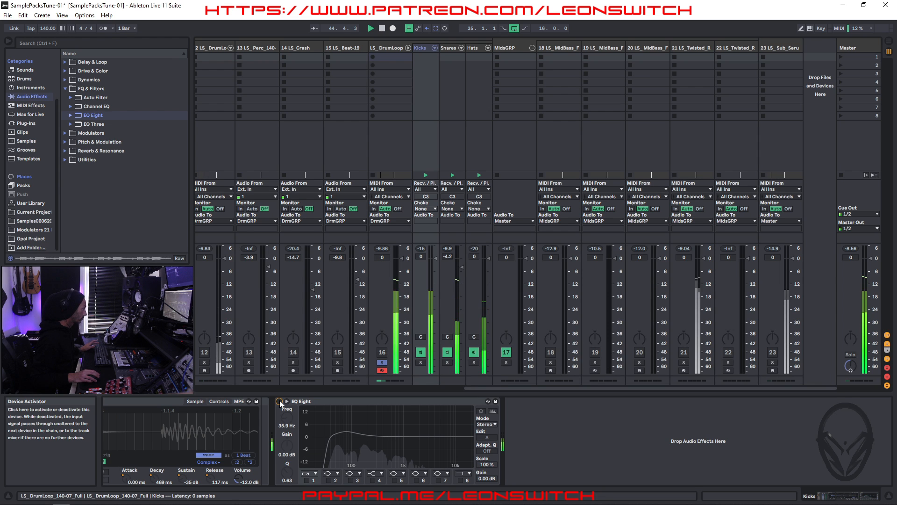
left_click(280, 401)
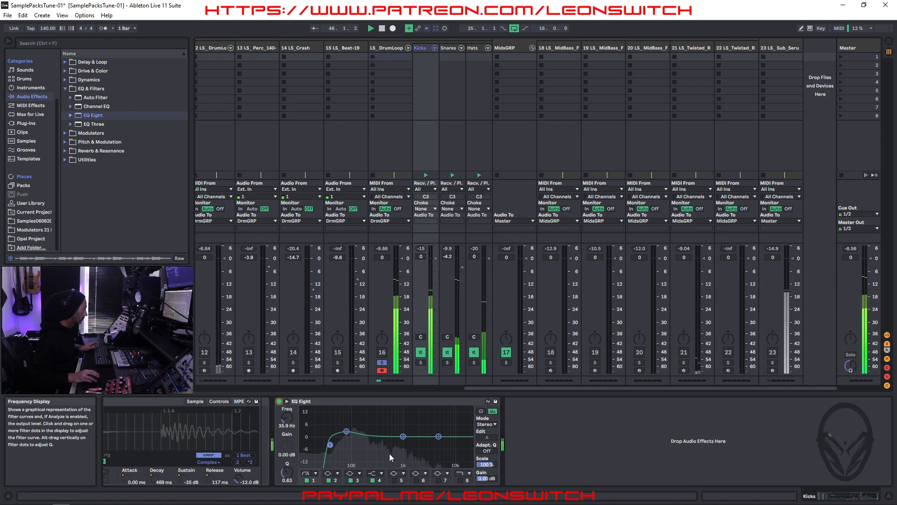
Lower the Kicks low cut to 24.5 Hz and cut band 3 by about 3 dB at 426 Hz with a Q of 1.94
left_click_drag(406, 441, 389, 441)
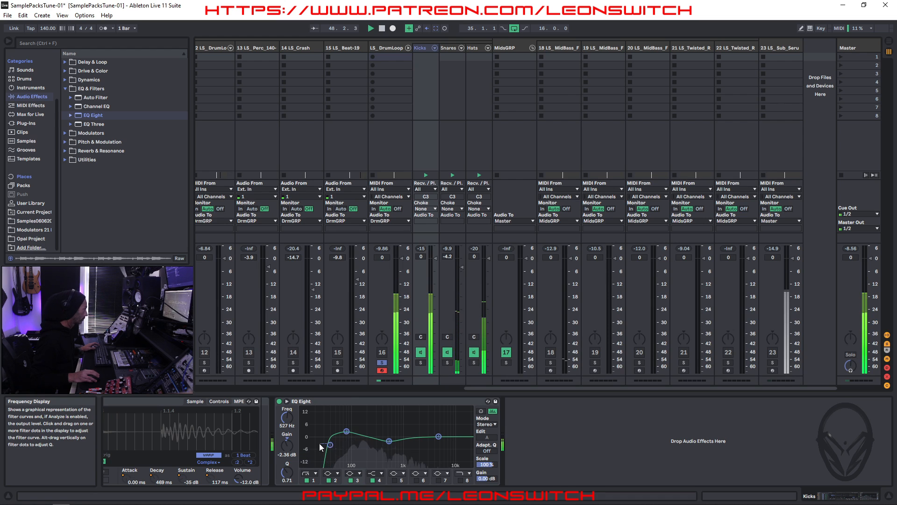
left_click_drag(329, 446, 322, 446)
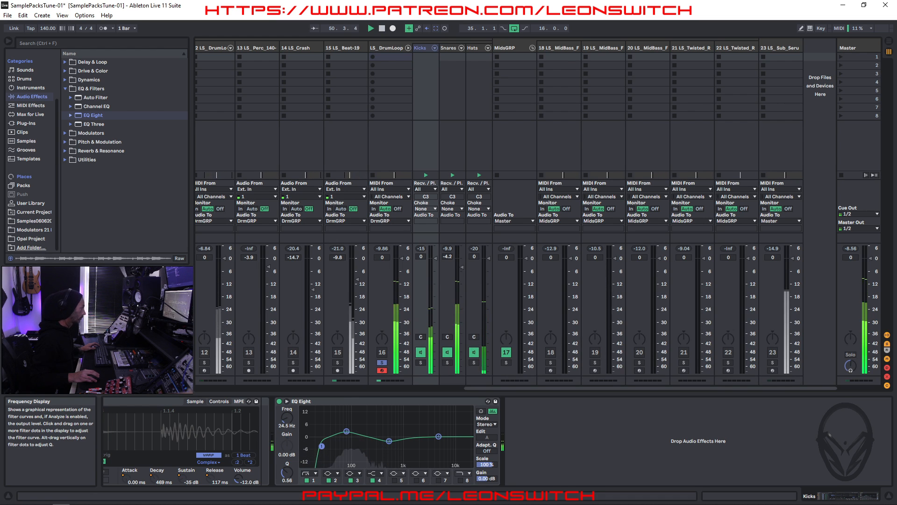
left_click_drag(390, 449, 384, 424)
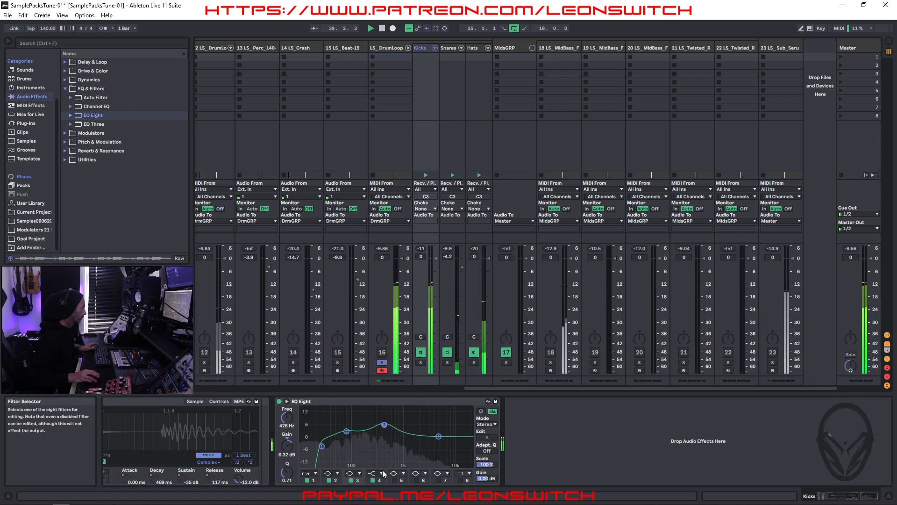
mouse_move(287, 473)
left_mouse_down()
mouse_move(287, 449)
mouse_move(287, 467)
left_mouse_up()
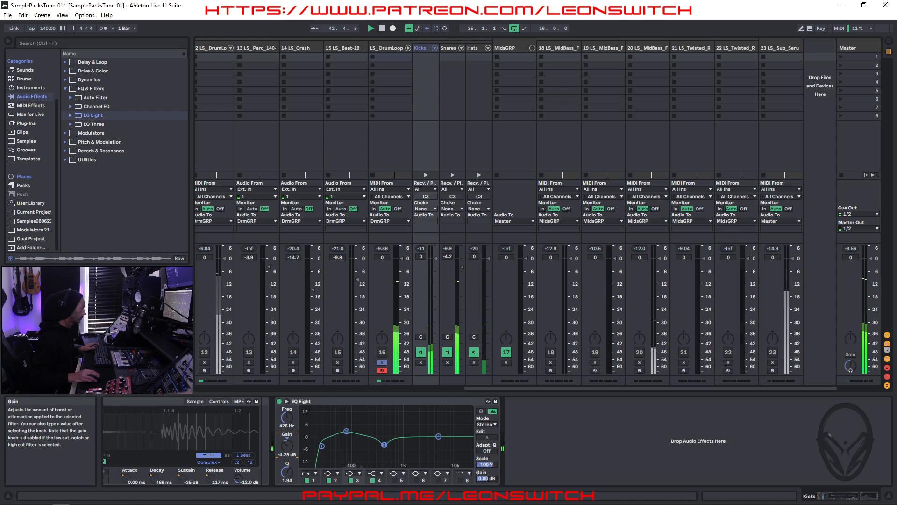
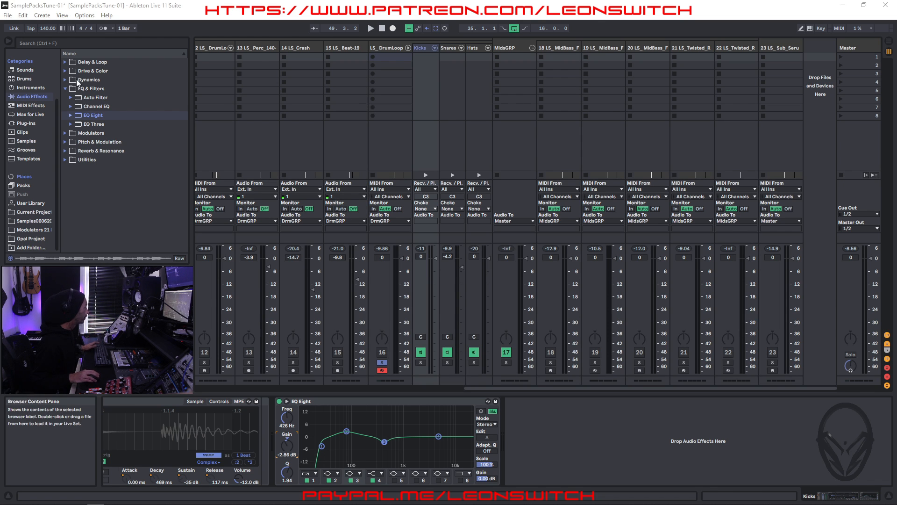
Add a Saturator after the Kicks EQ Eight and raise its drive to 5.14 dB while the loop plays
left_click(70, 71)
mouse_move(95, 151)
left_mouse_down()
mouse_move(412, 283)
mouse_move(527, 467)
mouse_move(632, 423)
mouse_move(517, 449)
left_mouse_up()
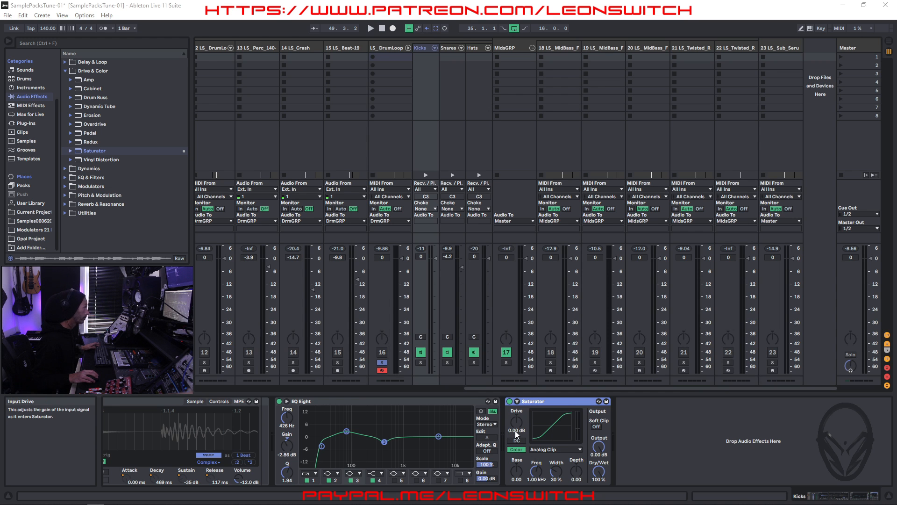
left_click(660, 453)
key("space")
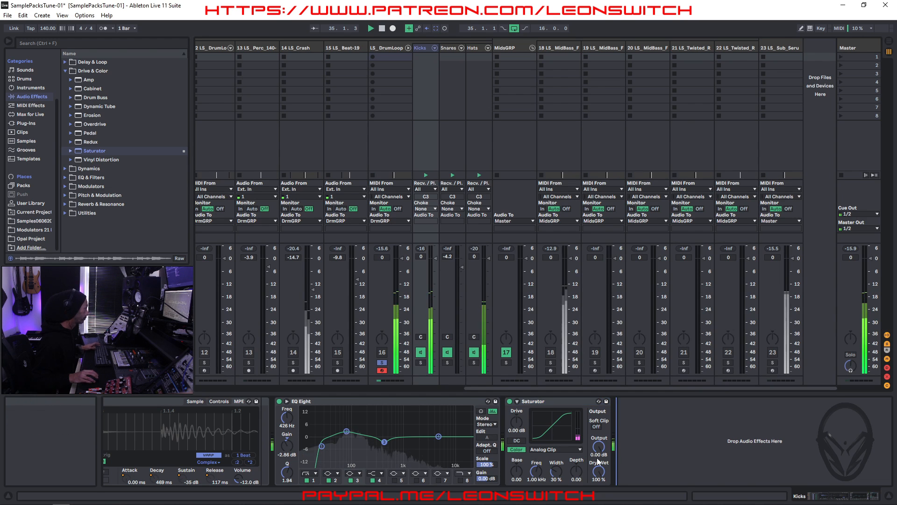
left_click_drag(512, 419, 512, 405)
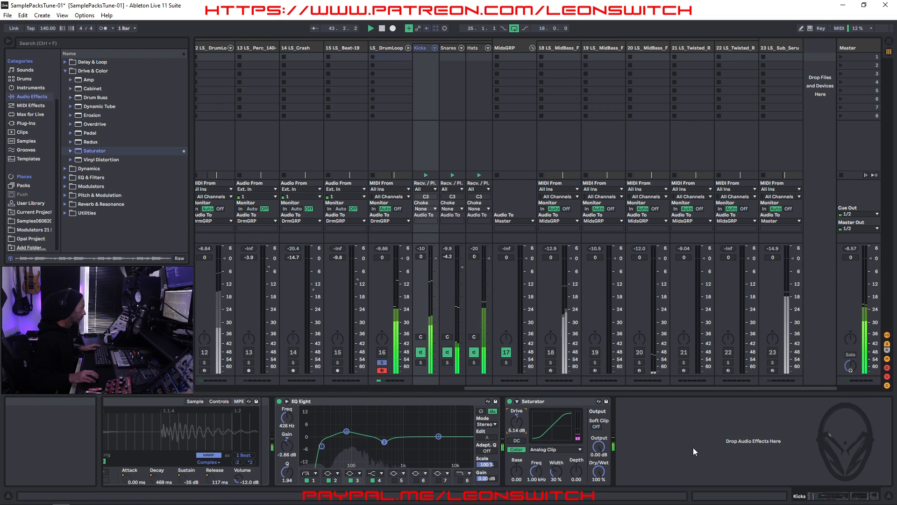
key("space")
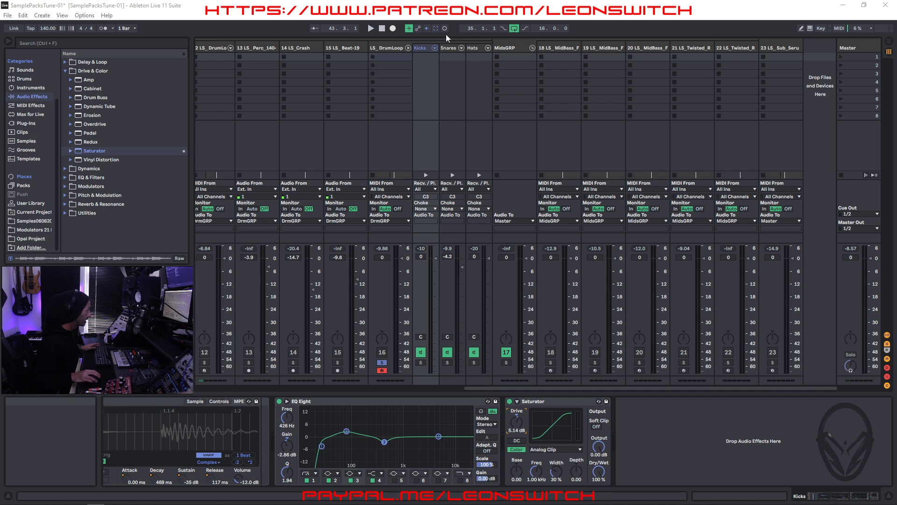
Add an EQ Eight after the Snares Saturator and make band 1 a low-cut filter at 89.9 Hz
left_click(451, 49)
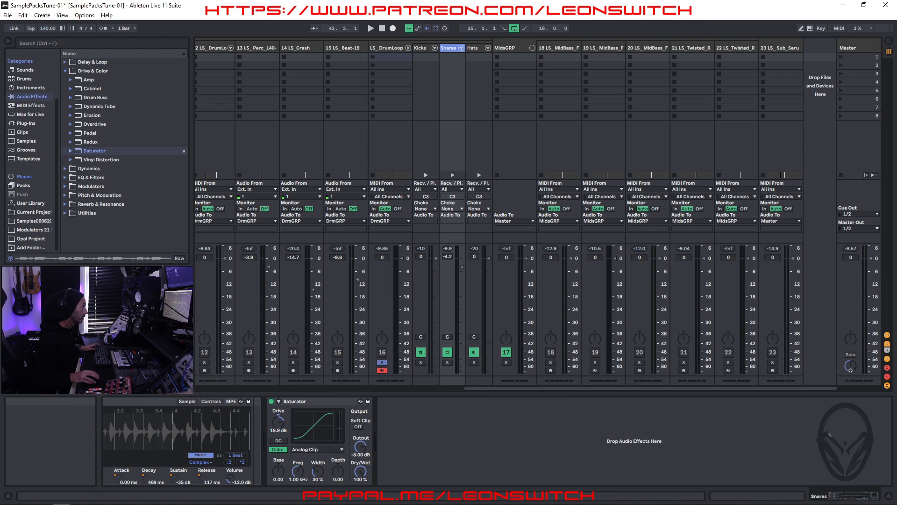
left_click(65, 177)
left_click_drag(90, 115, 493, 432)
key("space")
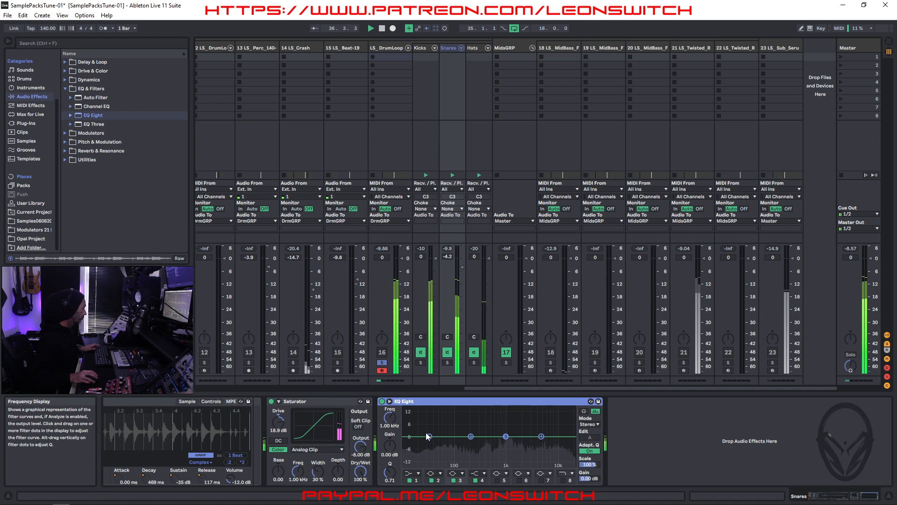
left_click(413, 474)
left_click(414, 419)
left_click_drag(429, 443, 453, 444)
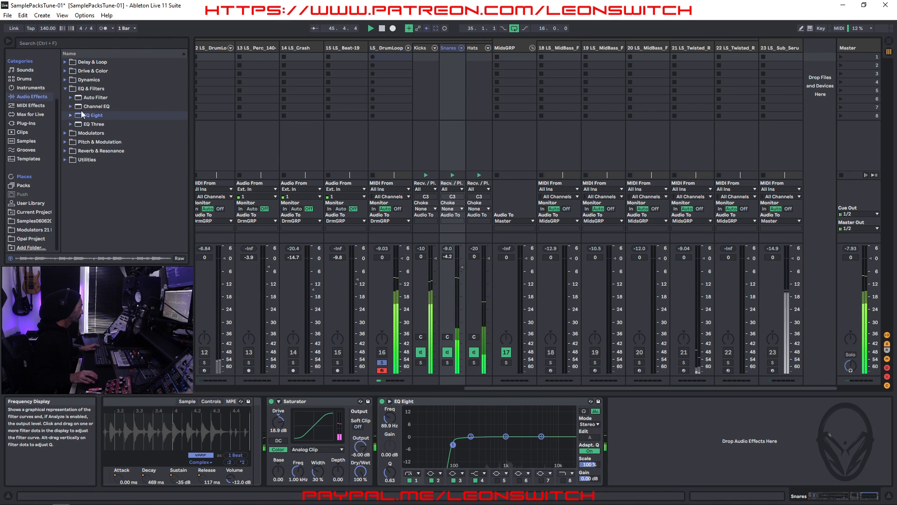
Add a Reverb after the Snares EQ Eight with Dry/Wet at 13% and a decay time of 891 ms
left_click(66, 150)
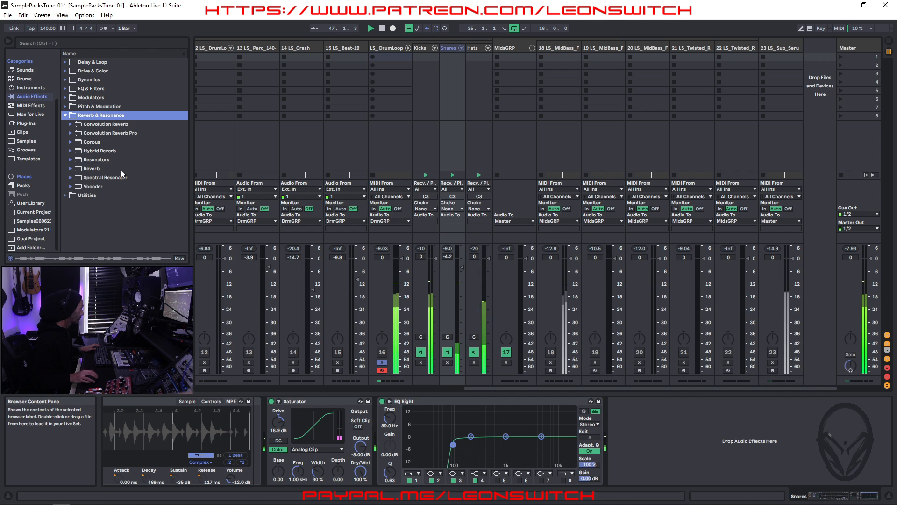
left_click(97, 170)
left_click_drag(639, 417, 661, 433)
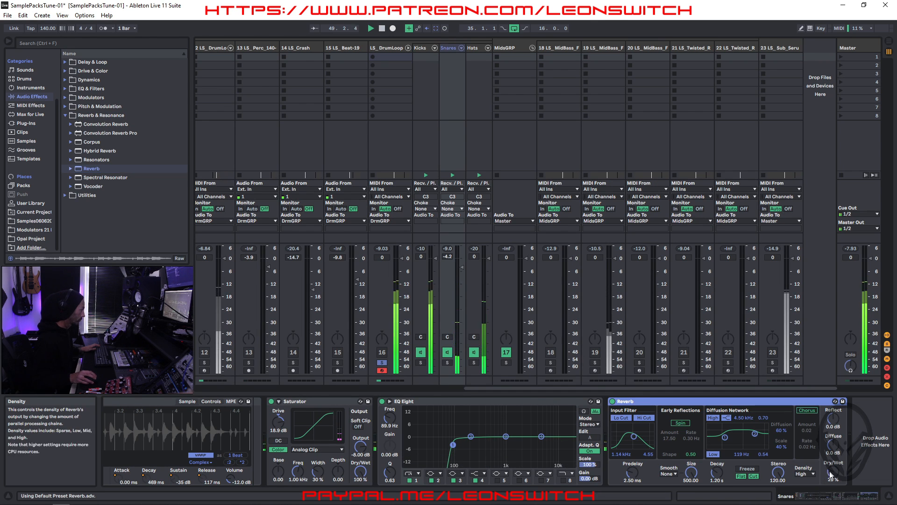
left_click_drag(832, 475, 832, 482)
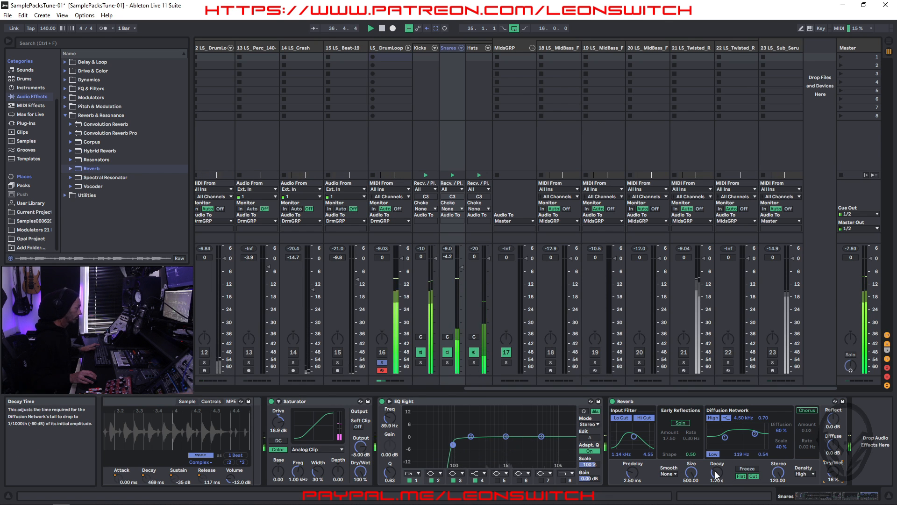
left_click_drag(717, 474, 717, 482)
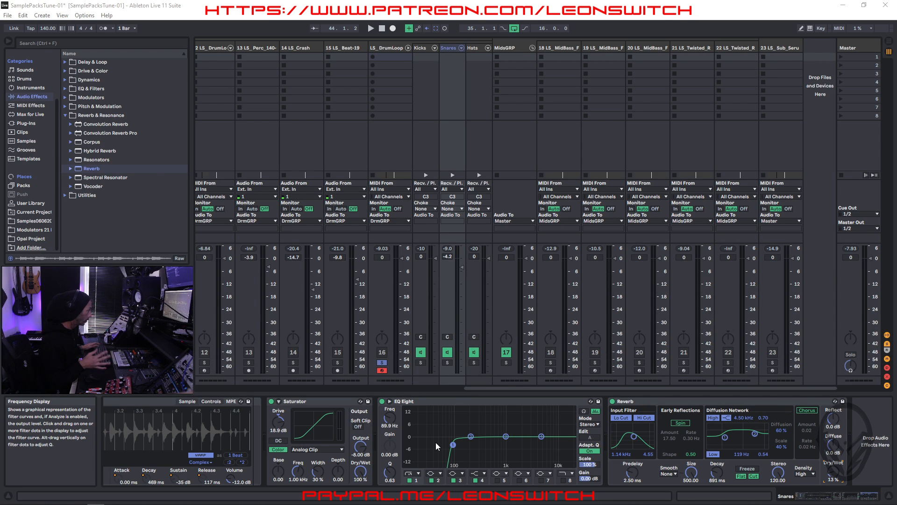
left_click(675, 403)
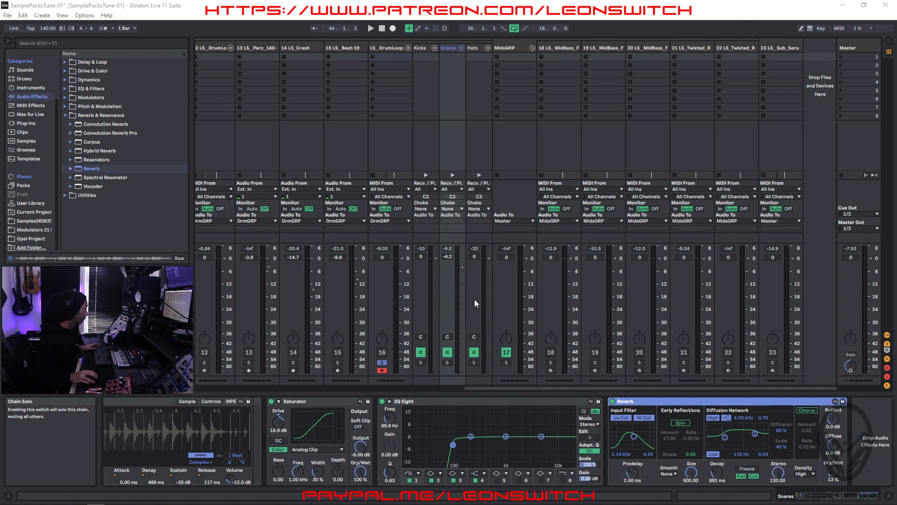
Switch on the Saturator in the Hats chain and lower the chain volume to -6.8 dB while the loop plays
left_click(477, 48)
key("space")
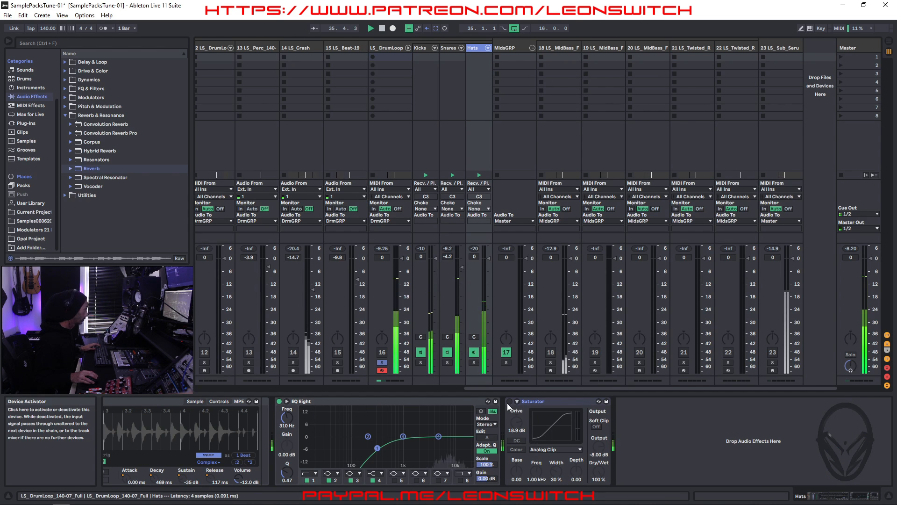
left_click(509, 401)
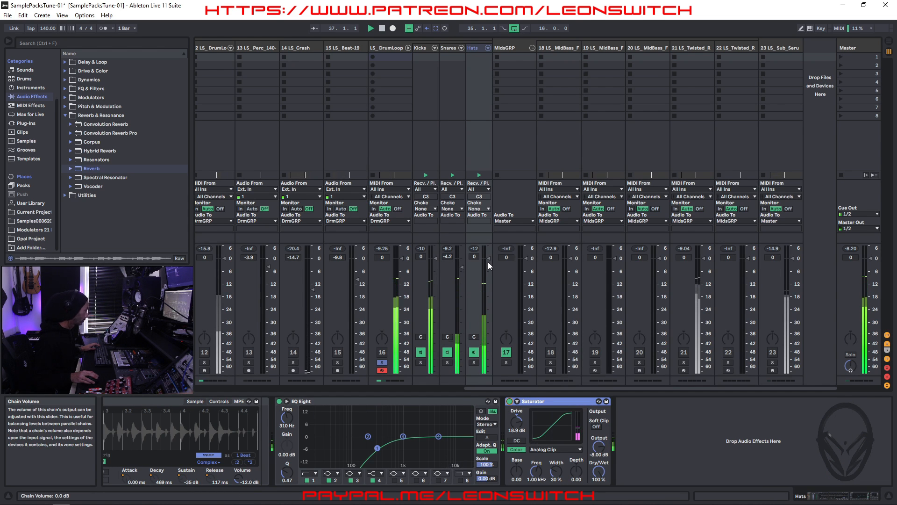
left_click_drag(487, 259, 487, 273)
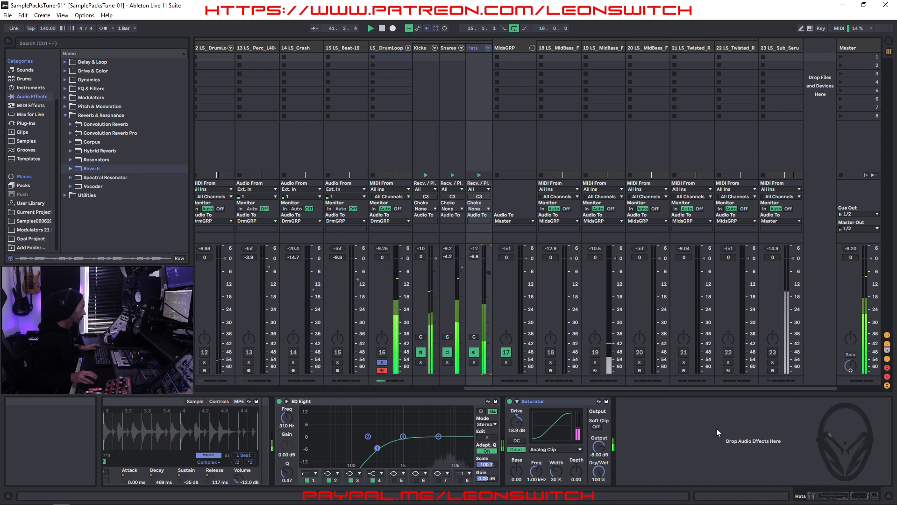
key("space")
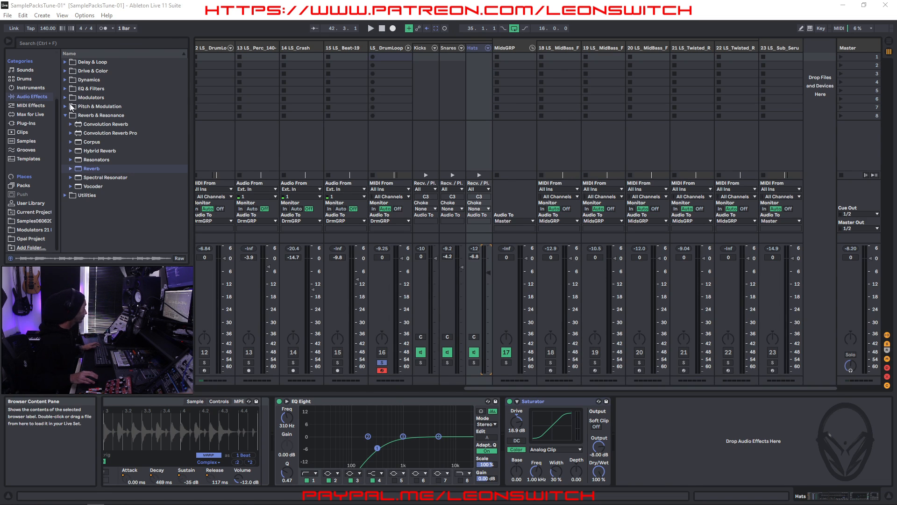
Insert a Compressor in the Hats chain before its EQ Eight
left_click(64, 80)
left_click_drag(89, 100, 284, 439)
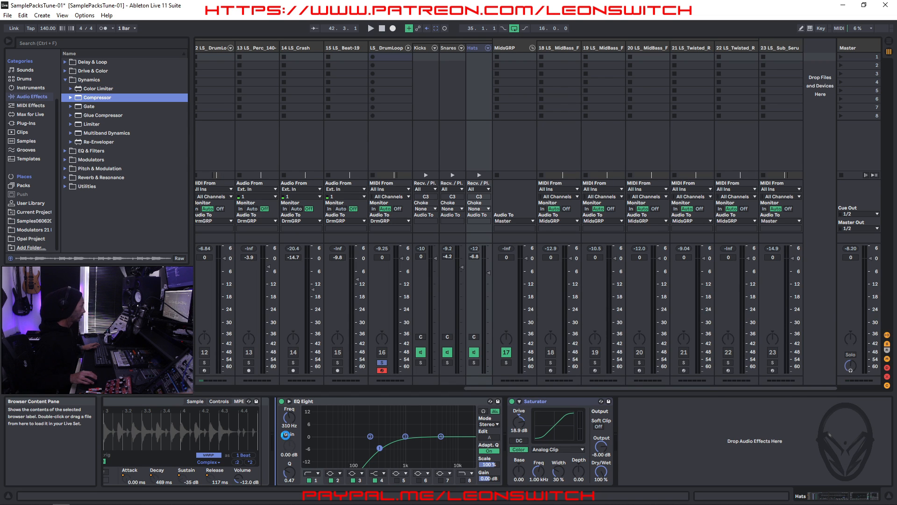
left_click_drag(285, 438, 284, 434)
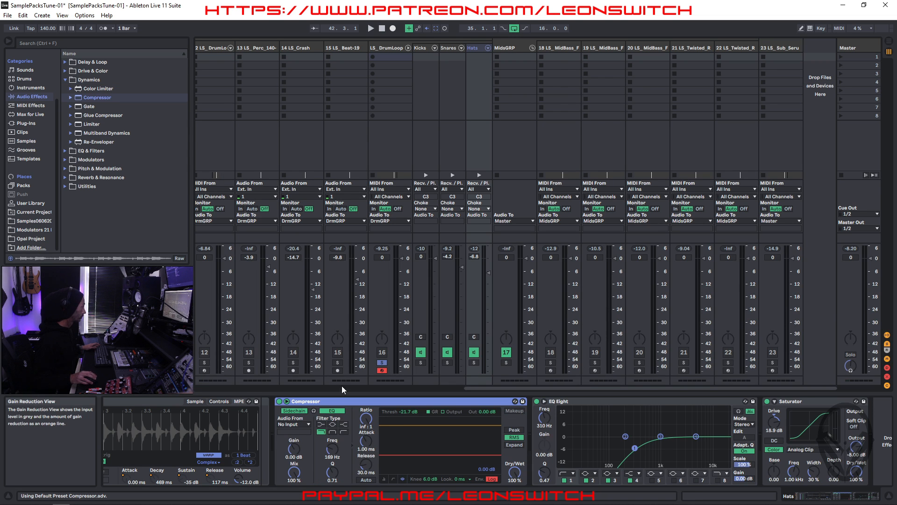
Set the Hats Compressor's sidechain input to the LS DrumLoop 140-07 Full track, tapping the Kicks chain Pre FX
left_click(299, 424)
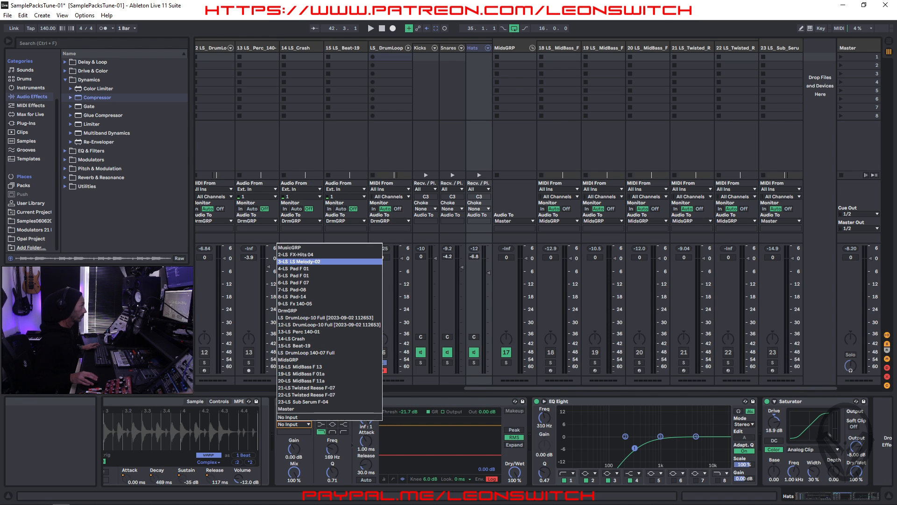
key("Escape")
left_click(294, 425)
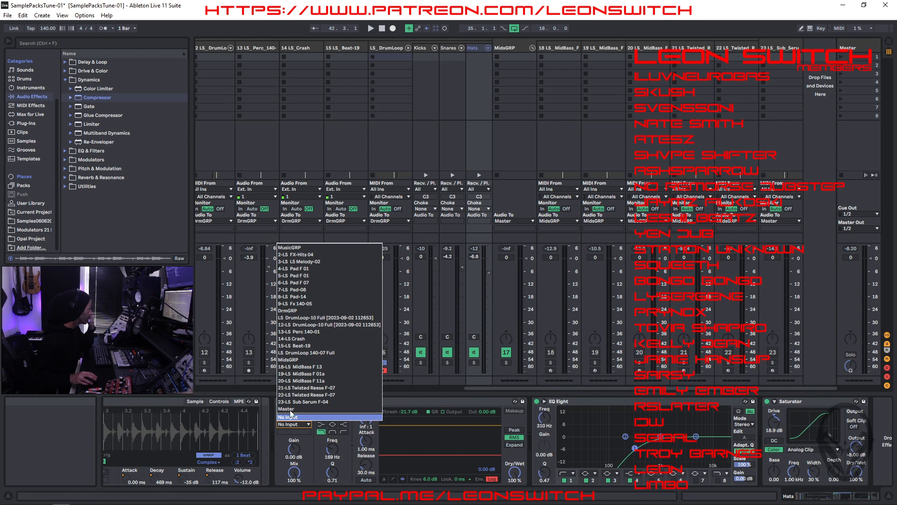
left_click(310, 352)
left_click(302, 432)
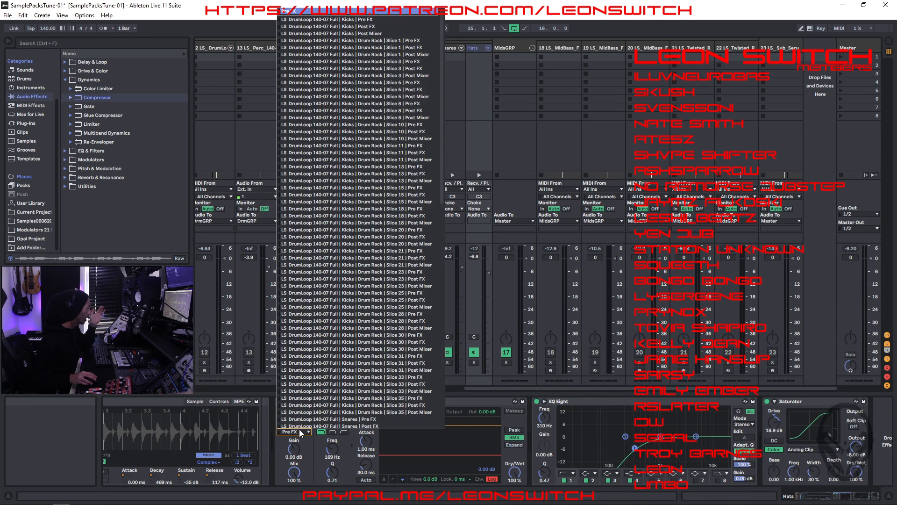
scroll(297, 432, "down", 2)
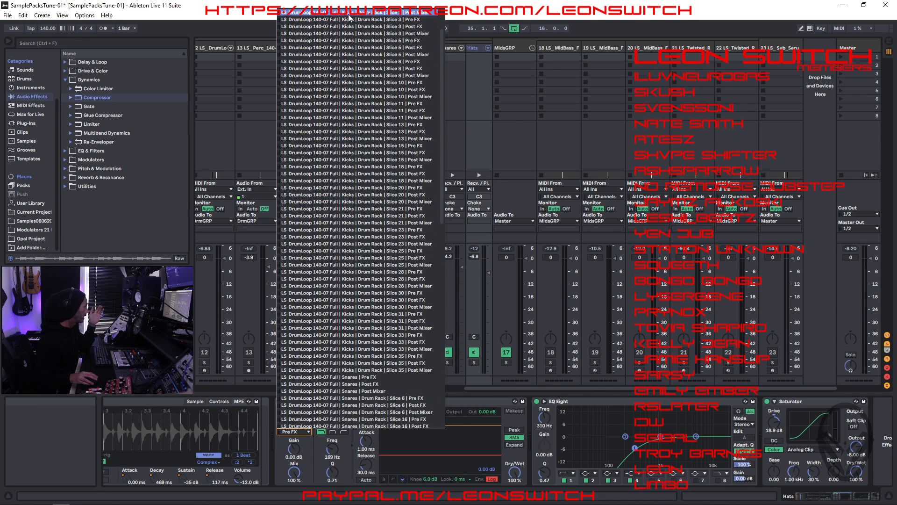
scroll(349, 17, "up", 2)
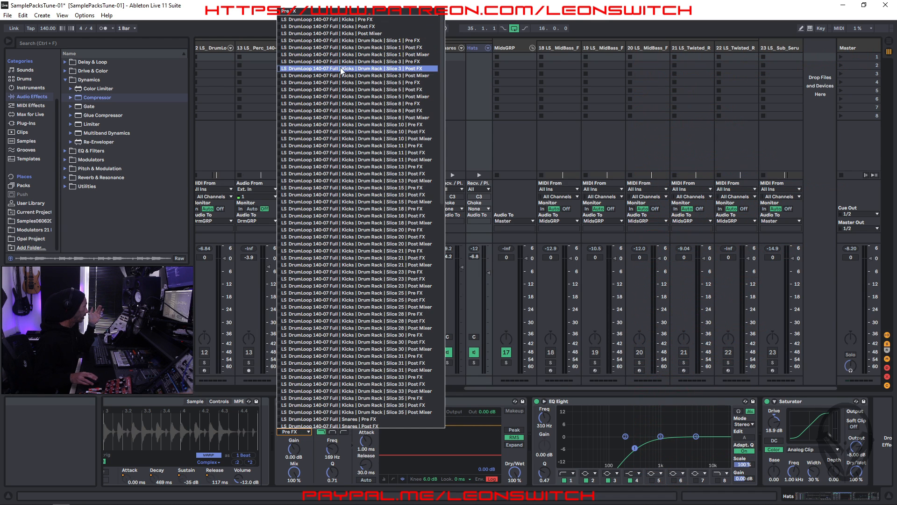
left_click(329, 21)
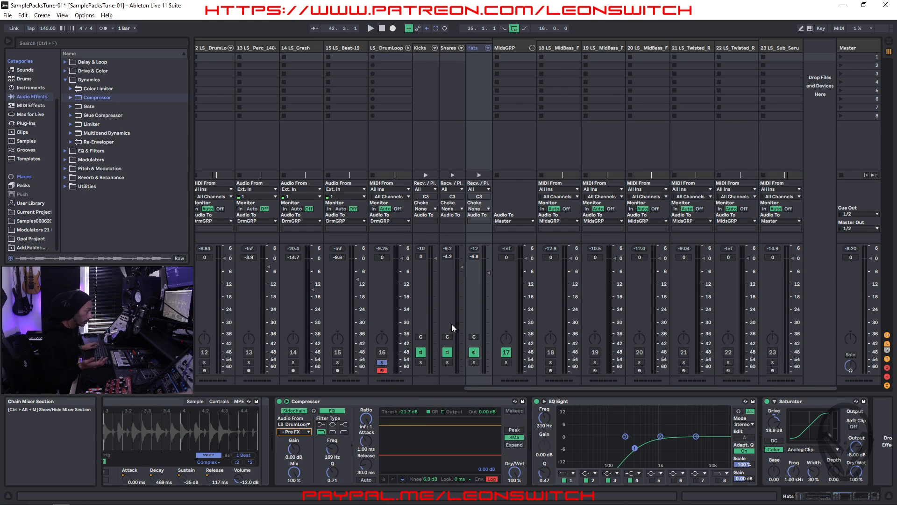
Duplicate the Hats Compressor and set the copy's sidechain tap point to Snares Pre FX
left_click(340, 403)
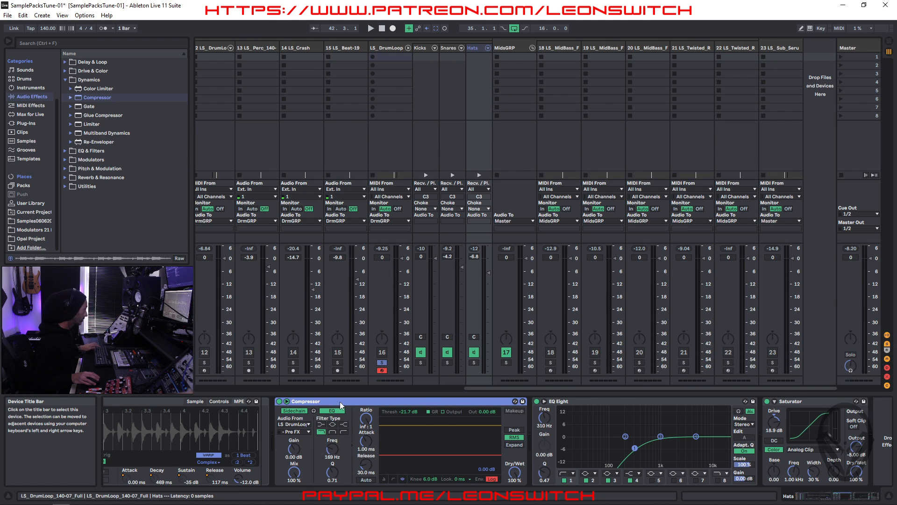
key("ctrl+d")
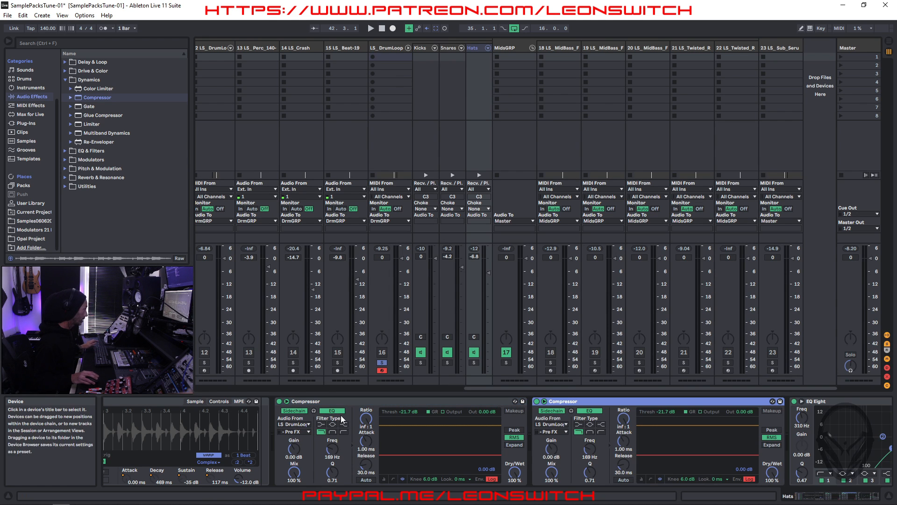
left_click(557, 432)
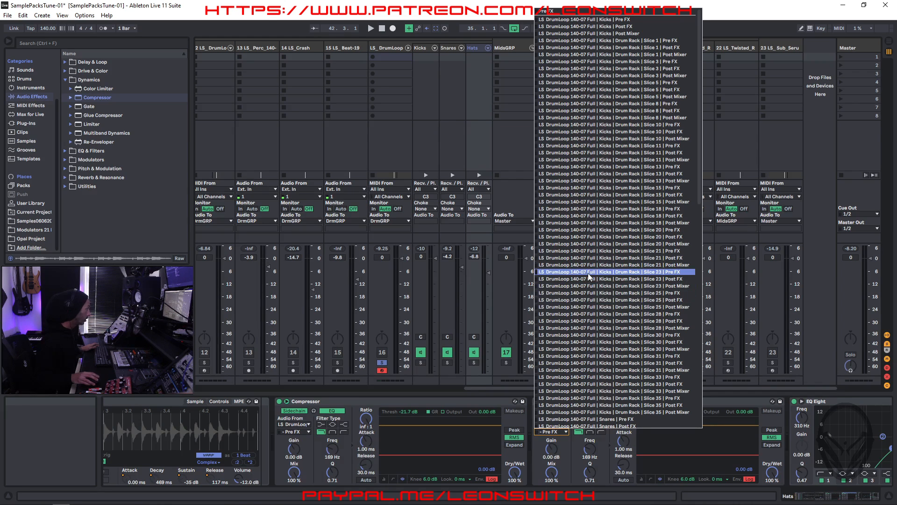
left_click(597, 420)
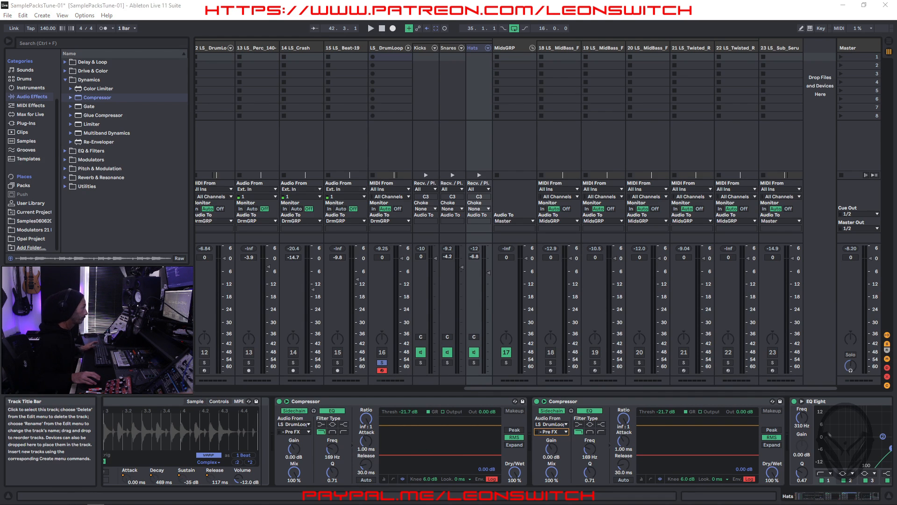
While the loop plays, set the first Compressor to -37.1 dB threshold and 9.40 dB sidechain gain, the second to -55.9 dB and 17.3 dB
key("space")
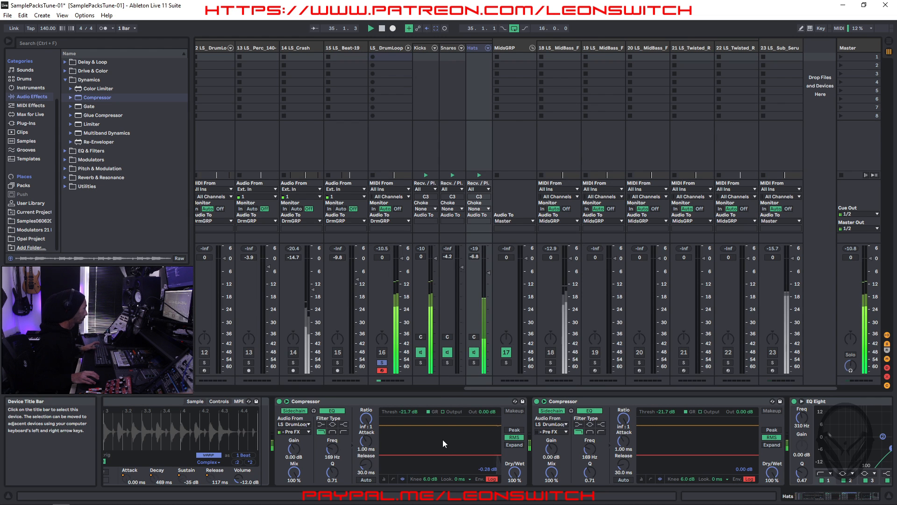
left_click_drag(438, 455, 438, 464)
left_click_drag(696, 455, 696, 469)
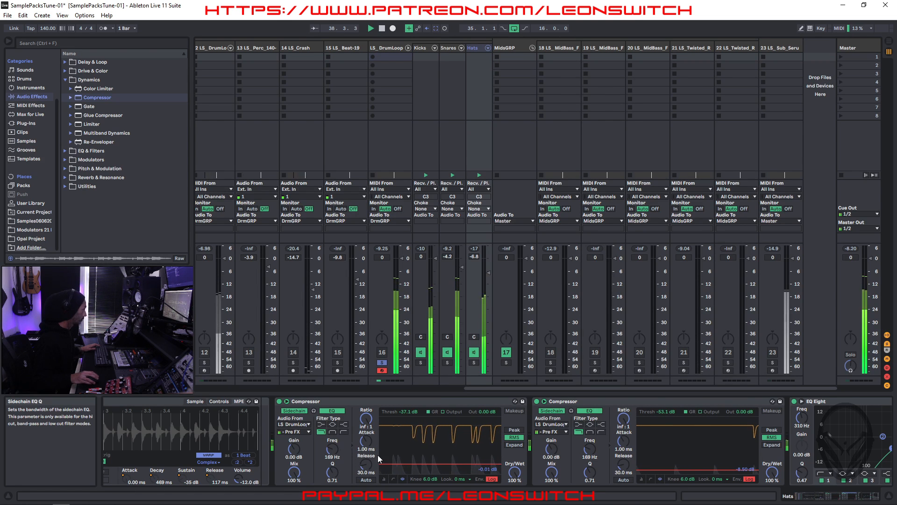
left_click_drag(293, 450, 293, 423)
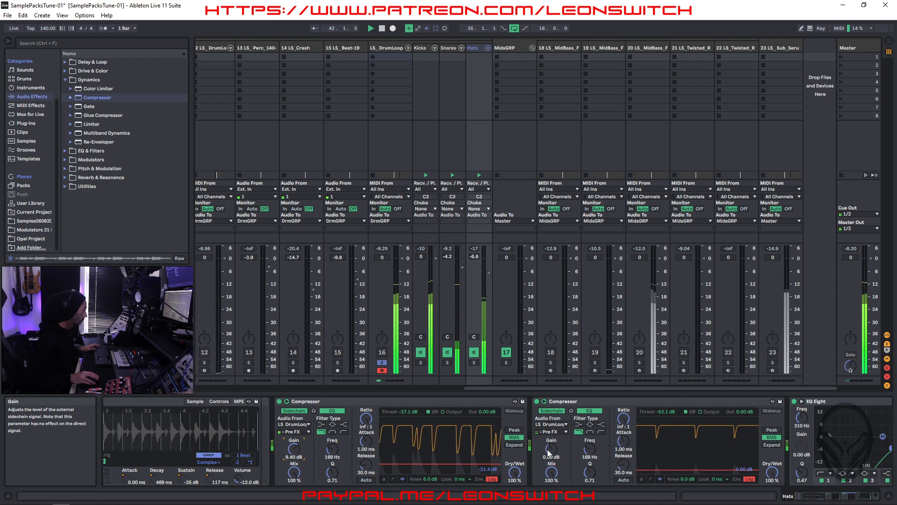
left_click_drag(551, 450, 551, 402)
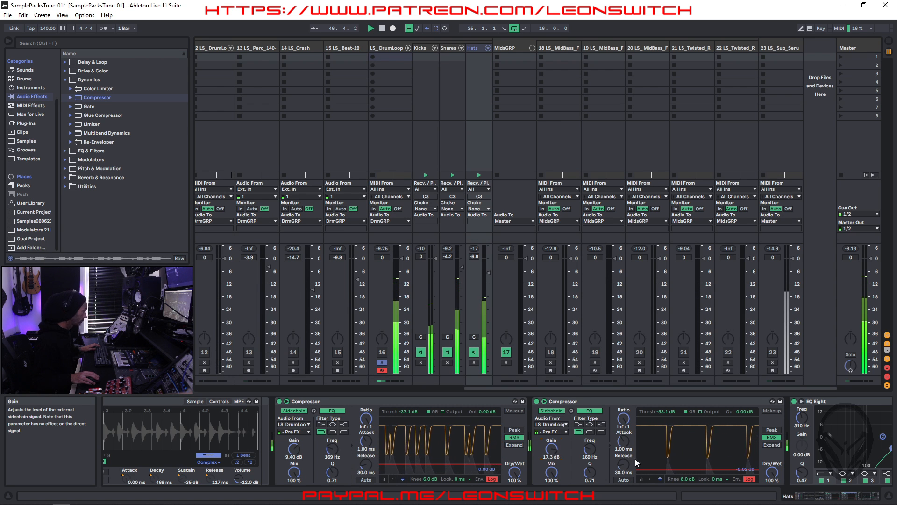
mouse_move(680, 471)
left_mouse_down()
mouse_move(680, 429)
mouse_move(680, 473)
left_mouse_up()
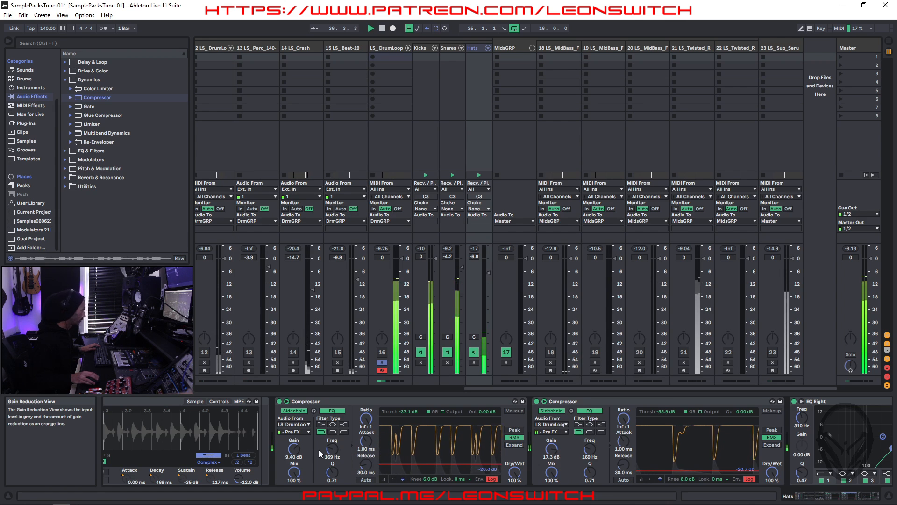
Select both Hats Compressors and compare the sound with them bypassed and switched on again
left_click(341, 401)
left_click(663, 402, "shift")
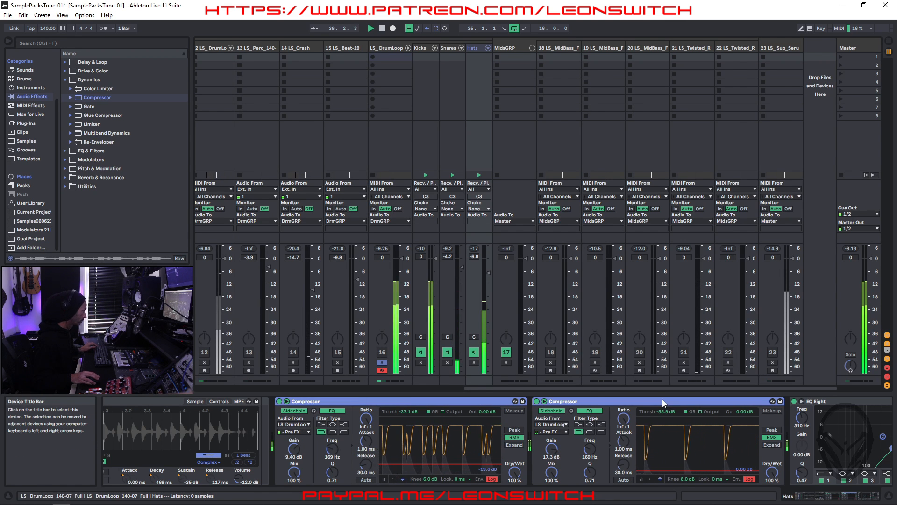
left_click(279, 402)
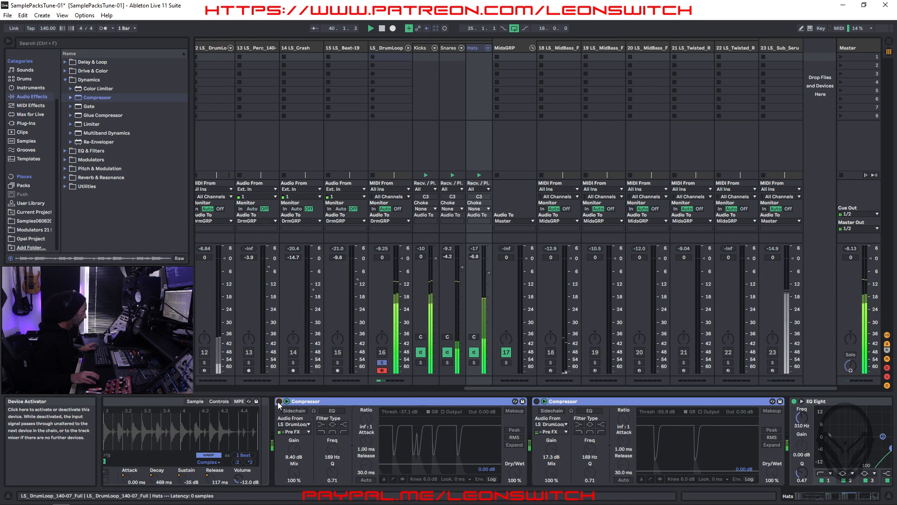
left_click(279, 402)
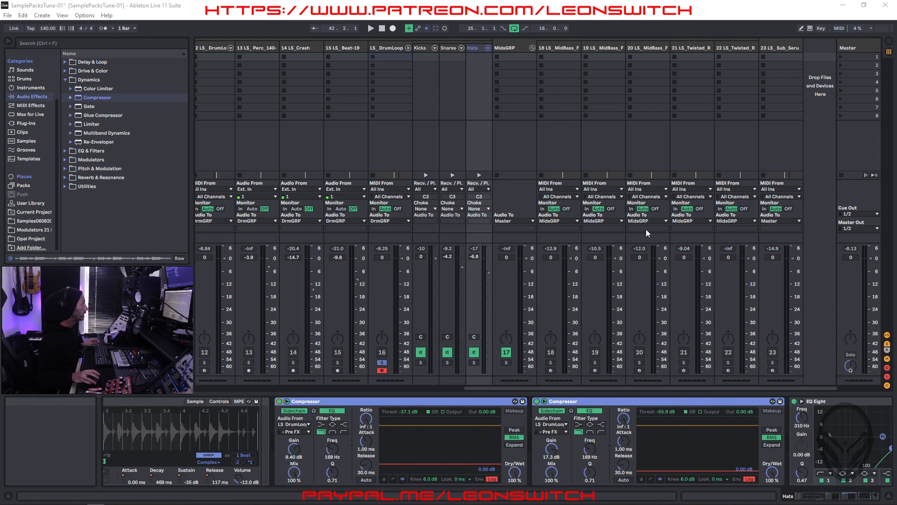
On the LS DrumLoop 140-07 Full track, reset the last Saturator's drive to 0 dB and switch that Saturator on
left_click(387, 47)
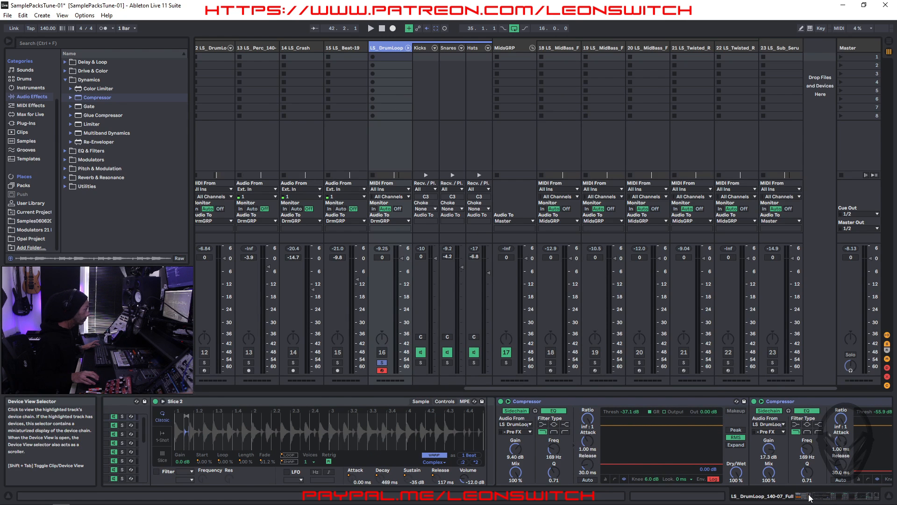
left_click(823, 498)
left_click(866, 498)
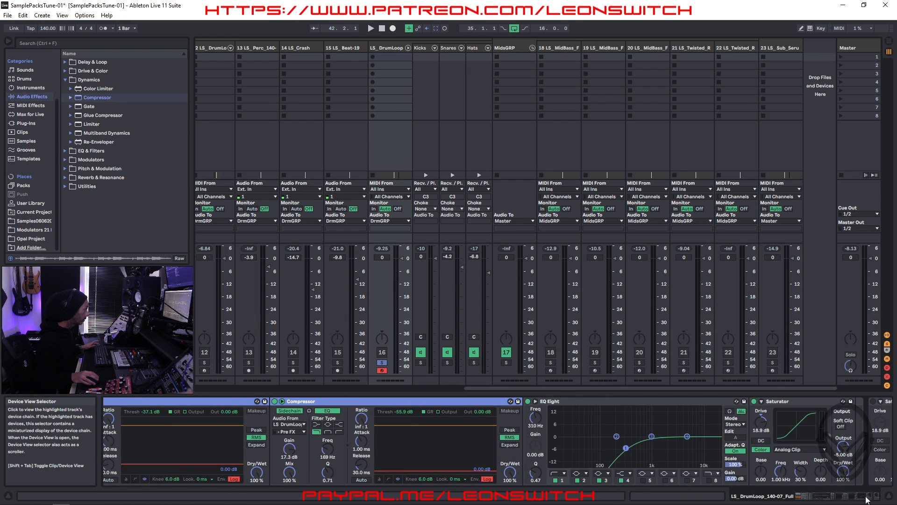
left_click(867, 499)
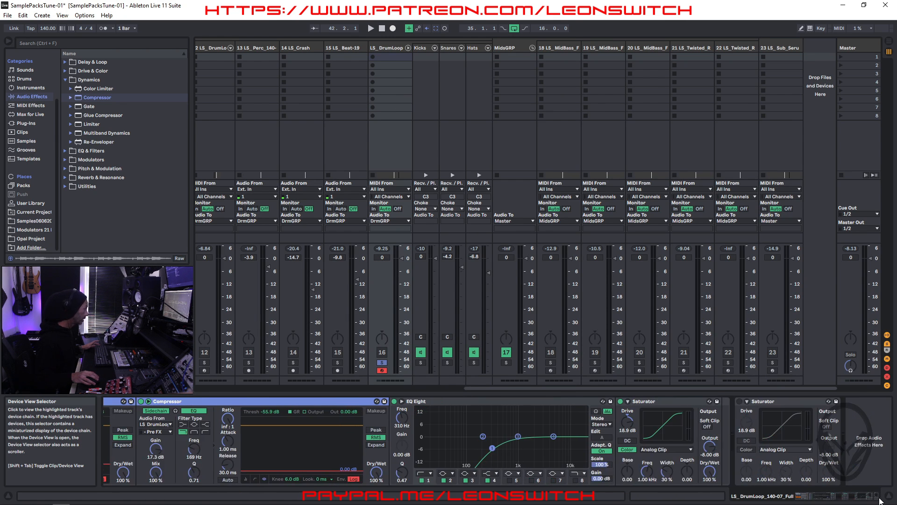
left_click(792, 404)
double_click(746, 422)
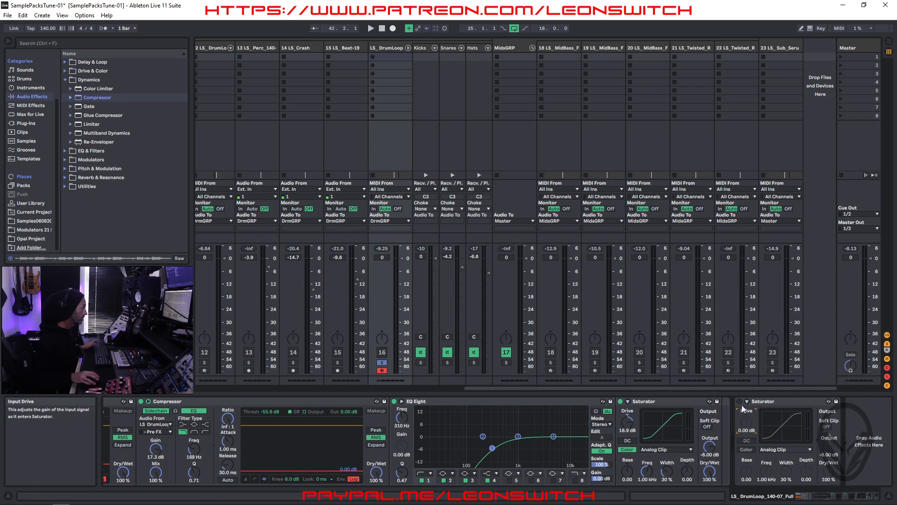
left_click(740, 401)
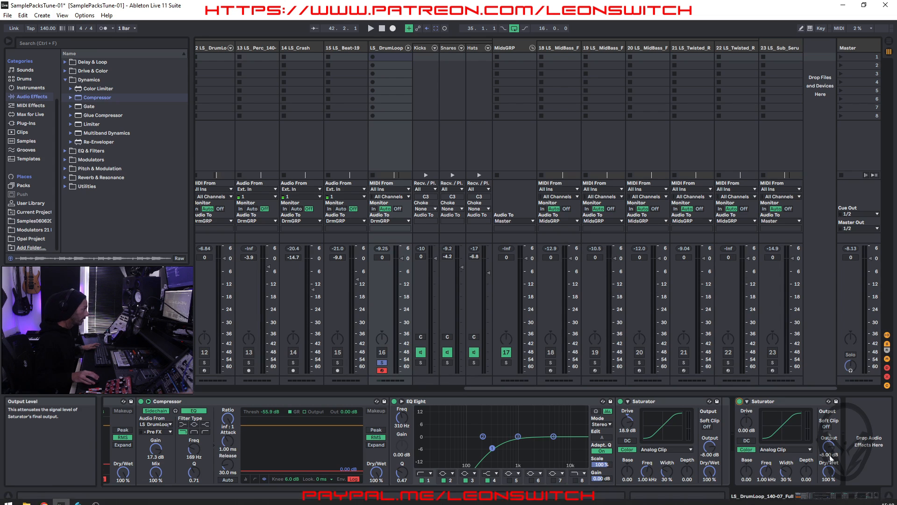
Reset the last Saturator's output to 0 dB and, while the loop plays, raise its drive to 4.00 dB
right_click(787, 403)
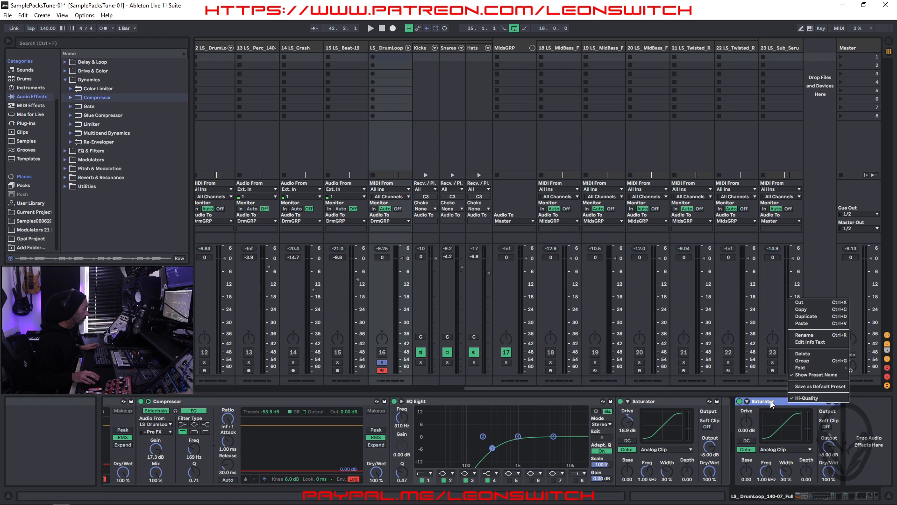
left_click(771, 403)
double_click(831, 451)
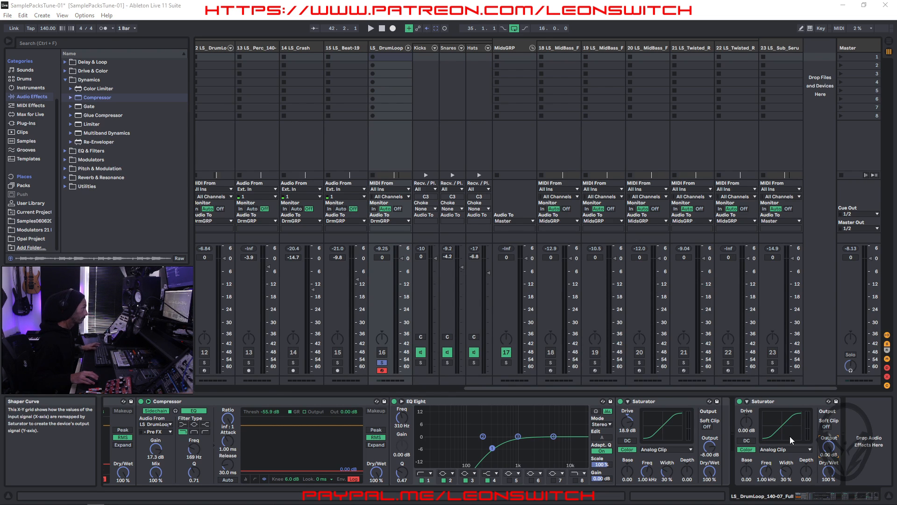
key("space")
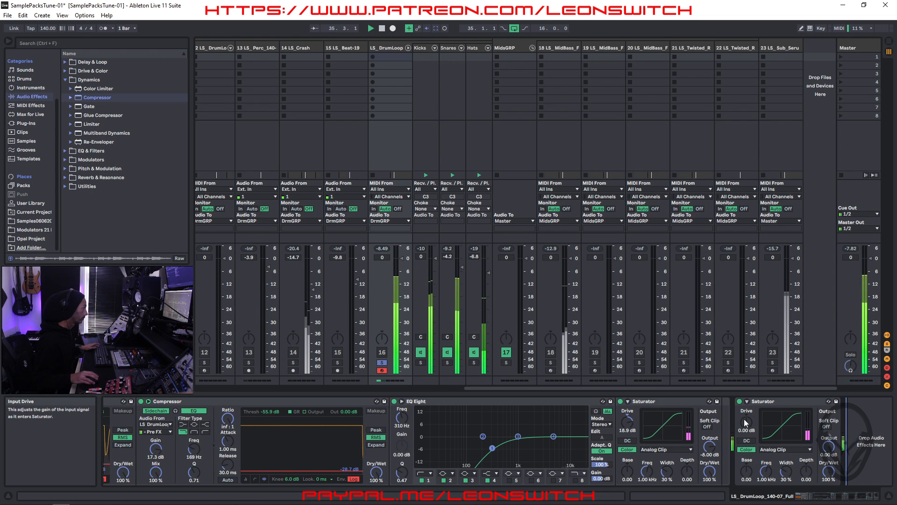
left_click_drag(746, 422, 746, 414)
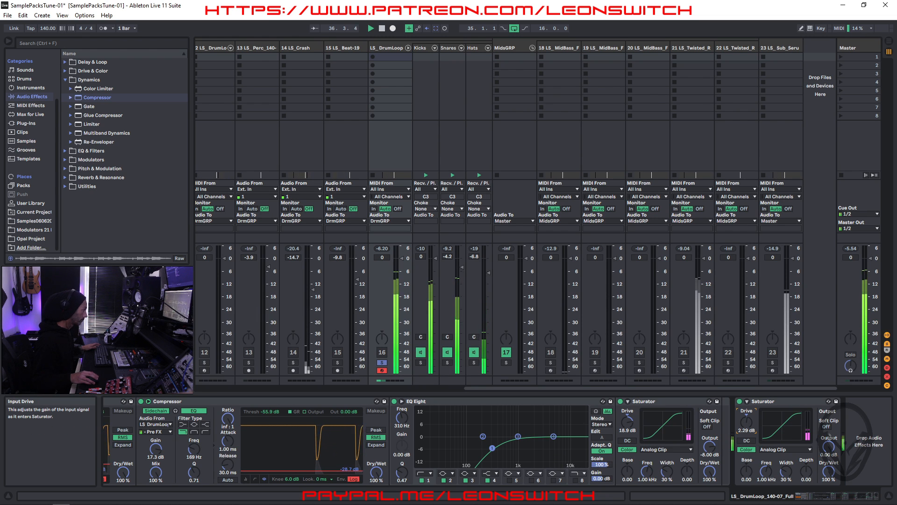
left_click_drag(746, 414, 746, 403)
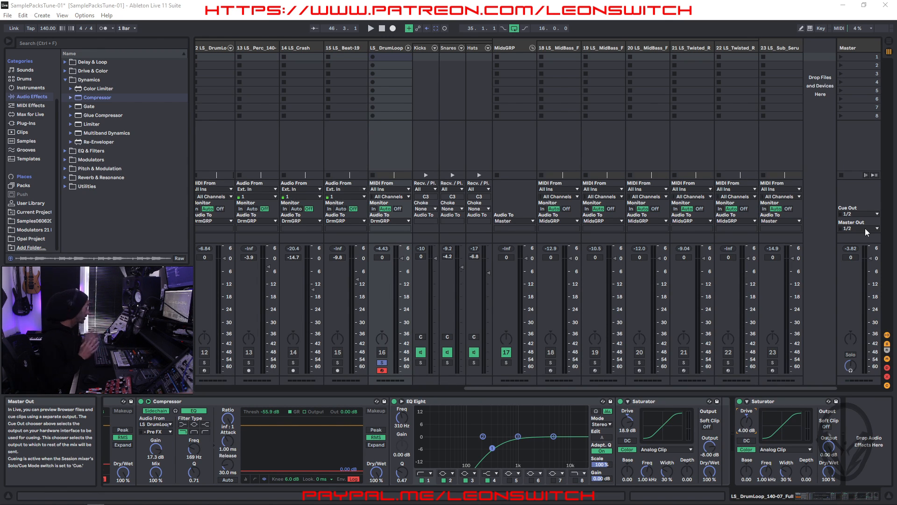
Move the LS DrumLoop 140-07 Full track to the front of the DrmGRP group and rename it Main Kit
left_click(387, 47)
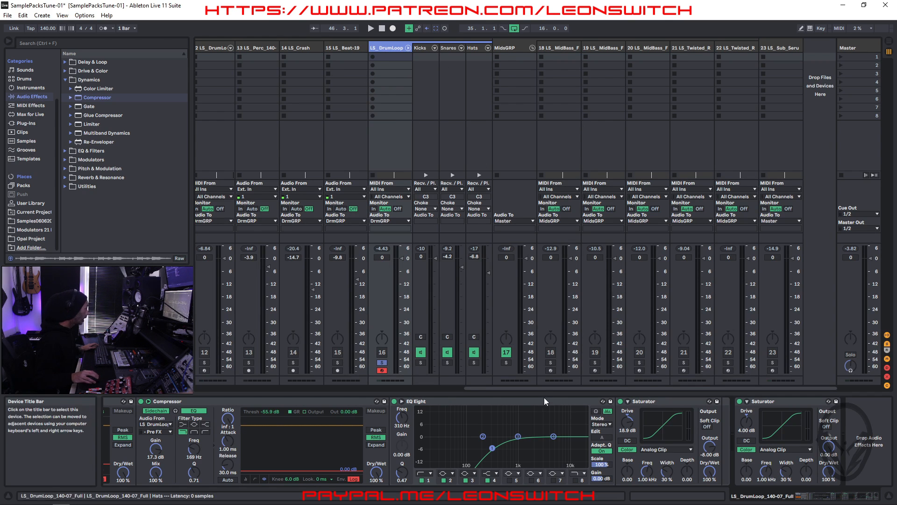
left_click_drag(545, 389, 423, 392)
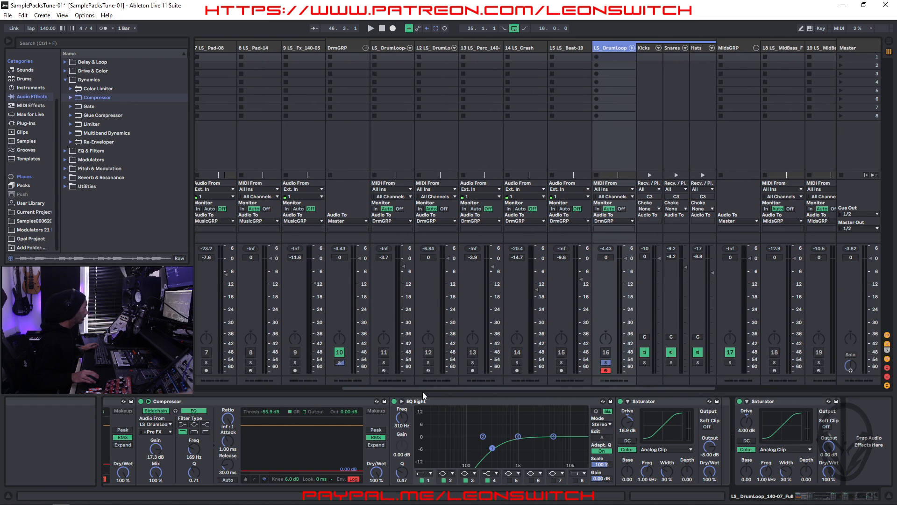
mouse_move(615, 48)
left_mouse_down()
mouse_move(336, 55)
mouse_move(343, 48)
left_mouse_up()
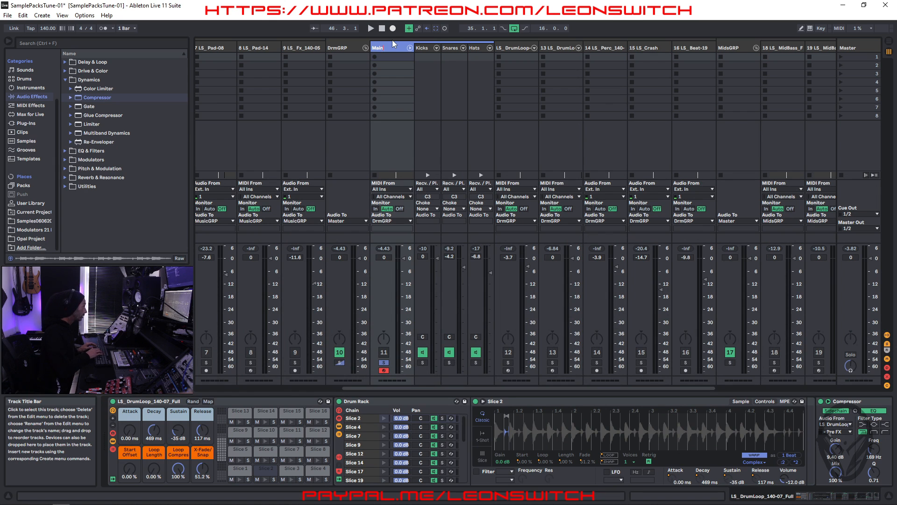
key("Return")
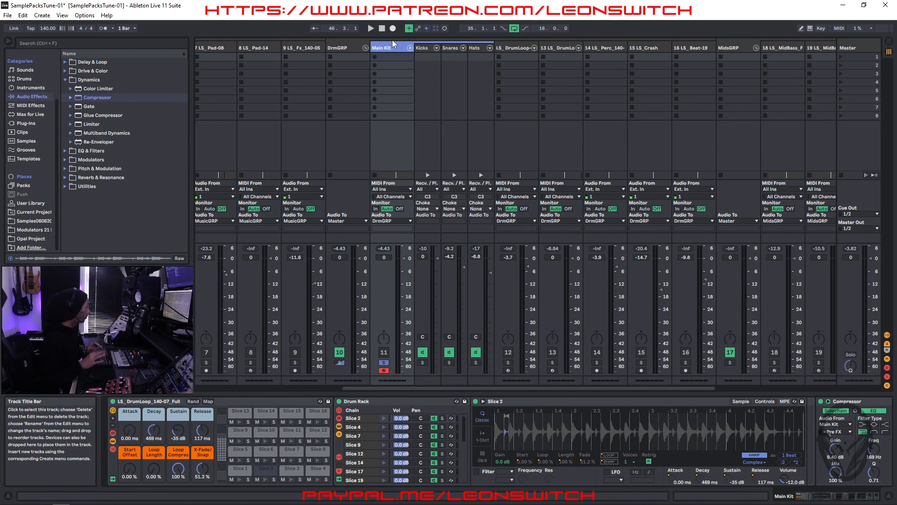
Hide the Main Kit track's chains and play its clip at bar 35 in Arrangement View
left_click(409, 47)
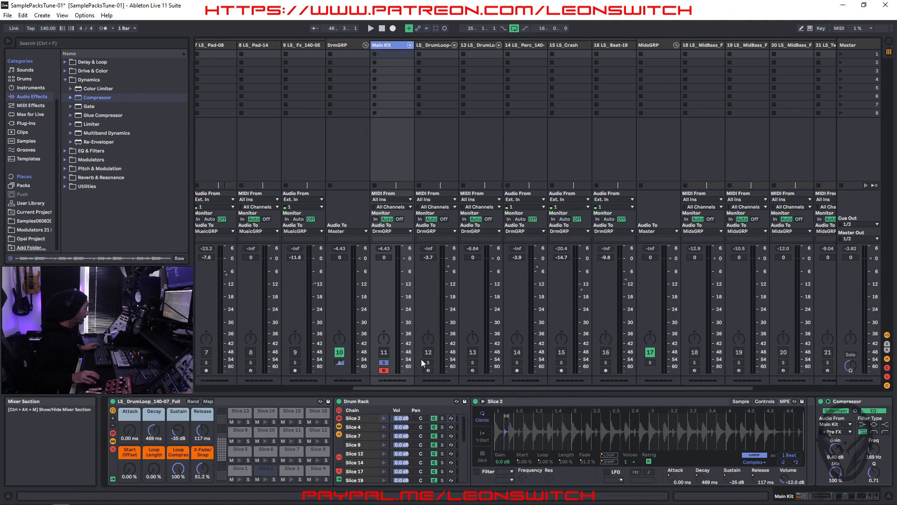
key("Tab")
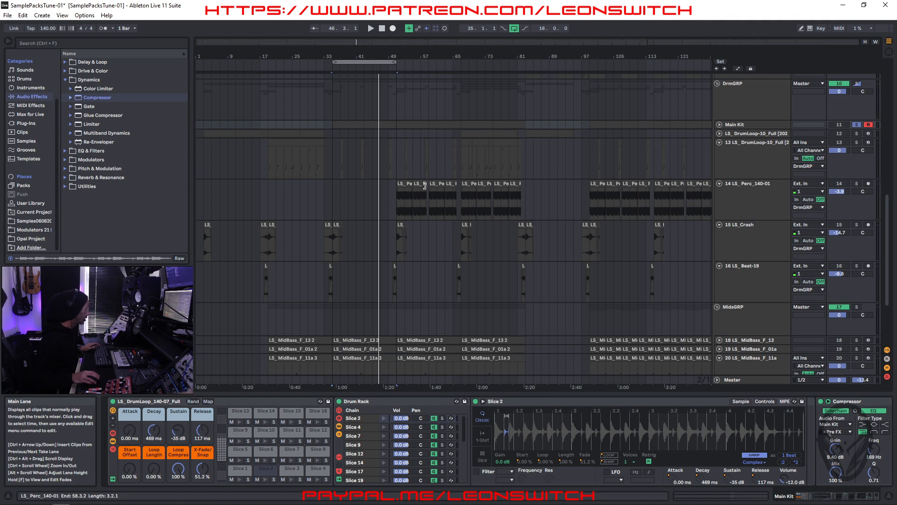
scroll(433, 237, "up", 2)
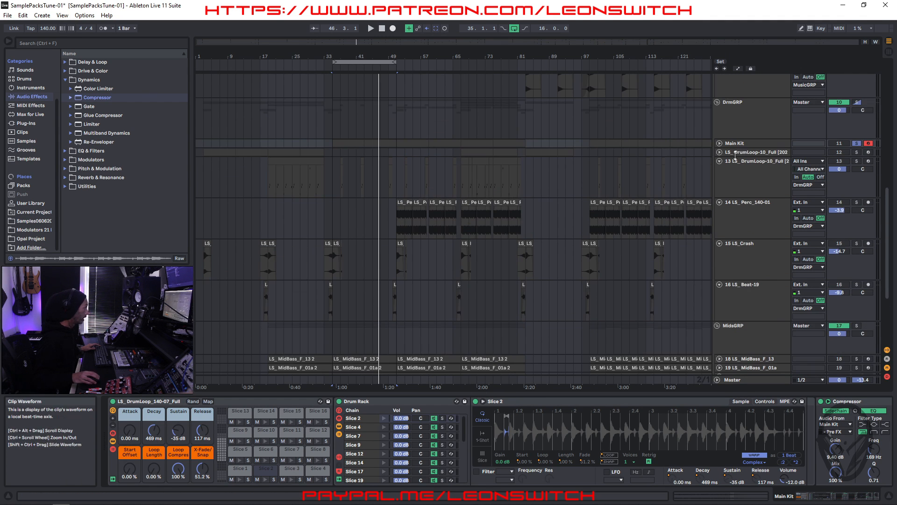
left_click(754, 143)
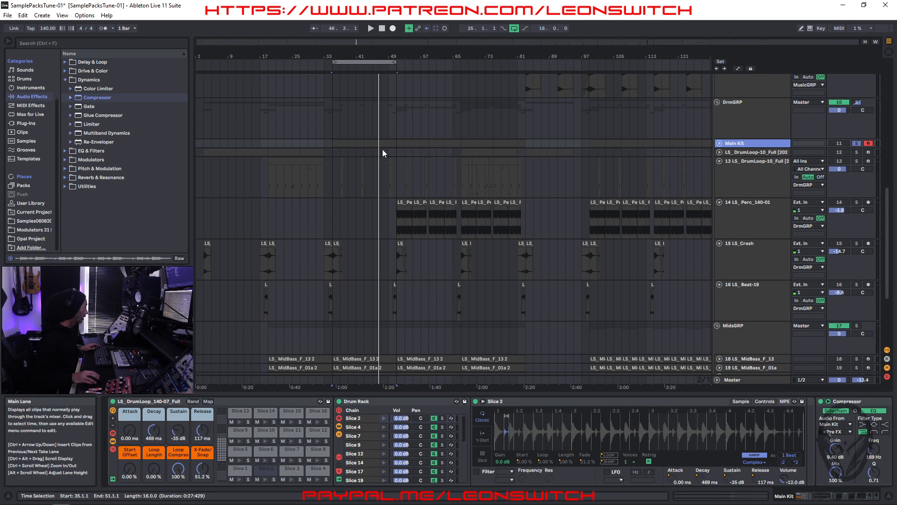
left_click(748, 170)
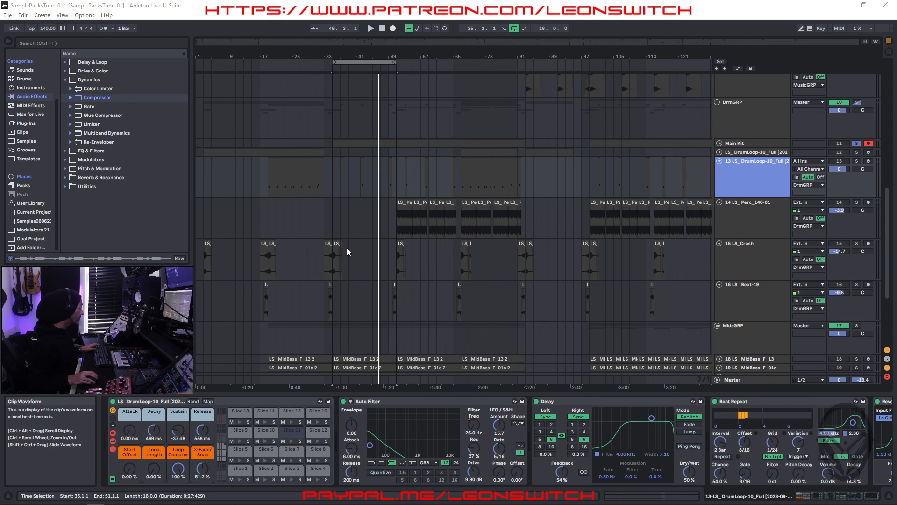
left_click(349, 144)
key("space")
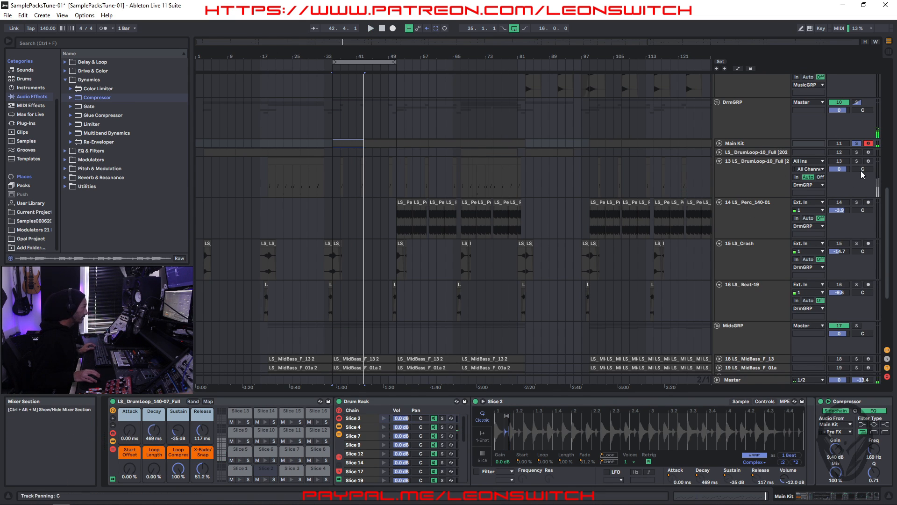
Solo track 13, LS_DrumLoop-10_Full, and play its clips from bar 37 and from bar 19
left_click(333, 151)
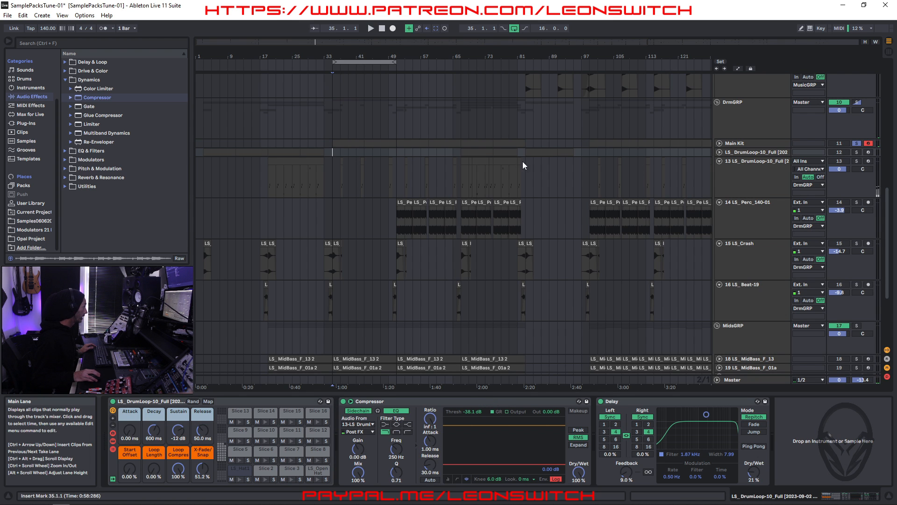
left_click(342, 161)
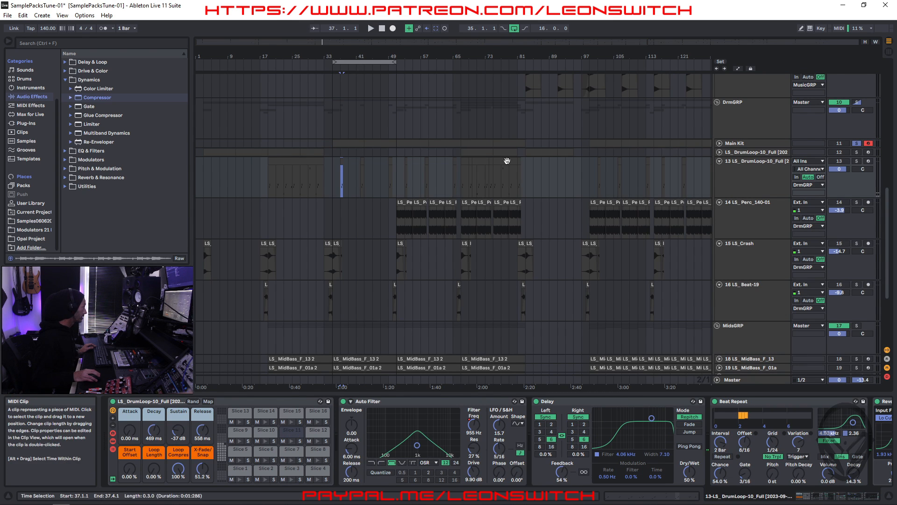
left_click(858, 161)
key("space")
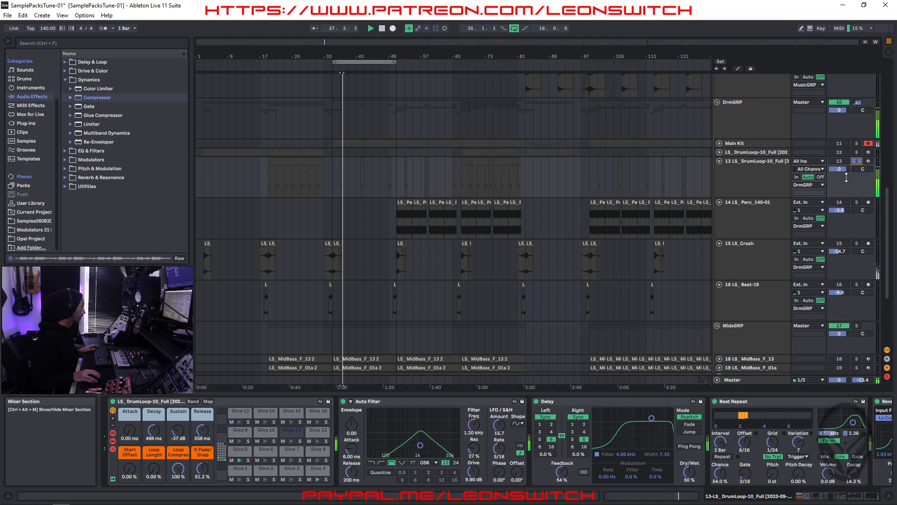
left_click(771, 162)
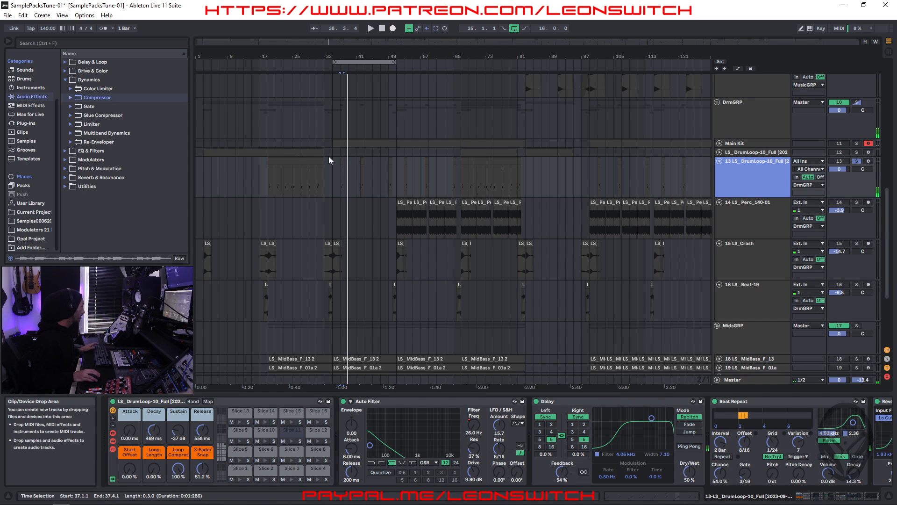
left_click(292, 167)
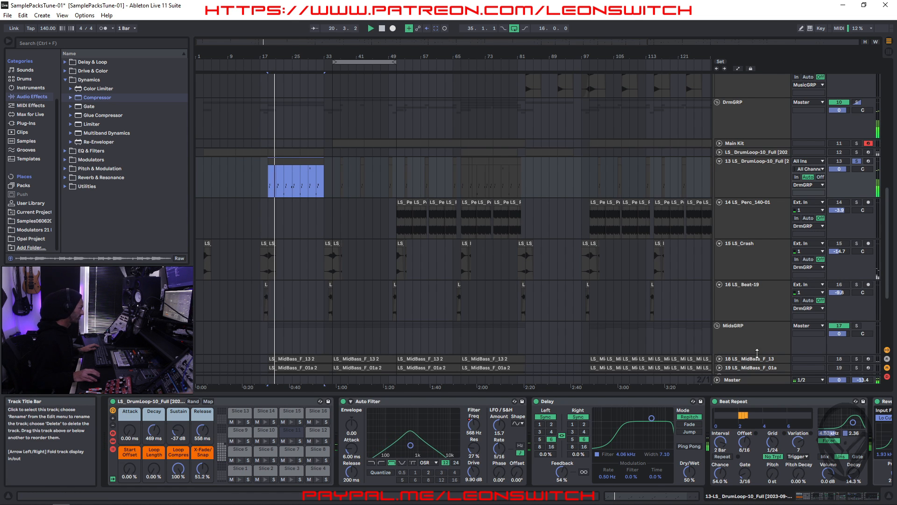
On track 13's EQ Eight, audition band 3 on and off and set it to 198 Hz, -2.11 dB gain and Q 0.71
left_click(838, 499)
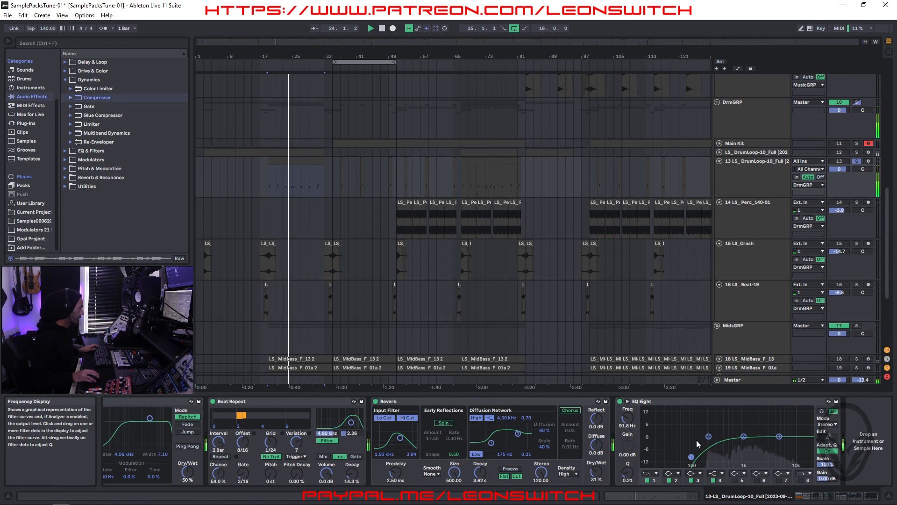
left_click_drag(745, 439, 725, 422)
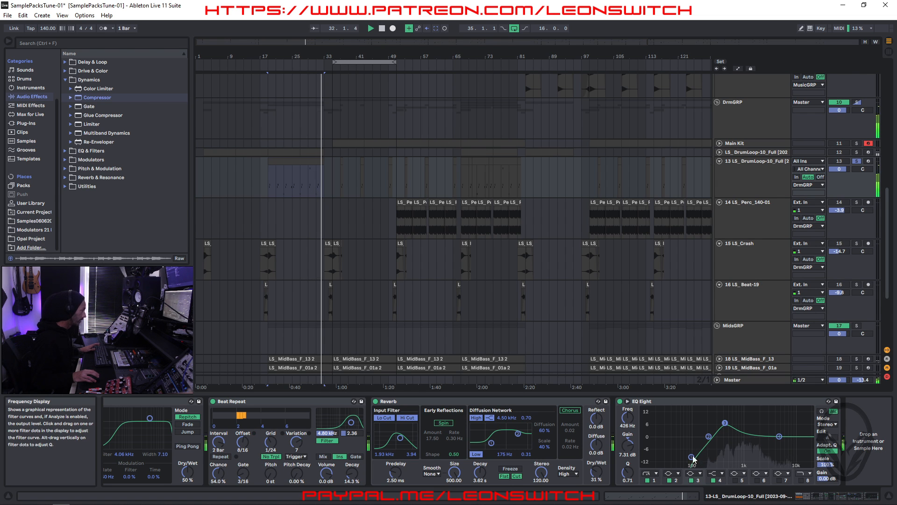
mouse_move(636, 438)
left_mouse_down()
mouse_move(626, 486)
mouse_move(628, 450)
left_mouse_up()
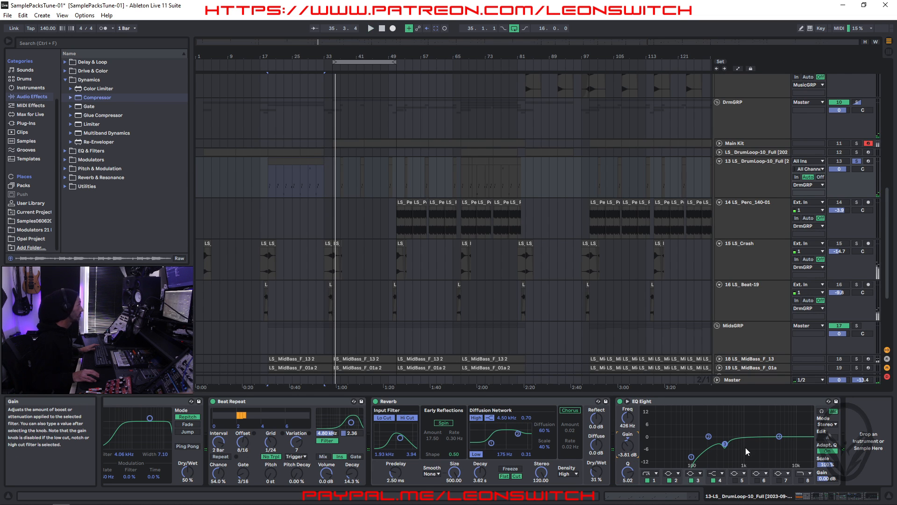
key("space")
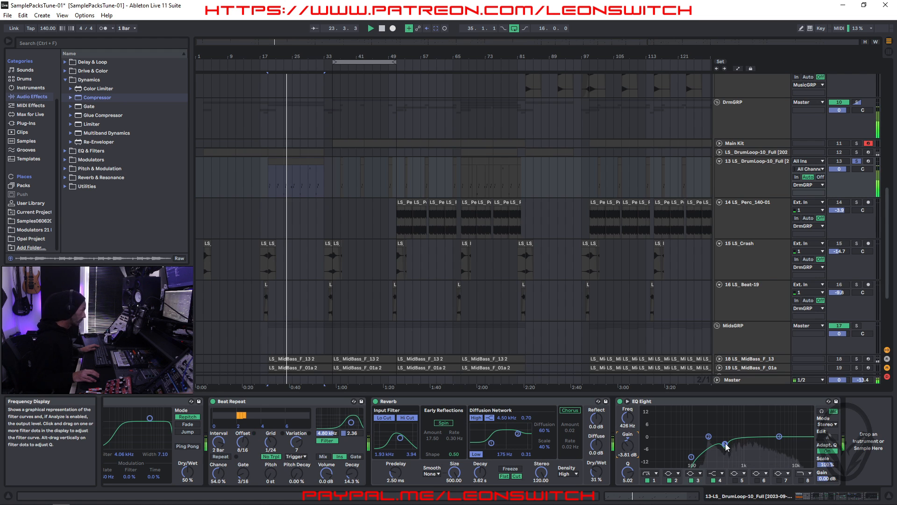
left_click(692, 480)
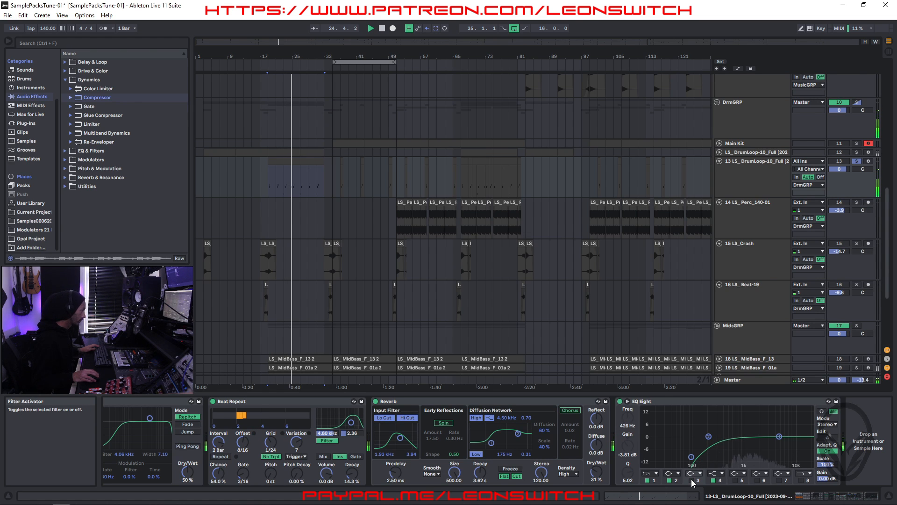
left_click(691, 480)
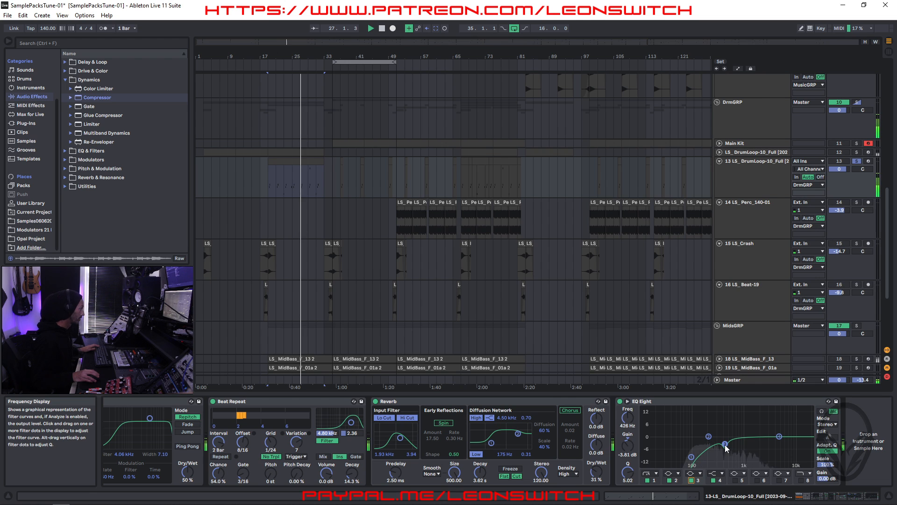
left_click_drag(726, 448, 708, 440)
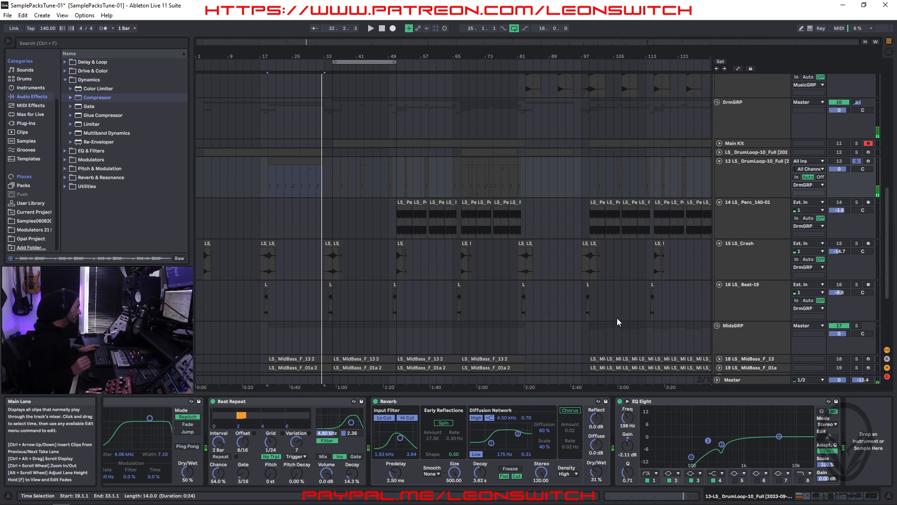
Solo Main Kit together with track 13 and play both from the Main Kit clip at bar 35
left_click(858, 143)
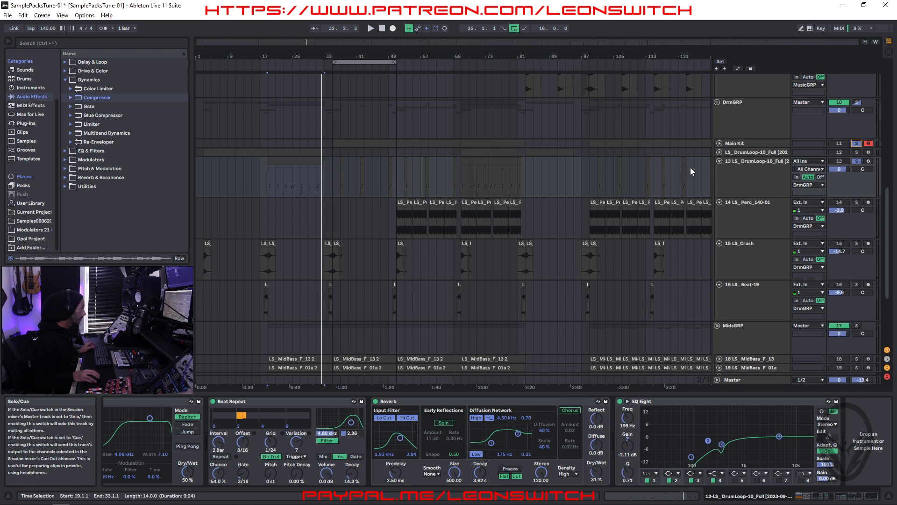
left_click(351, 143)
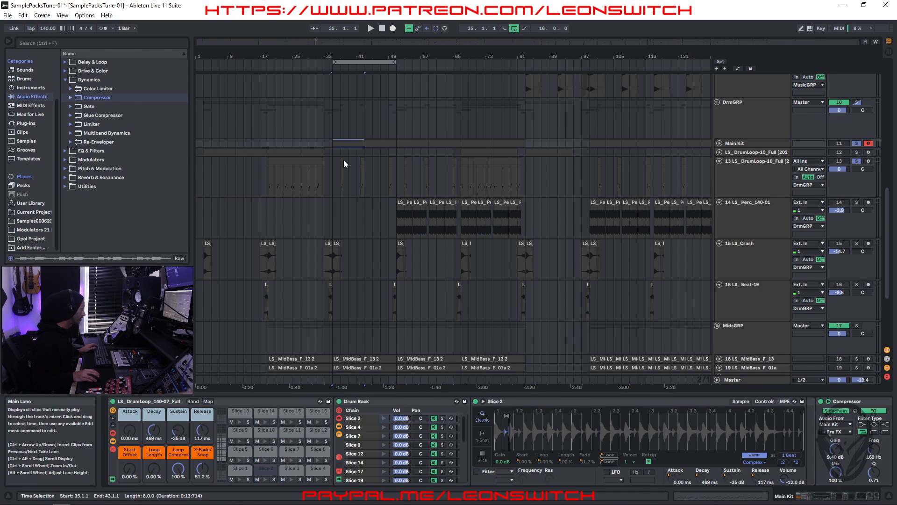
key("space")
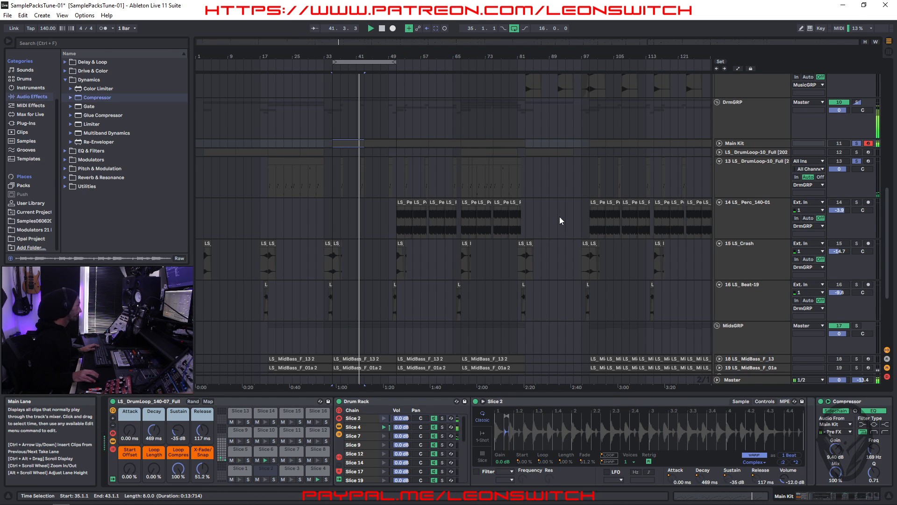
Lower the volume of track 13, LS_DrumLoop-10_Full, to -4.8 dB in the Session View mixer
key("Tab")
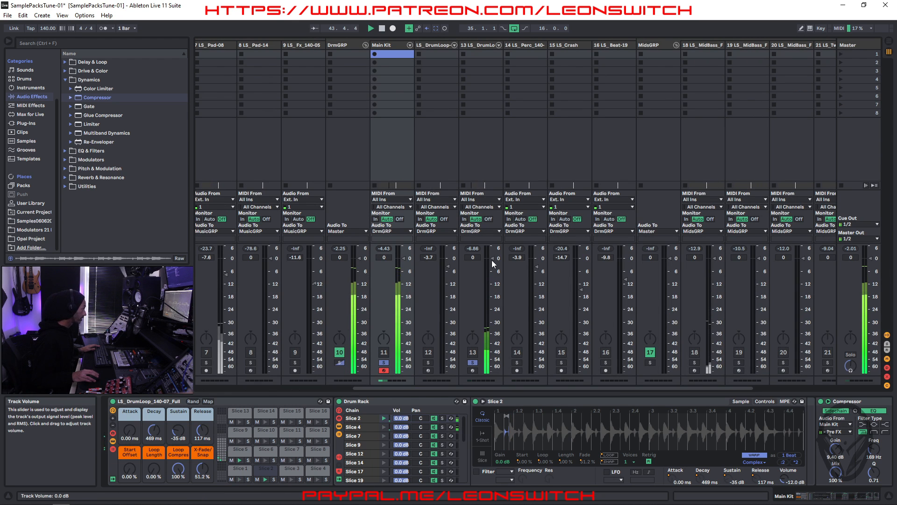
left_click_drag(492, 259, 492, 263)
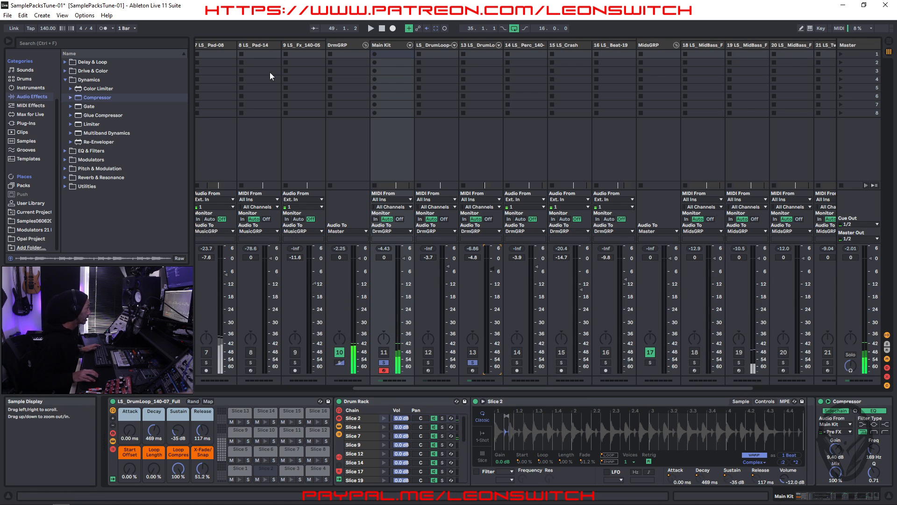
Freeze and flatten the Main Kit track to audio, and select it in Arrangement View
left_click(394, 45)
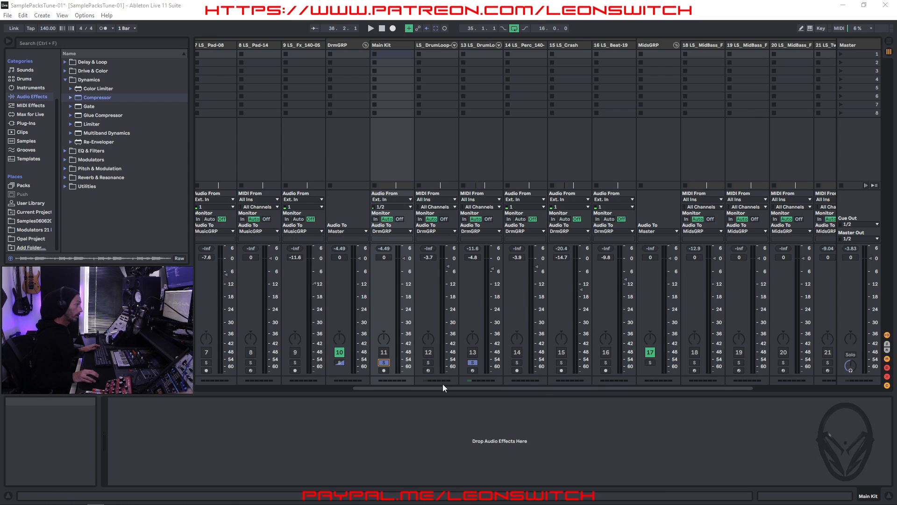
left_click(382, 46)
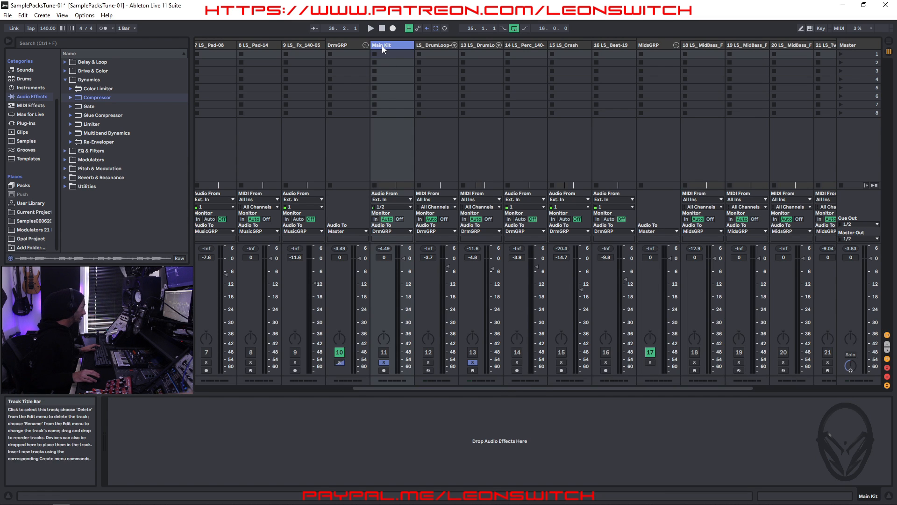
key("Tab")
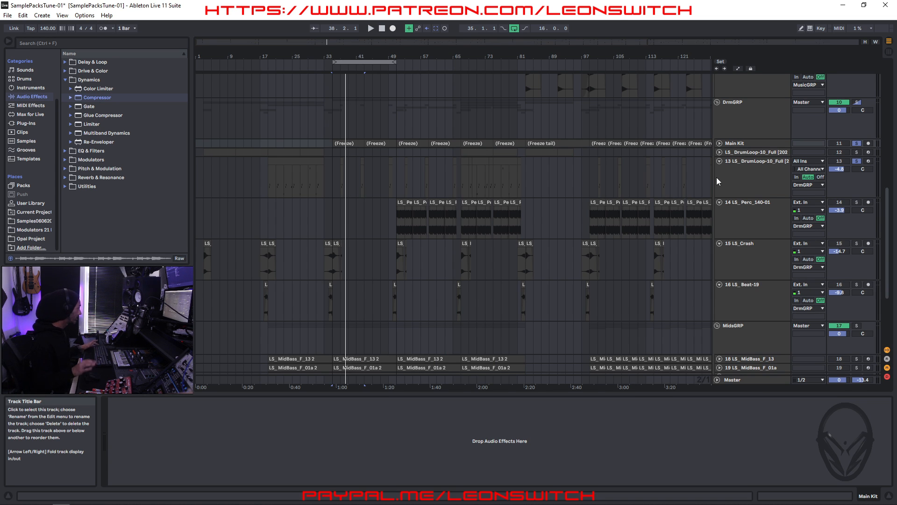
left_click(750, 141)
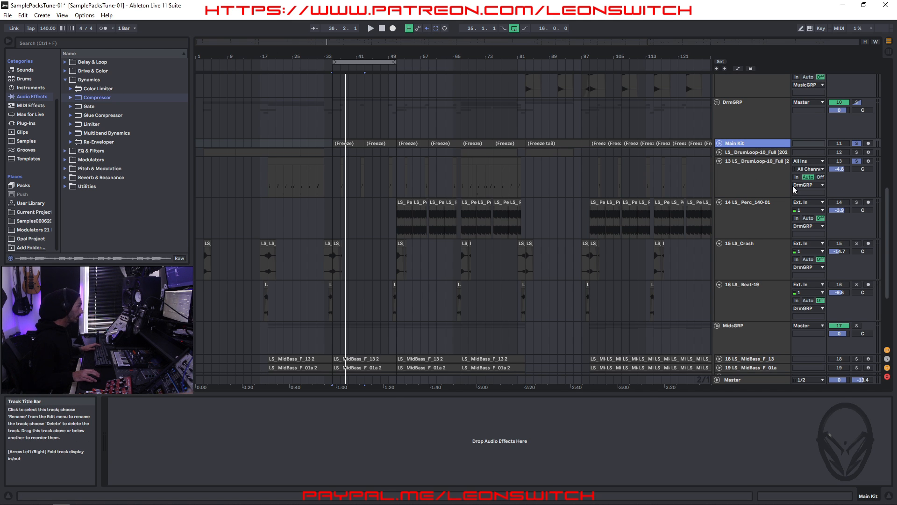
Play from the flattened Main Kit clip at bar 35 and set track 13's volume to -6.5 dB in the mixer
left_click(762, 163)
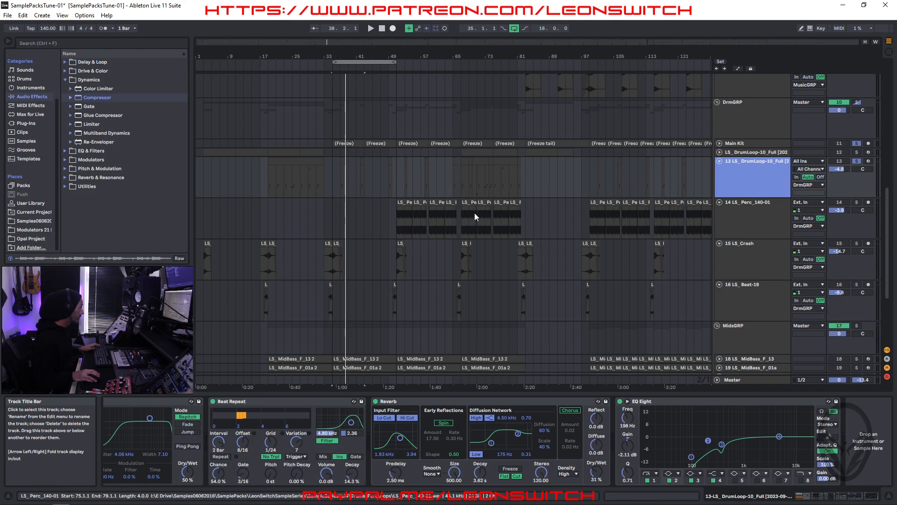
left_click(341, 141)
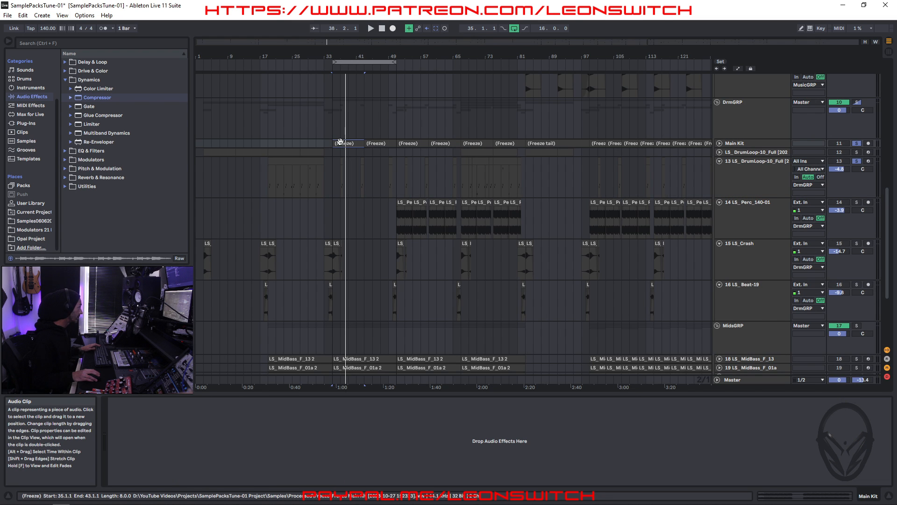
key("Tab")
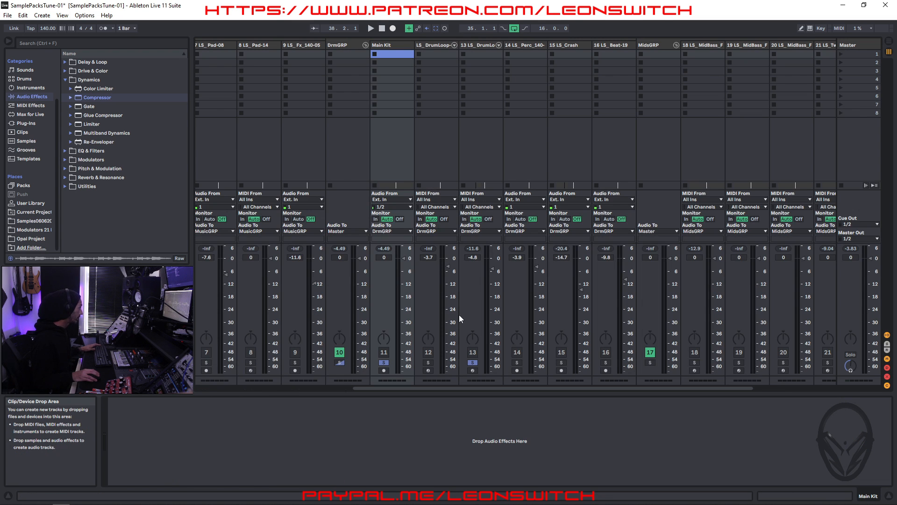
key("space")
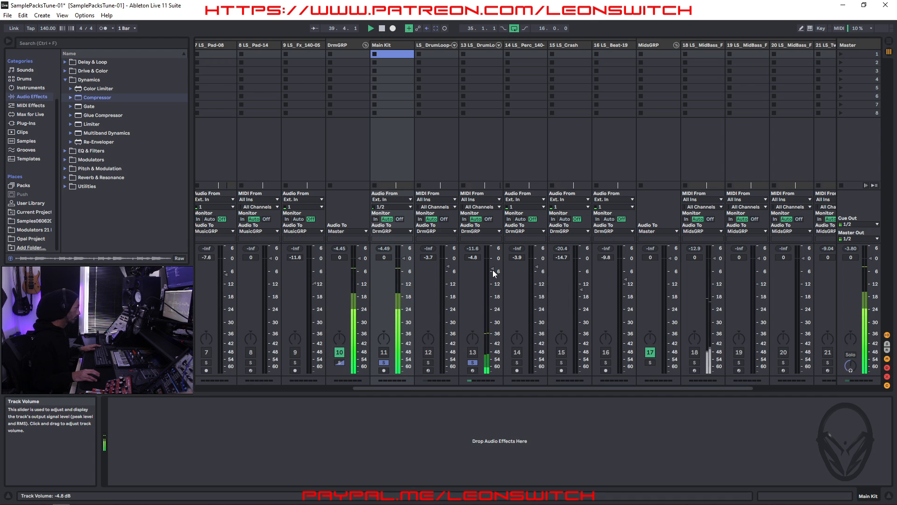
left_click_drag(493, 273, 493, 278)
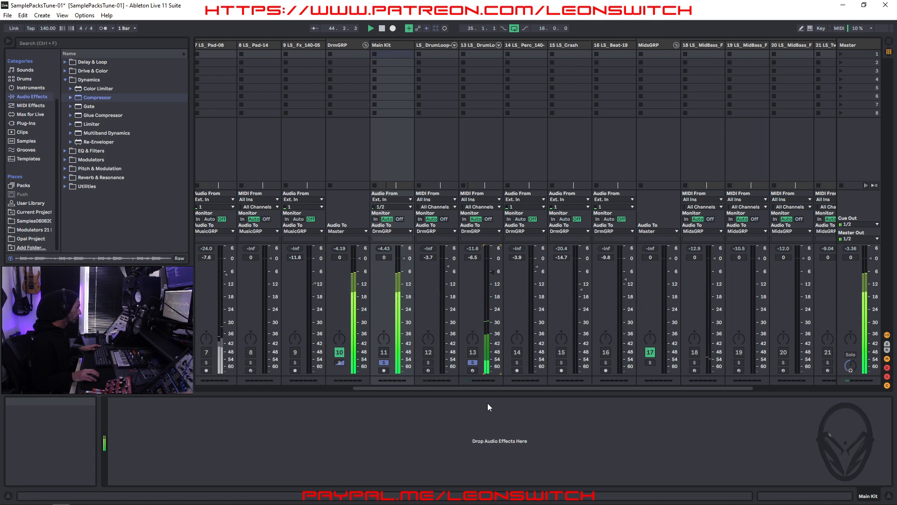
Solo the LS_Crash track alone and play its crash clip at bar 35
key("Tab")
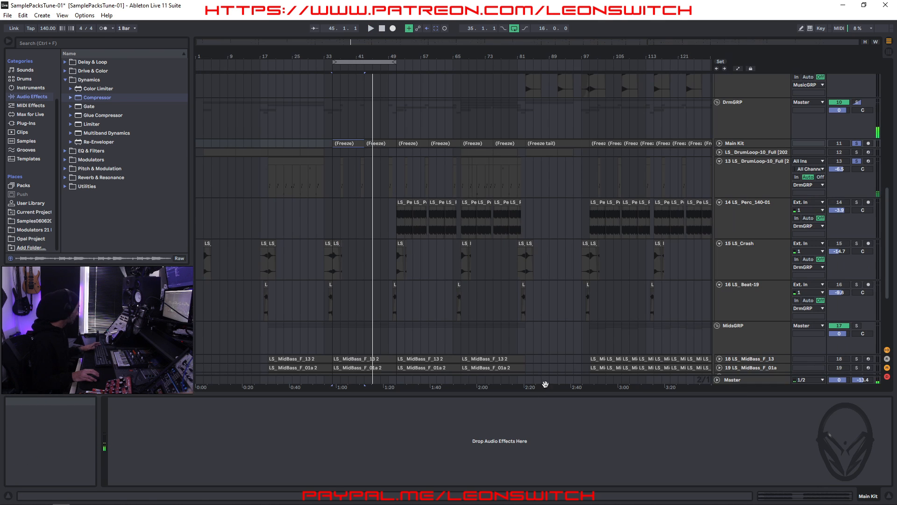
left_click(335, 243)
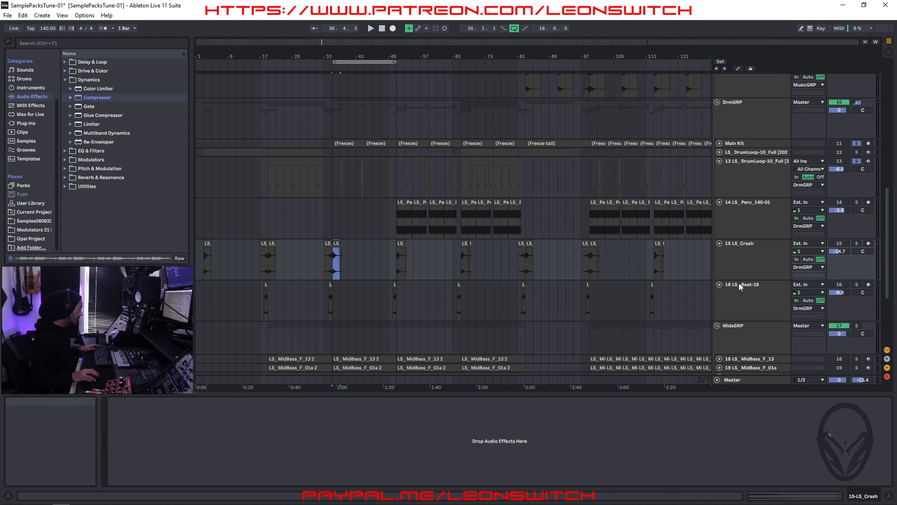
left_click(754, 242)
key("Tab")
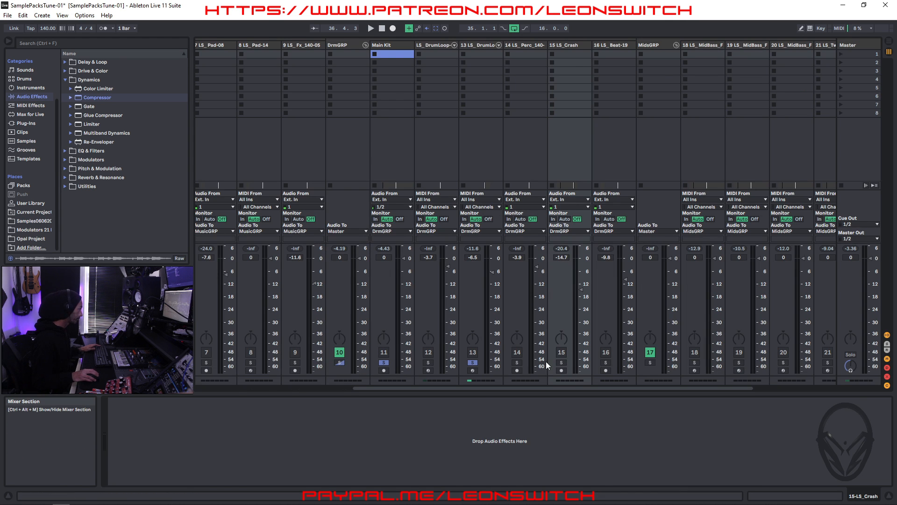
left_click(561, 363)
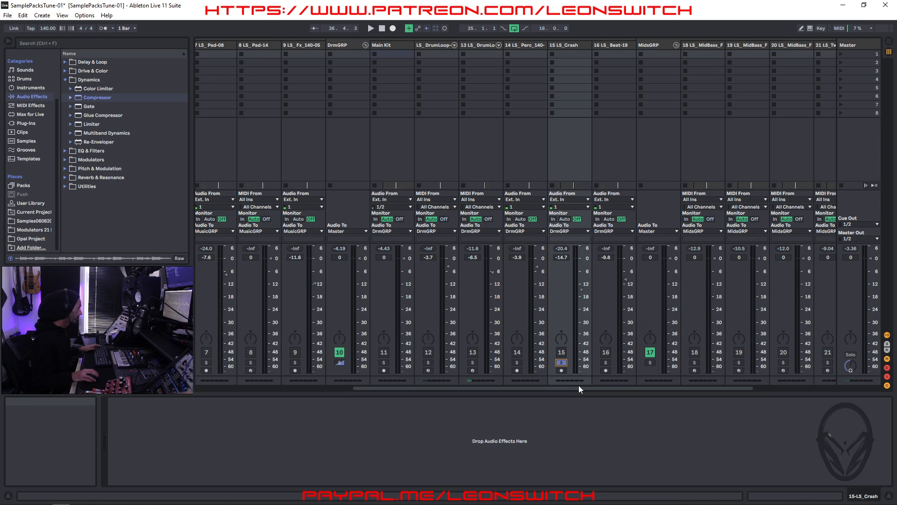
key("space")
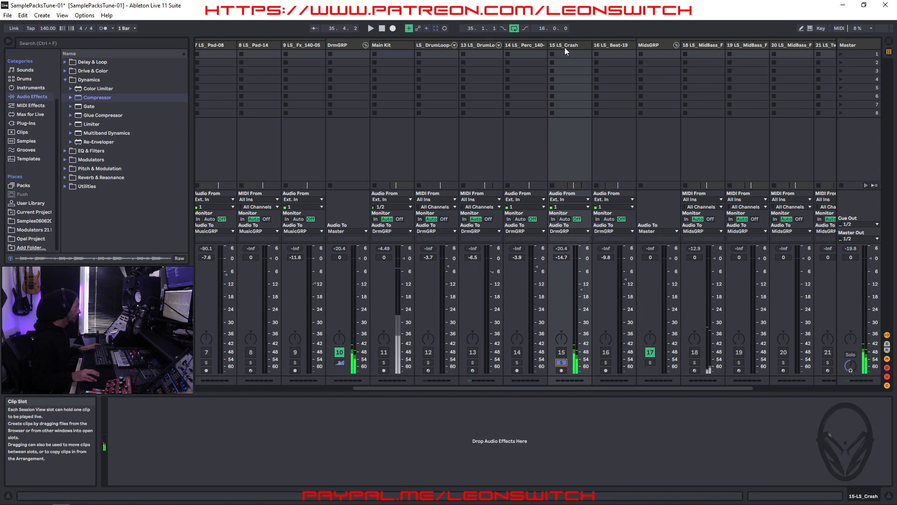
Move the LS_Crash track out of DrmGRP to directly before MidsGRP, and solo Main Kit together with it
left_click(565, 45)
left_click_drag(562, 44, 637, 47)
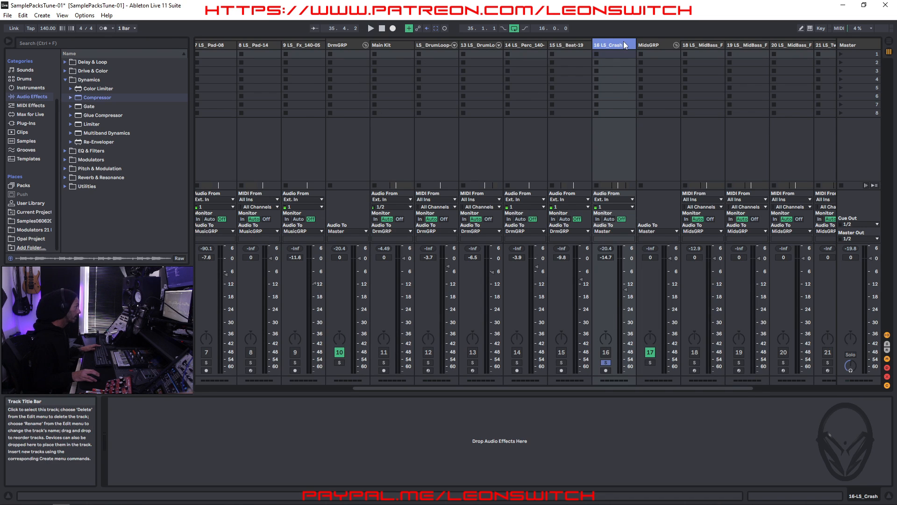
key("space")
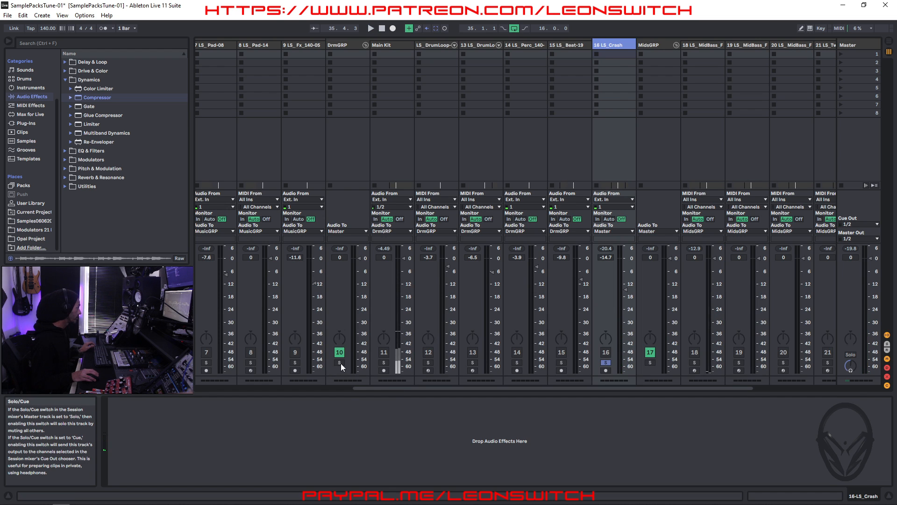
left_click(383, 363, "ctrl")
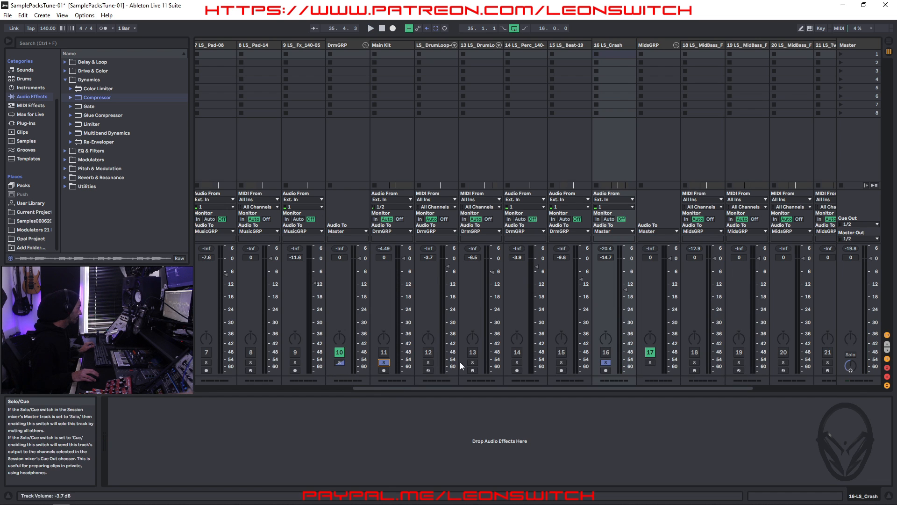
Add the 13 LS_DrumLoop track to the soloed tracks, play the loop, and lower the 16 LS_Crash volume to -17.5 dB
left_click(473, 362, "ctrl")
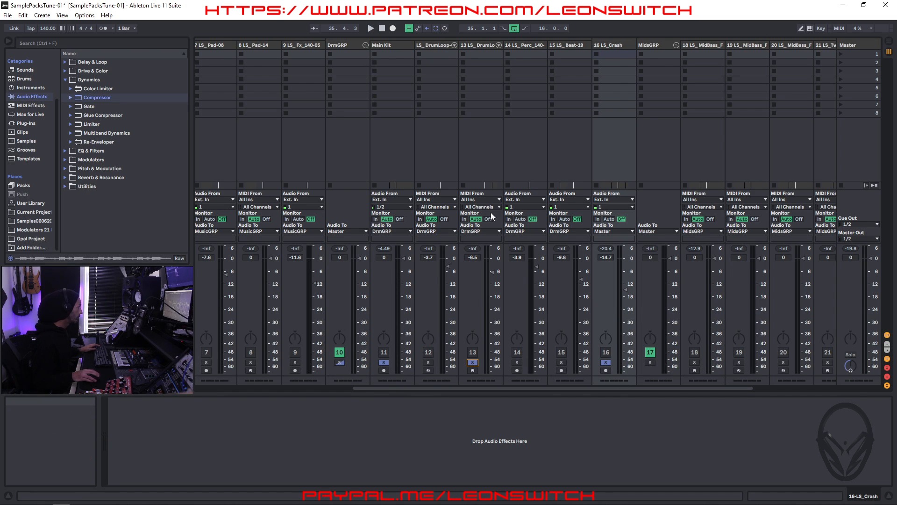
key("space")
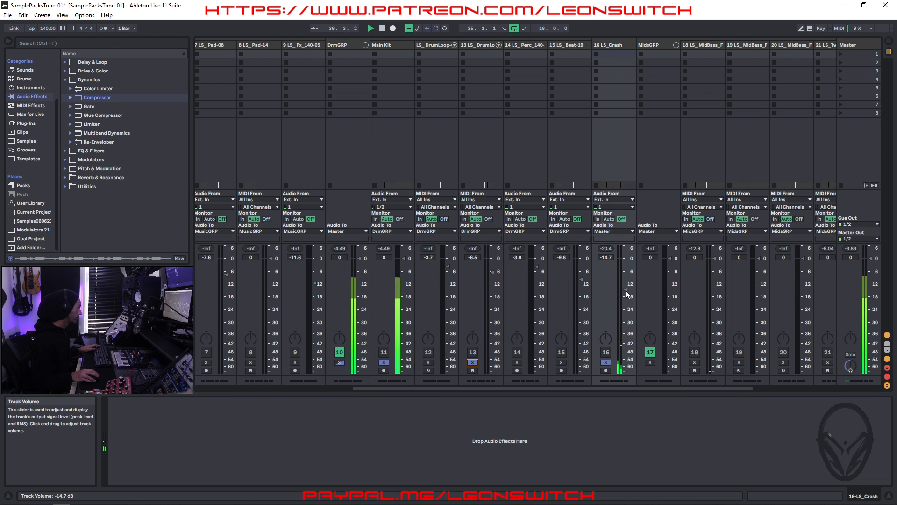
left_click_drag(627, 291, 626, 297)
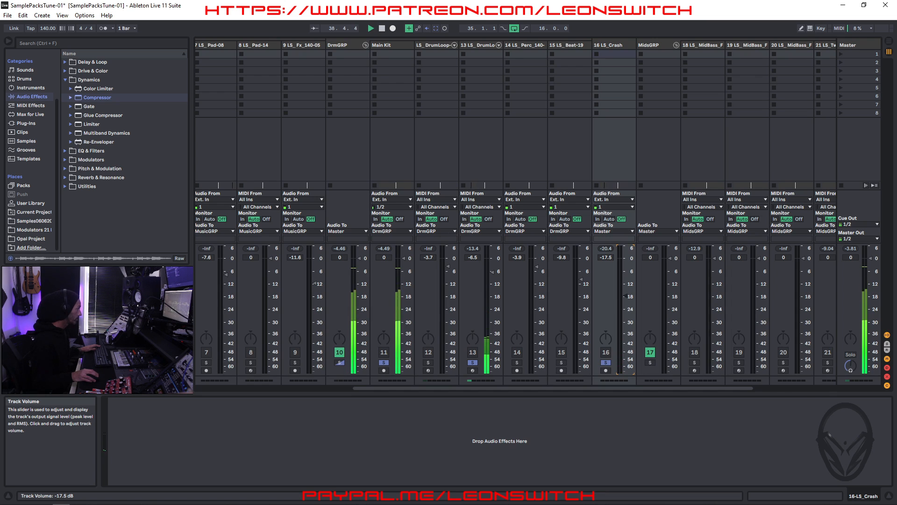
Add a Reverb to the 16 LS_Crash track with Dry/Wet at 25 % and Decay at 2.20 s, and listen to it
left_click(612, 45)
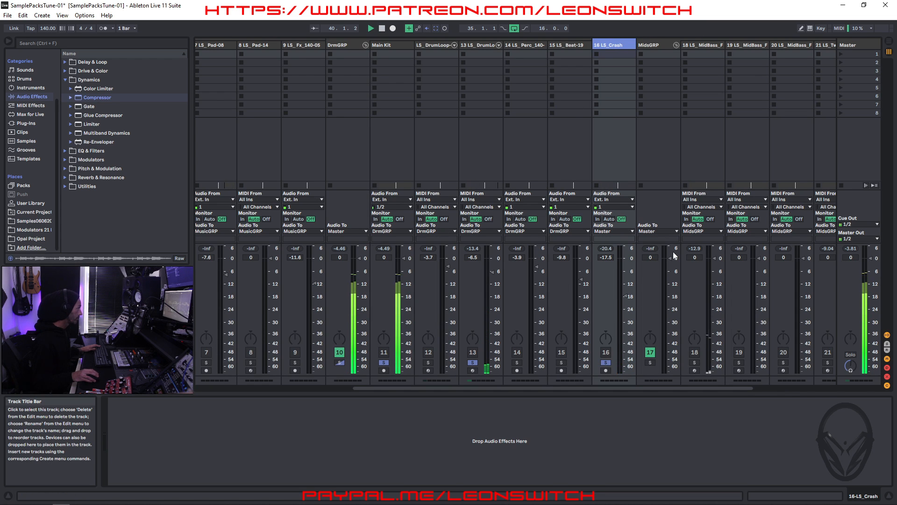
left_click(66, 177)
double_click(95, 169)
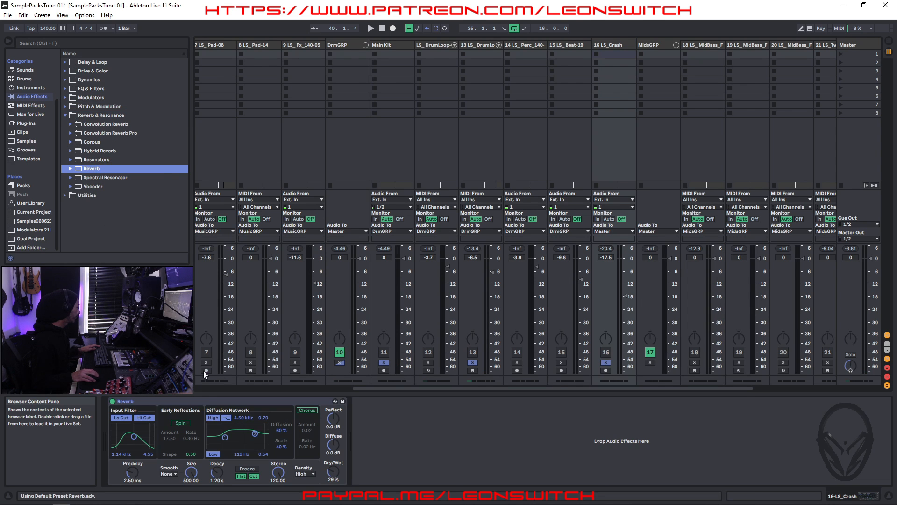
left_click(333, 471)
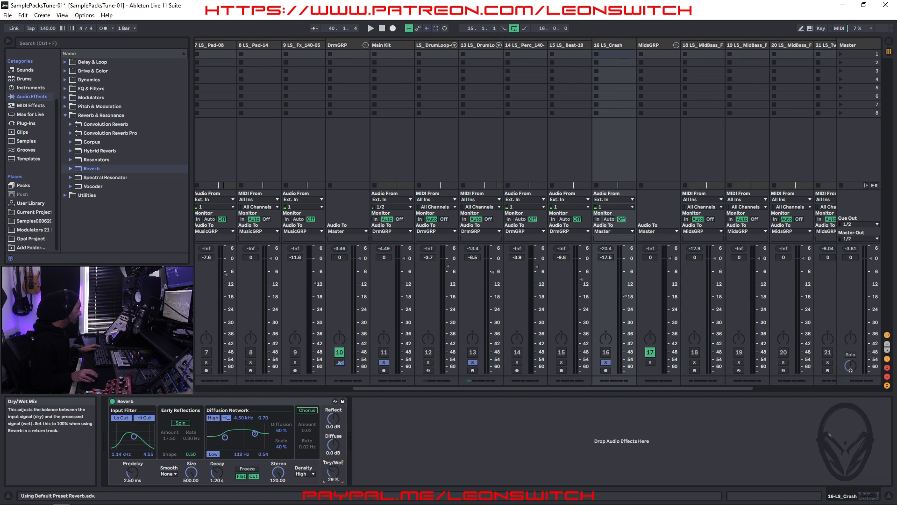
left_click_drag(333, 471, 333, 472)
left_click(218, 479)
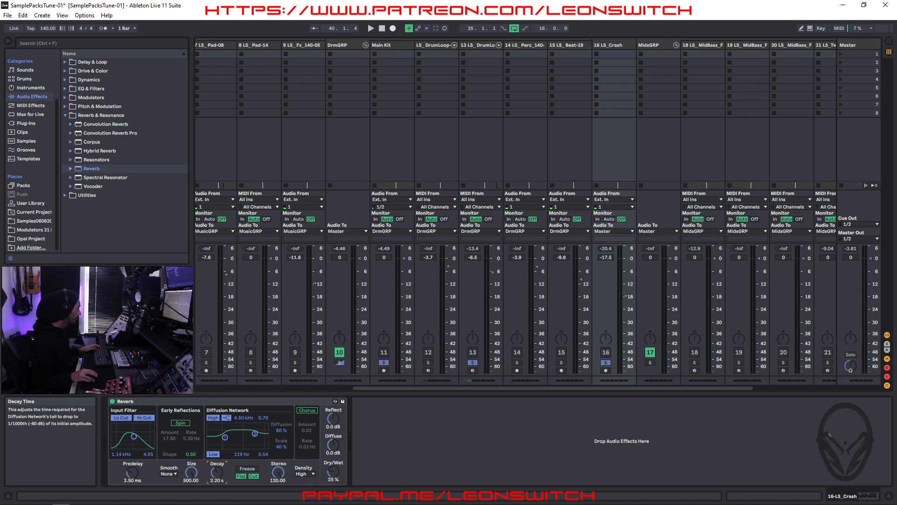
key("space")
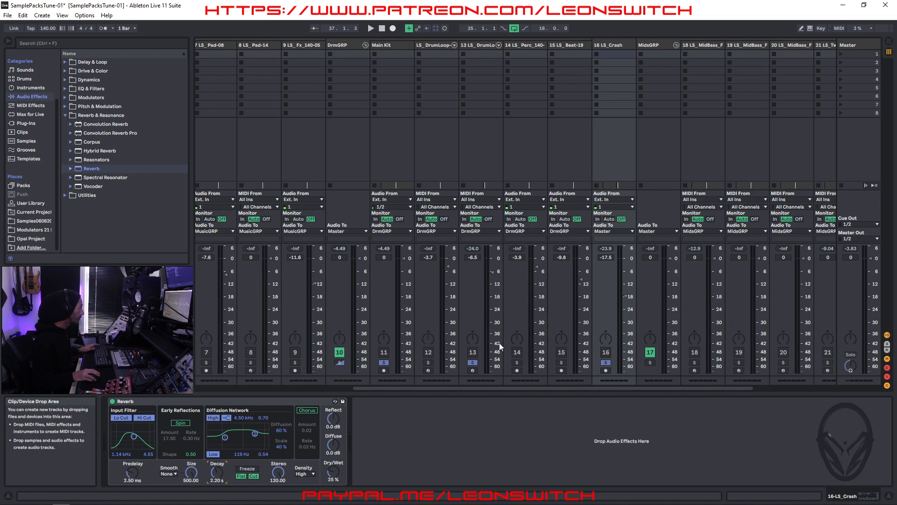
Show the arrangement and shift the 16-bar loop region to start at bar 51, where the percussion clips begin
key("Tab")
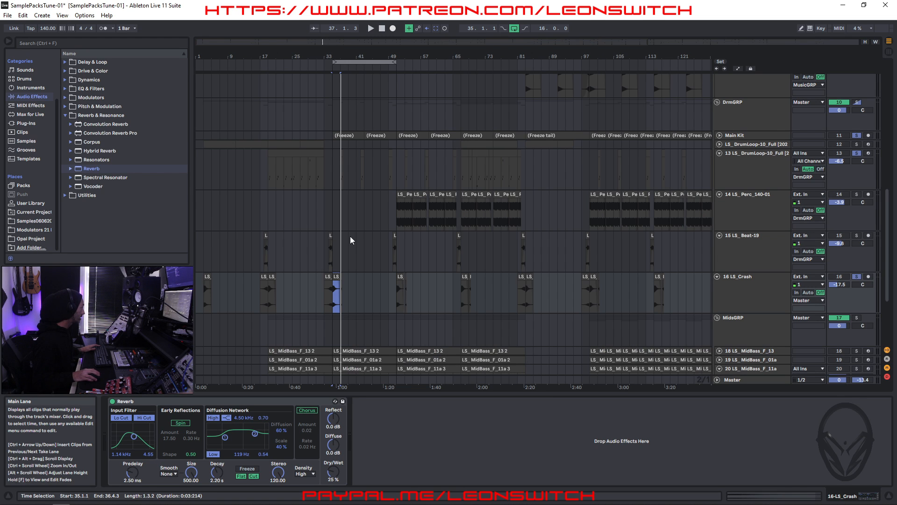
left_click(368, 62)
left_click_drag(368, 62, 433, 63)
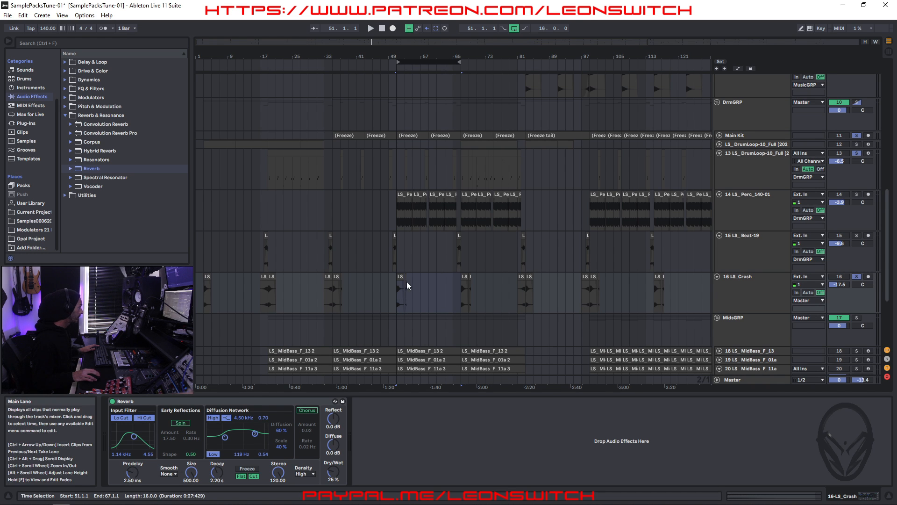
Add the 14 LS_Perc_140-01 track to the soloed tracks, lower its volume to -16.6 dB during playback, and compare the mix without it
left_click(408, 210)
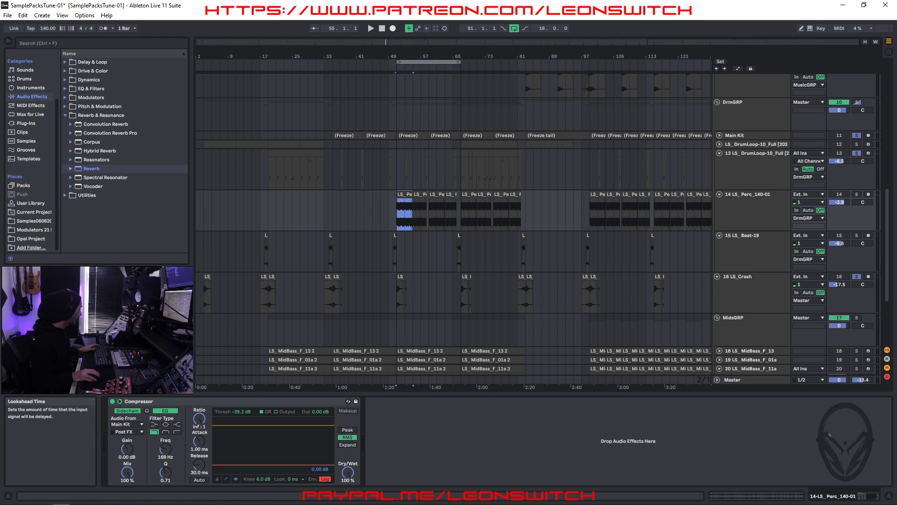
key("Tab")
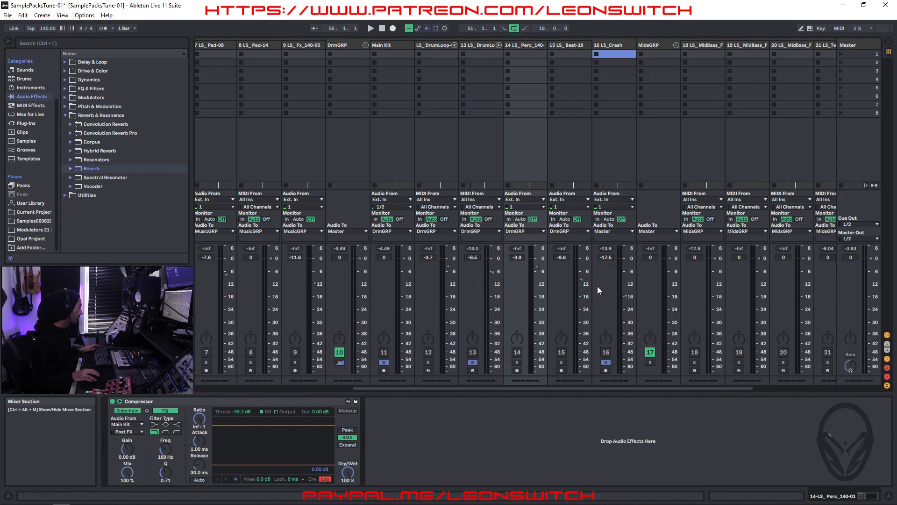
left_click(517, 362)
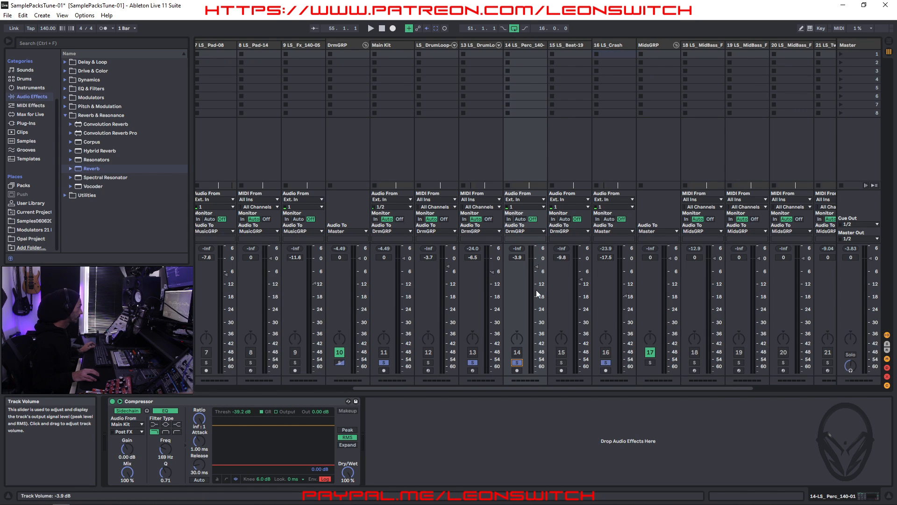
key("space")
left_click_drag(537, 370, 537, 295)
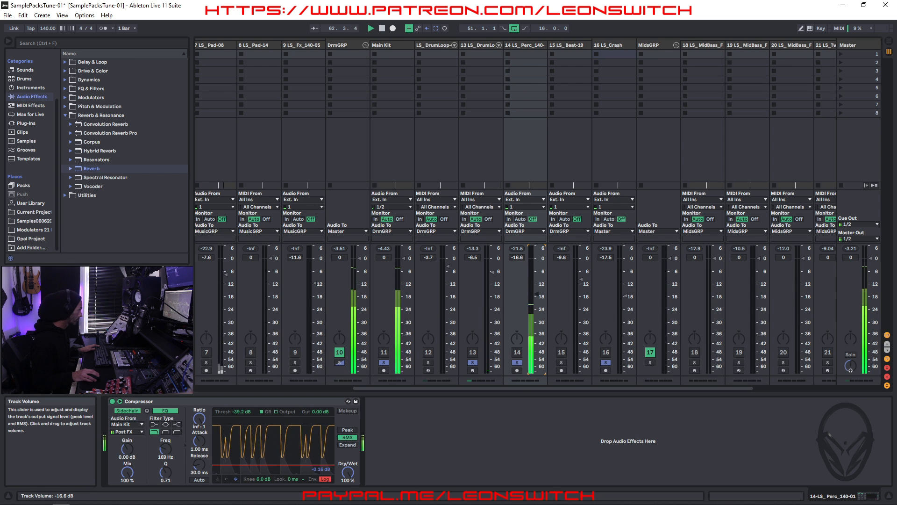
left_click(517, 362)
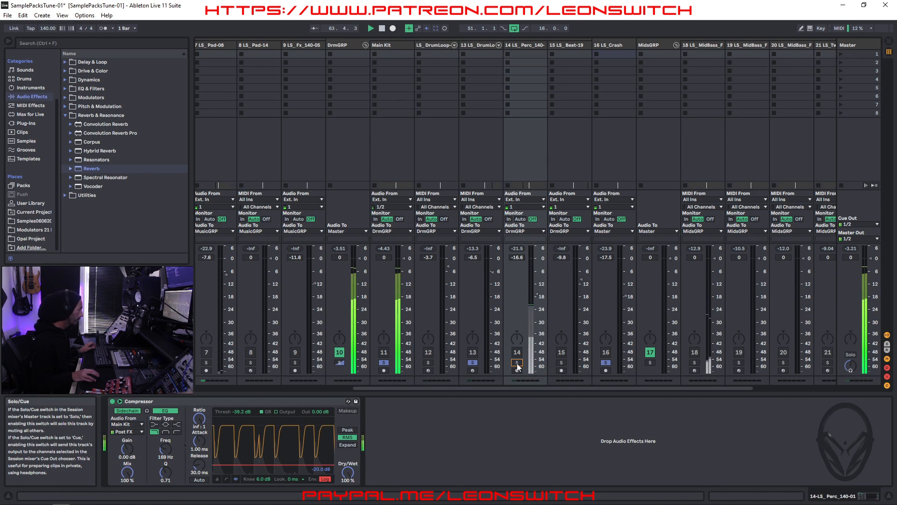
left_click(517, 363)
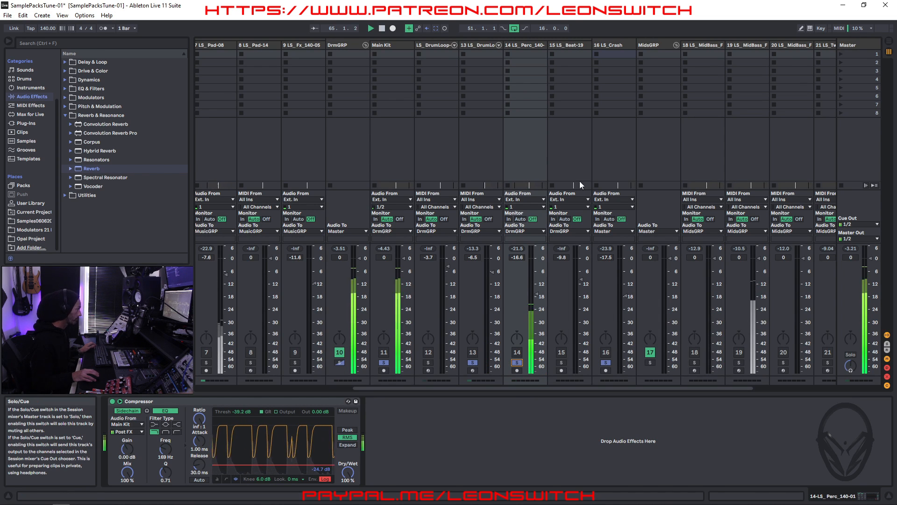
Add an Auto Filter after the Compressor on the percussion track, set to high-pass at about 495 Hz with 4.0 % resonance
left_click(529, 49)
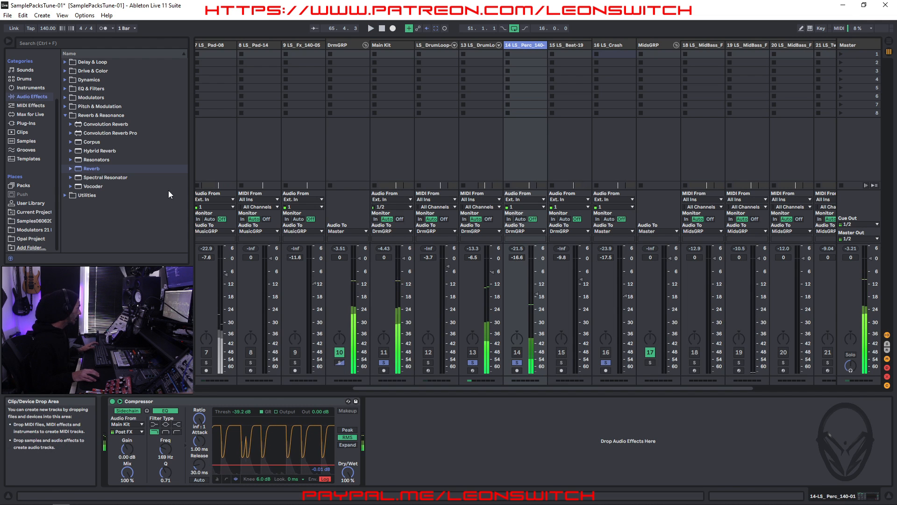
left_click(73, 91)
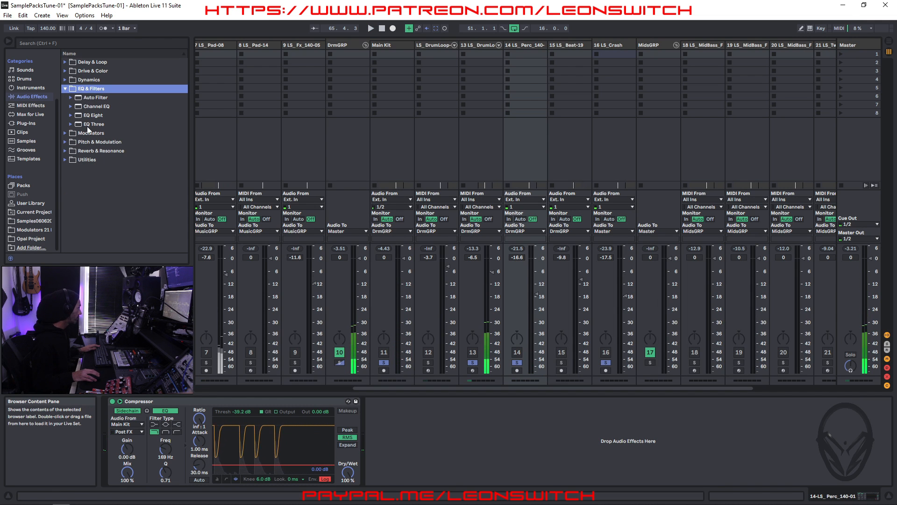
left_click(94, 99)
left_click_drag(94, 99, 406, 435)
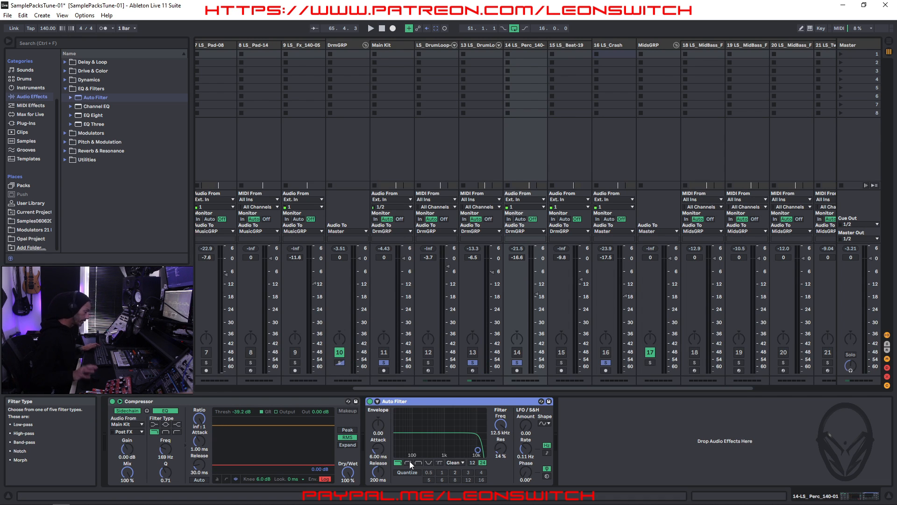
left_click(409, 461)
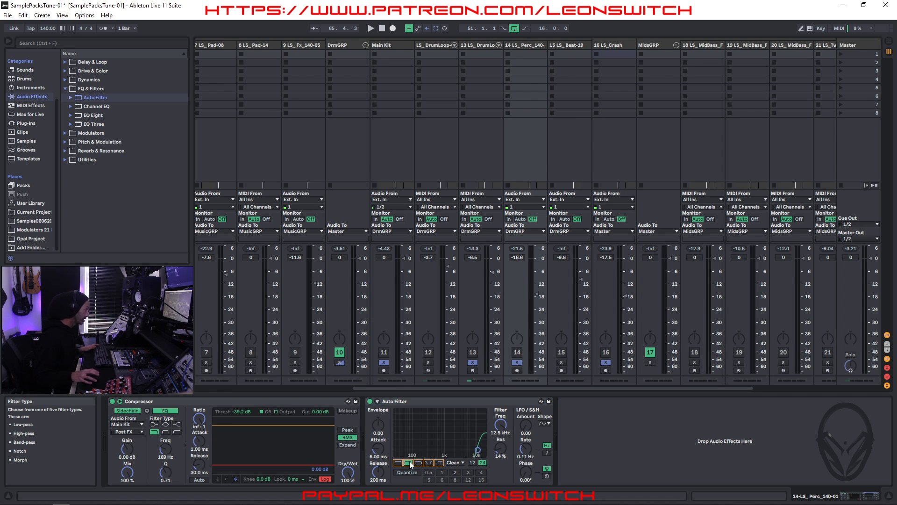
left_click_drag(477, 449, 435, 452)
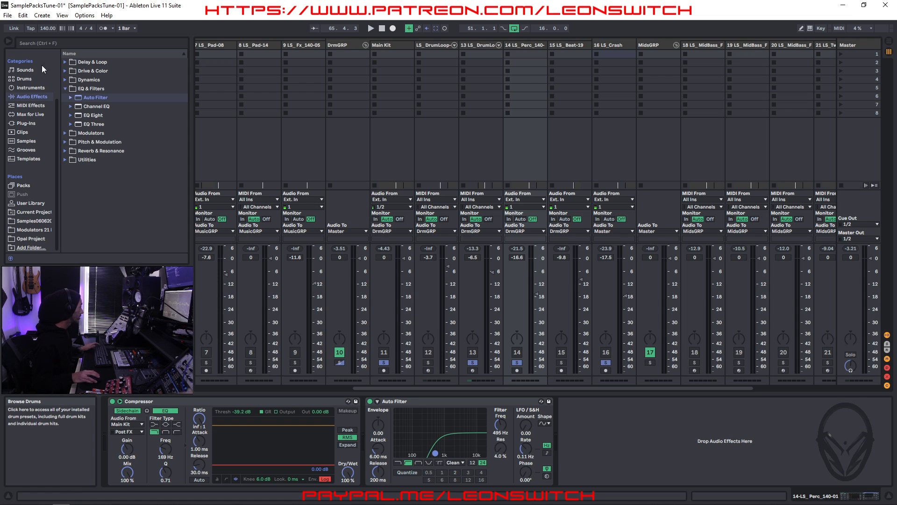
Try an EQ Eight on the percussion track with band 1 as a low cut at about 261 Hz, and delete the device
left_click_drag(93, 115, 645, 444)
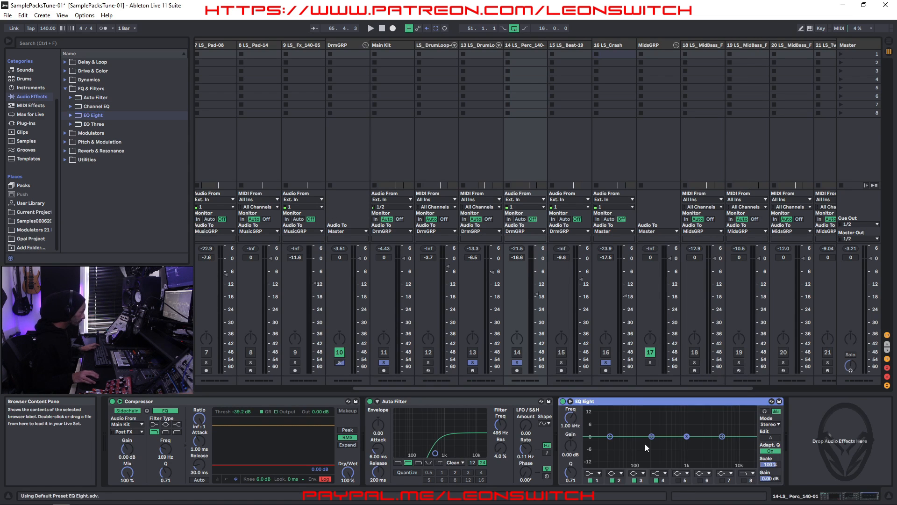
left_click(593, 473)
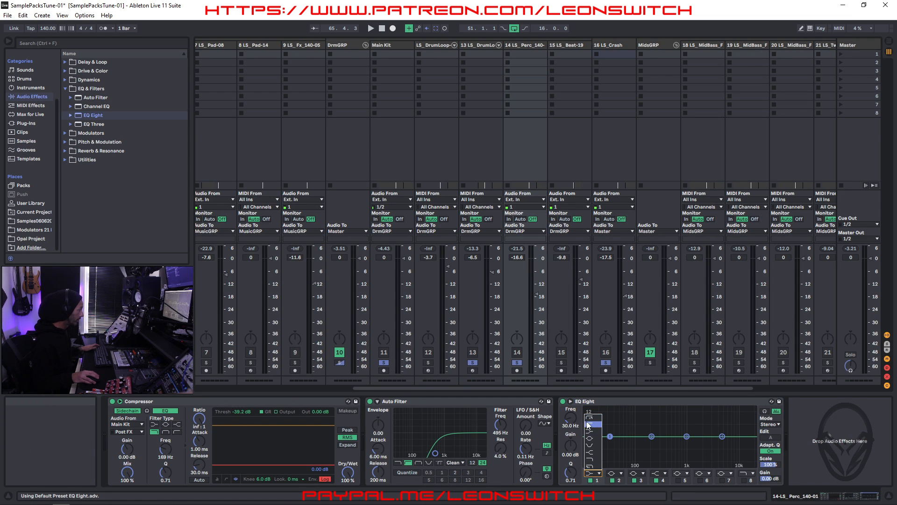
left_click(590, 417)
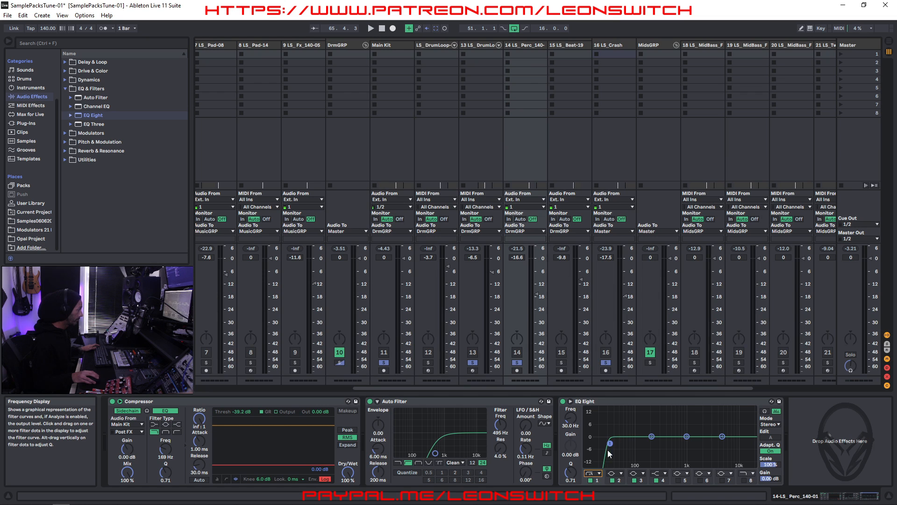
left_click_drag(610, 445, 656, 446)
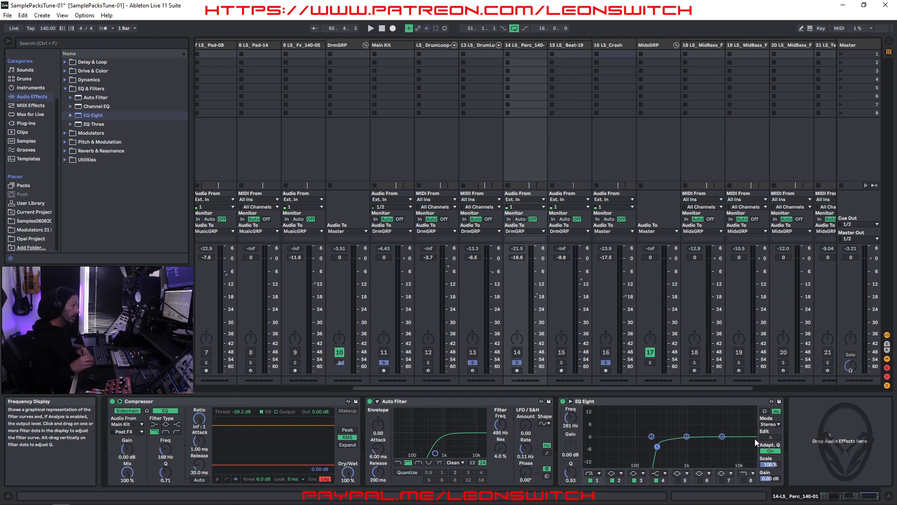
left_click(689, 398)
key("Delete")
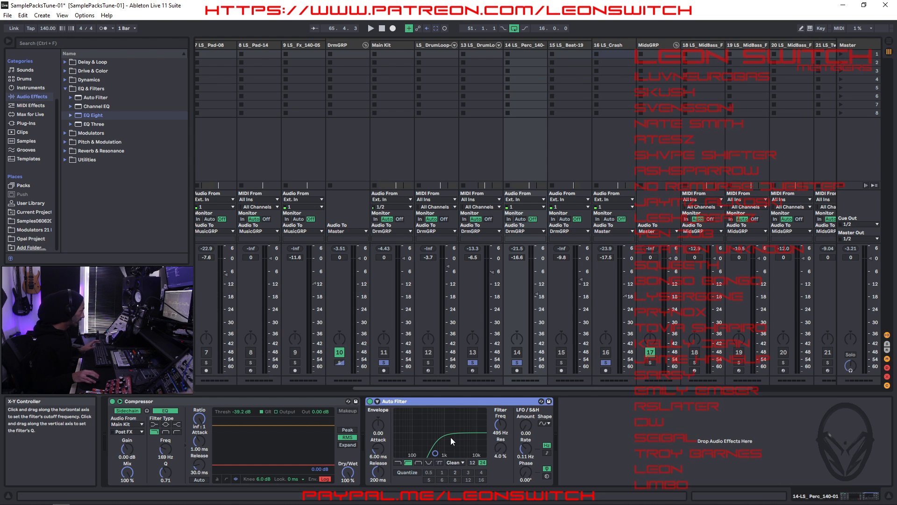
Sweep the Auto Filter cutoff from about 70 Hz up to about 1.44 kHz with 8.0 % resonance during playback
left_click_drag(430, 459, 410, 455)
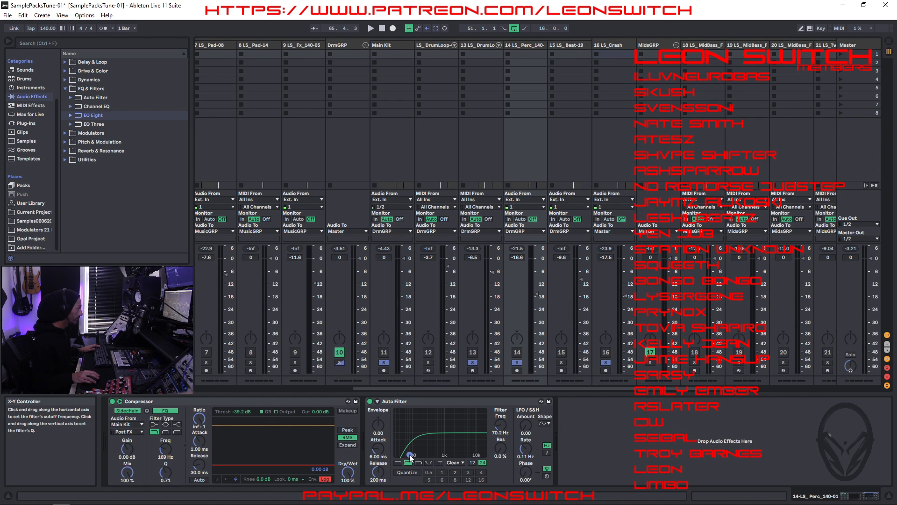
key("space")
left_click_drag(411, 456, 449, 451)
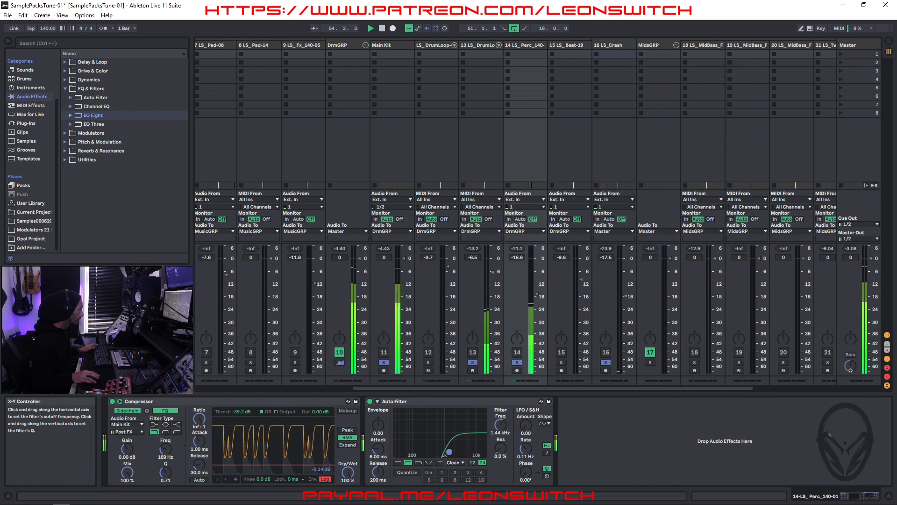
Solo only the percussion track and bring its Auto Filter cutoff down to about 658 Hz with 16 % resonance while listening
left_click(517, 363)
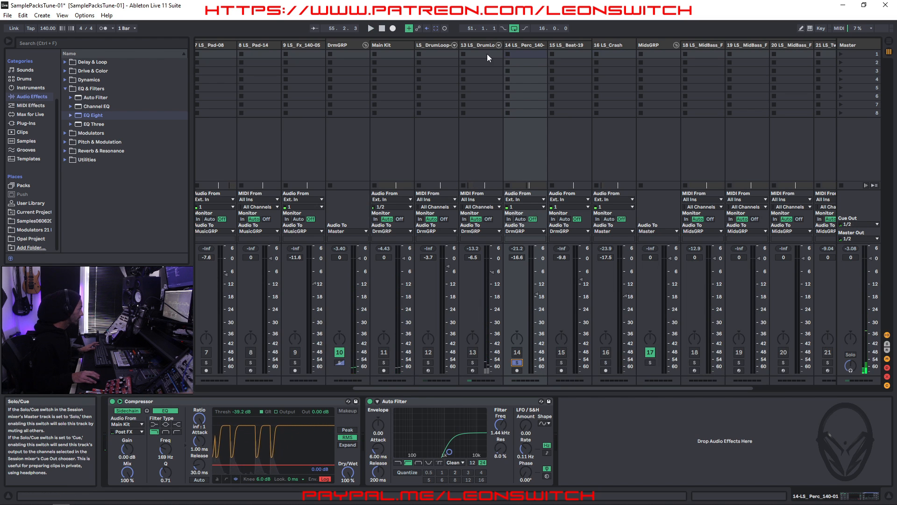
left_click(523, 47)
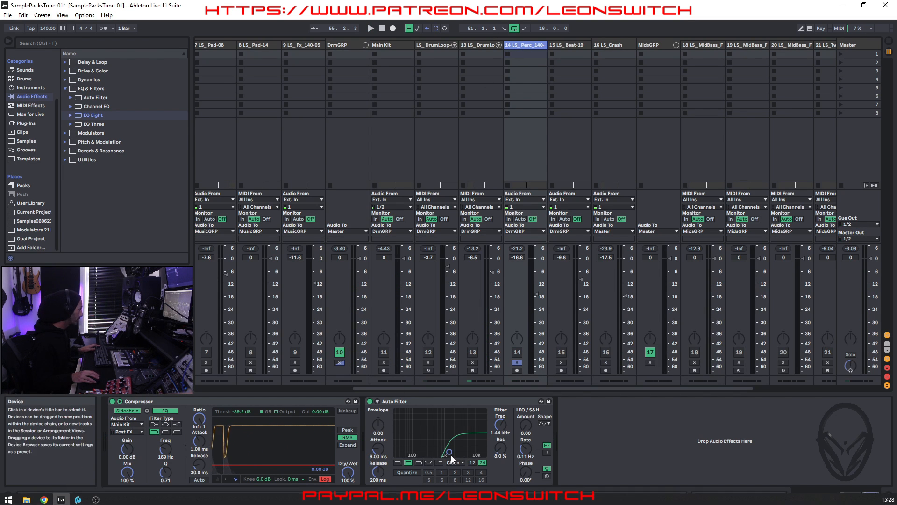
mouse_move(449, 451)
left_mouse_down()
mouse_move(397, 453)
mouse_move(444, 448)
left_mouse_up()
key("space")
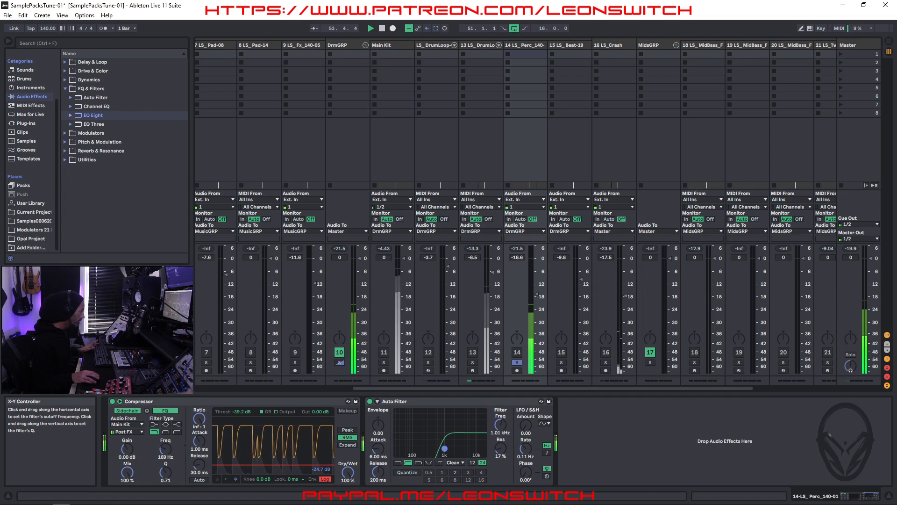
left_click_drag(440, 449, 437, 449)
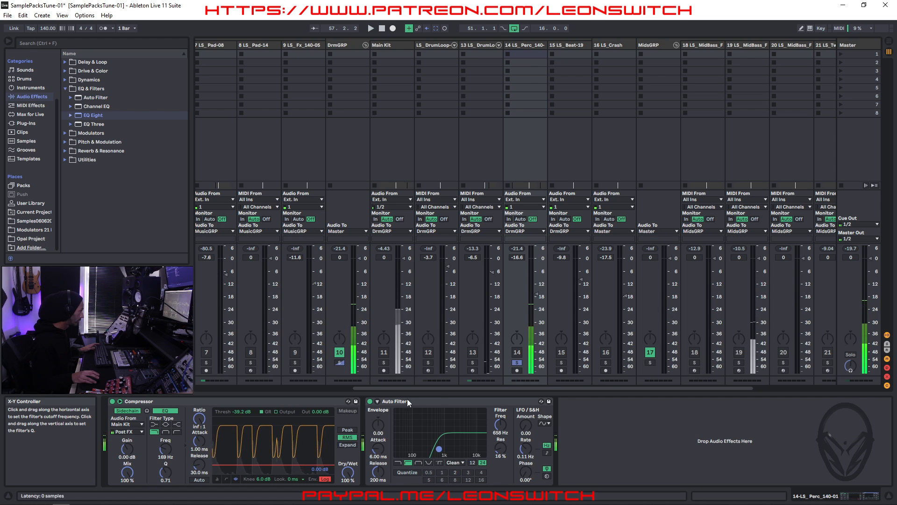
Add an EQ Eight after the Auto Filter and lower the filter cutoff to 26.0 Hz during playback to compare the low frequencies
left_click_drag(93, 115, 608, 428)
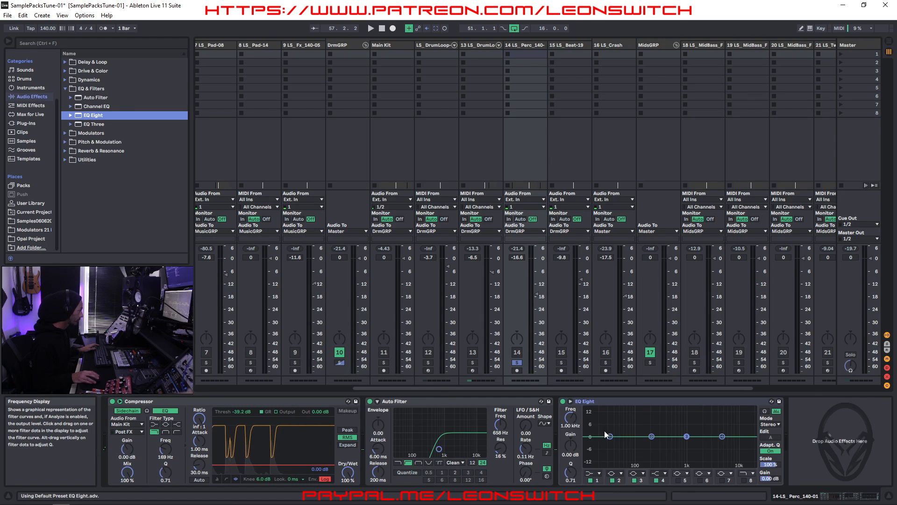
key("space")
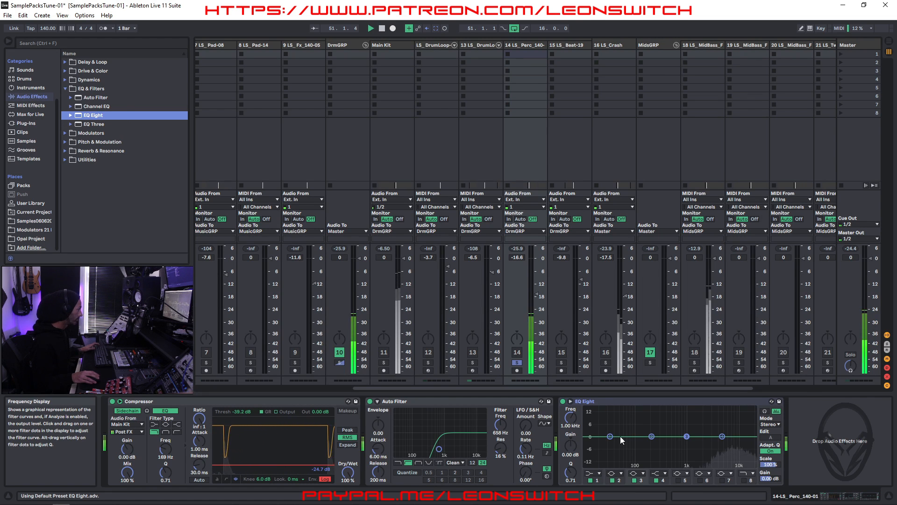
left_click_drag(439, 449, 397, 449)
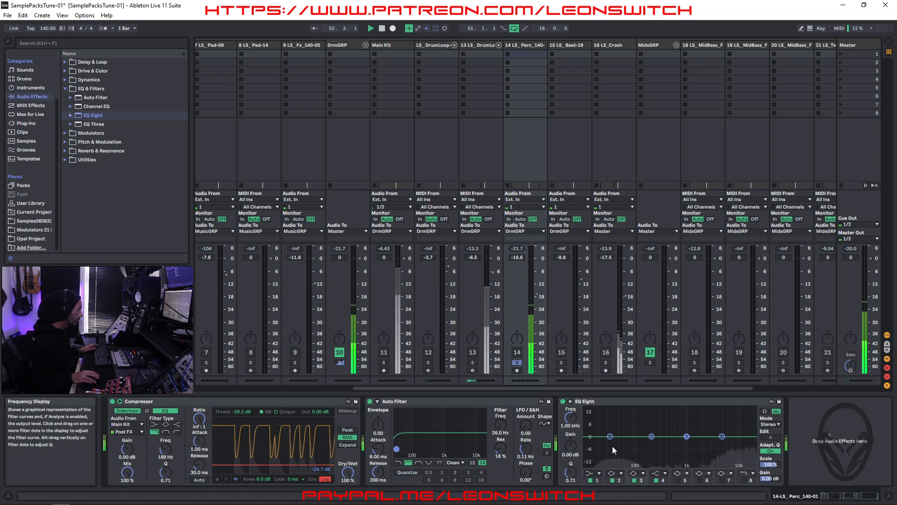
Raise the percussion track's Auto Filter cutoff to 814 Hz with 15 % resonance, and delete the EQ Eight after it
left_click_drag(397, 449, 442, 449)
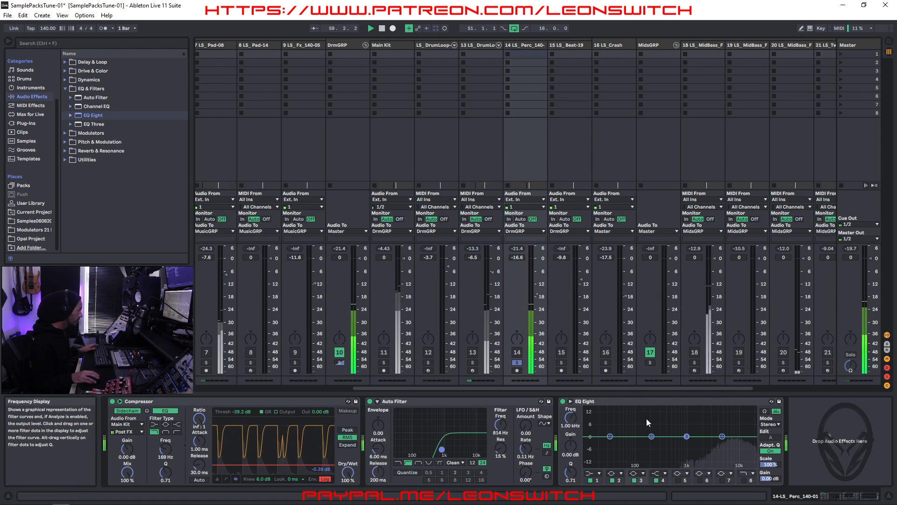
left_click(664, 400)
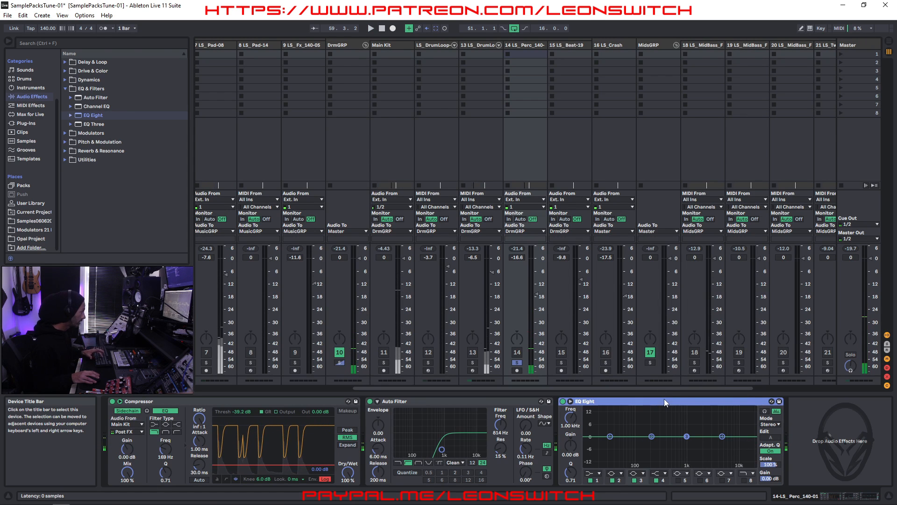
key("Delete")
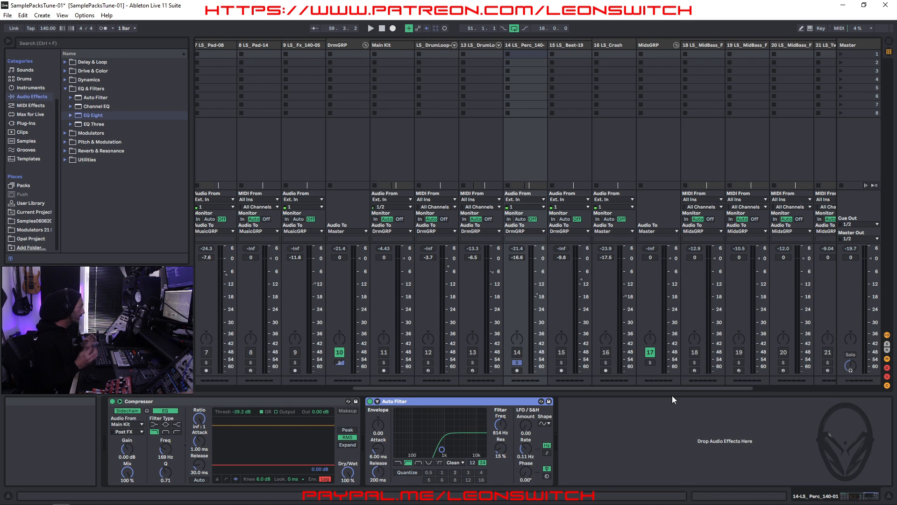
Solo the Main Kit, track 13 drum loop and crash alongside the percussion, and compare playback with and without the percussion
left_click(384, 362)
left_click(472, 363)
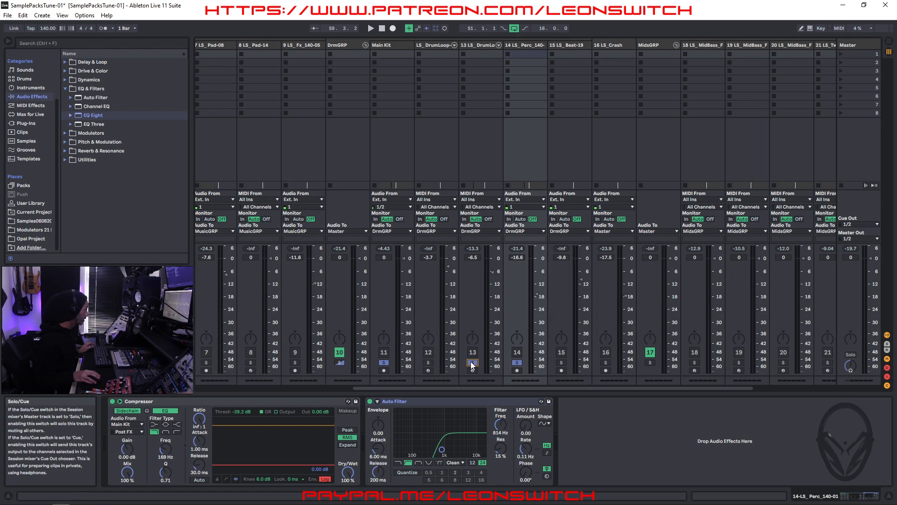
left_click(605, 363)
key("space")
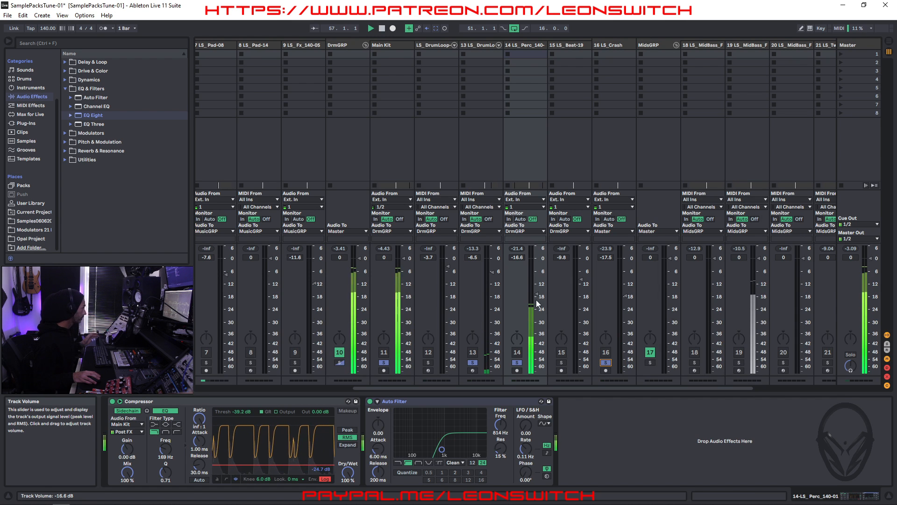
left_click(517, 362)
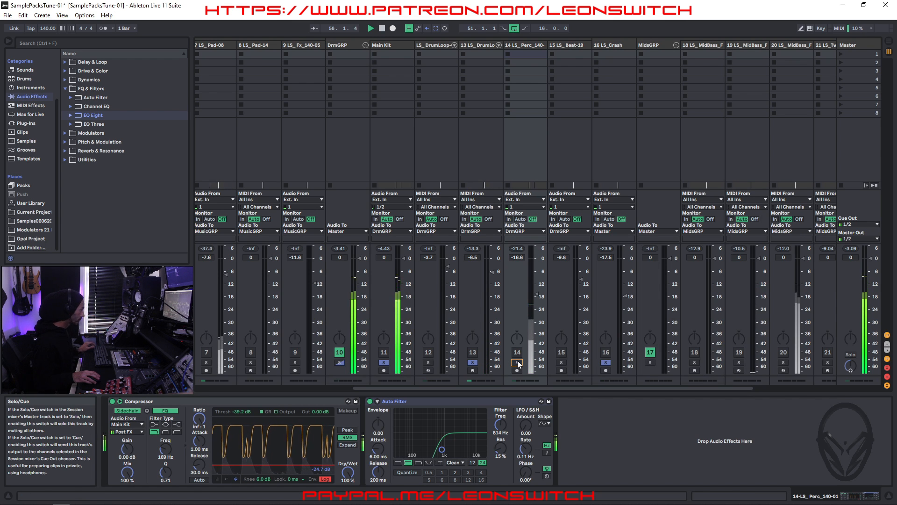
left_click(518, 363)
Try percussion track volumes between -13.8 dB and -7.8 dB during playback, settling on -14.7 dB
left_click_drag(538, 294, 537, 291)
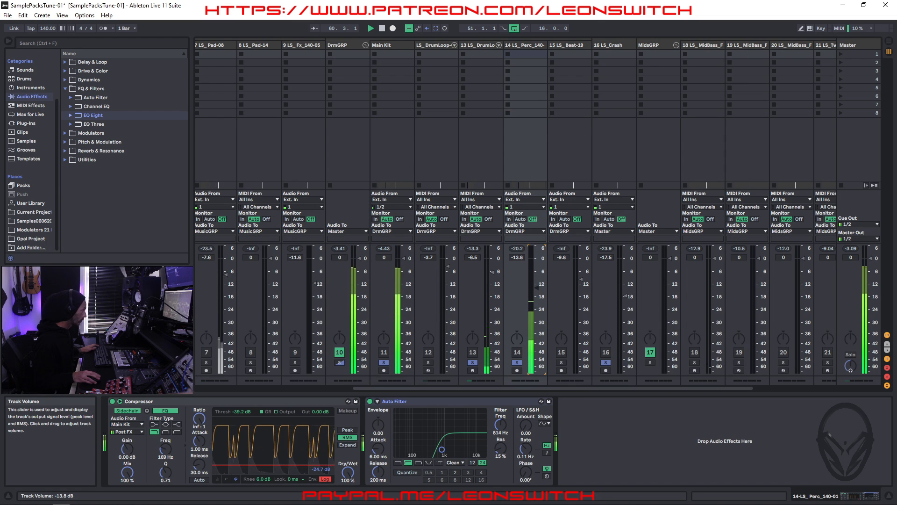
left_click_drag(537, 292, 537, 289)
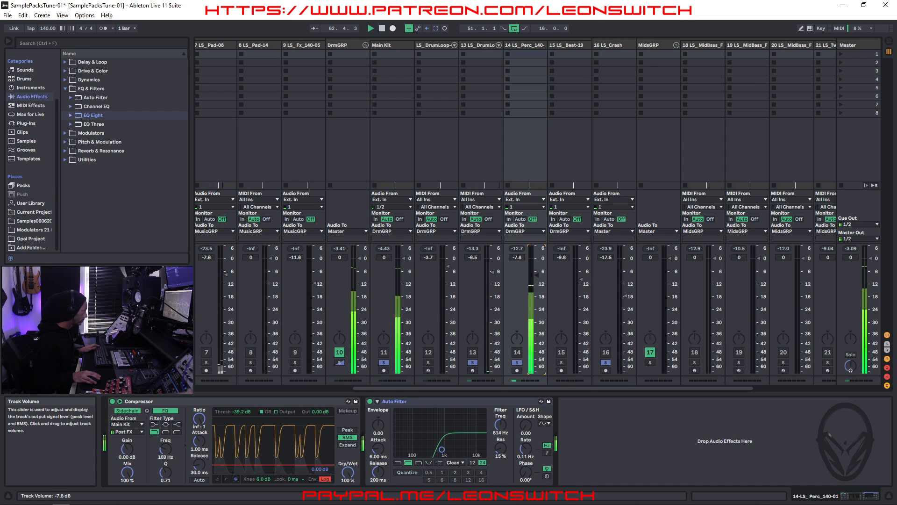
left_click_drag(537, 284, 537, 285)
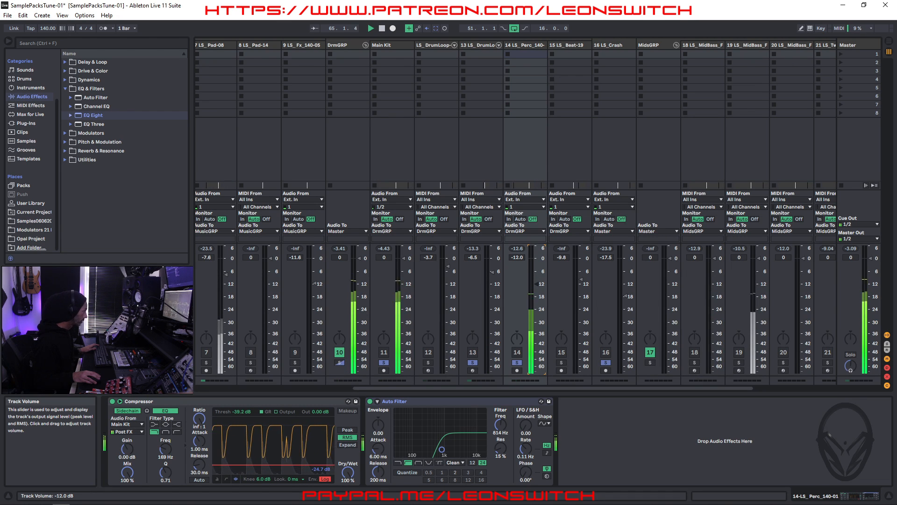
left_click_drag(537, 286, 537, 290)
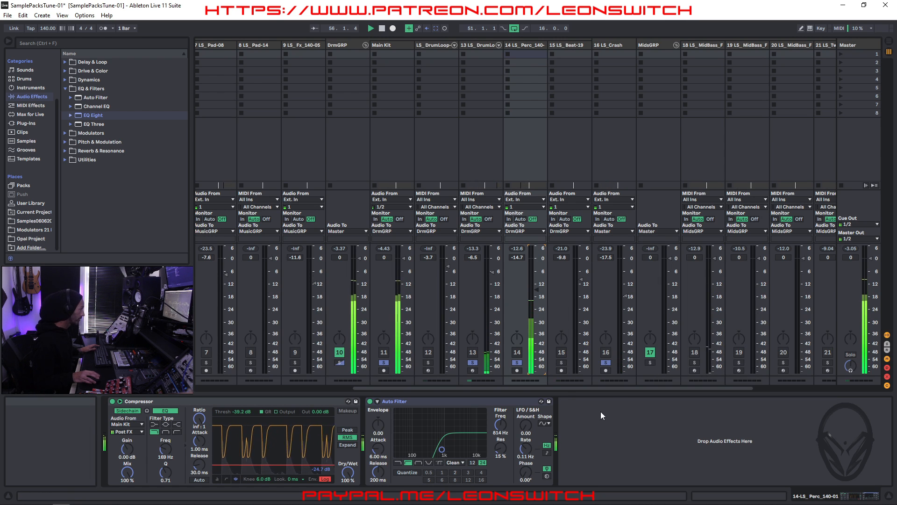
key("space")
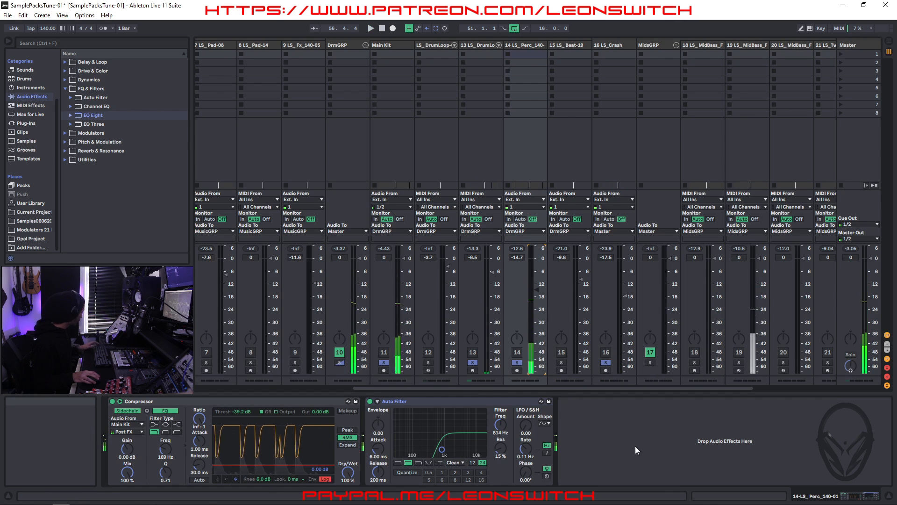
Select the LS_Beat-19 clip at bar 66 in the arrangement and play it with its track added to the soloed drums
key("Tab")
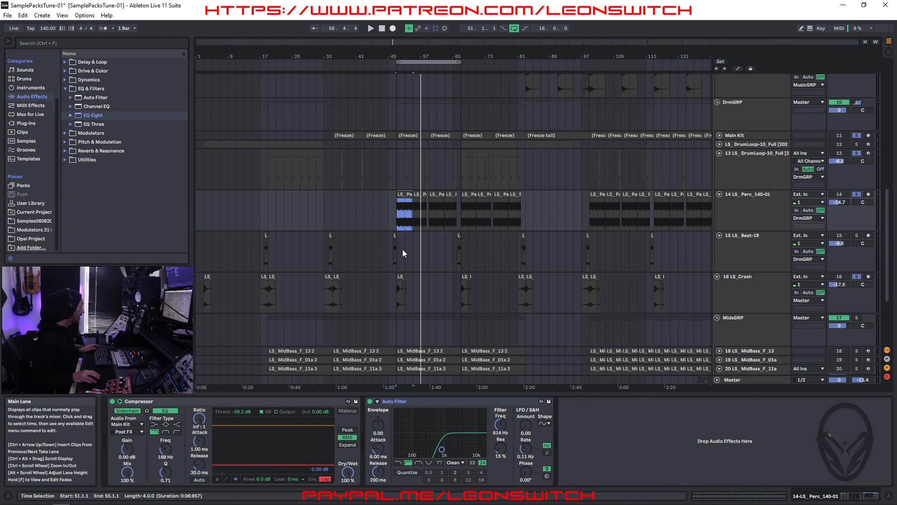
left_click(458, 234)
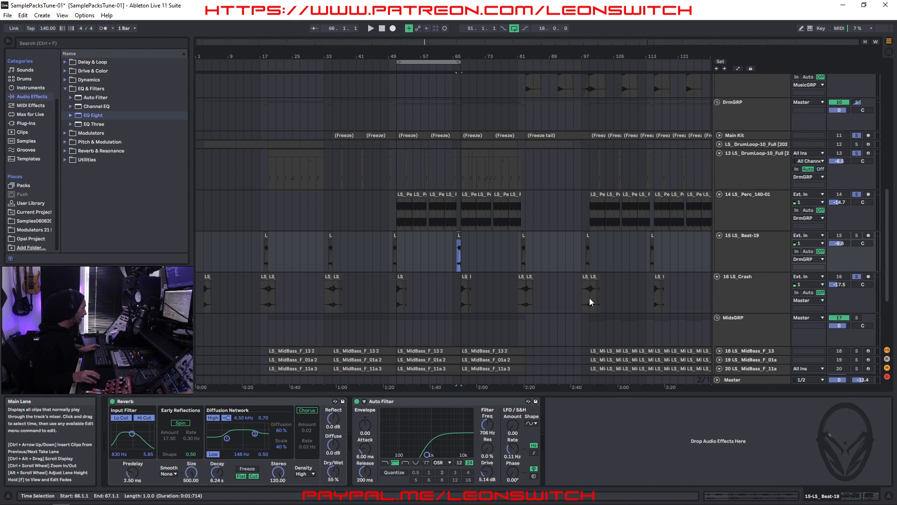
key("space")
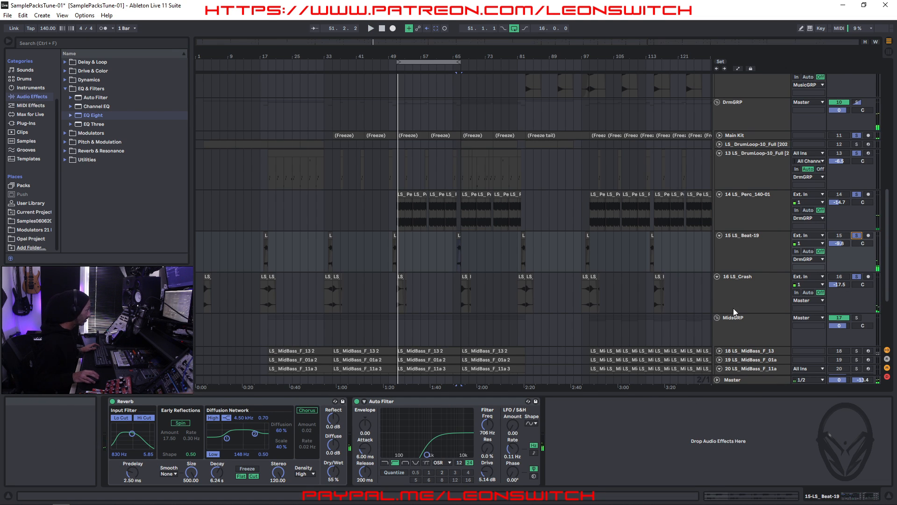
key("Tab")
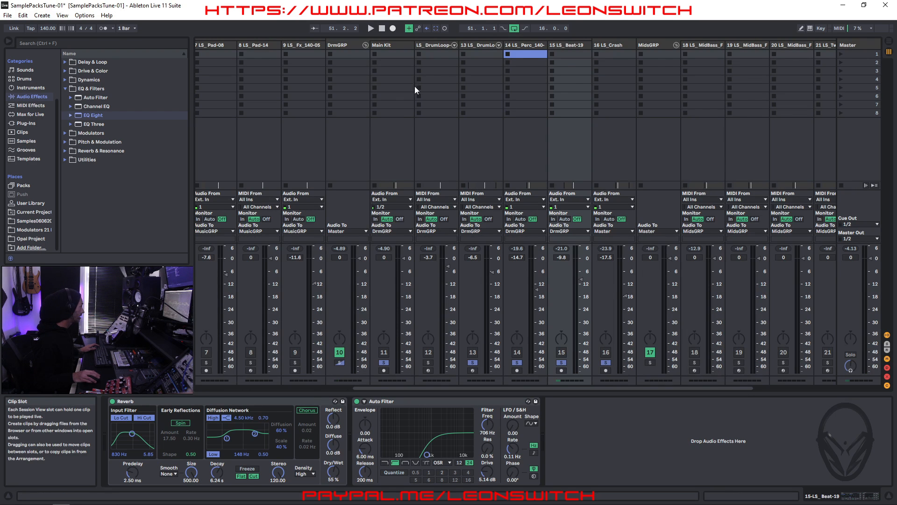
key("Tab")
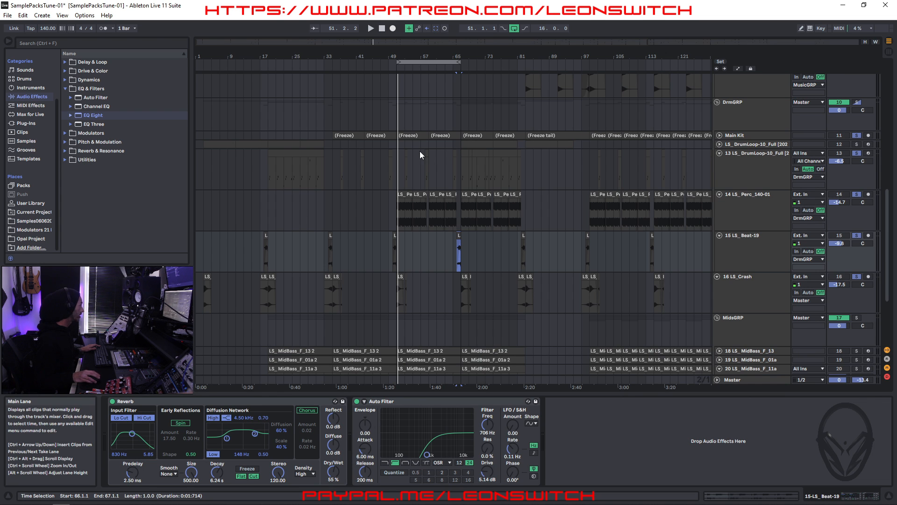
Listen to LS_Beat-19 soloed on its own in the mixer
key("Tab")
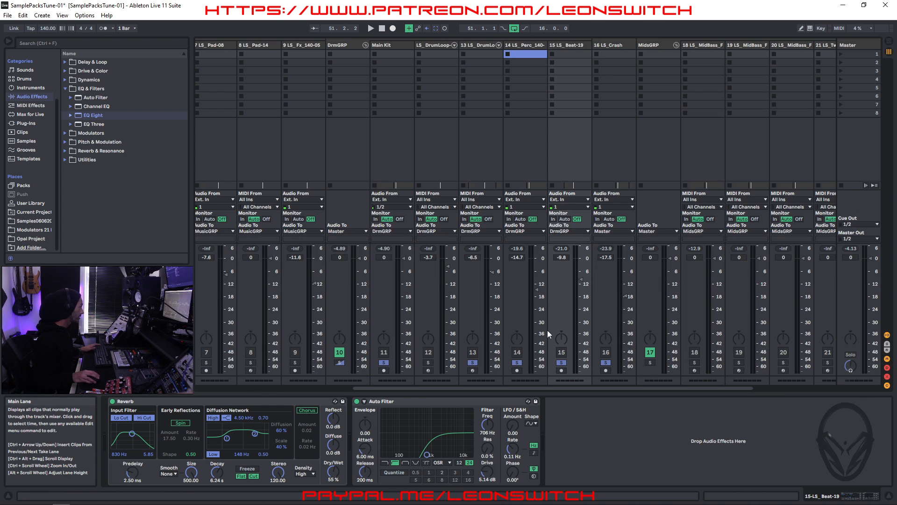
left_click(340, 363)
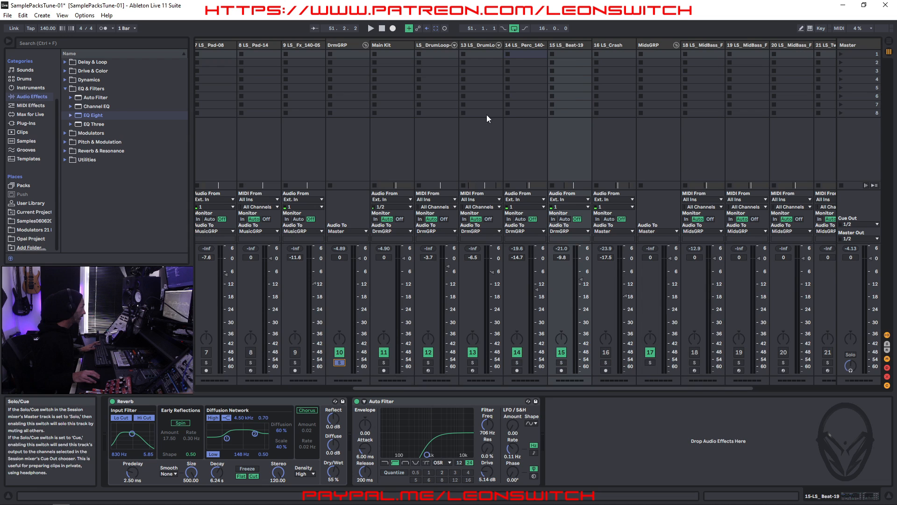
left_click(440, 44)
left_click(570, 45)
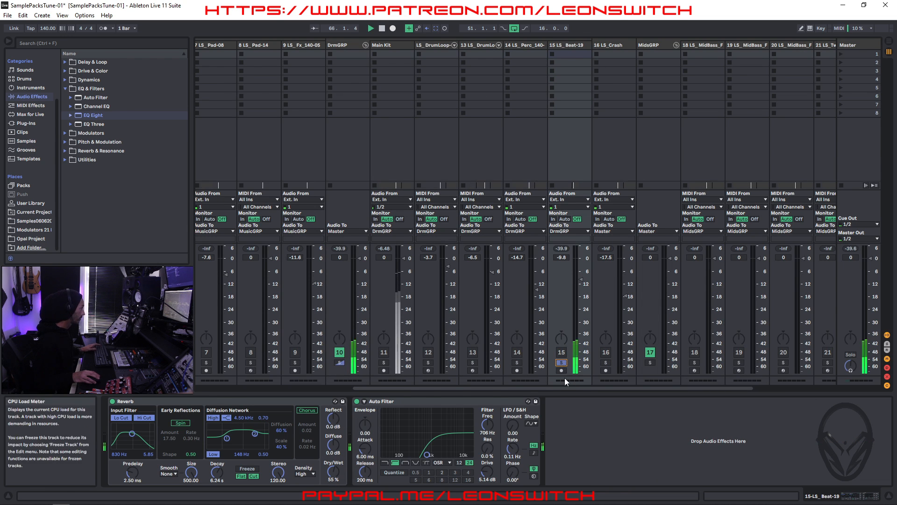
key("space")
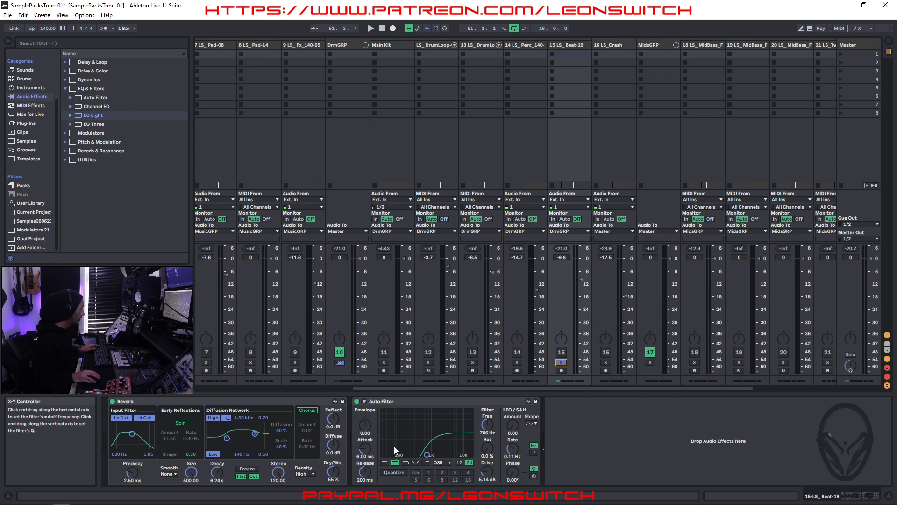
Unsolo LS_Beat-19, solo the whole DrmGRP group and play it back
left_click(558, 364)
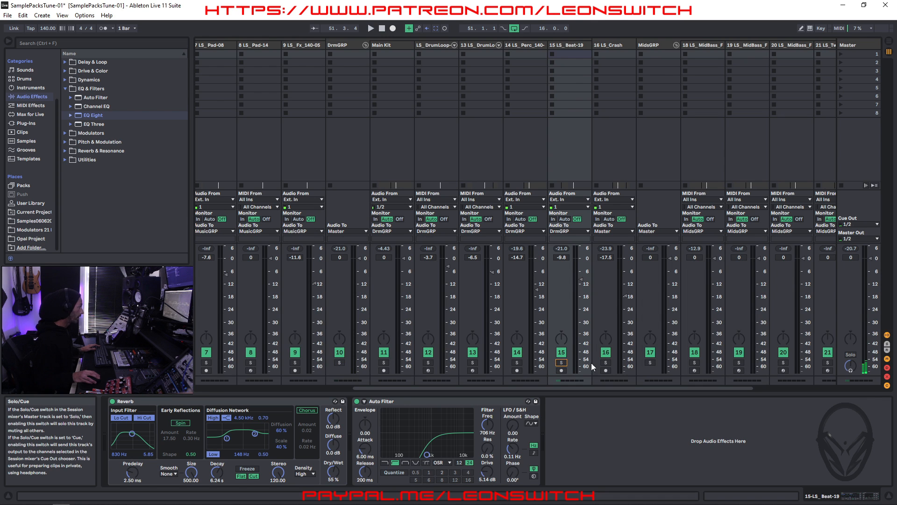
left_click(339, 363)
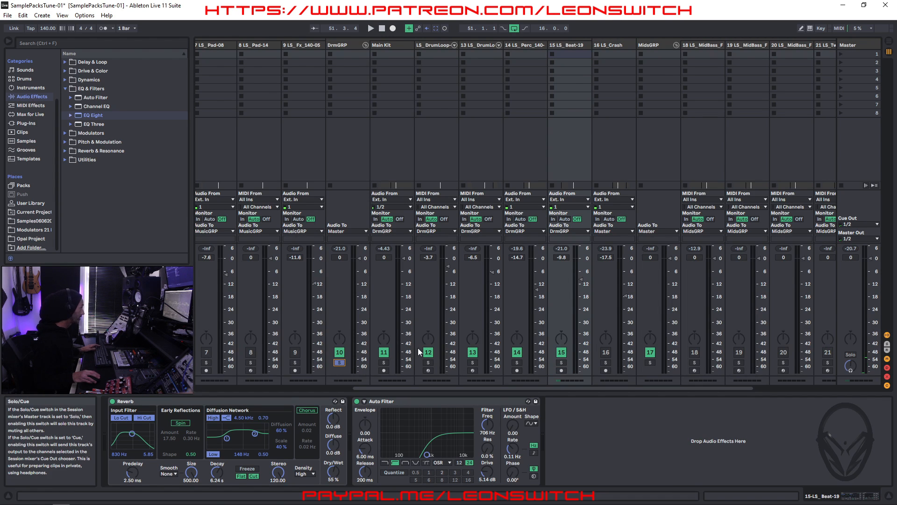
key("space")
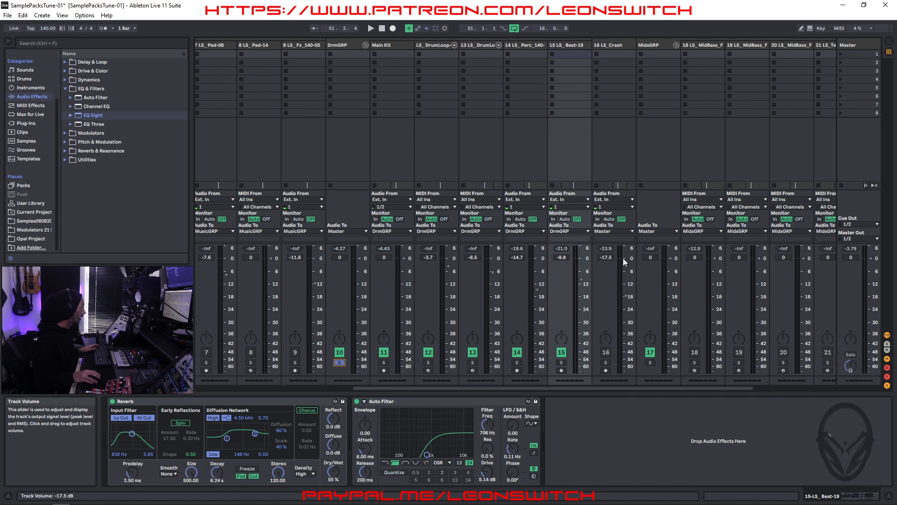
Move the arrangement loop's start back to bar 47 so that the loop spans 20 bars
key("Tab")
left_click(440, 62)
key("space")
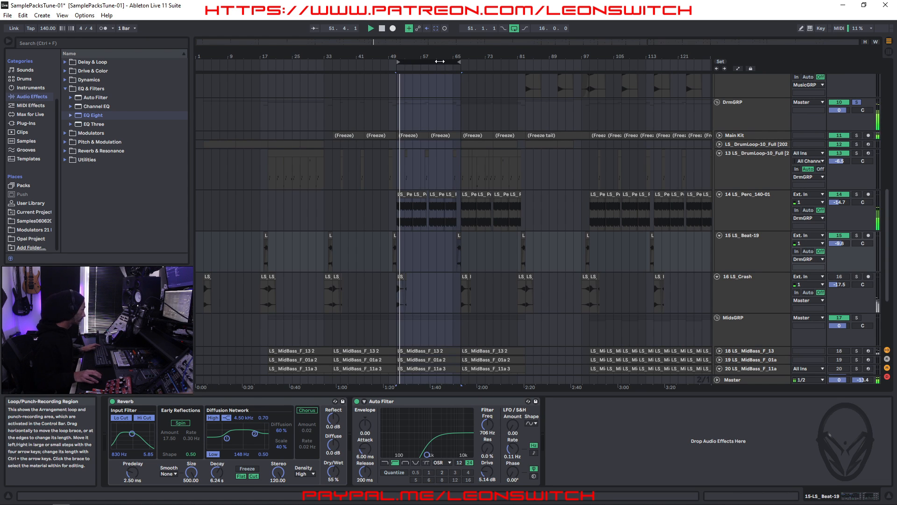
key("space")
left_click_drag(408, 62, 392, 61)
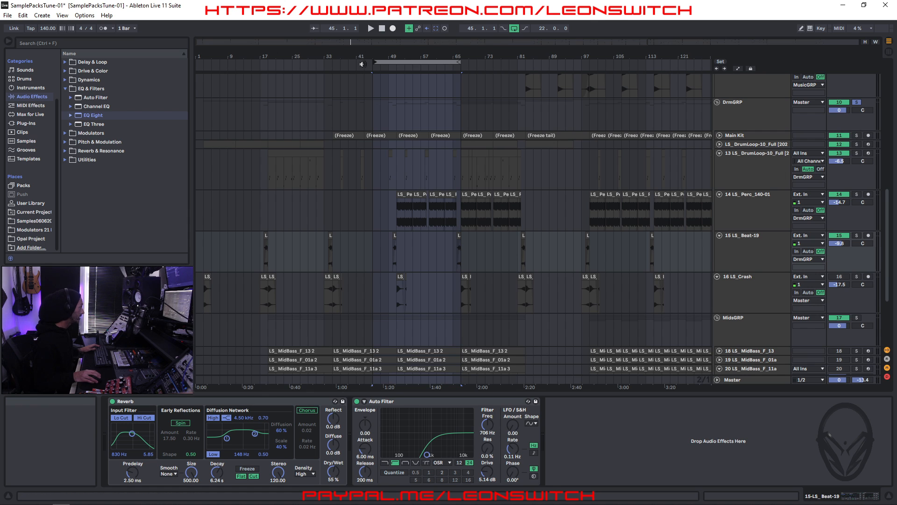
left_click_drag(373, 62, 381, 62)
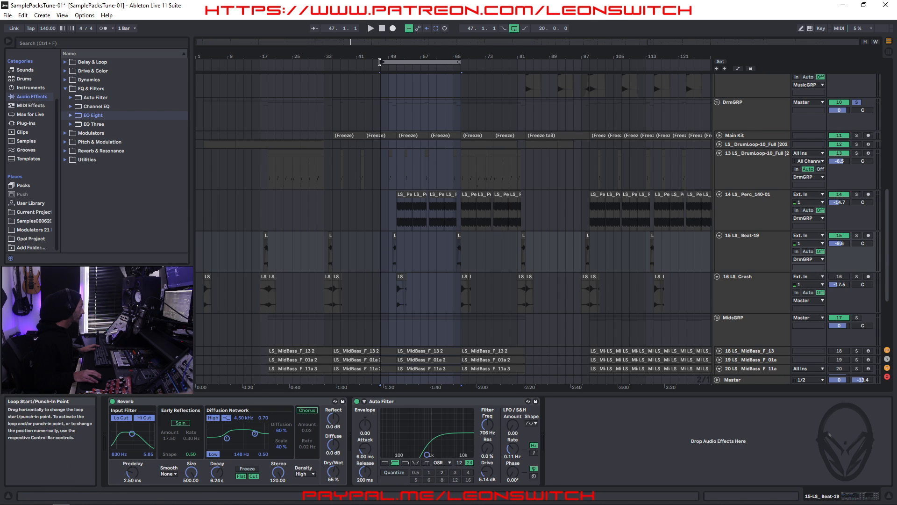
Play the loop and add the LS_Crash track to the soloed drum group
key("space")
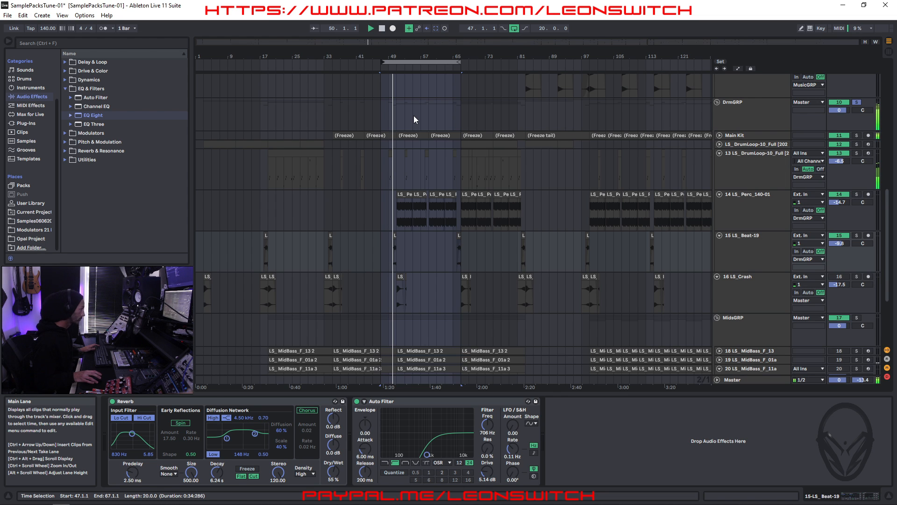
left_click(858, 277)
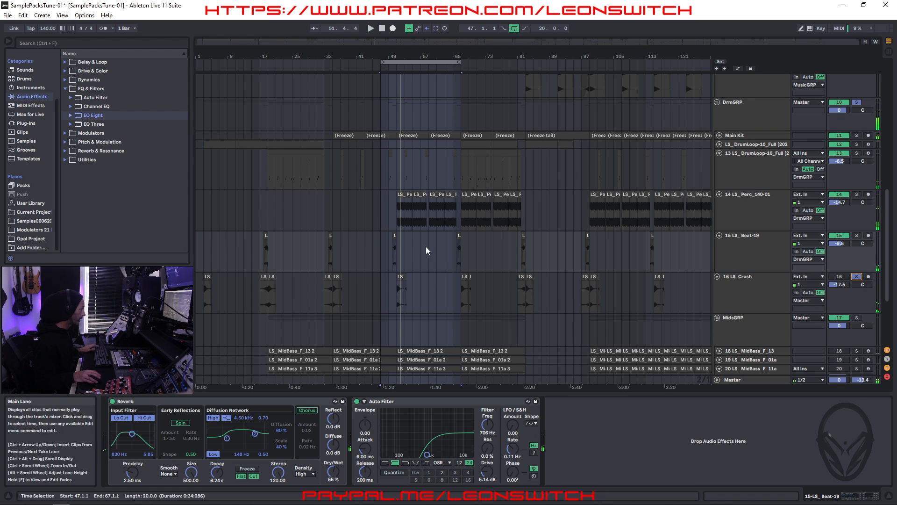
key("space")
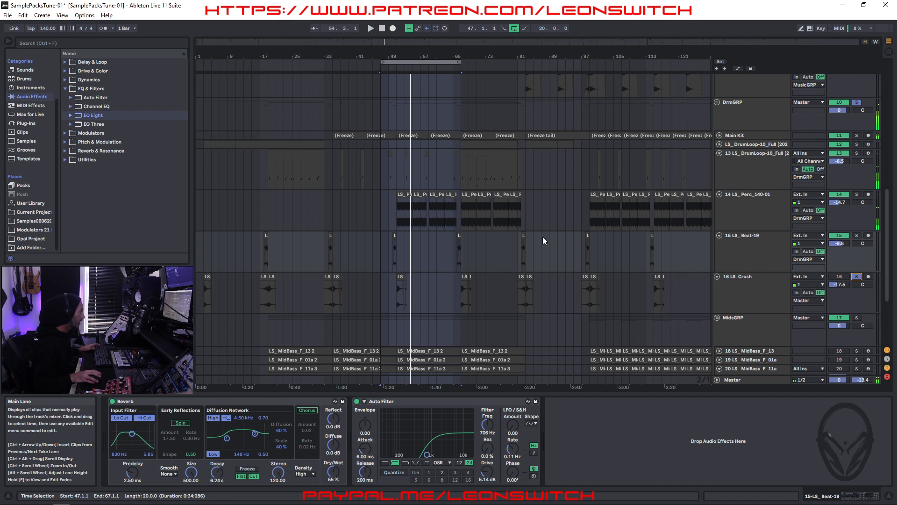
Raise the percussion track's volume to -12.2 dB and fine-tune it to -11.4 dB during loop playback
key("Tab")
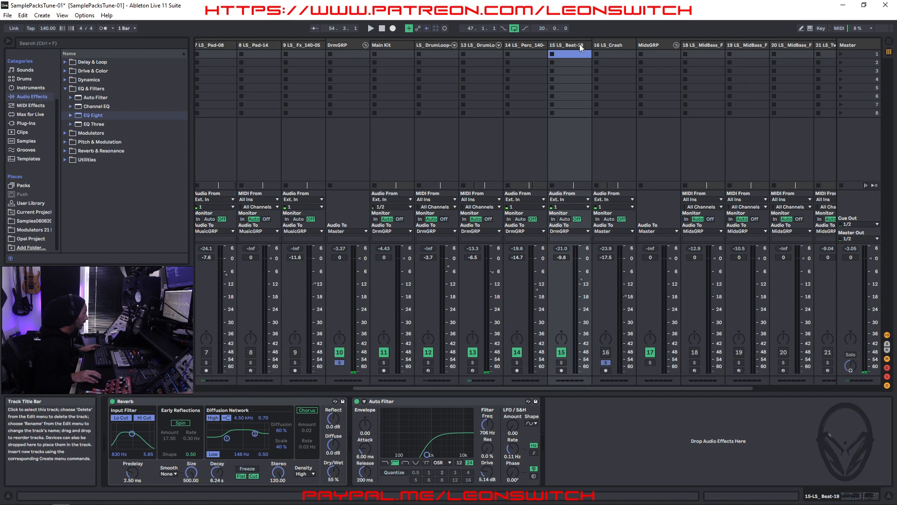
left_click(518, 46)
left_click(539, 289)
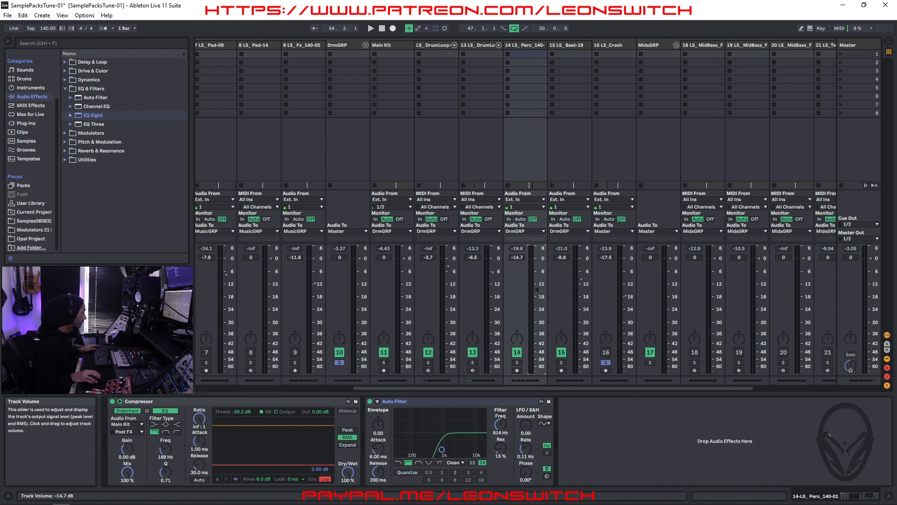
left_click_drag(540, 289, 540, 287)
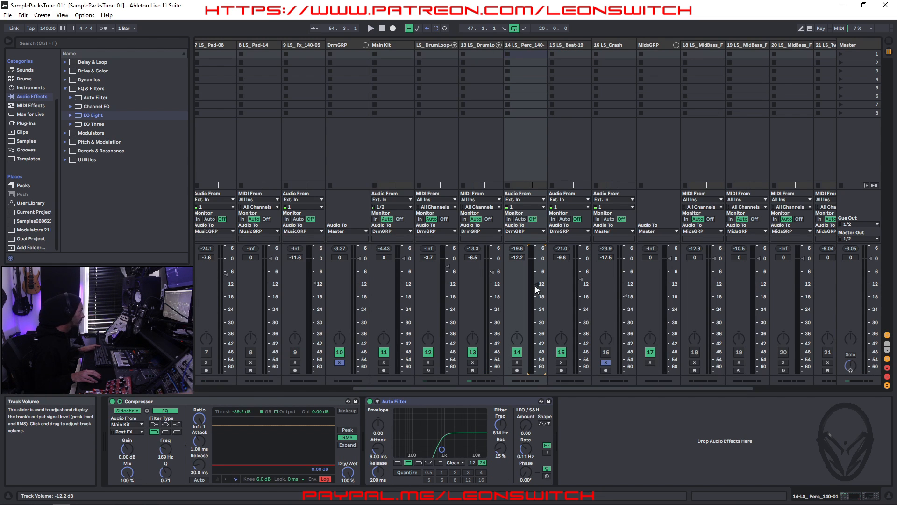
key("Tab")
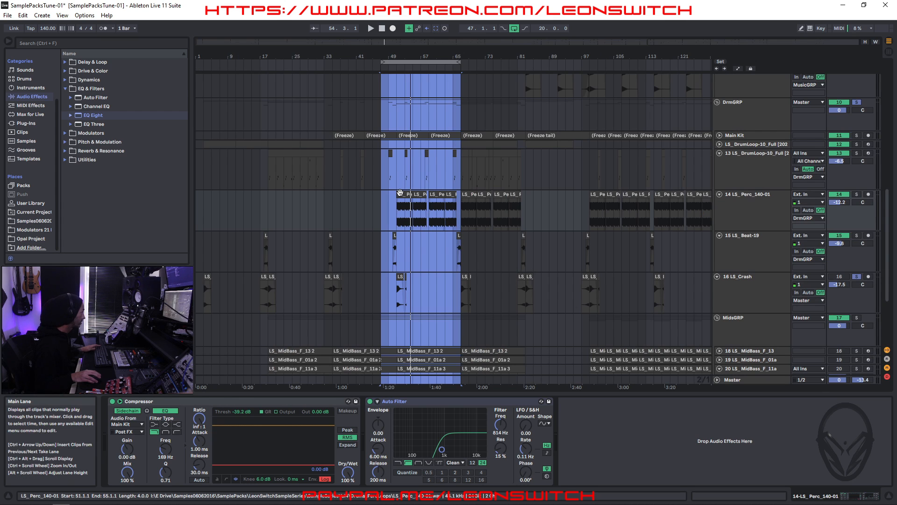
left_click(397, 208)
key("Tab")
left_click_drag(533, 295, 532, 293)
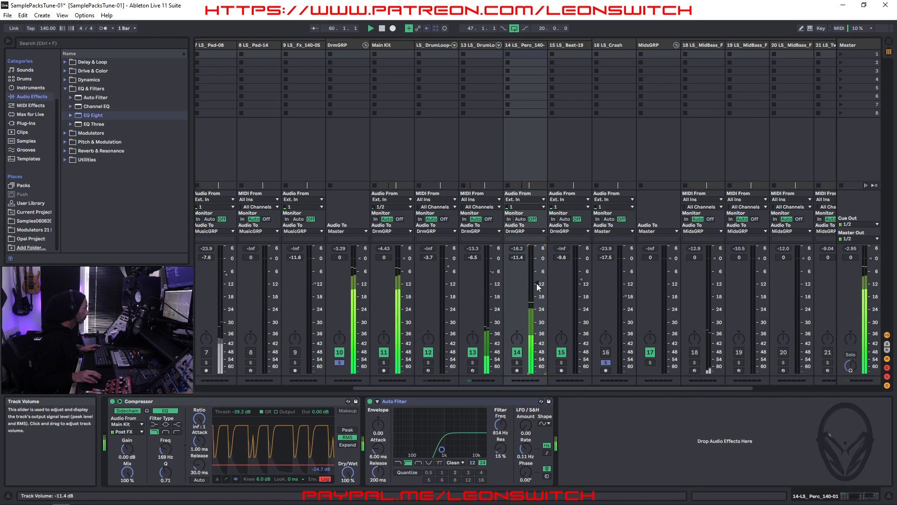
key("space")
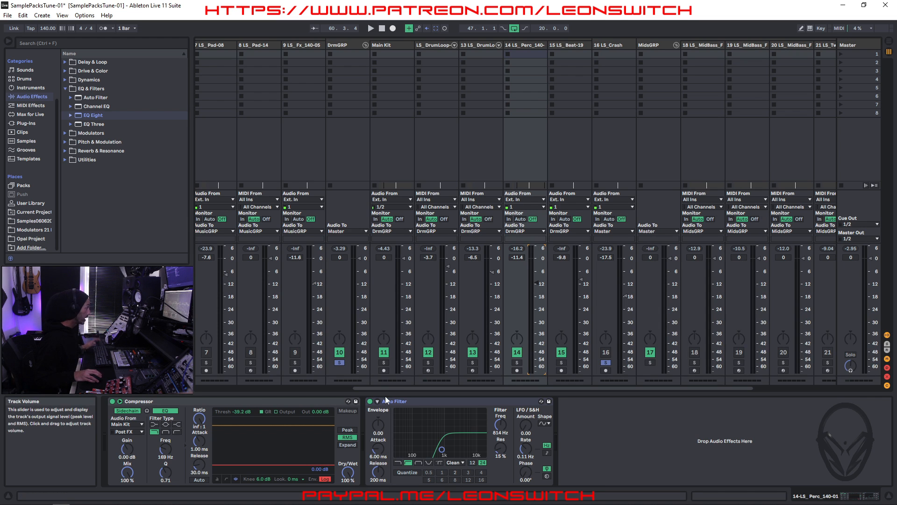
Play the loop and lower the DrmGRP group's volume to -2.1 dB
left_click_drag(388, 389, 560, 416)
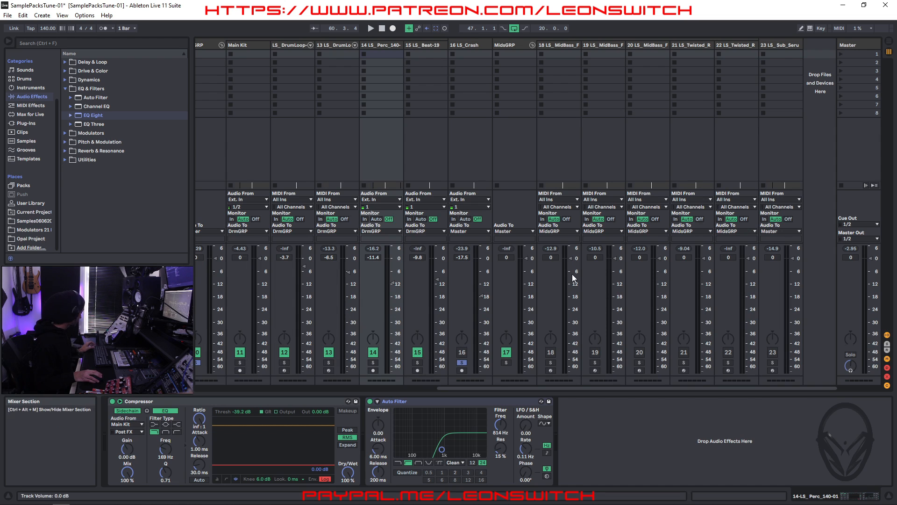
left_click_drag(487, 235, 564, 234)
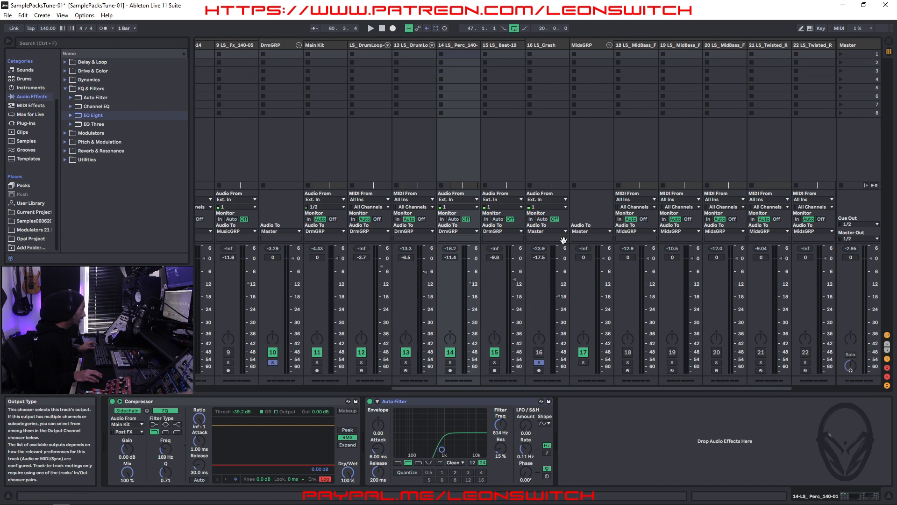
left_click(273, 43)
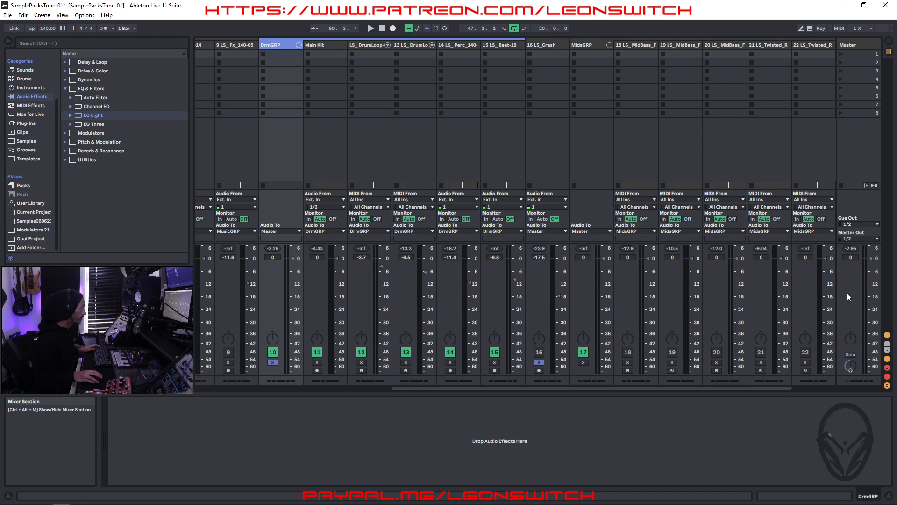
key("space")
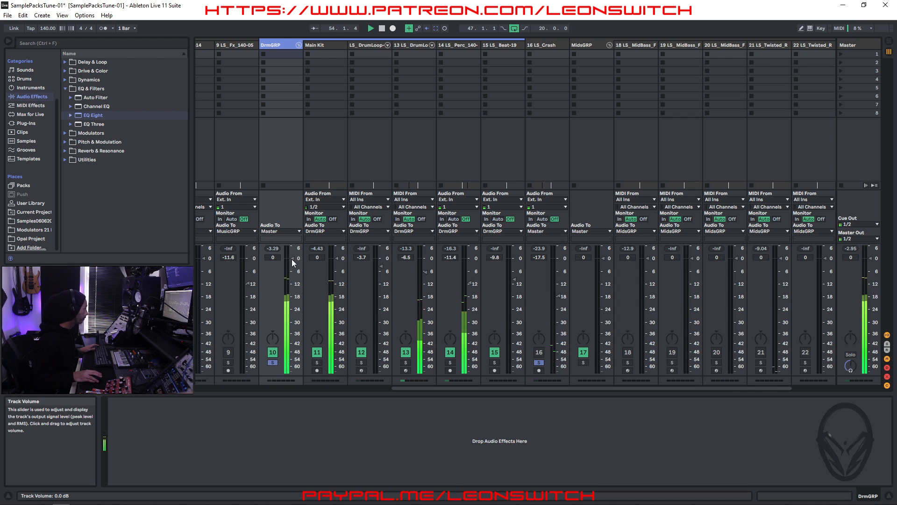
left_click_drag(291, 259, 292, 264)
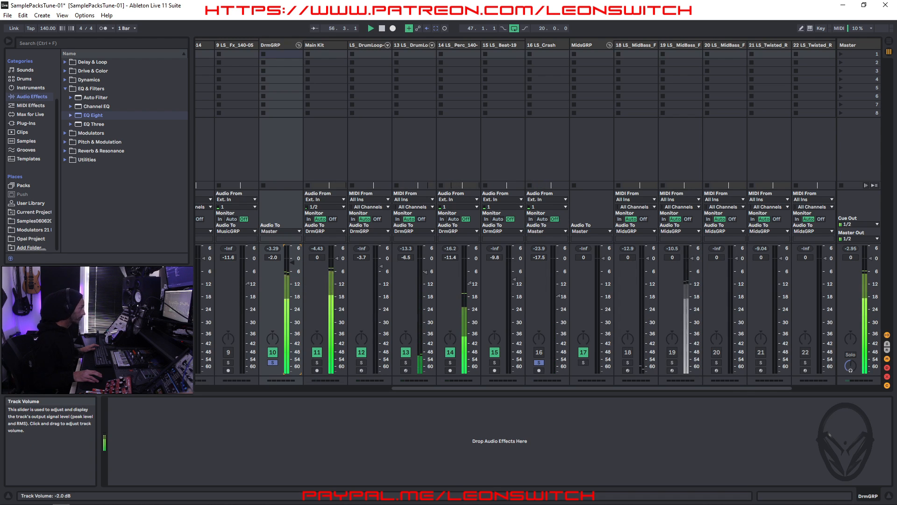
left_click_drag(291, 264, 292, 264)
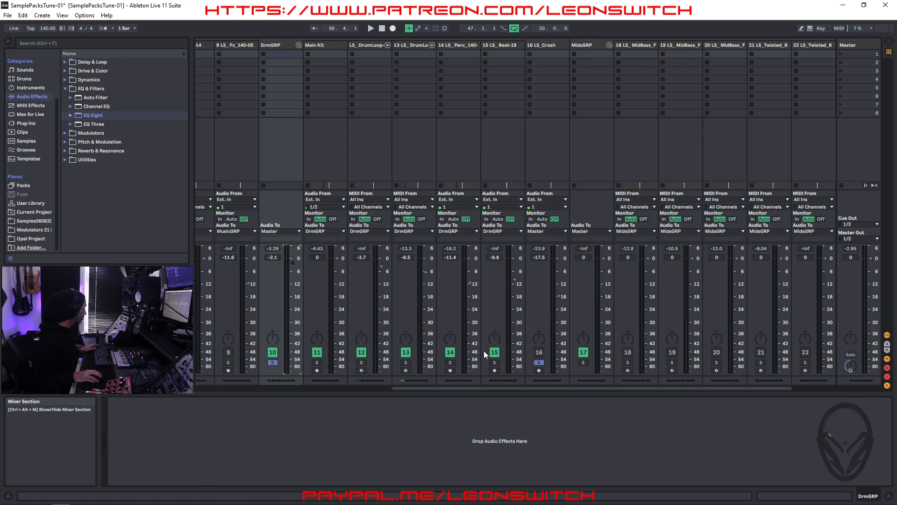
Play the soloed drums from bar 51 in the arrangement to check the group level in the mixer
key("Tab")
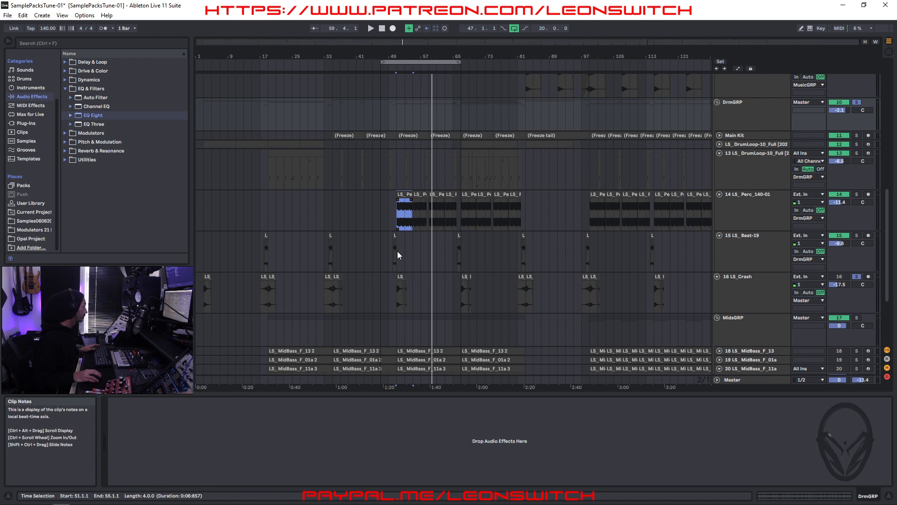
key("space")
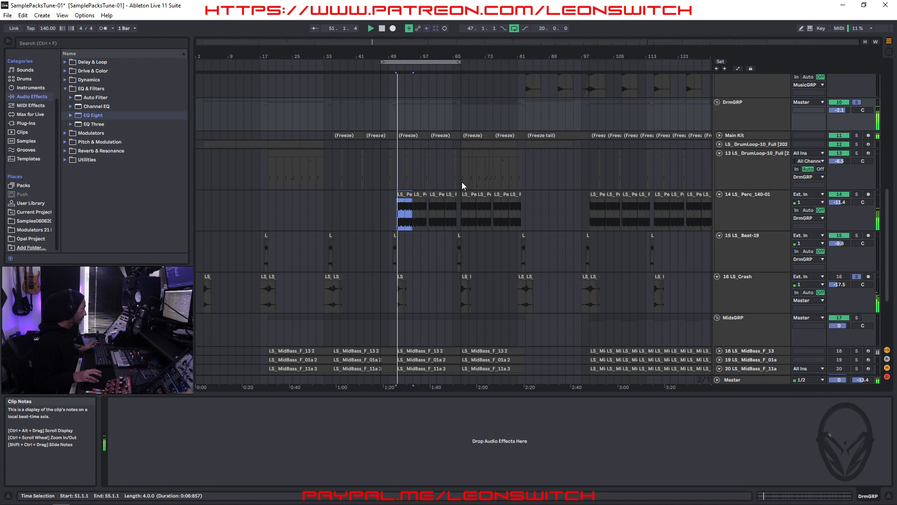
key("Tab")
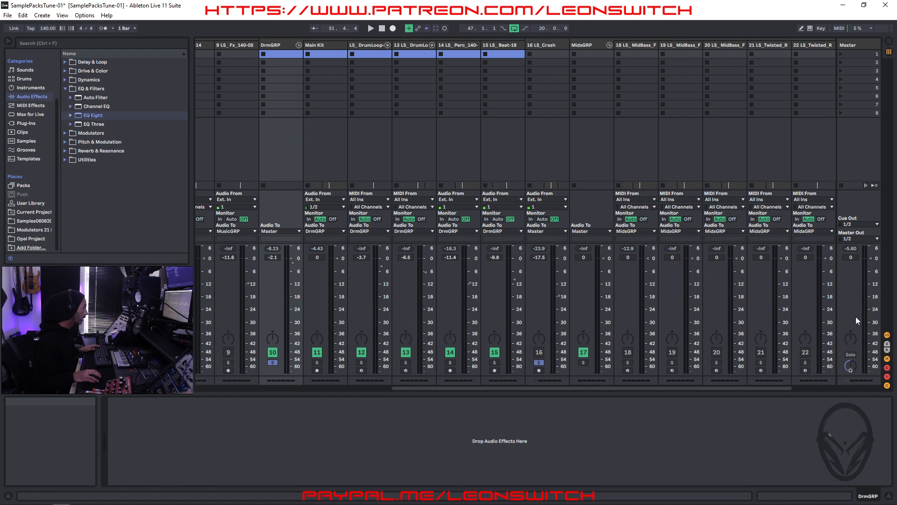
key("space")
Solo the LS_Sub_Serum_F-04 track in place of the drum tracks
left_click_drag(578, 388, 777, 388)
left_click(779, 46)
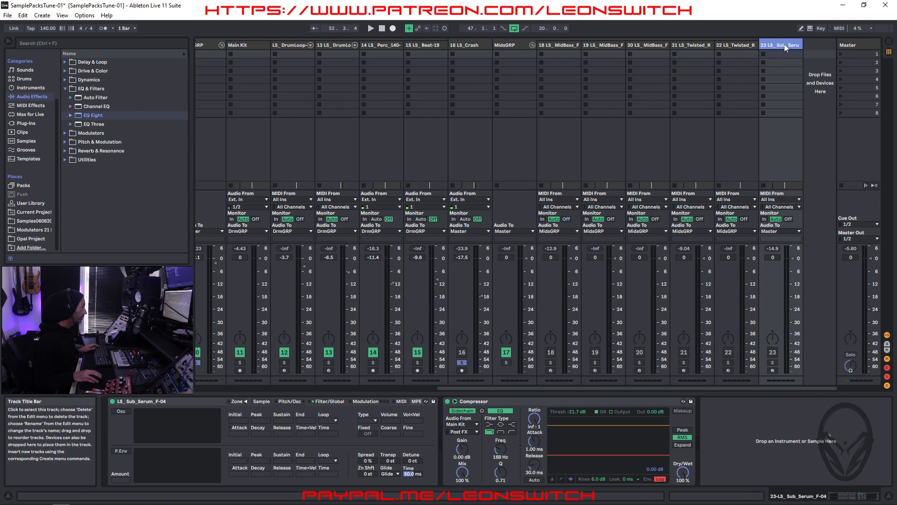
left_click(772, 362)
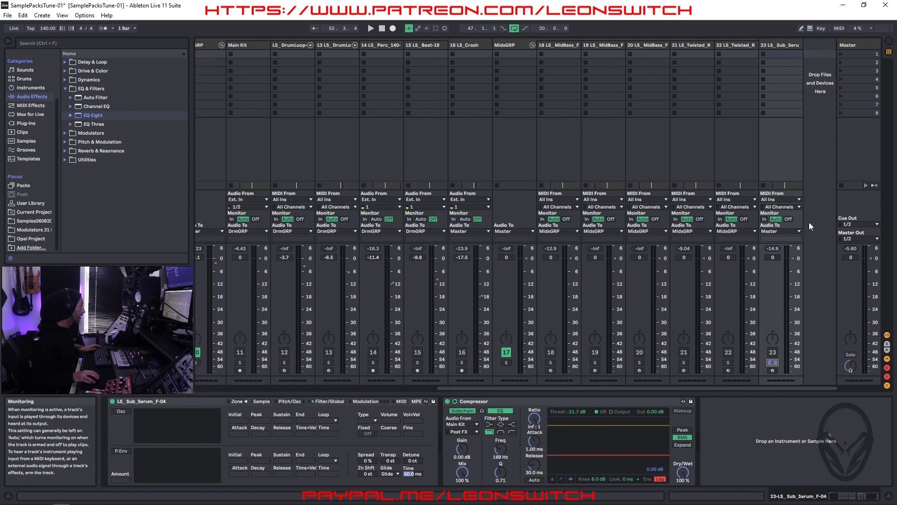
Loop the sub bass clips for 32 bars from bar 35 and play the loop while viewing the mixer
key("Tab")
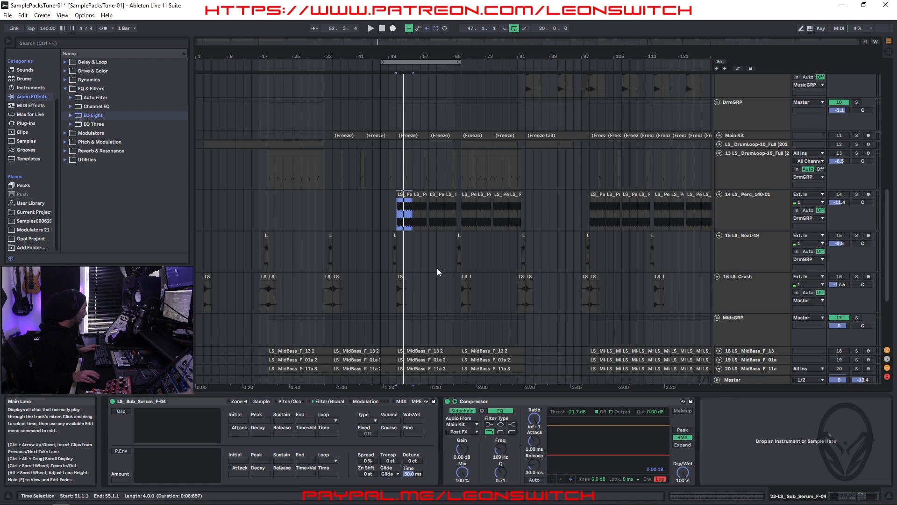
scroll(438, 271, "down", 5)
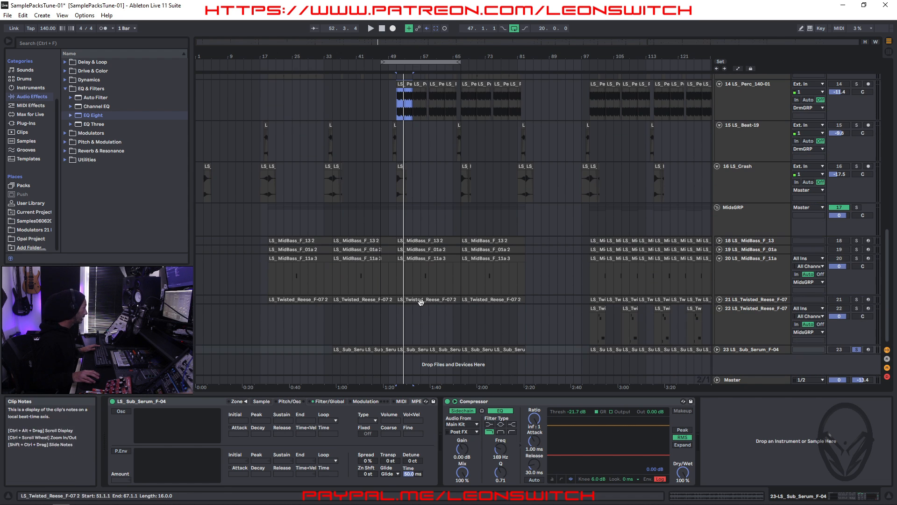
left_click(347, 351)
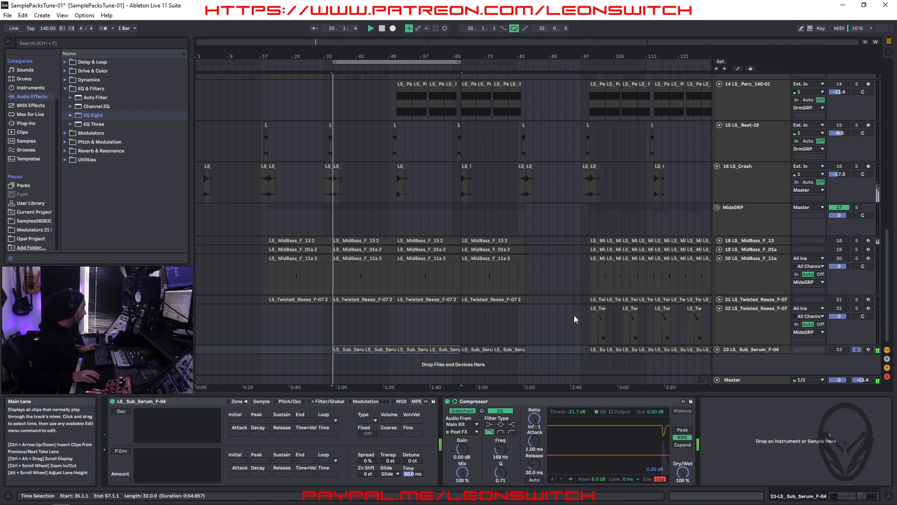
key("Tab")
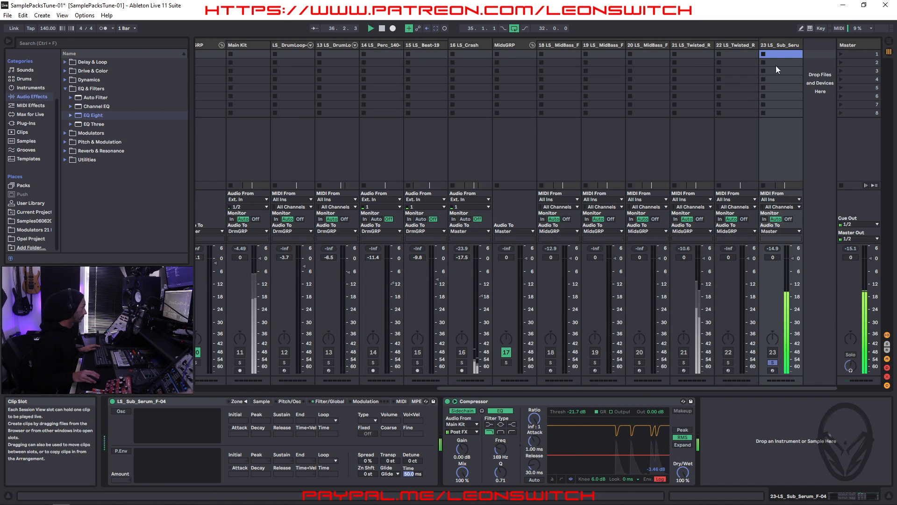
Set the sub sampler's volume envelope to a 0.31 ms attack and a 104 ms release
left_click(783, 43)
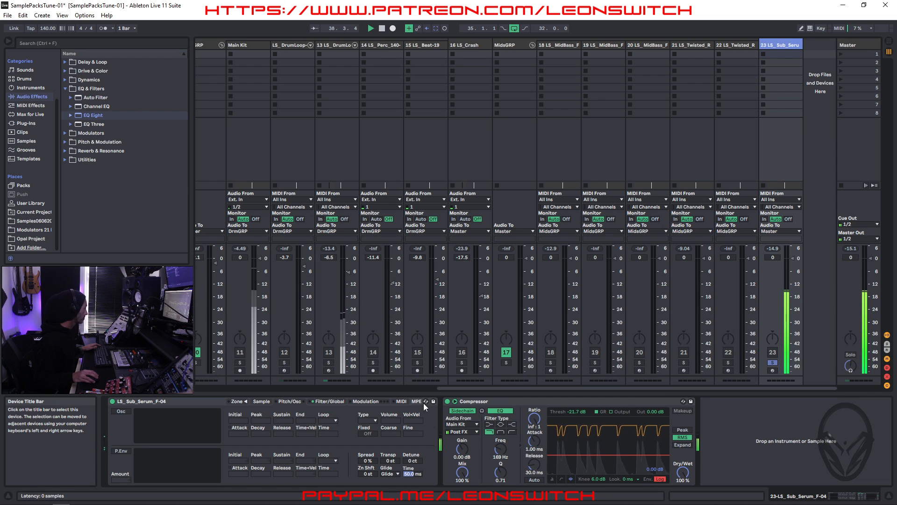
left_click(330, 401)
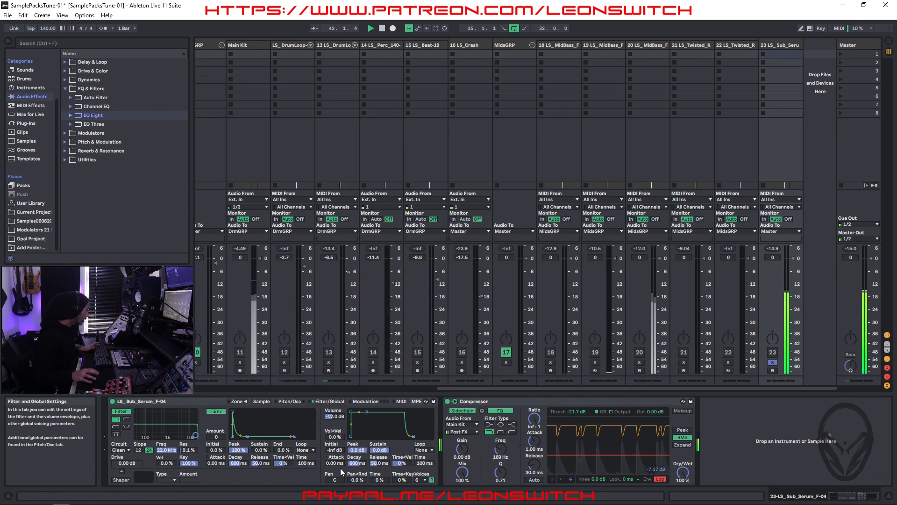
left_click_drag(333, 464, 333, 460)
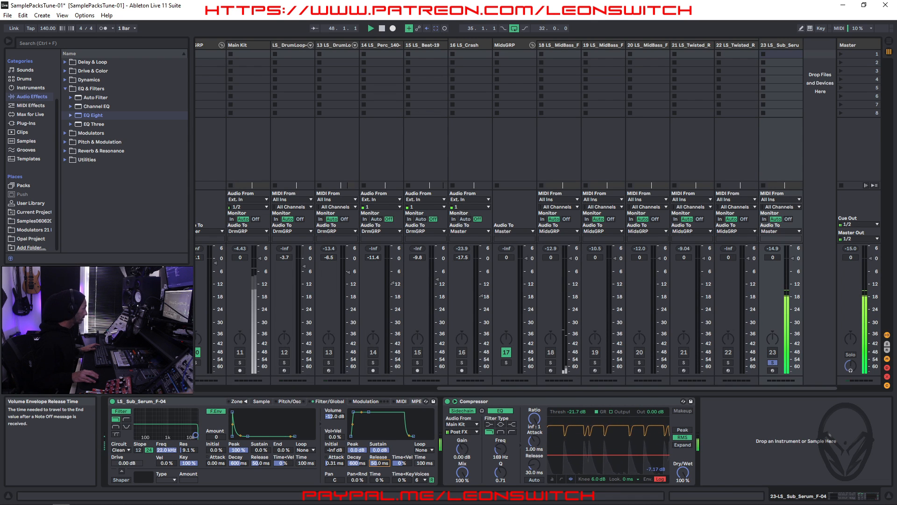
left_click_drag(380, 463, 379, 444)
Limit the sub sampler to 1 voice and turn off its voice retrigger
left_click(425, 480)
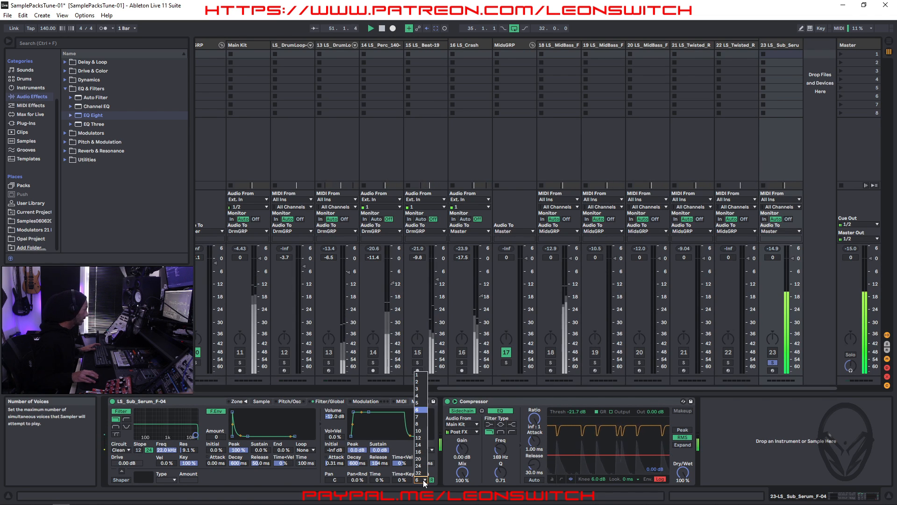
left_click(421, 374)
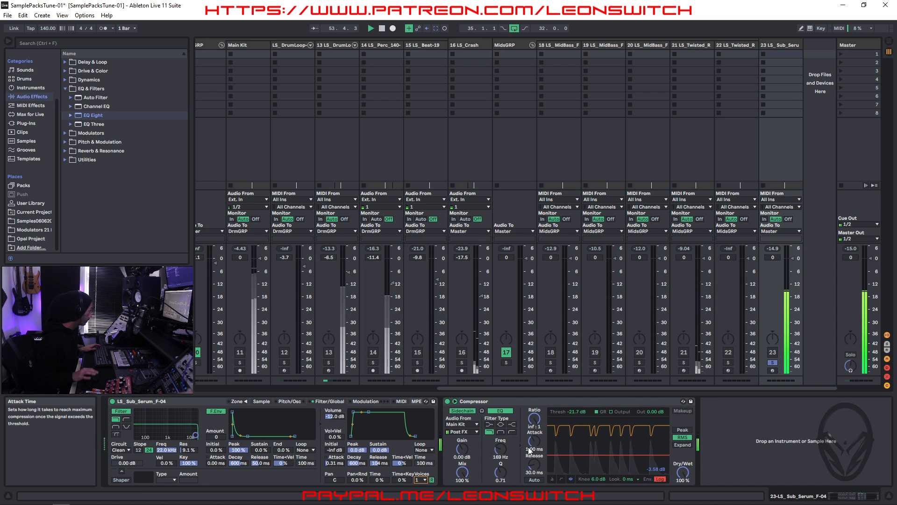
left_click(432, 479)
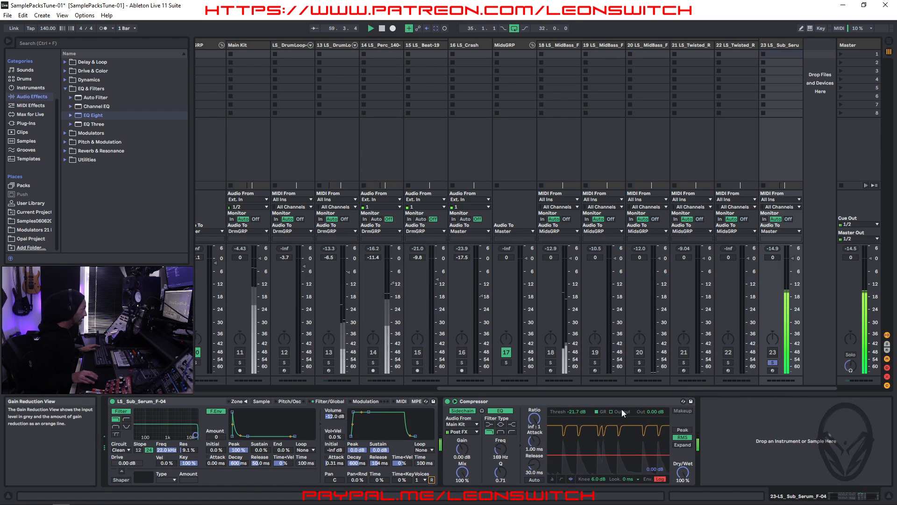
Try a 10.2 ms release on the sub's sidechain compressor, restore 30 ms, and shorten its attack to 0.04 ms
left_click_drag(529, 465, 529, 497)
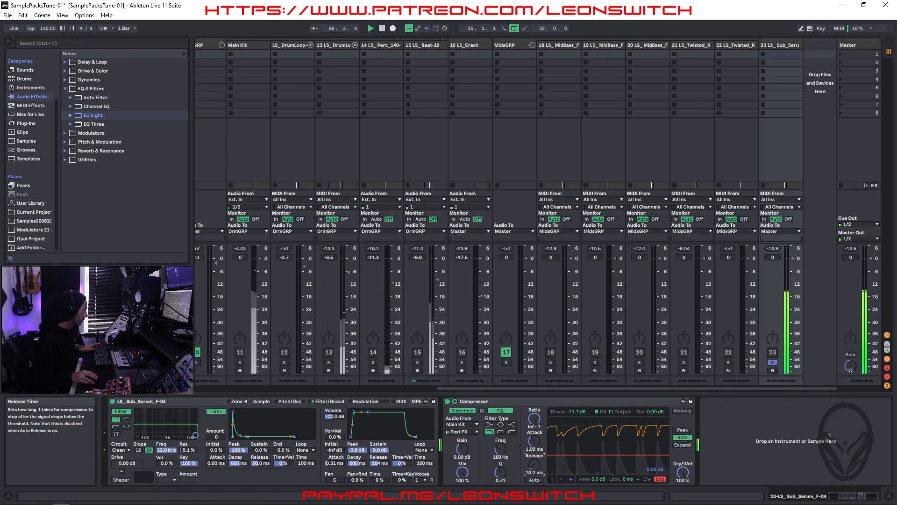
left_click_drag(534, 464, 535, 444)
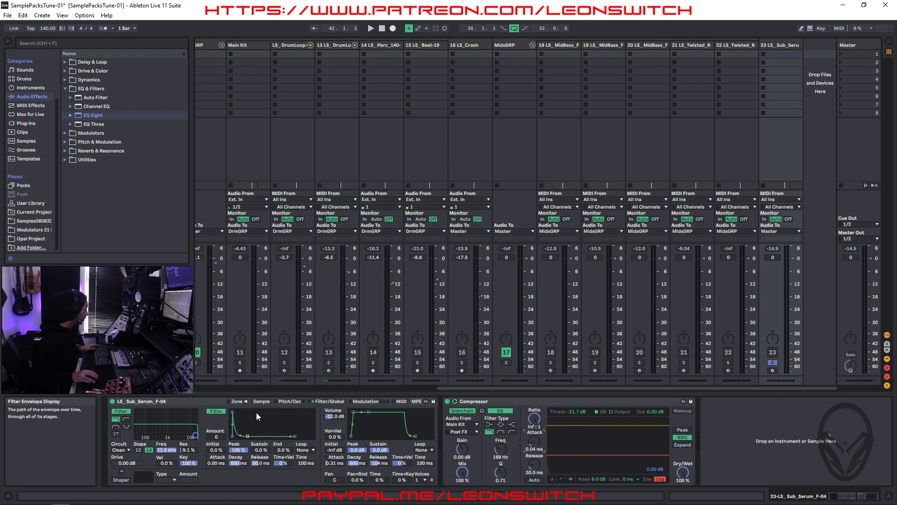
Zoom into the sub sample's waveform, turn on Snap and set the interpolation to Best
left_click(260, 401)
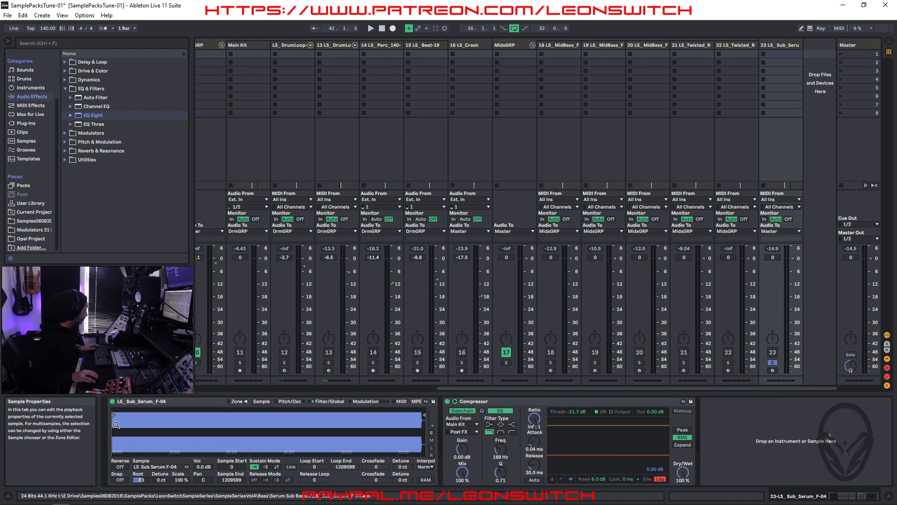
left_click_drag(268, 435, 268, 412)
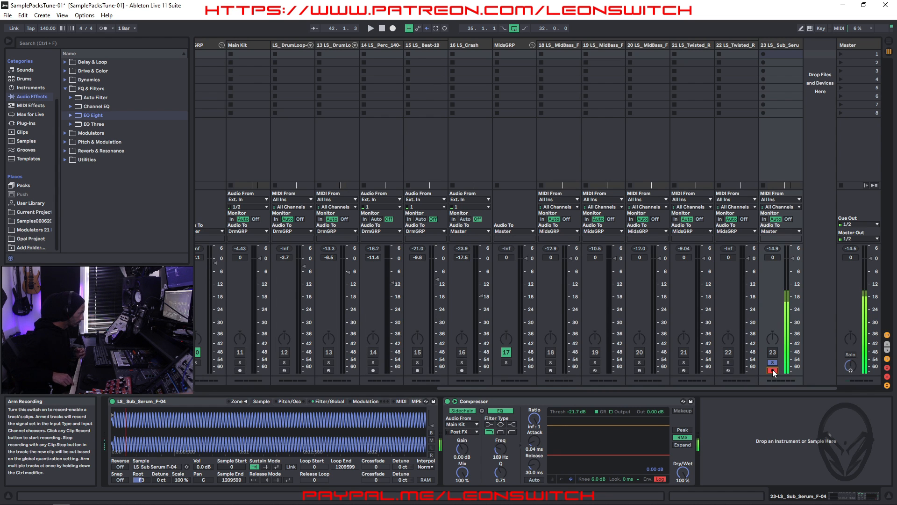
left_click(120, 480)
left_click(426, 467)
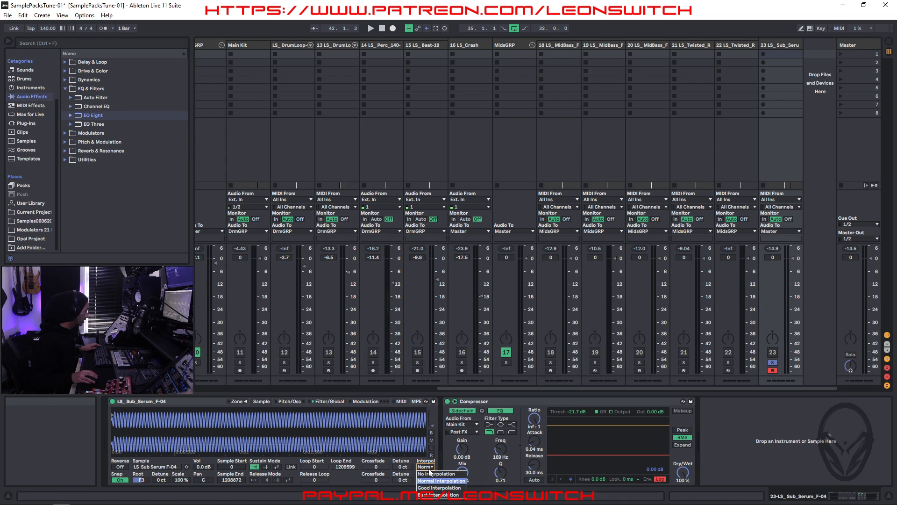
left_click(430, 496)
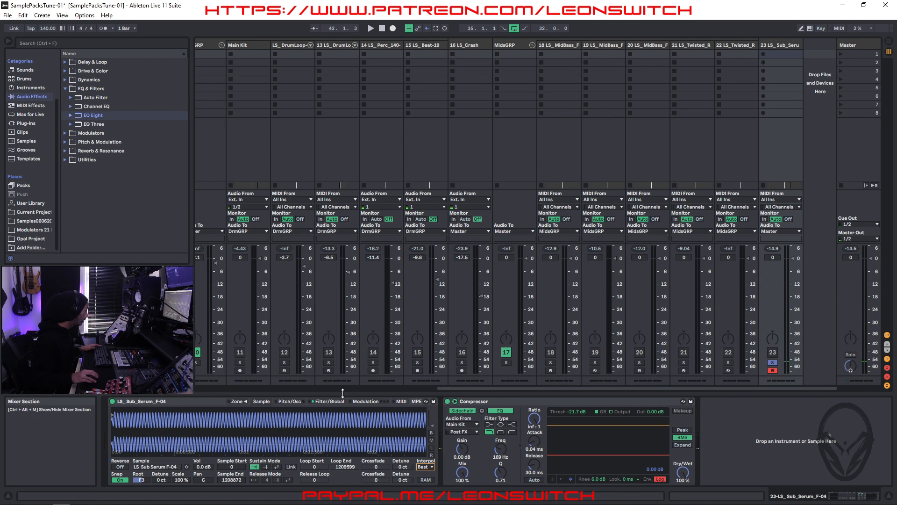
During loop playback, set the sub compressor's ratio to 4.20:1 and its attack to about 1 ms, keeping Dry/Wet at 100%
left_click(327, 401)
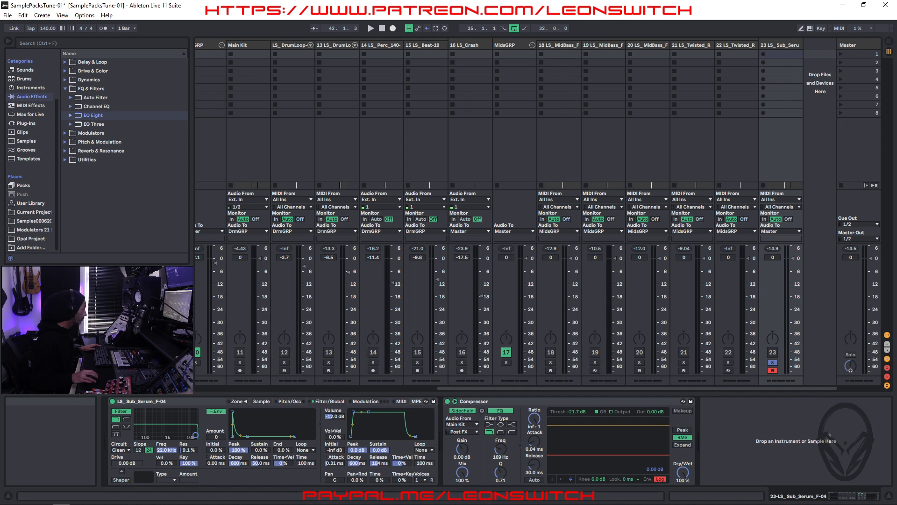
key("space")
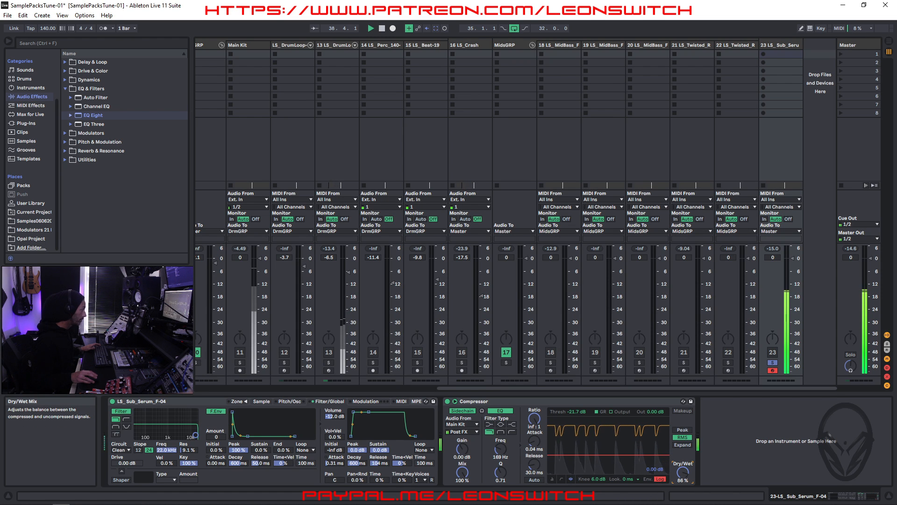
mouse_move(683, 475)
left_mouse_down()
mouse_move(683, 484)
mouse_move(683, 475)
left_mouse_up()
left_click_drag(534, 419, 534, 446)
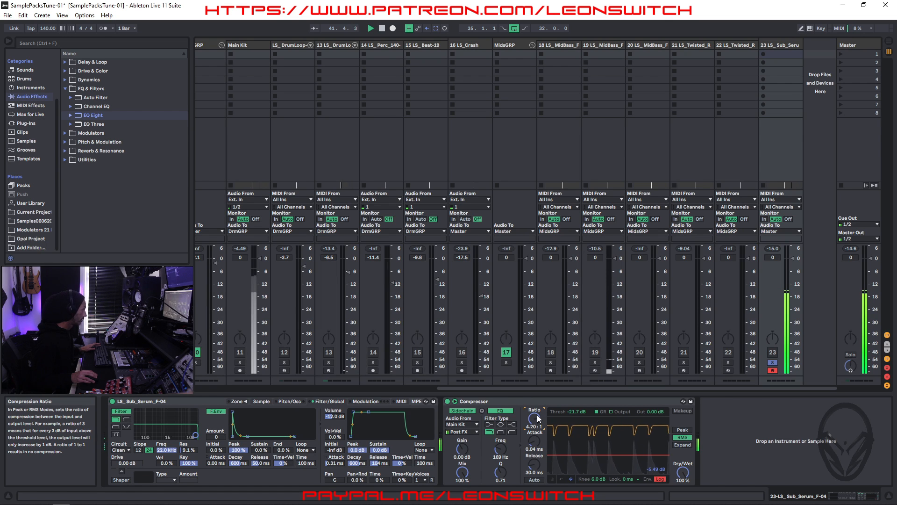
double_click(536, 444)
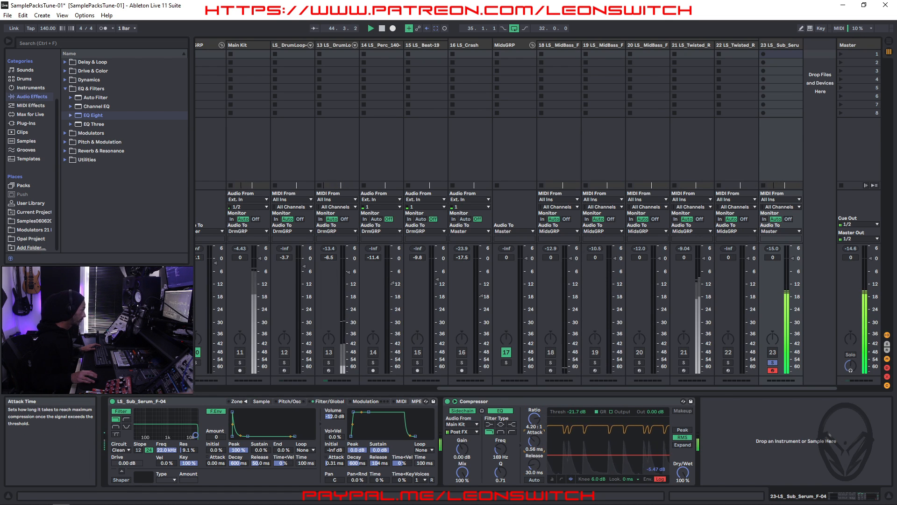
left_click_drag(535, 448, 535, 448)
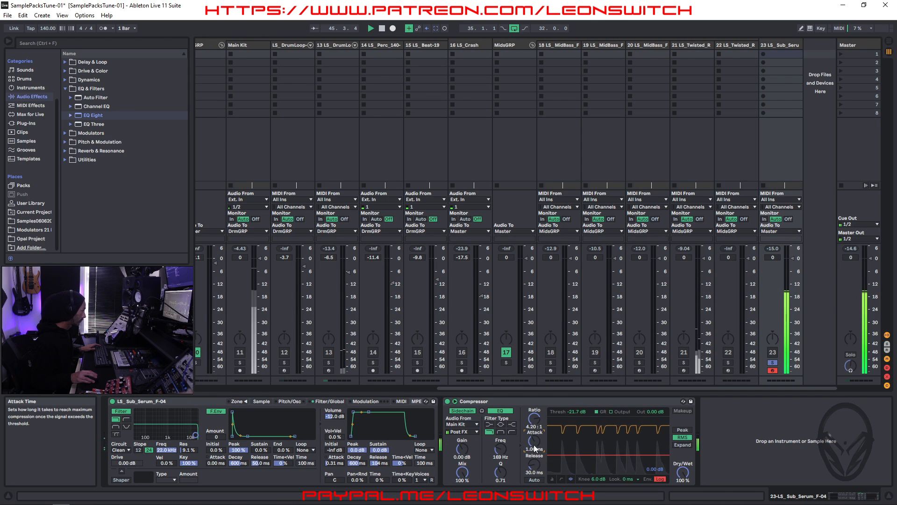
Try the sub compressor's threshold at -15.5 dB, set its attack to 0.35 ms, and lower the threshold to -38.1 dB
left_click_drag(629, 455, 629, 448)
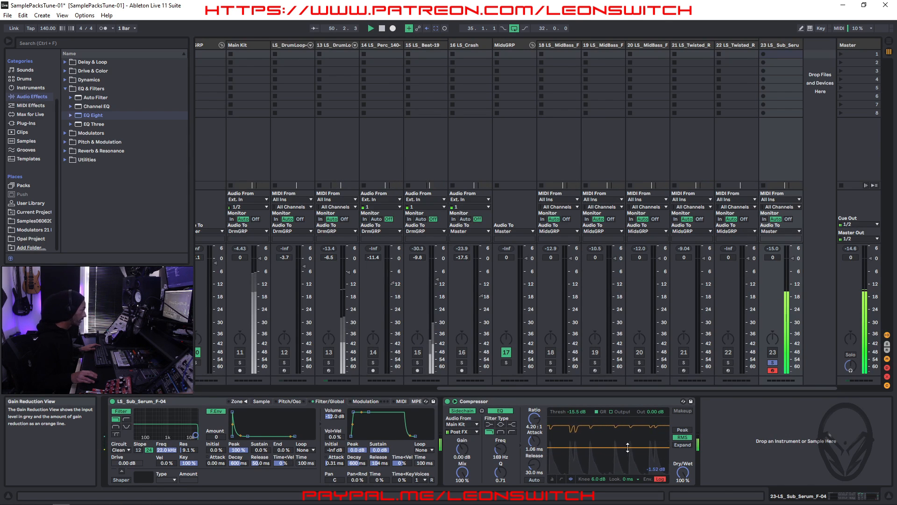
left_click(535, 464)
mouse_move(535, 465)
left_mouse_down()
mouse_move(534, 451)
mouse_move(534, 473)
mouse_move(534, 449)
left_mouse_up()
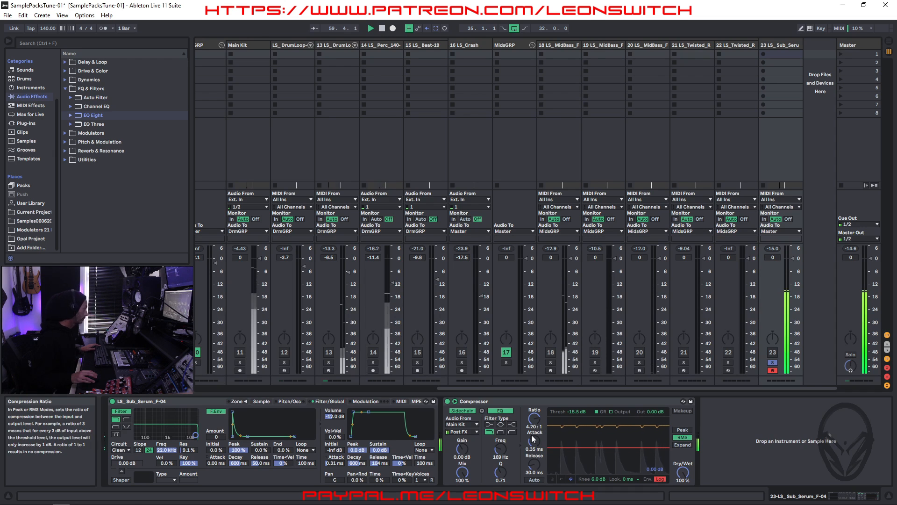
mouse_move(597, 451)
left_mouse_down()
mouse_move(597, 475)
mouse_move(597, 464)
left_mouse_up()
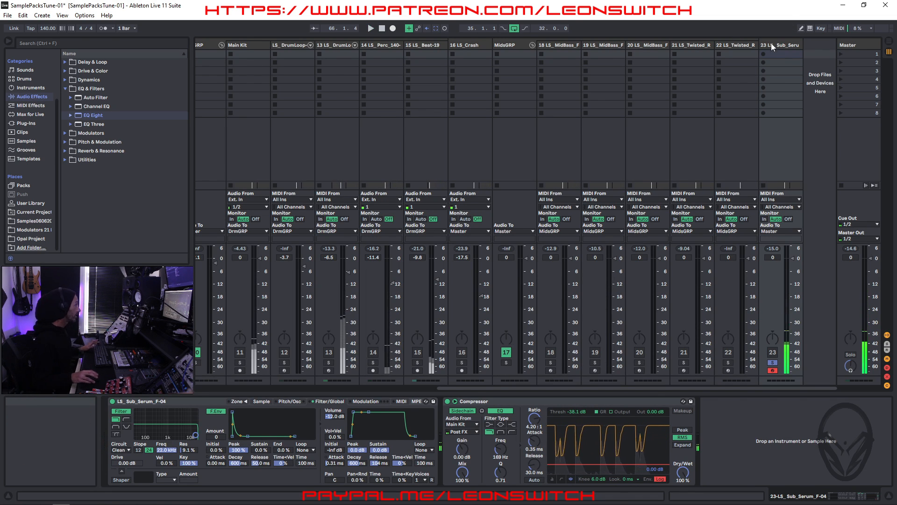
Switch to the Arrangement and open the MIDI notes of the first LS_Sub_Serum clip at bar 35
key("Tab")
left_click(364, 351)
mouse_move(367, 402)
left_mouse_down()
mouse_move(367, 444)
mouse_move(481, 428)
mouse_move(496, 417)
mouse_move(496, 402)
mouse_move(515, 393)
left_mouse_up()
left_click(351, 348)
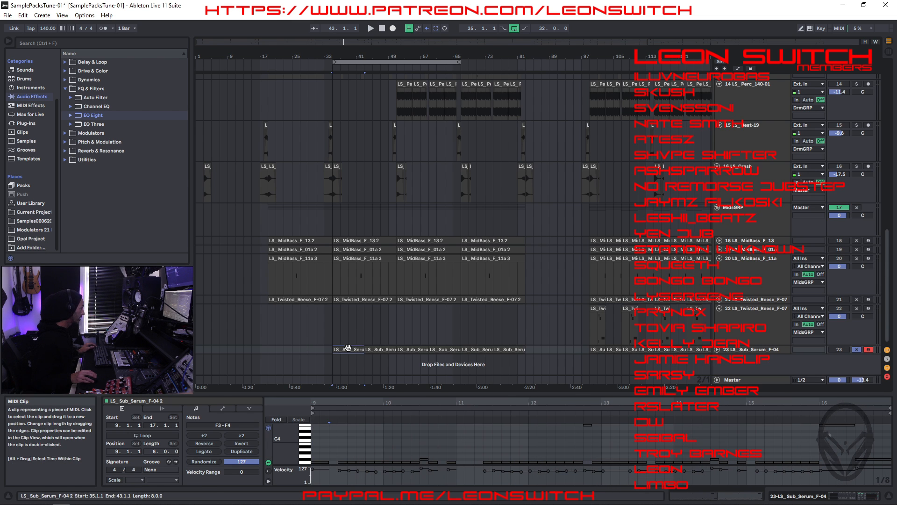
left_click_drag(589, 386, 483, 384)
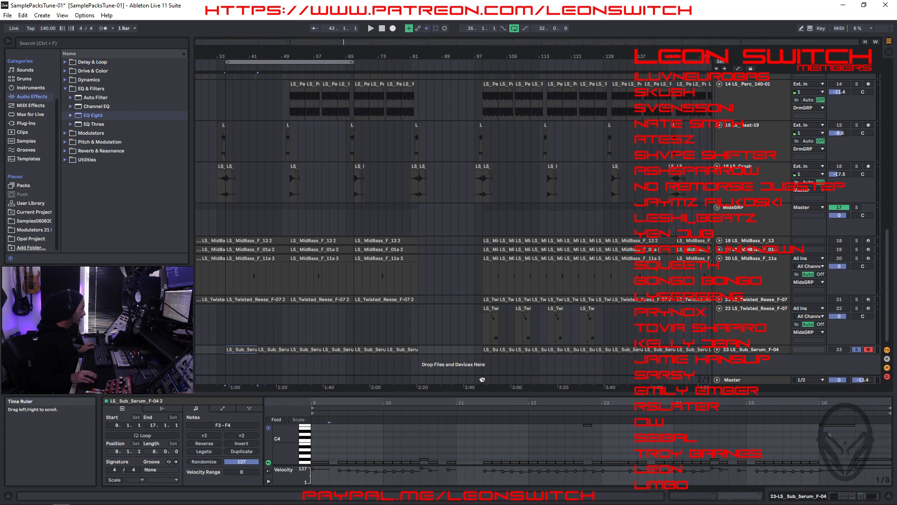
left_click(234, 349)
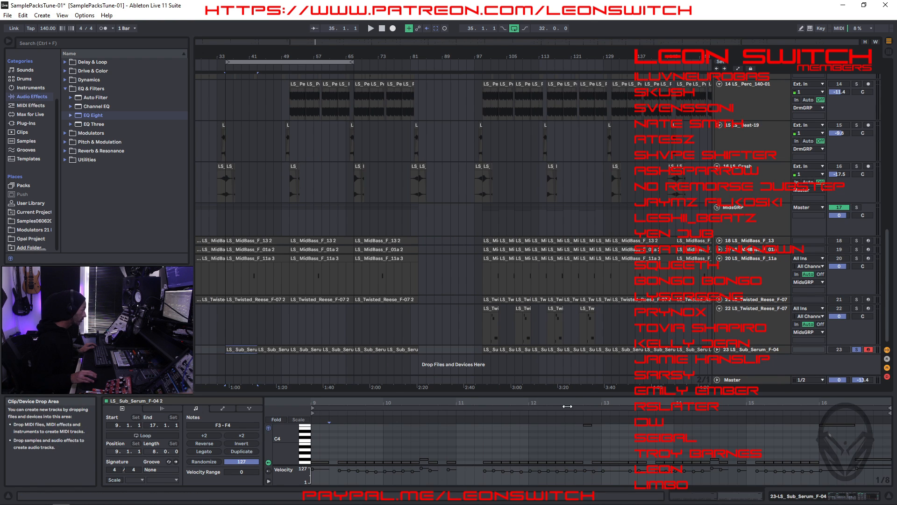
scroll(618, 366, "right", 5)
left_click(597, 349, "shift")
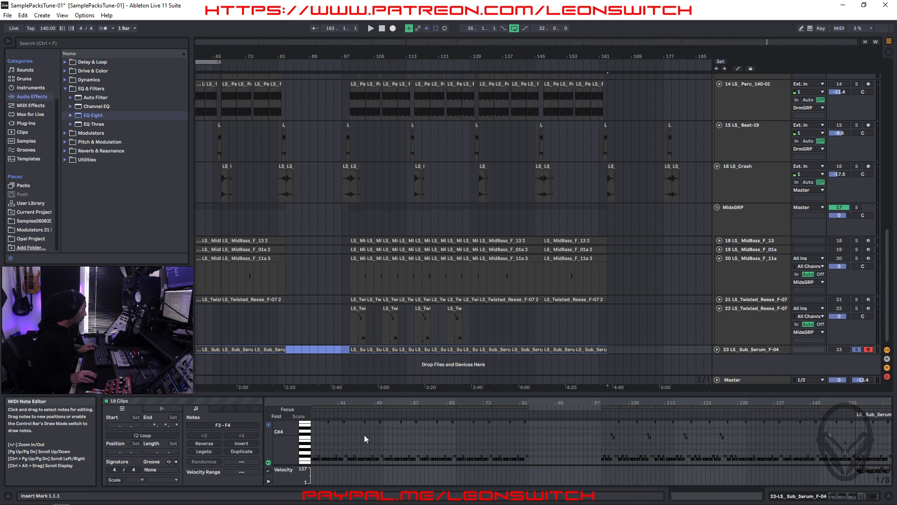
key("ctrl+a")
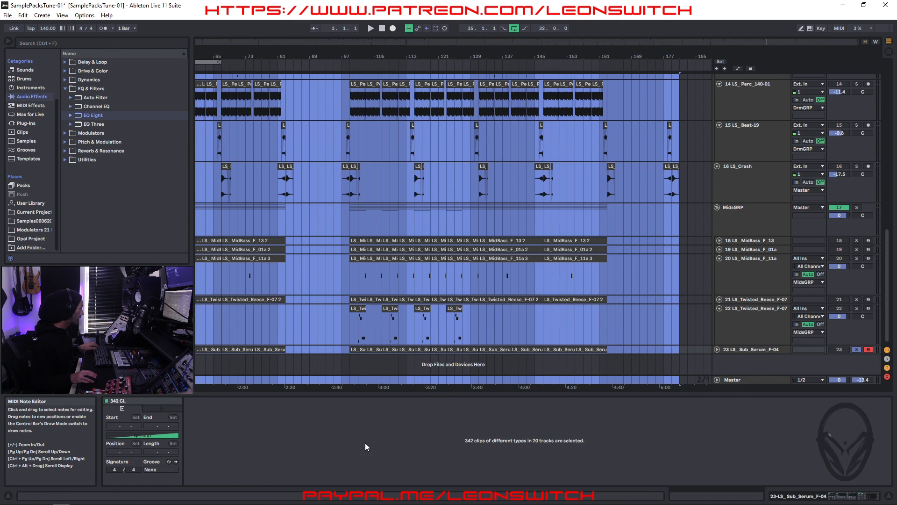
Select every note in all the clips on the sub track and trim the note ends slightly shorter
left_click(601, 350)
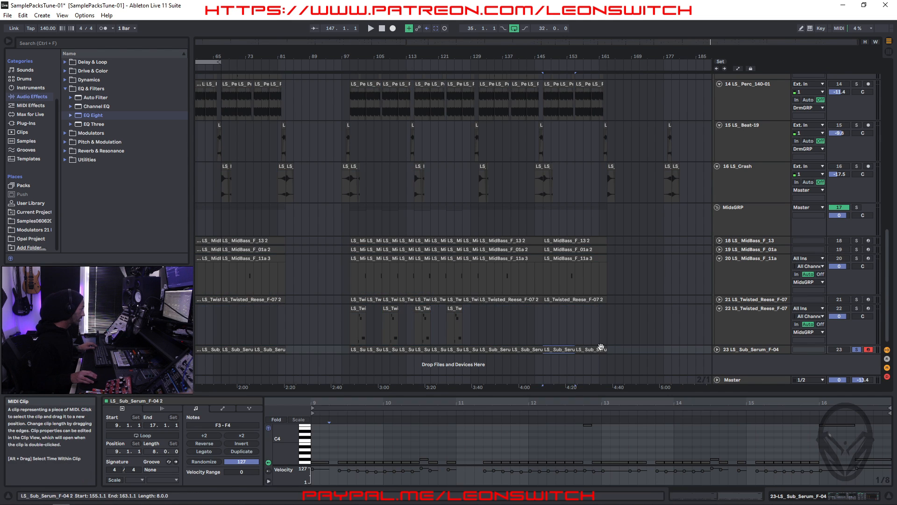
scroll(304, 345, "left", 5)
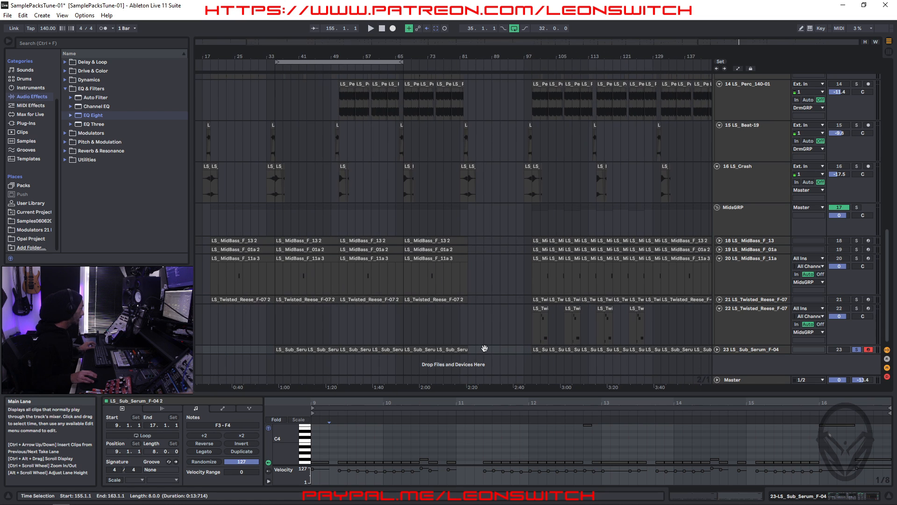
left_click(287, 350, "shift")
left_click(401, 442)
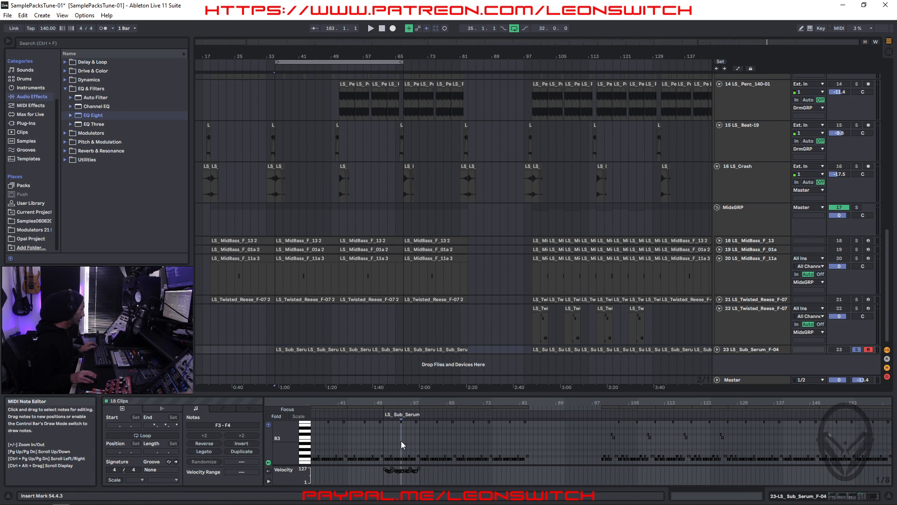
key("ctrl+a")
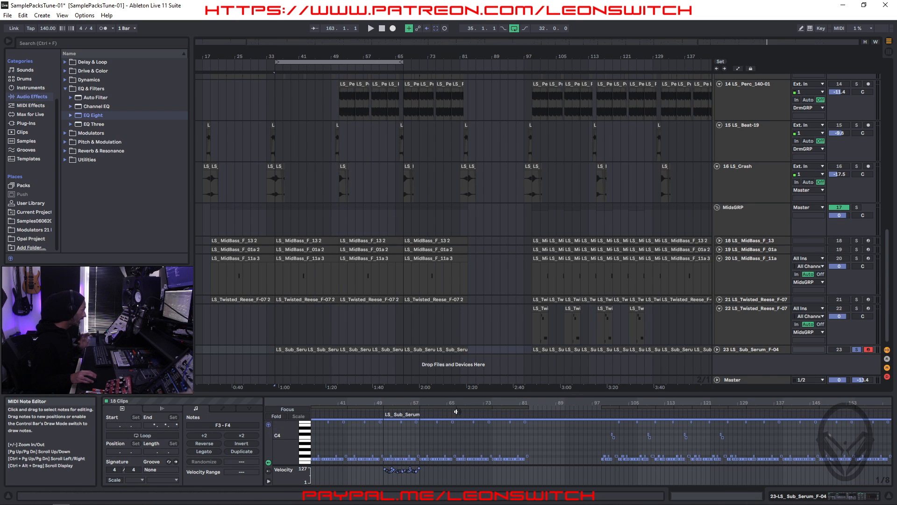
left_click_drag(457, 402, 457, 463)
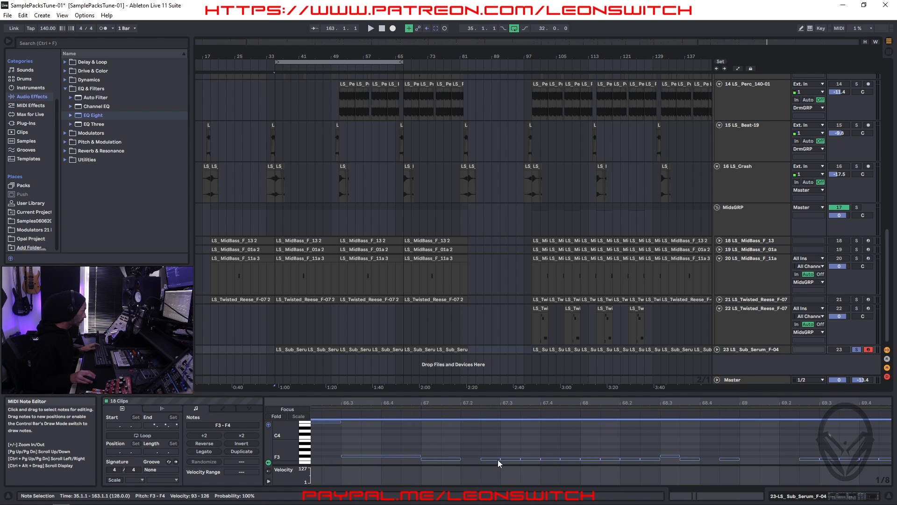
left_click_drag(500, 459, 498, 457)
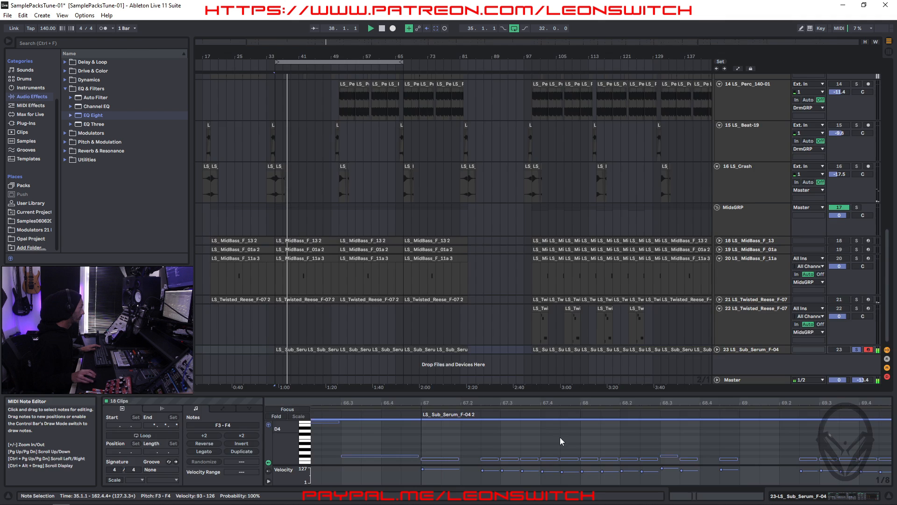
Back in the mixer, set the sub compressor's attack to 1.00 ms, threshold to -29.4 dB and ratio to 4.85:1
key("Tab")
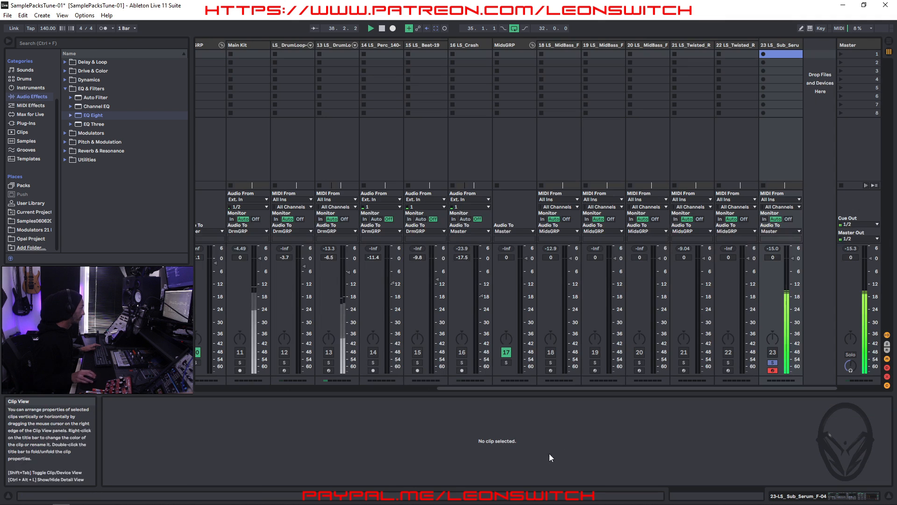
left_click(784, 46)
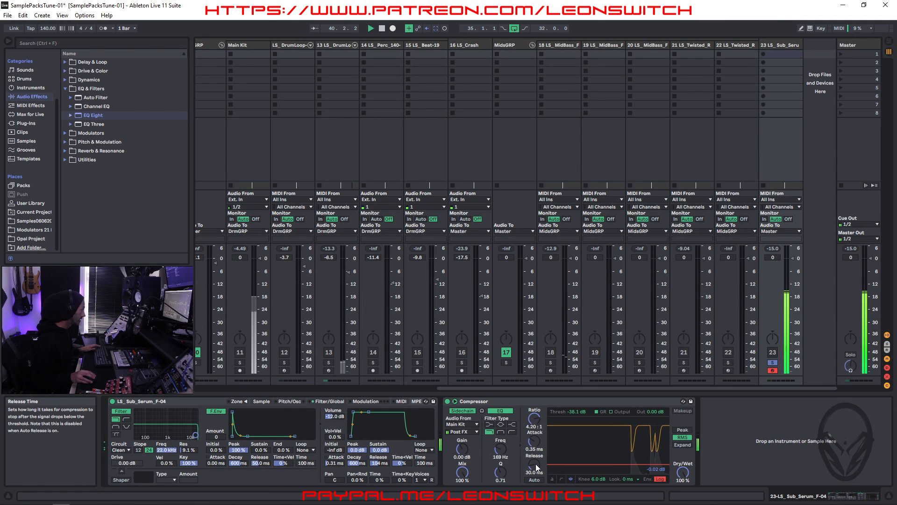
double_click(535, 443)
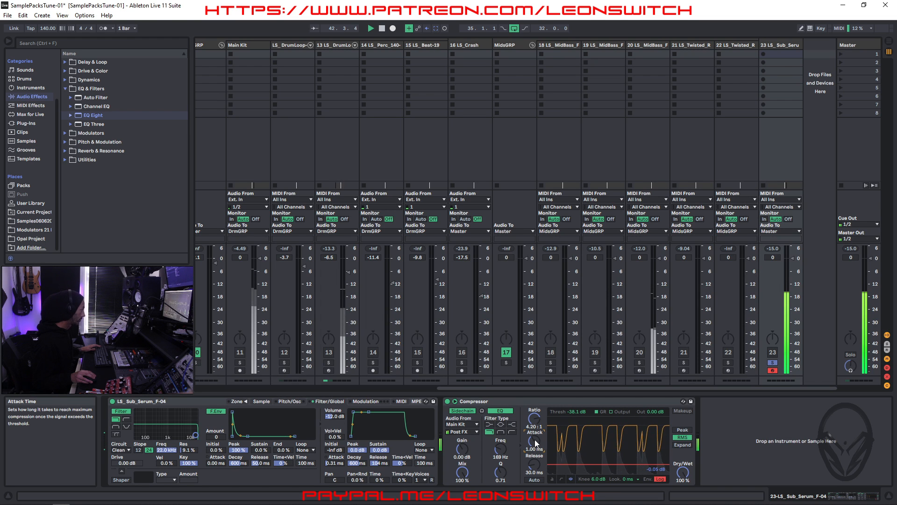
left_click_drag(601, 465, 600, 460)
left_click_drag(534, 418, 534, 414)
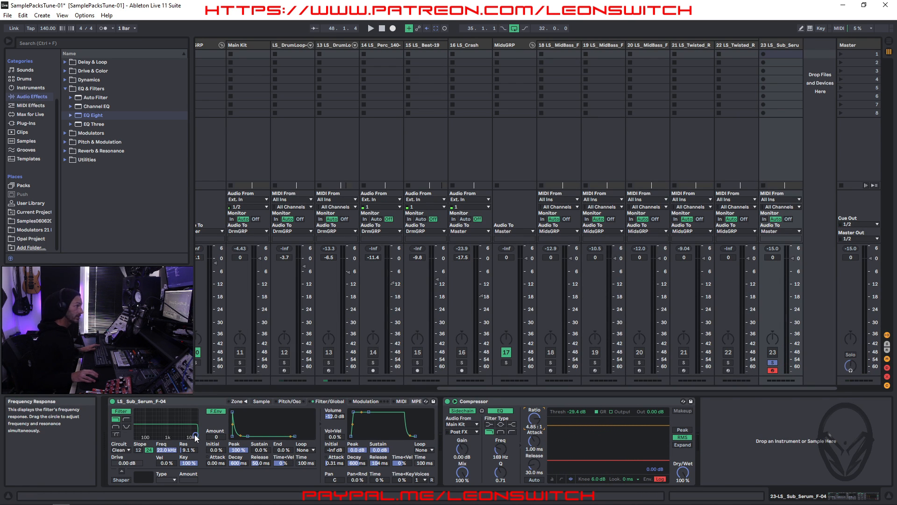
During playback, lower the sub sampler's low-pass filter to about 231 Hz with 2.3% resonance
left_click_drag(194, 434, 186, 435)
key("space")
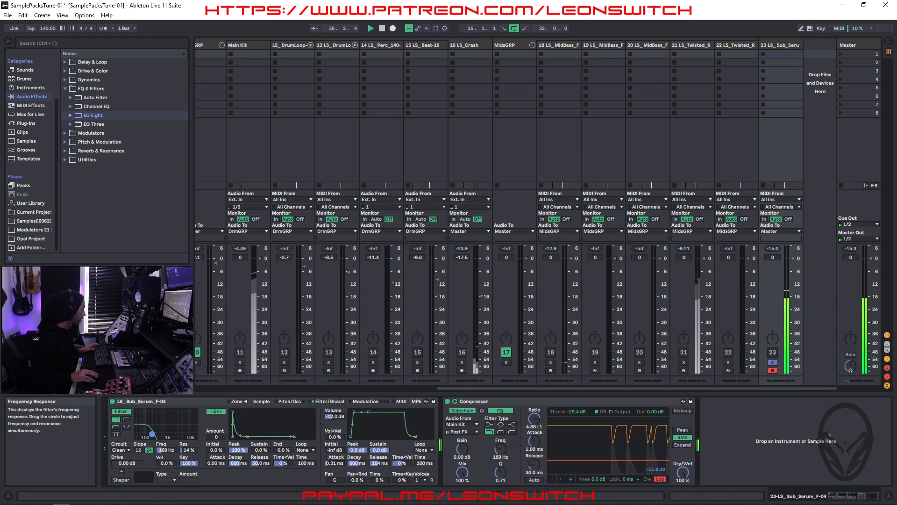
left_click_drag(152, 434, 155, 435)
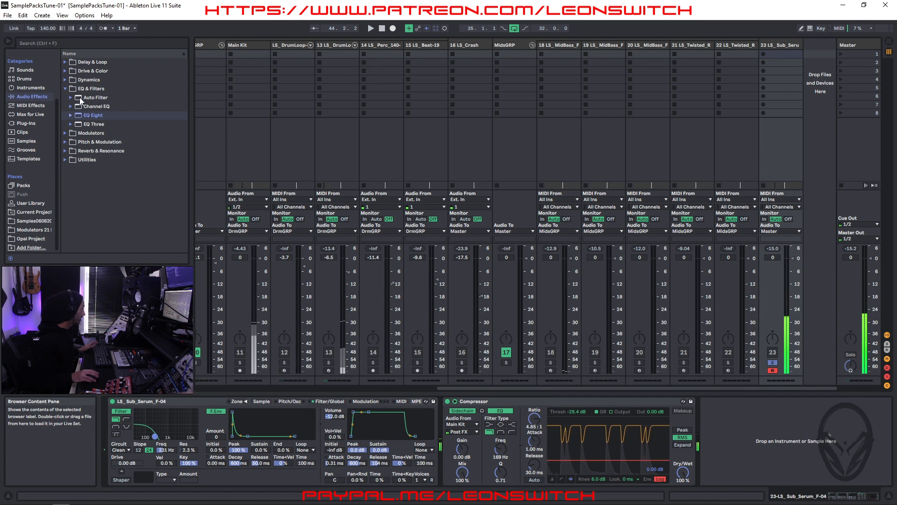
Add an EQ Eight to the sub track, boost band 2 by 2.60 dB at 51.6 Hz and disable Adaptive Q
left_click(91, 119)
double_click(91, 115)
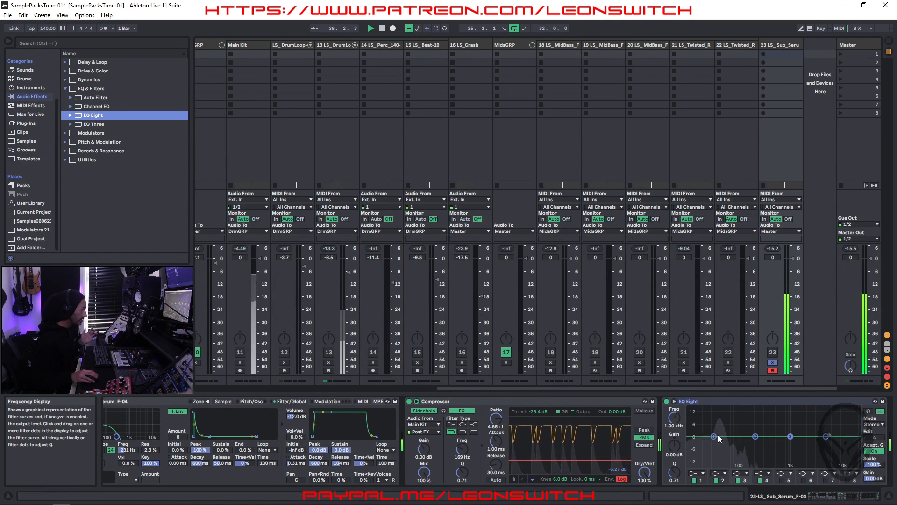
left_click_drag(756, 436, 725, 431)
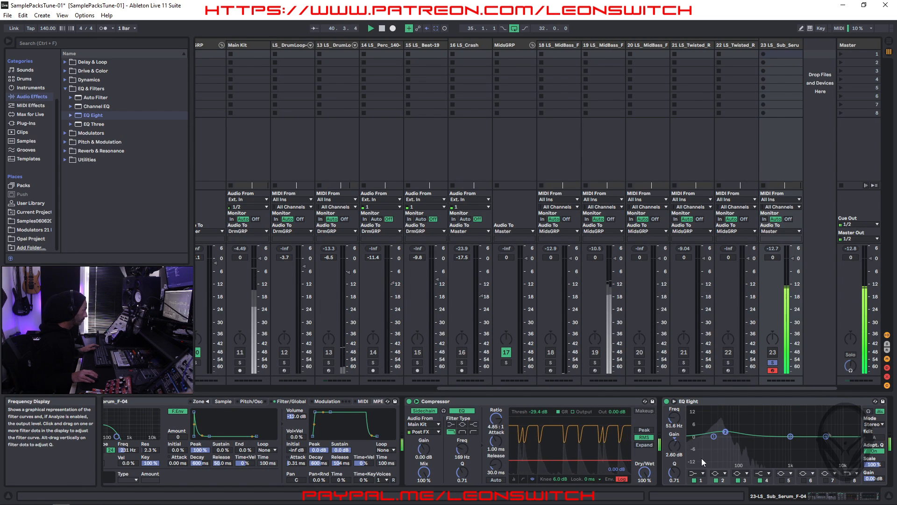
left_click(874, 451)
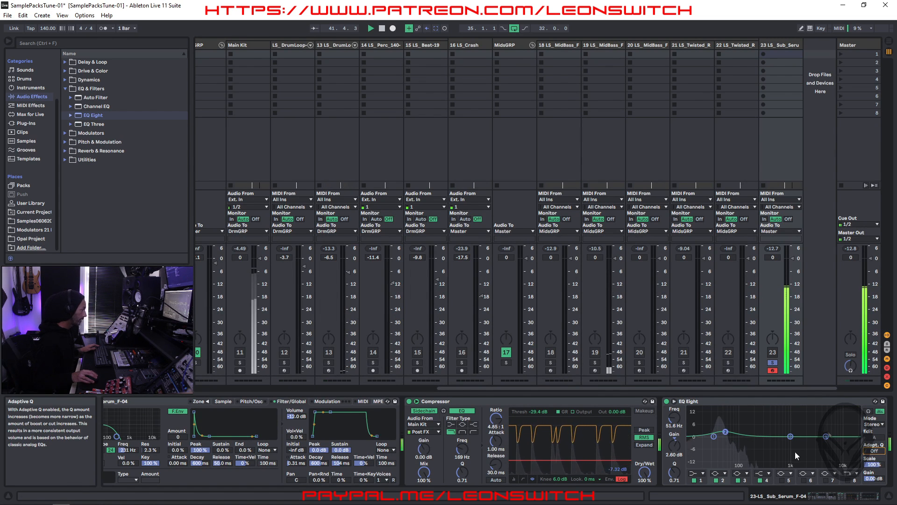
Cut band 3 of the sub's EQ Eight by 8.06 dB at 147 Hz and stop playback
left_click_drag(791, 435, 775, 449)
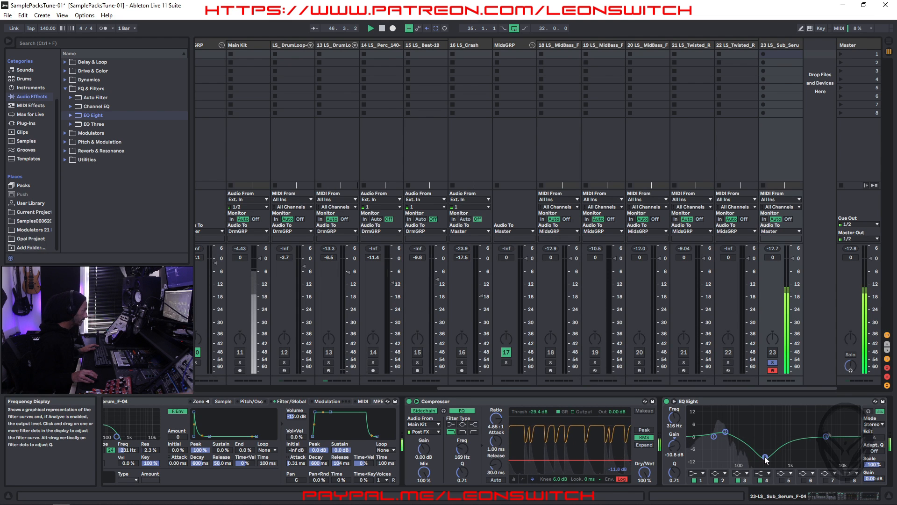
left_click_drag(765, 456, 750, 461)
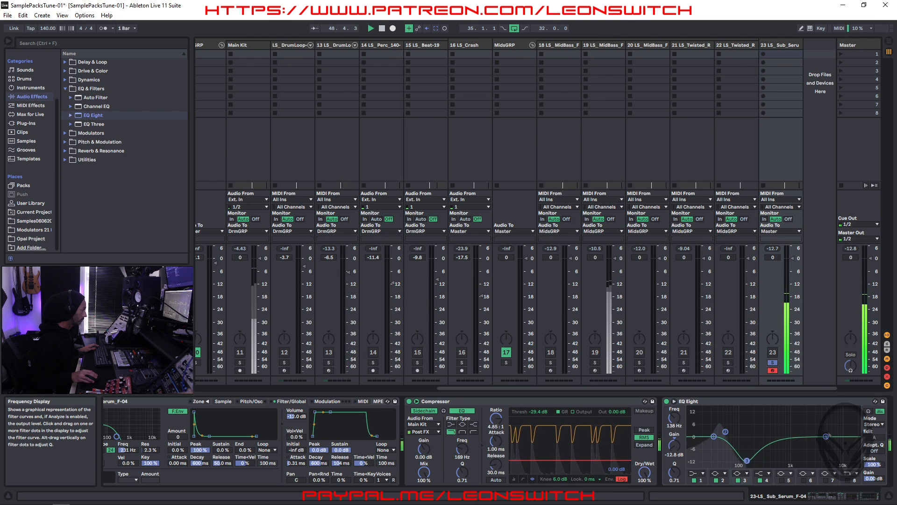
left_click_drag(745, 460, 749, 453)
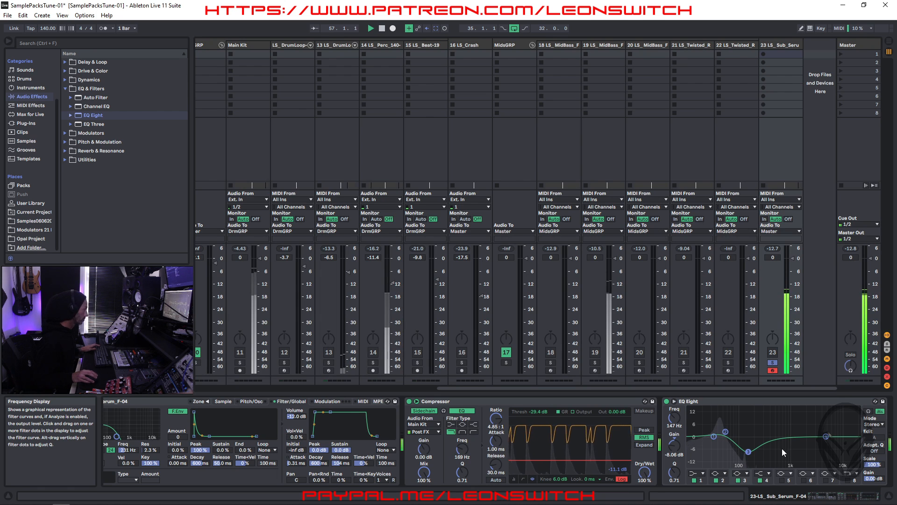
key("space")
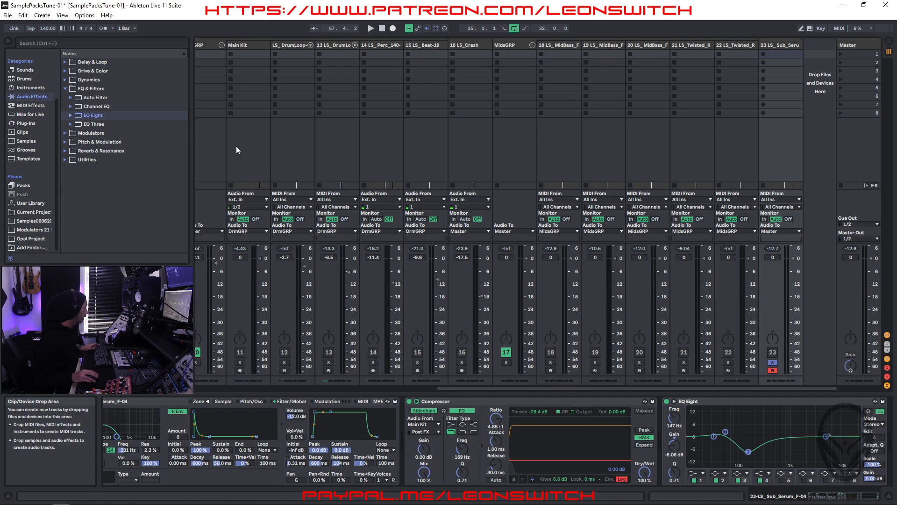
Add a Utility after the sub's EQ Eight and raise its output gain to about 7.8 dB during playback
left_click(64, 160)
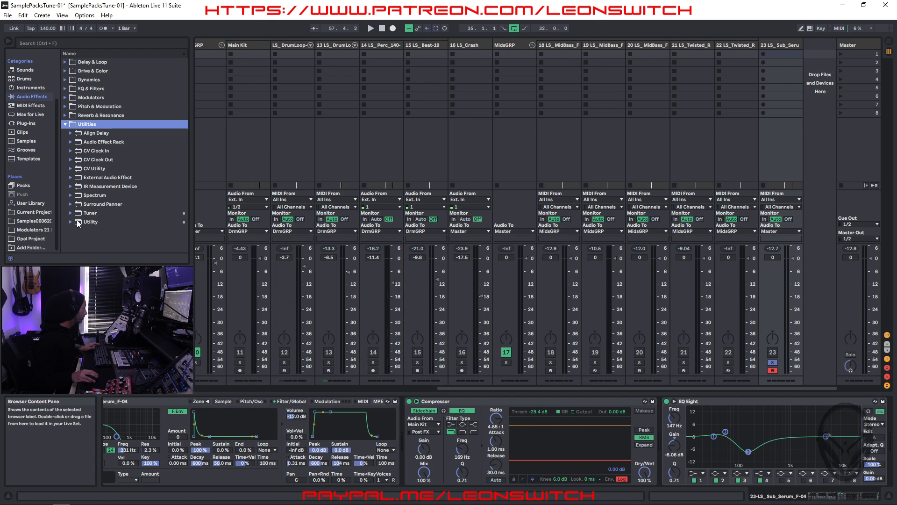
left_click(88, 222)
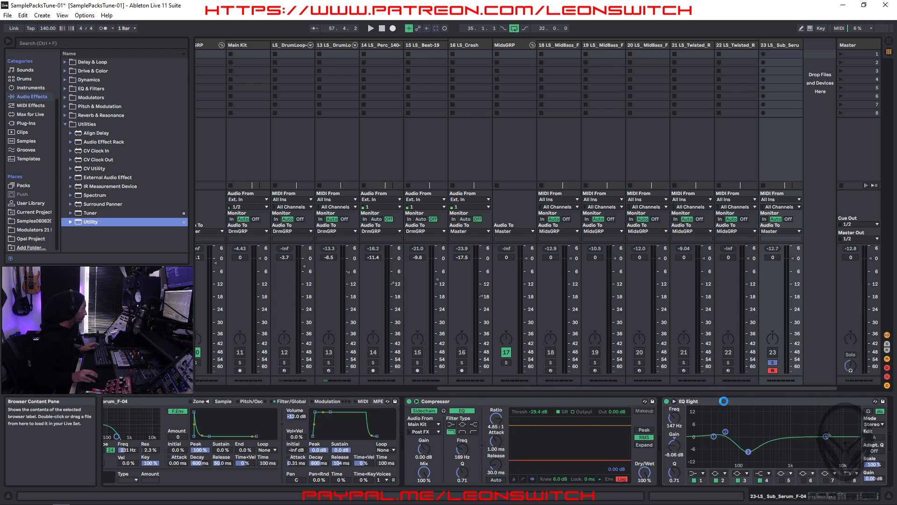
double_click(88, 221)
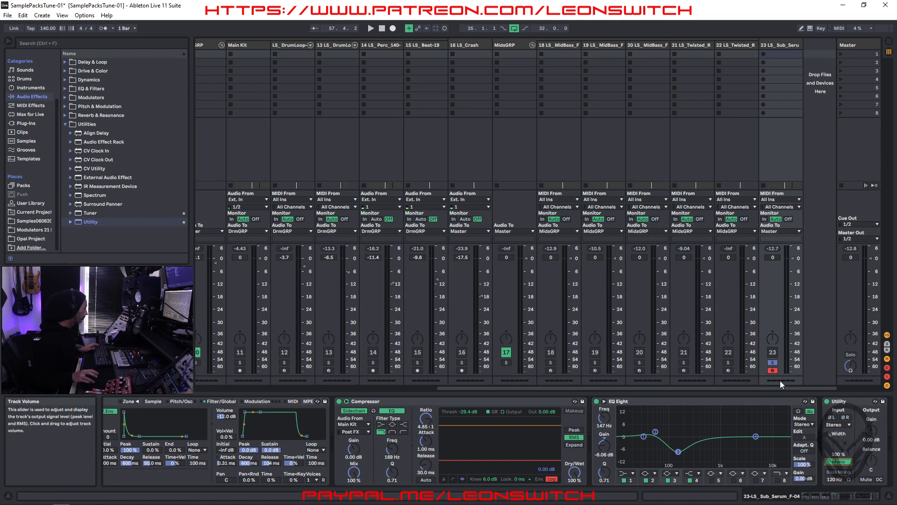
key("space")
left_click_drag(871, 429, 871, 416)
Pull the sub track's volume down to -inf and solo the drum group and crash track alongside it
left_click_drag(773, 258, 773, 327)
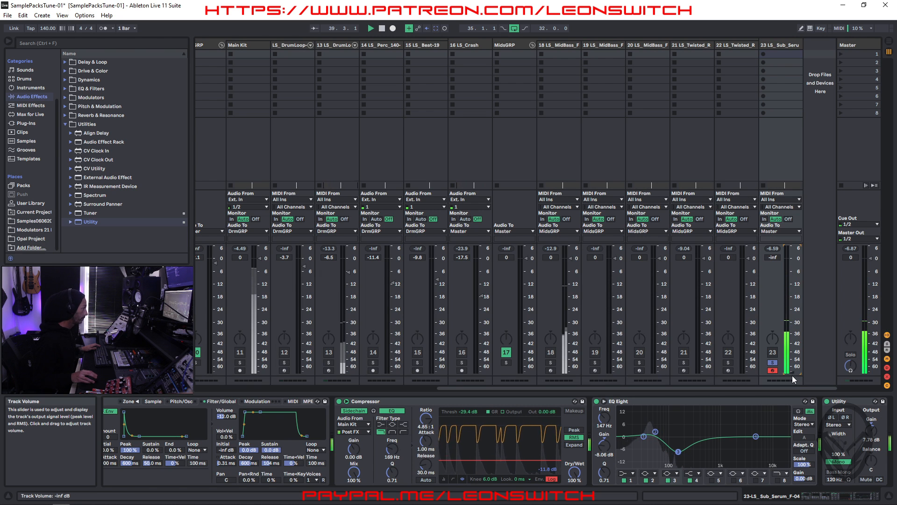
left_click_drag(470, 388, 363, 396)
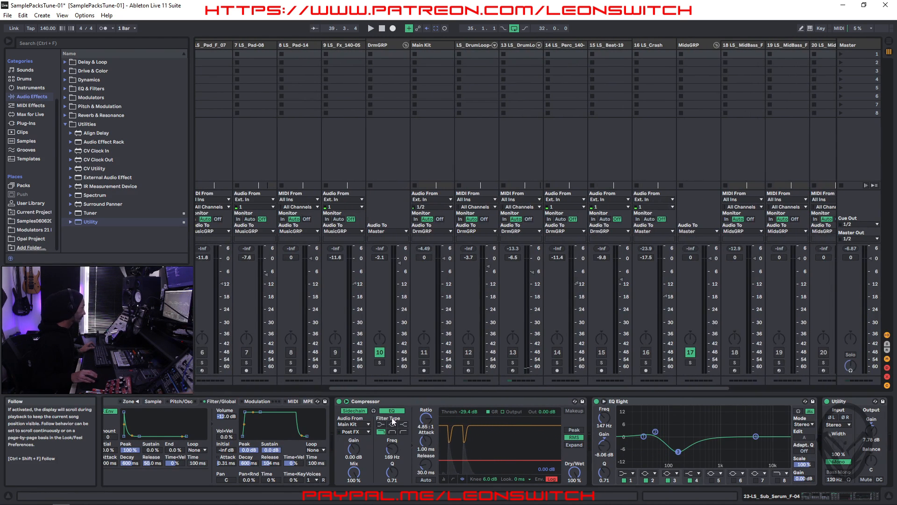
left_click(380, 362)
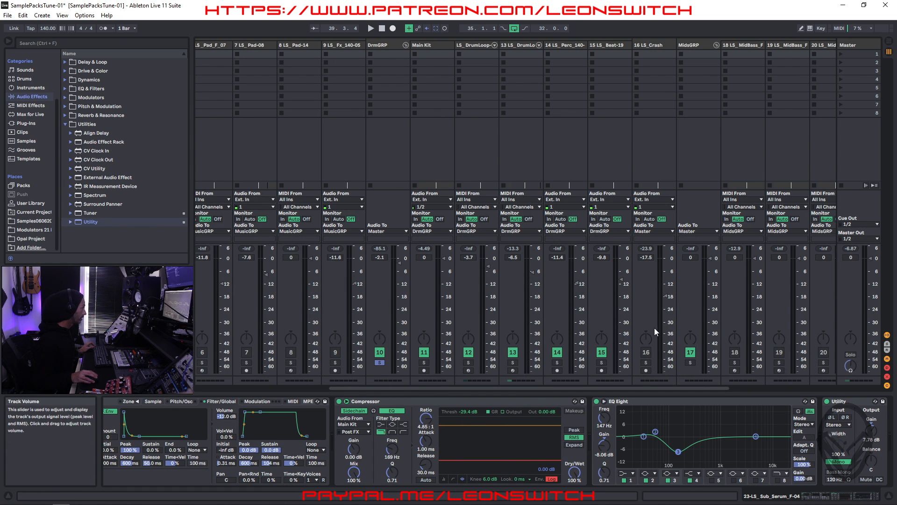
left_click_drag(598, 389, 708, 389)
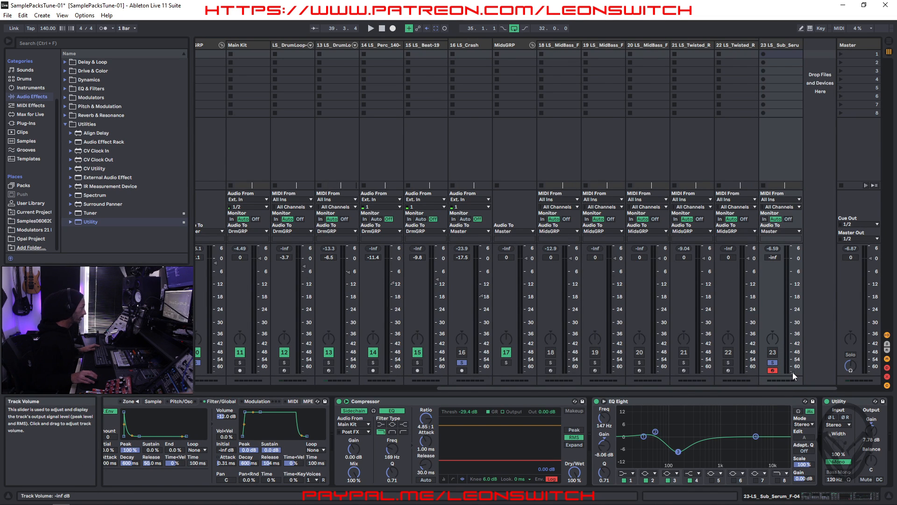
Play the loop and gradually bring the sub track's volume up to -8.3 dB against the drums
key("space")
left_click_drag(792, 372, 792, 296)
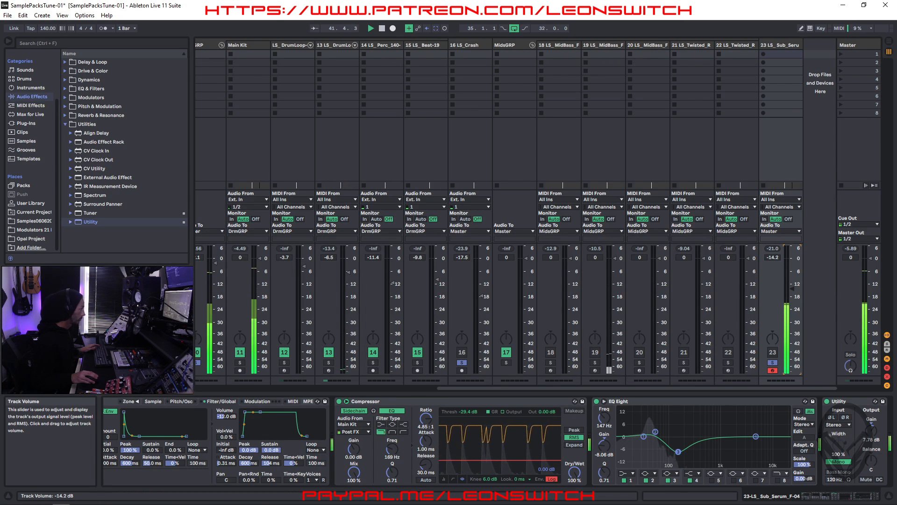
left_click_drag(792, 289, 793, 285)
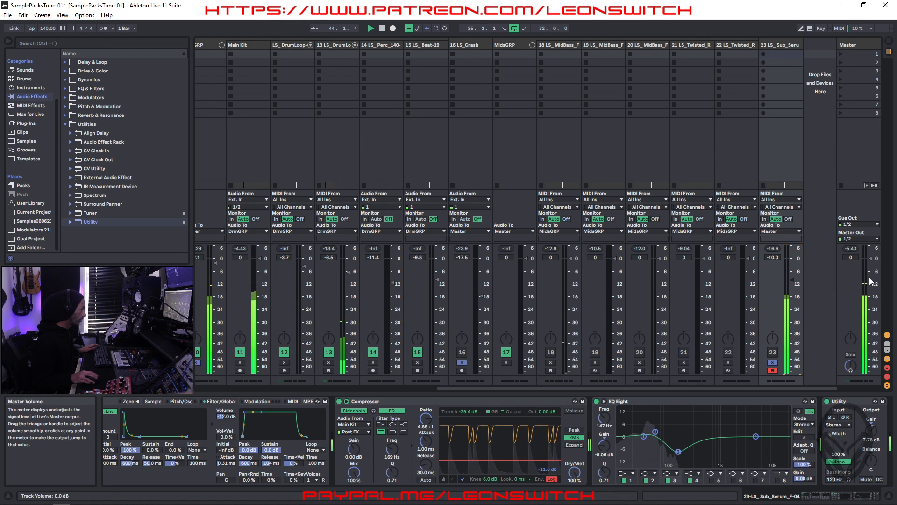
left_click_drag(792, 279, 792, 276)
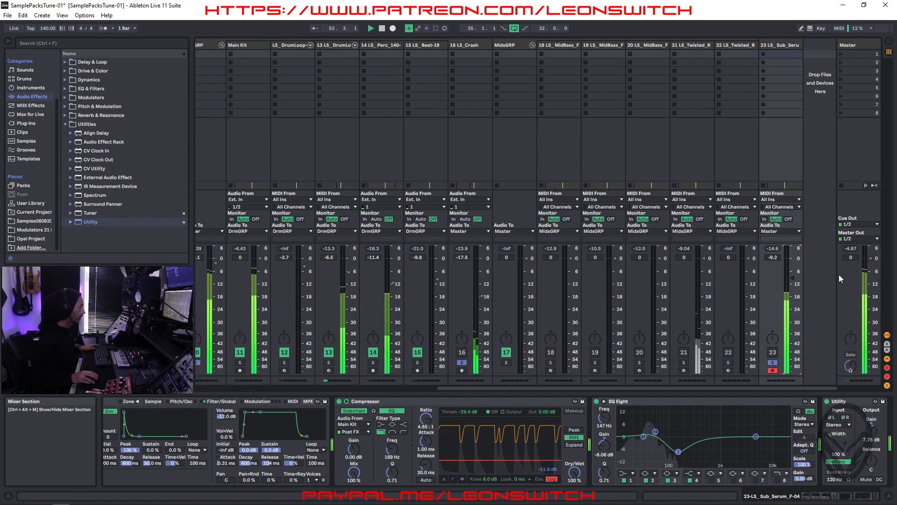
left_click_drag(791, 278, 791, 276)
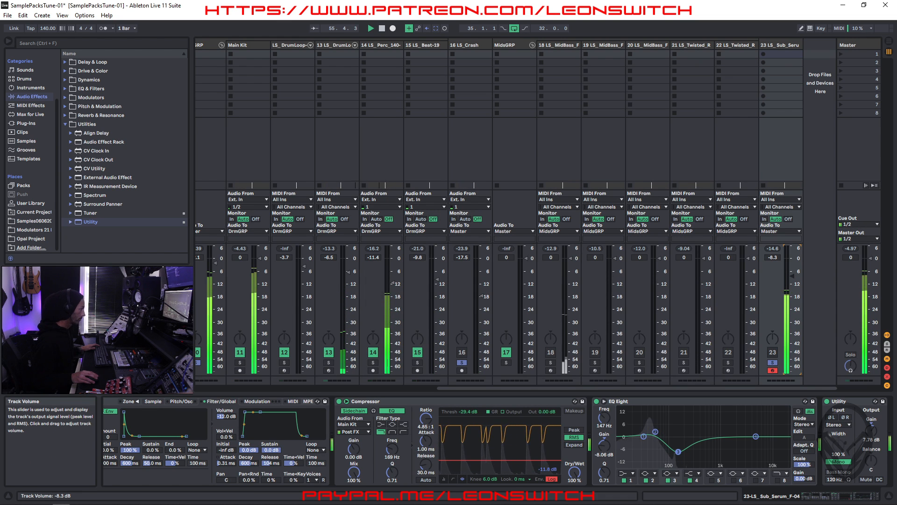
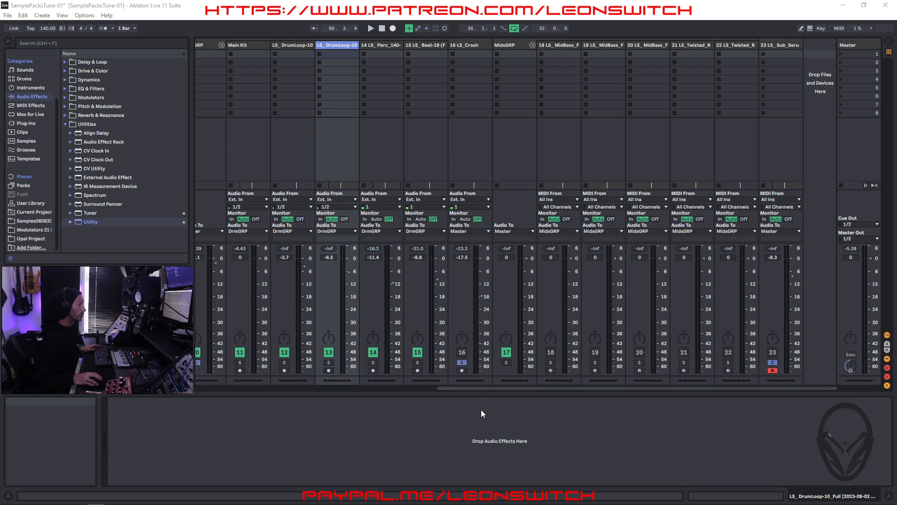
Restart playback from the start of the bar 35 loop and lower the sub track's volume to -10.3 dB
key("Tab")
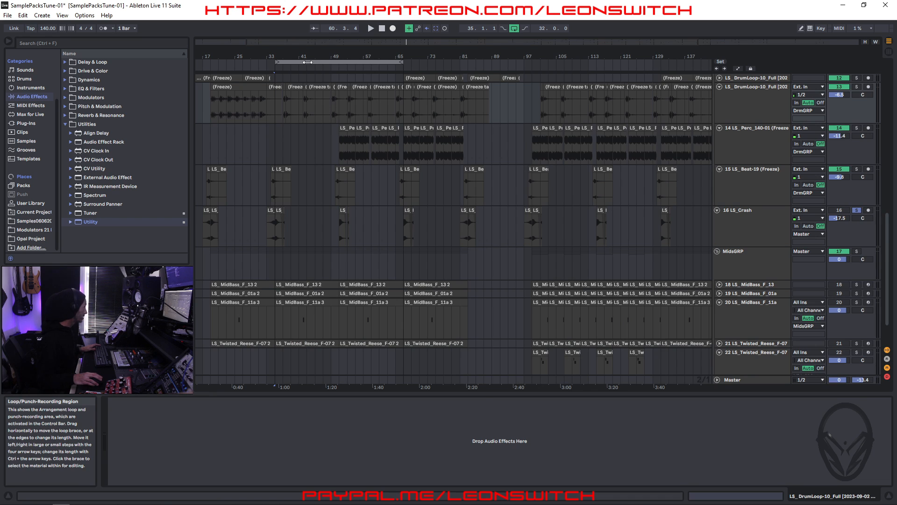
key("space")
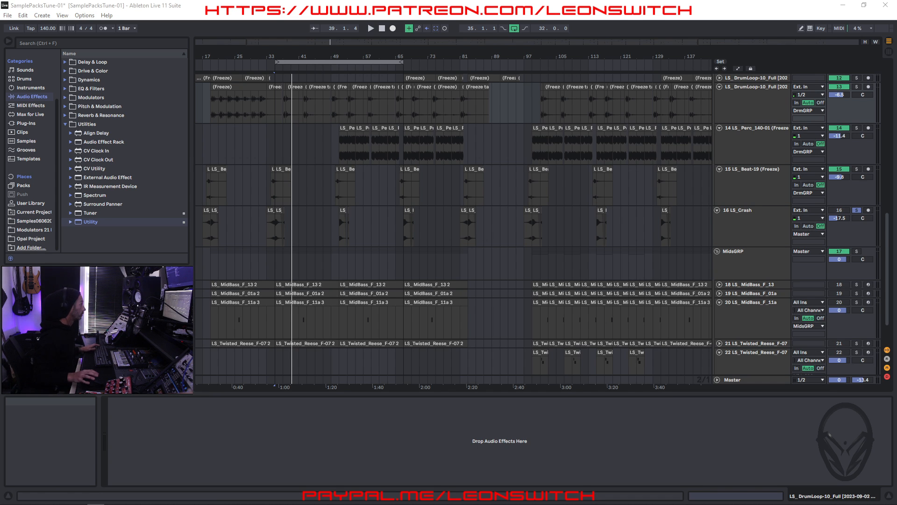
left_click(351, 62)
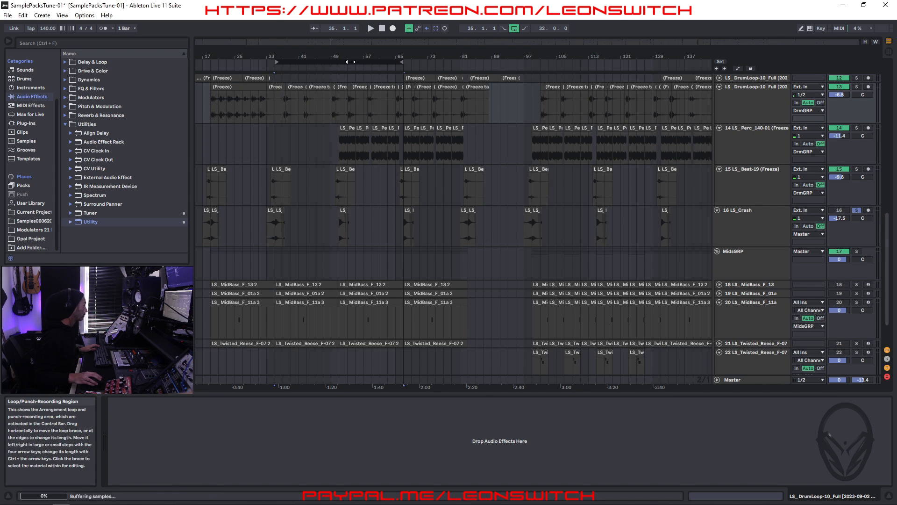
key("space")
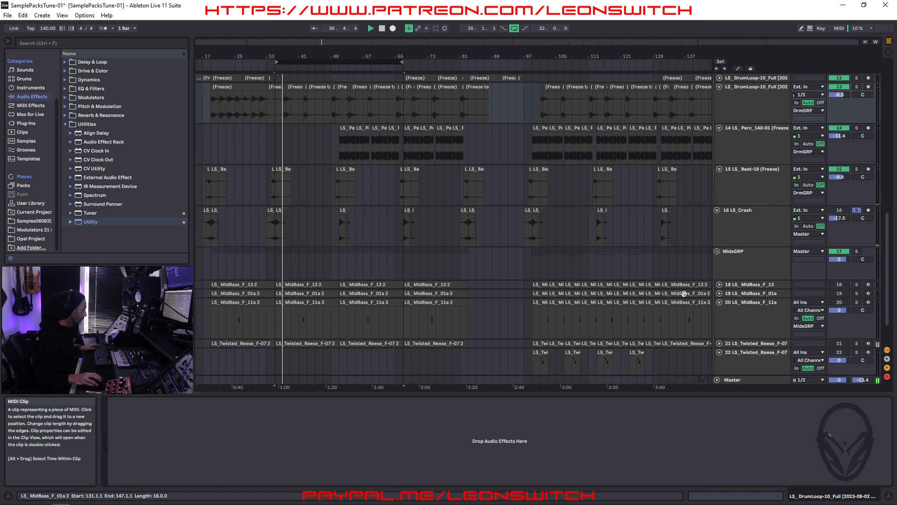
key("Tab")
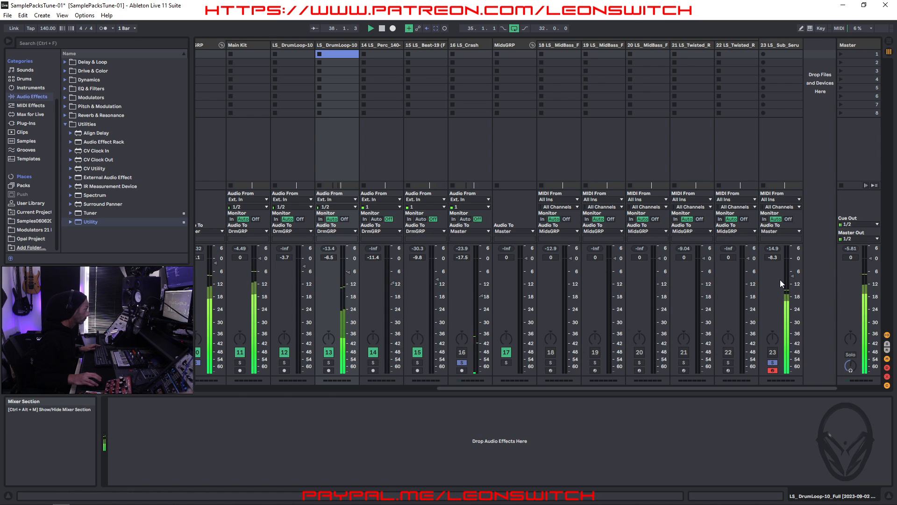
left_click_drag(796, 281, 793, 281)
Retune the sub's EQ Eight during playback: band 2 to 1.88 dB at 51.6 Hz, band 3 to -7.81 dB at 129 Hz
left_click(779, 45)
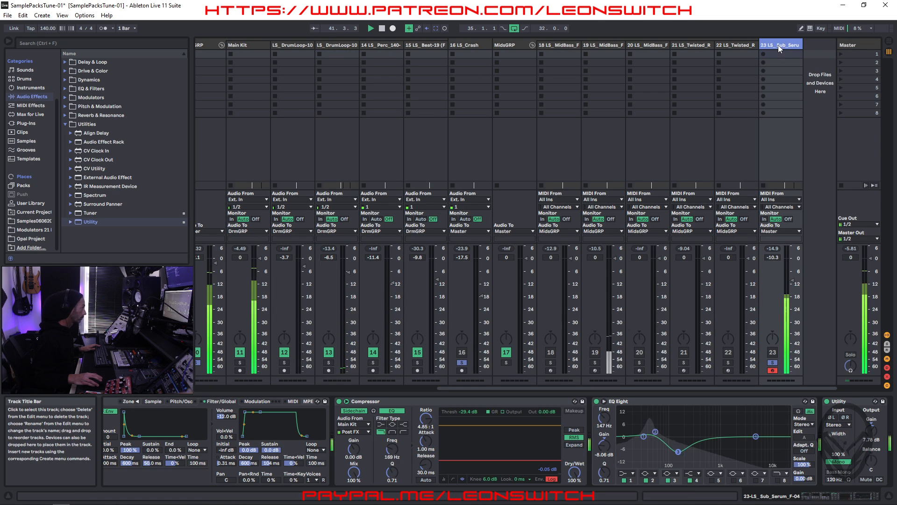
left_click_drag(656, 432, 656, 435)
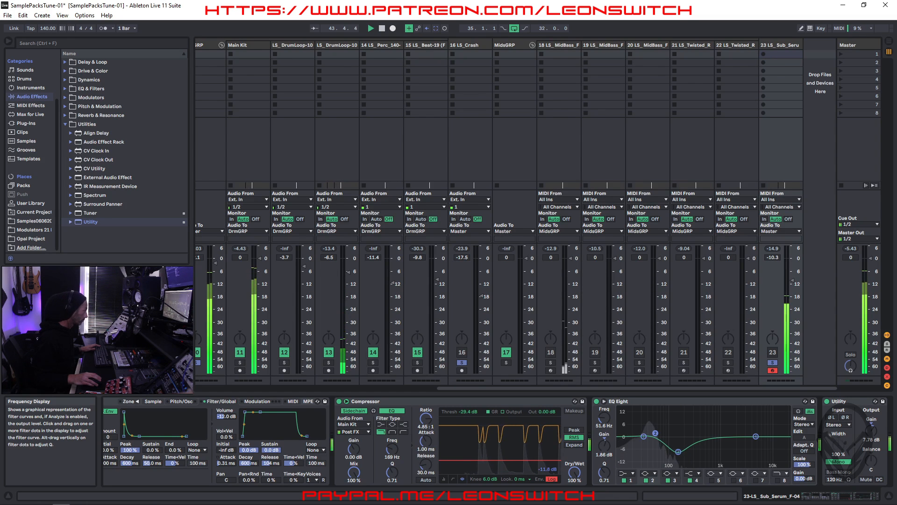
left_click_drag(681, 453, 676, 452)
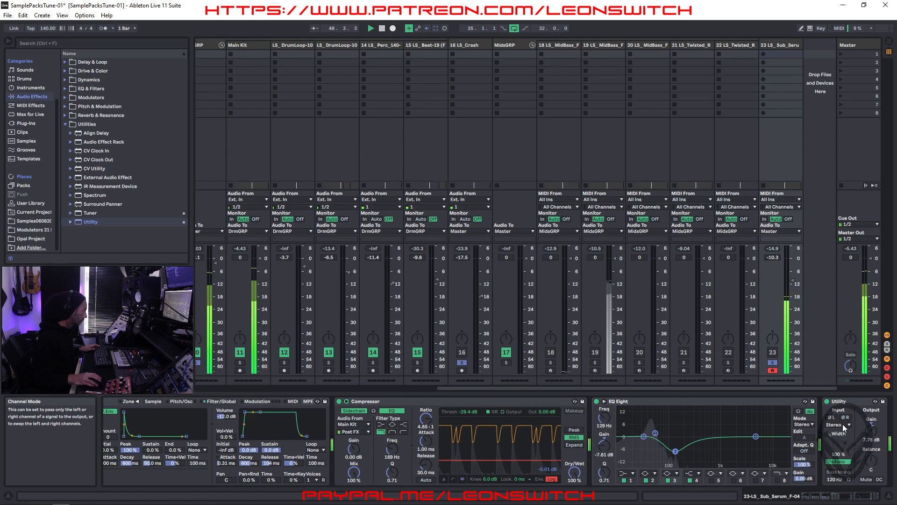
Lower the sub's Utility gain to 6.11 dB, settle its track volume at -9.6 dB, and stop playback
left_click_drag(871, 429, 872, 434)
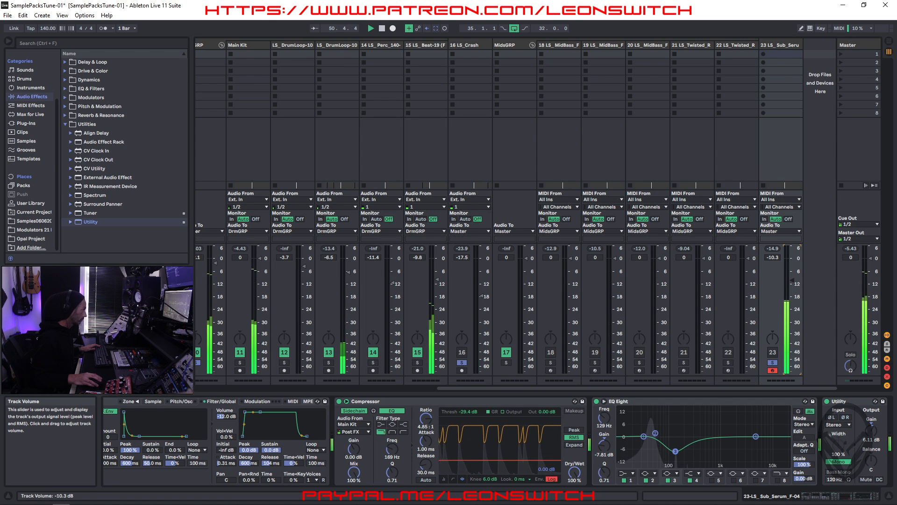
left_click_drag(793, 280, 792, 280)
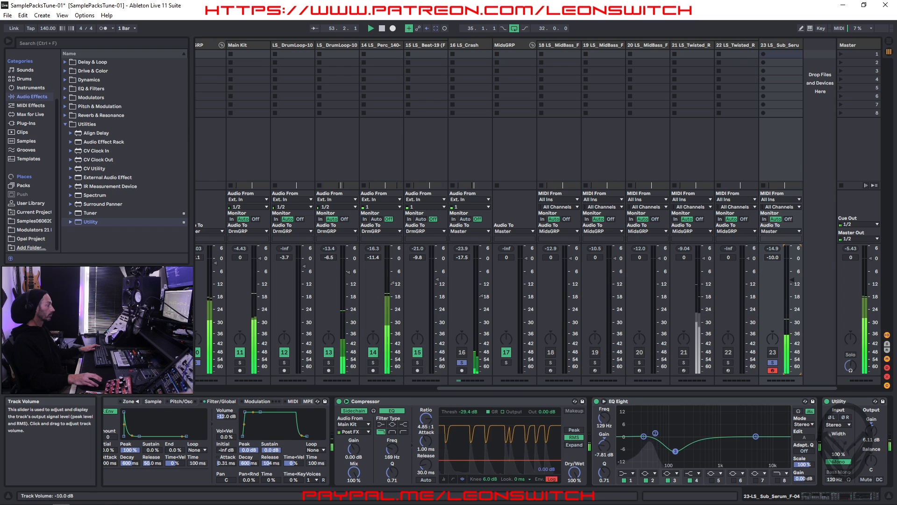
left_click_drag(792, 279, 792, 278)
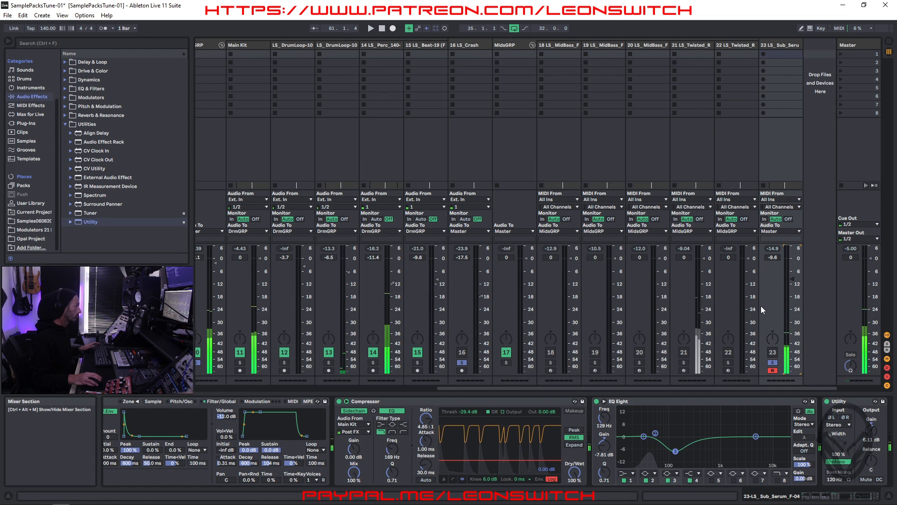
key("space")
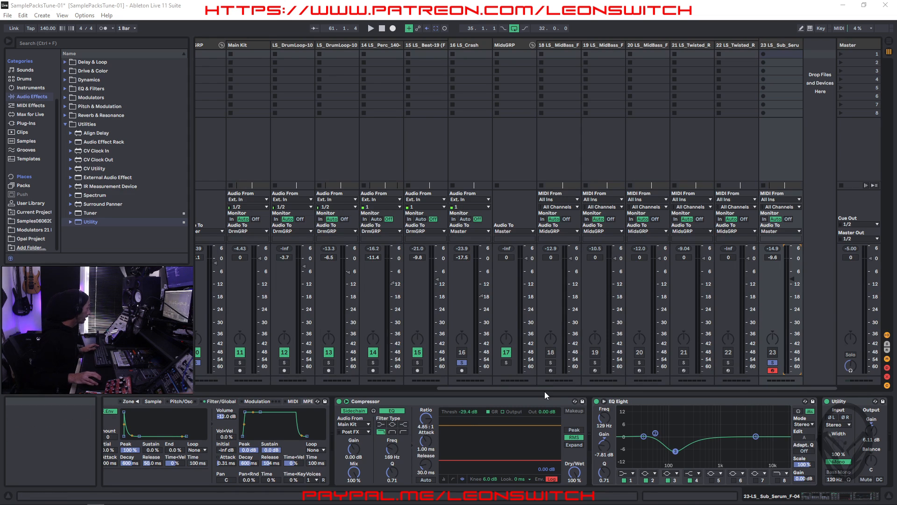
Solo only the MidsGRP group and bring its mid bass and reese tracks into view in the mixer
left_click_drag(545, 387, 508, 389)
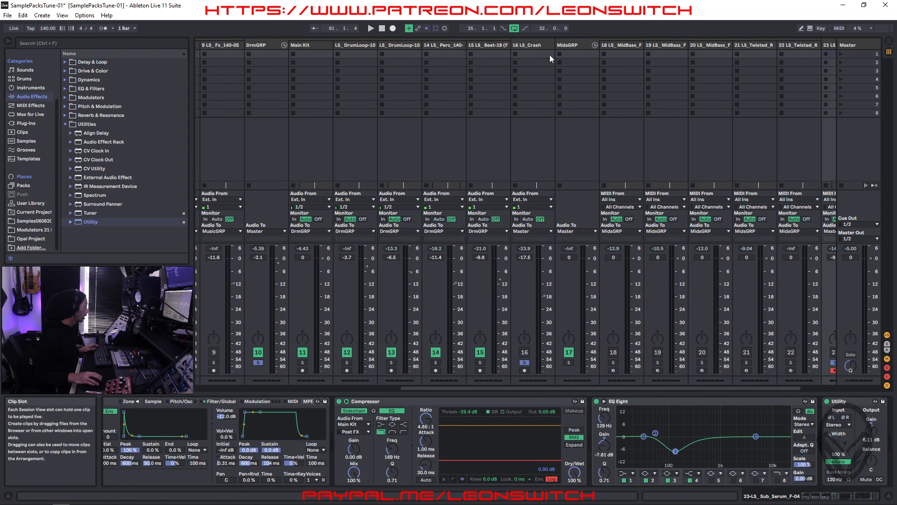
left_click(577, 44)
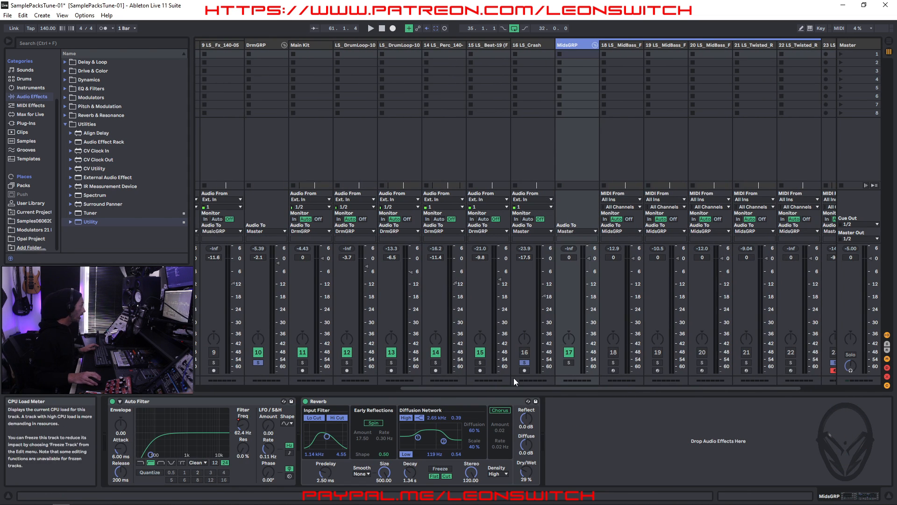
left_click(260, 45)
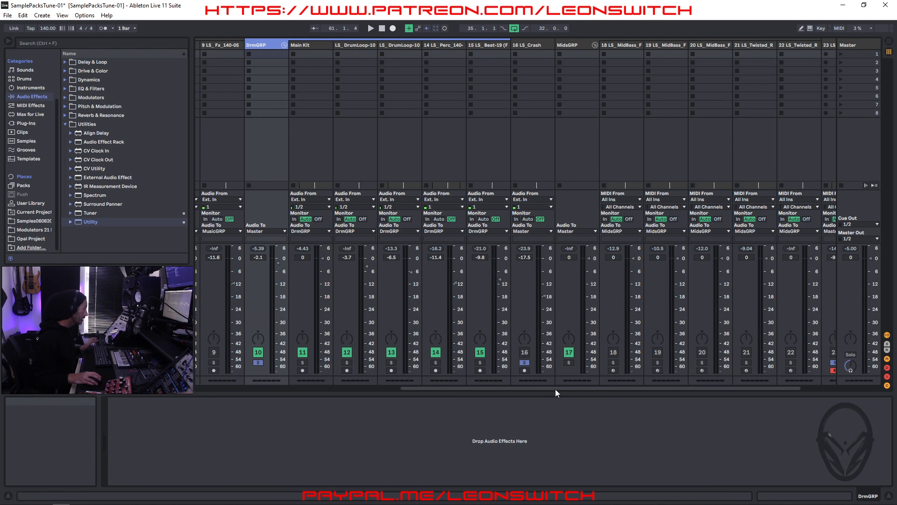
left_click_drag(554, 389, 278, 397)
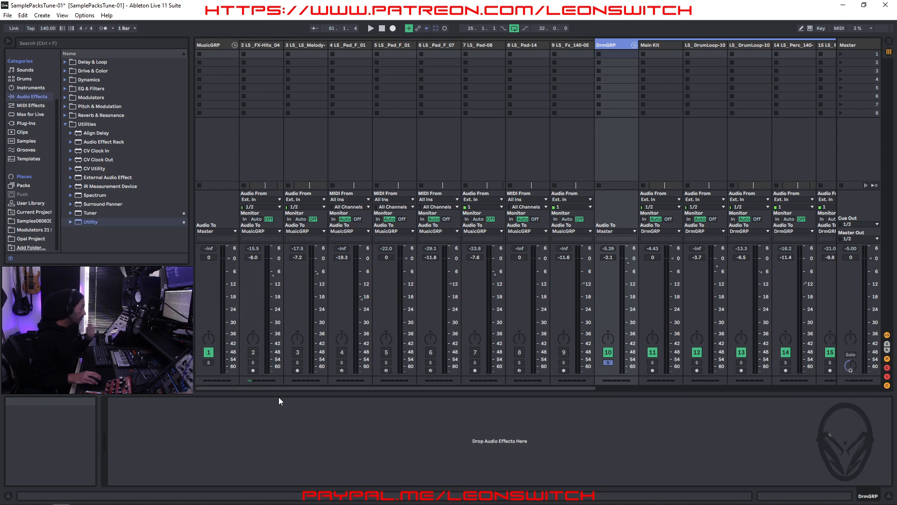
left_click_drag(278, 397, 562, 411)
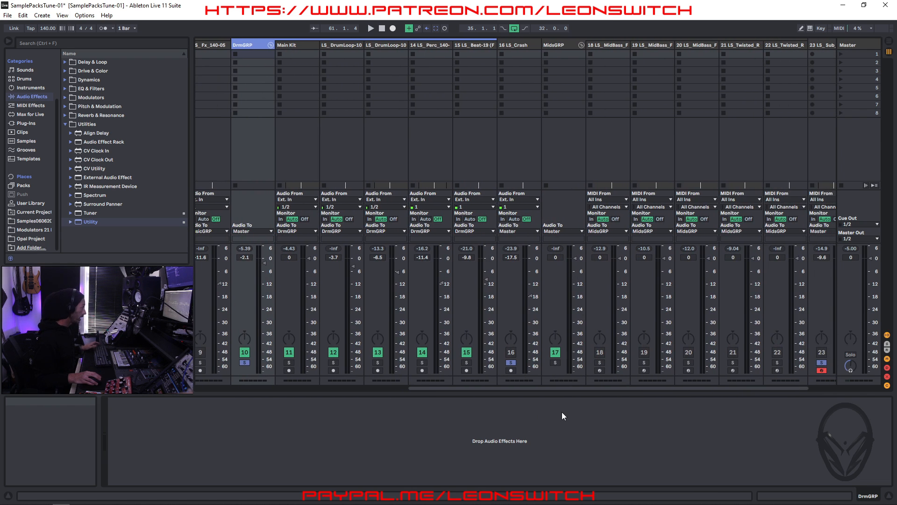
left_click(565, 44)
left_click(555, 362)
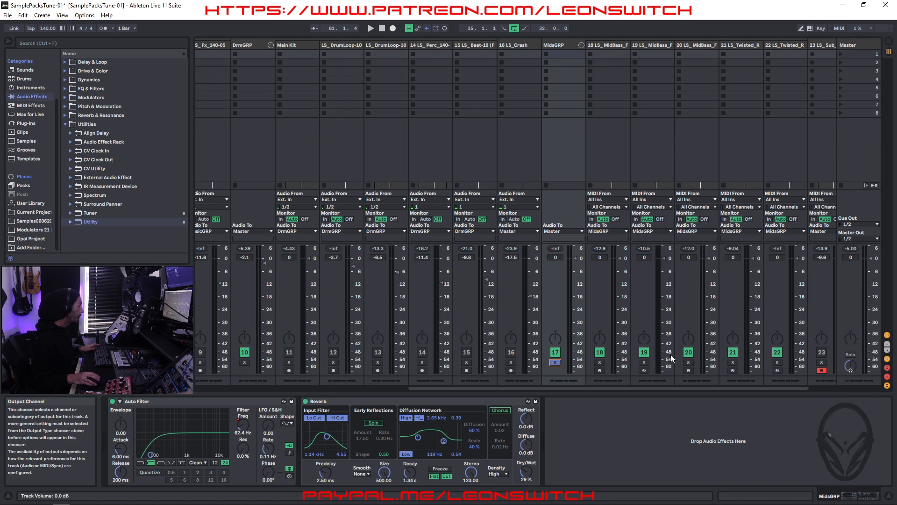
left_click_drag(681, 388, 717, 388)
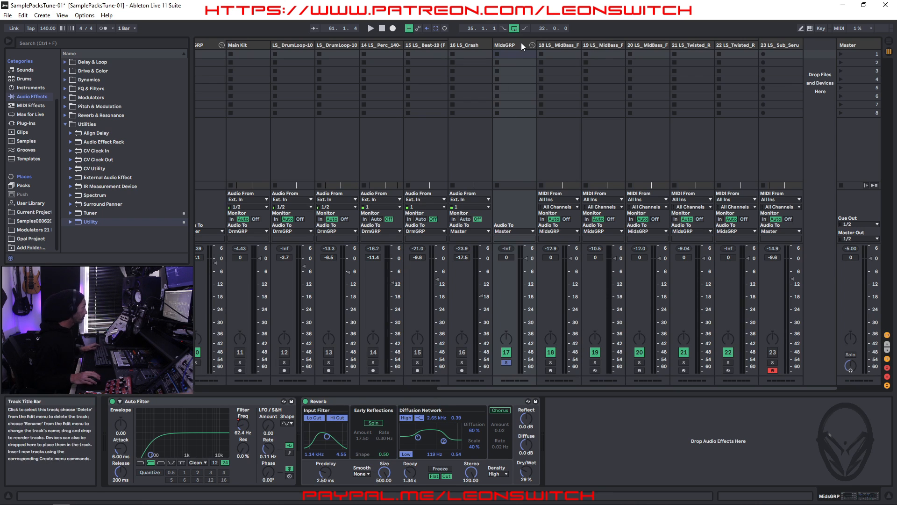
Move the 32-bar arrangement loop to start at bar 99 and play it with the mids group soloed
key("Tab")
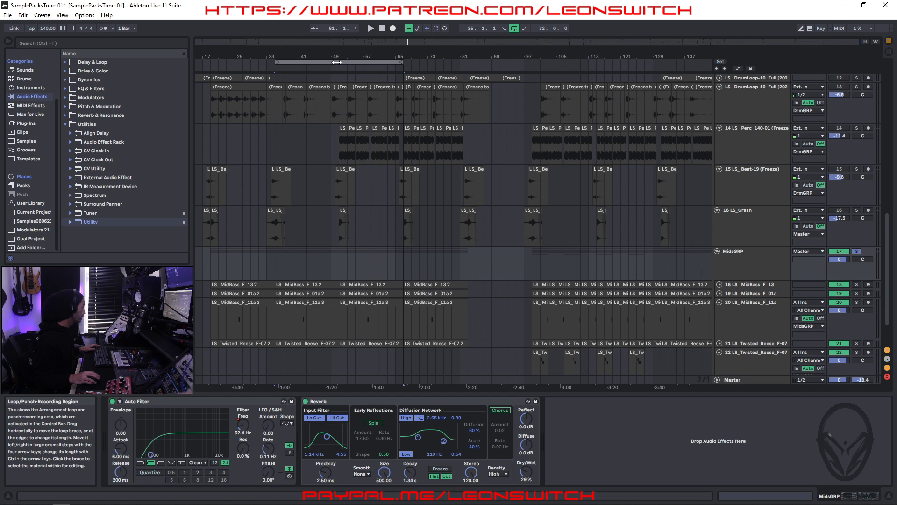
left_click_drag(335, 61, 602, 58)
left_click(599, 59)
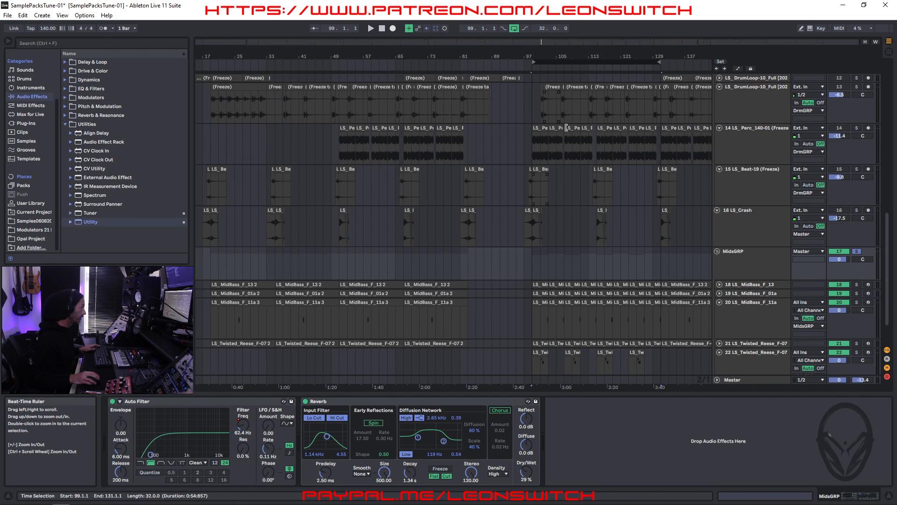
scroll(615, 327, "down", 2)
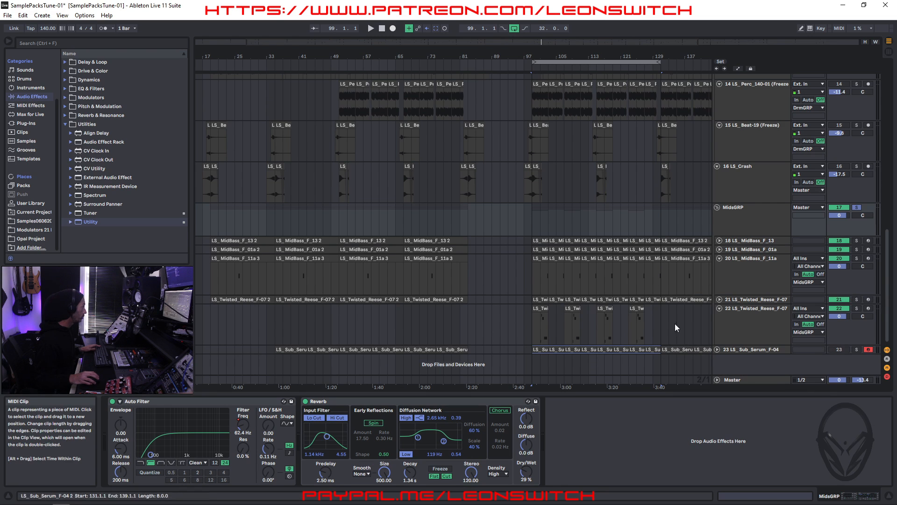
key("Tab")
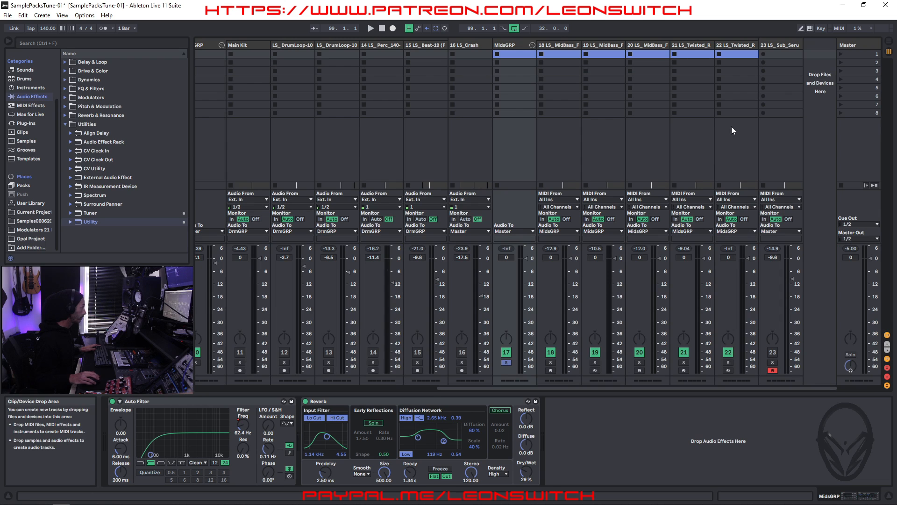
key("space")
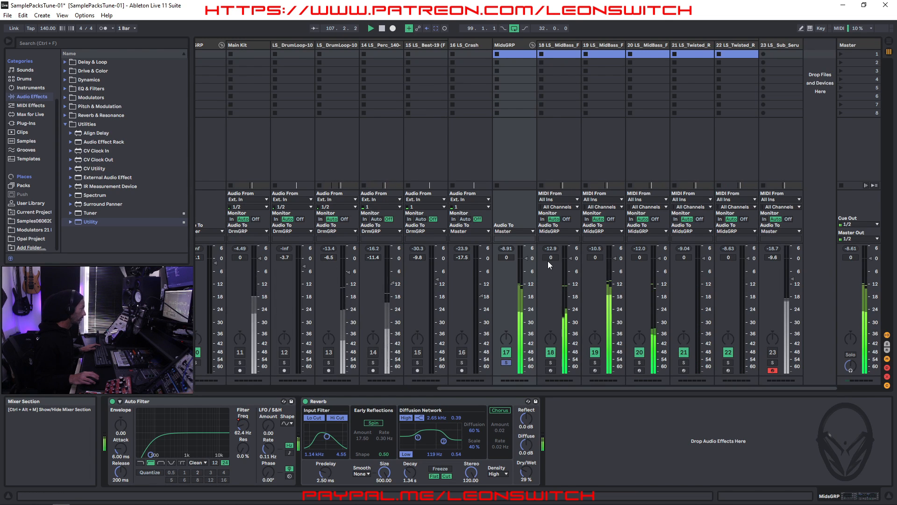
Raise the sample volume of track 20's LS_MidBass_F_11a sampler to 3.3 dB while playing the loop
left_click(649, 44)
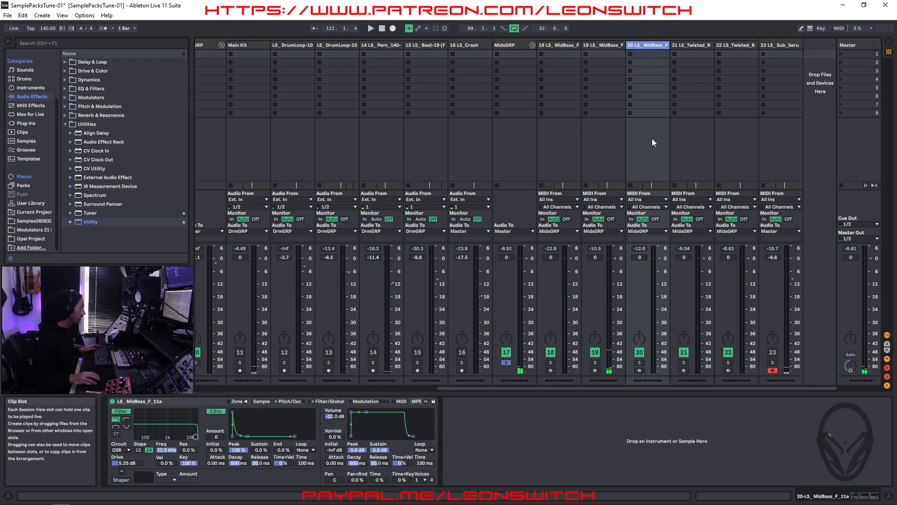
left_click(261, 401)
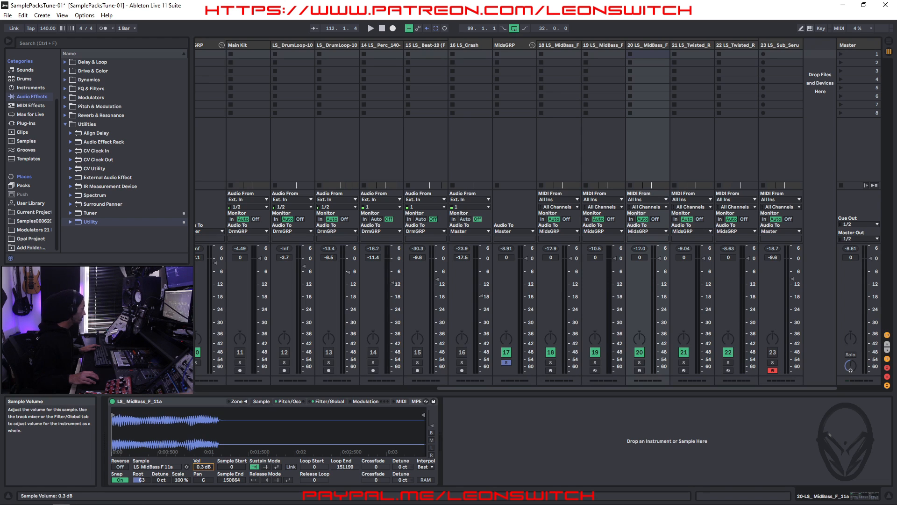
key("space")
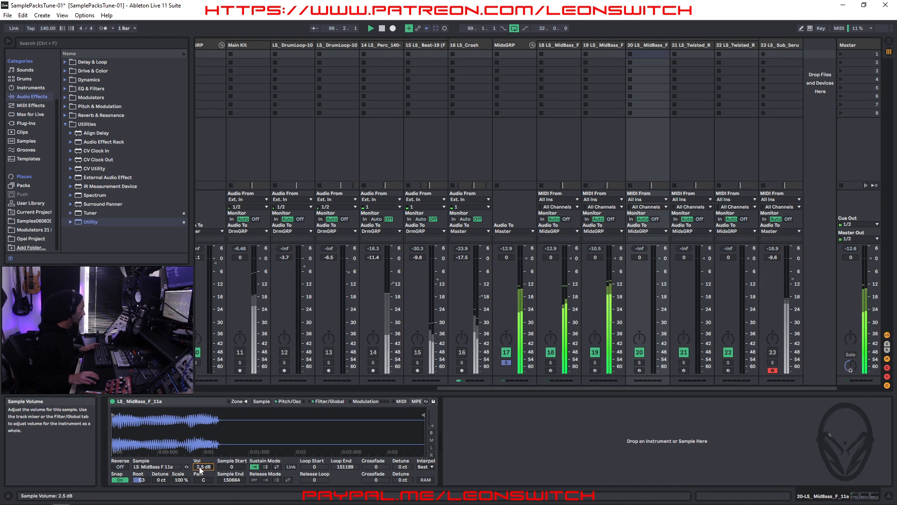
left_click_drag(201, 467, 200, 470)
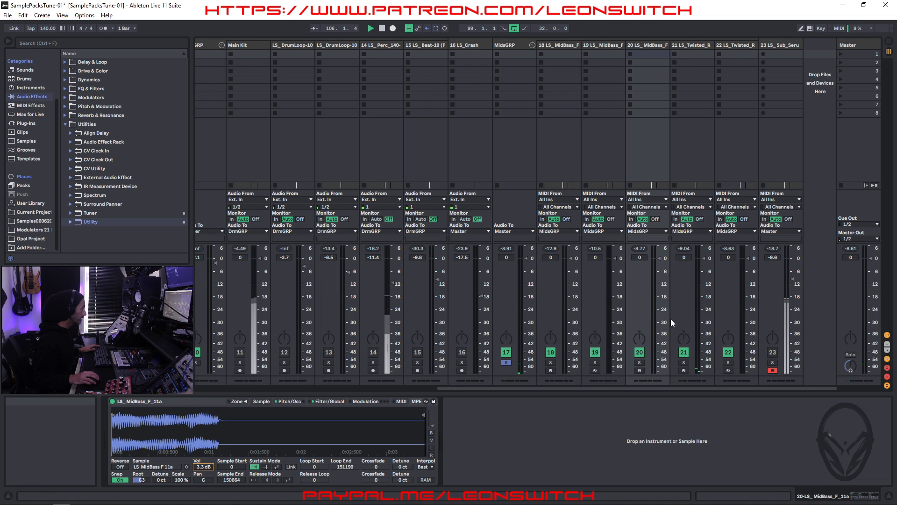
Add an EQ Eight to the MidsGRP group and place it between the Auto Filter and the Reverb
left_click(508, 44)
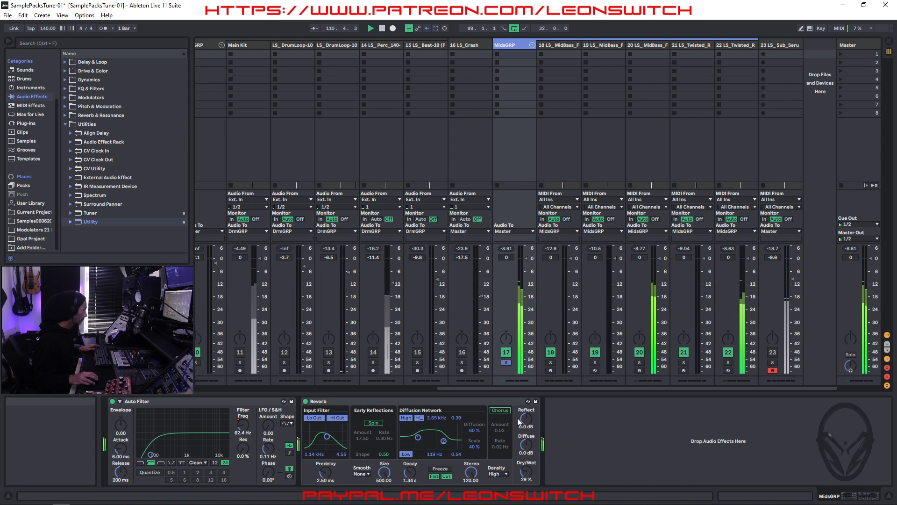
left_click(68, 88)
double_click(93, 116)
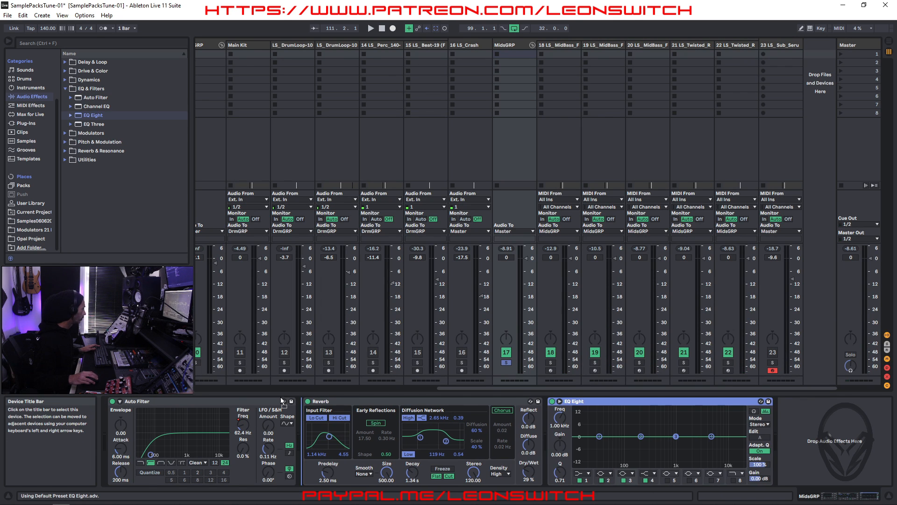
left_click_drag(293, 413, 297, 413)
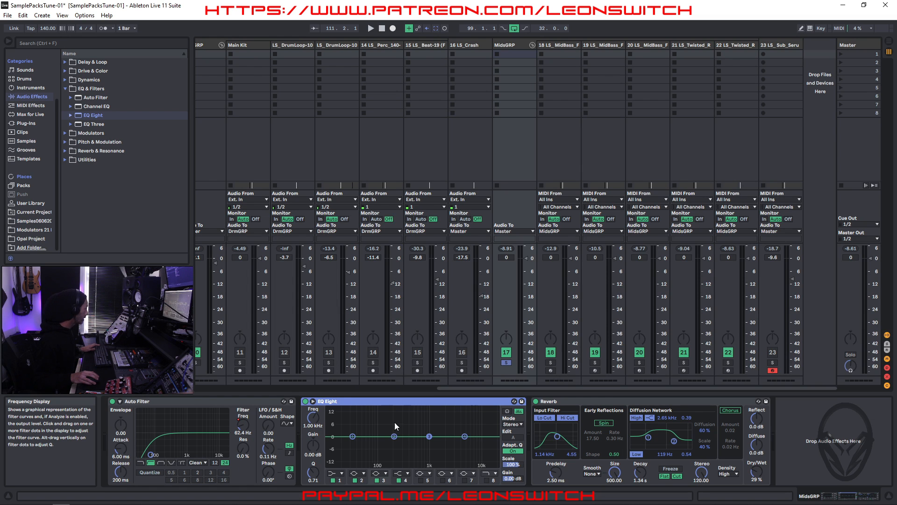
Set band 1 of the mids group's EQ Eight to a steep low cut at 38.3 Hz during playback
key("space")
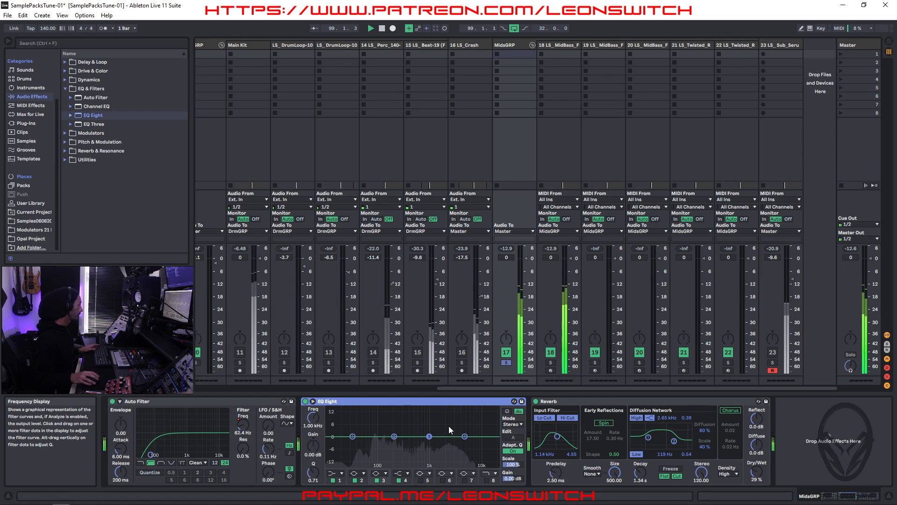
left_click(335, 473)
left_click(334, 418)
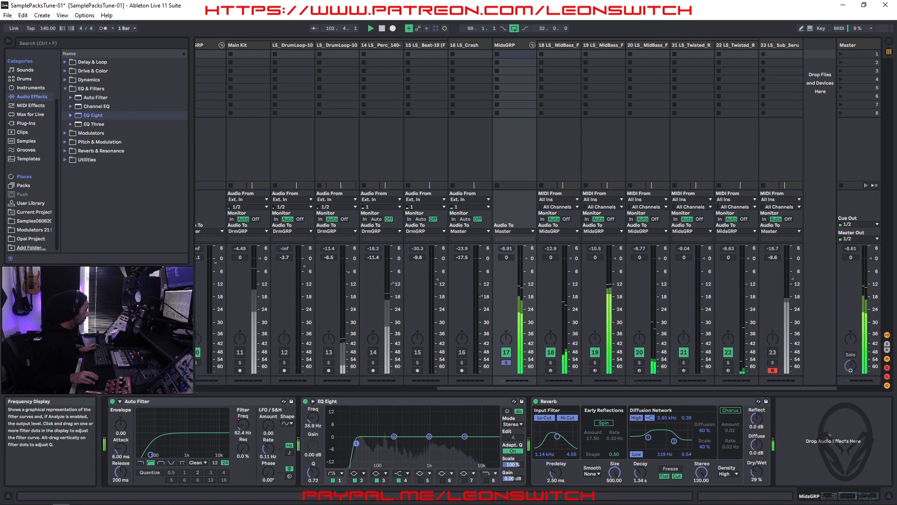
left_click_drag(353, 442, 358, 443)
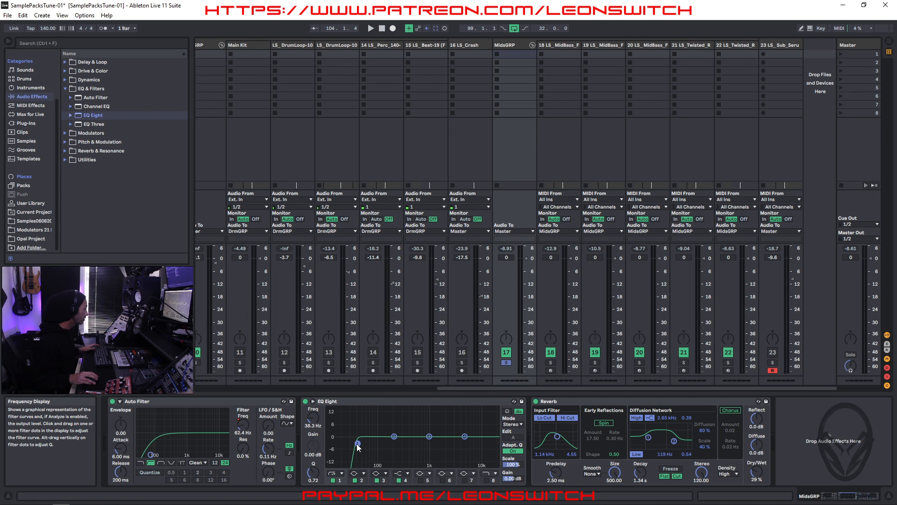
Raise the low-cut frequency of band 1 in the mids group's EQ Eight to 97.9 Hz during playback
key("space")
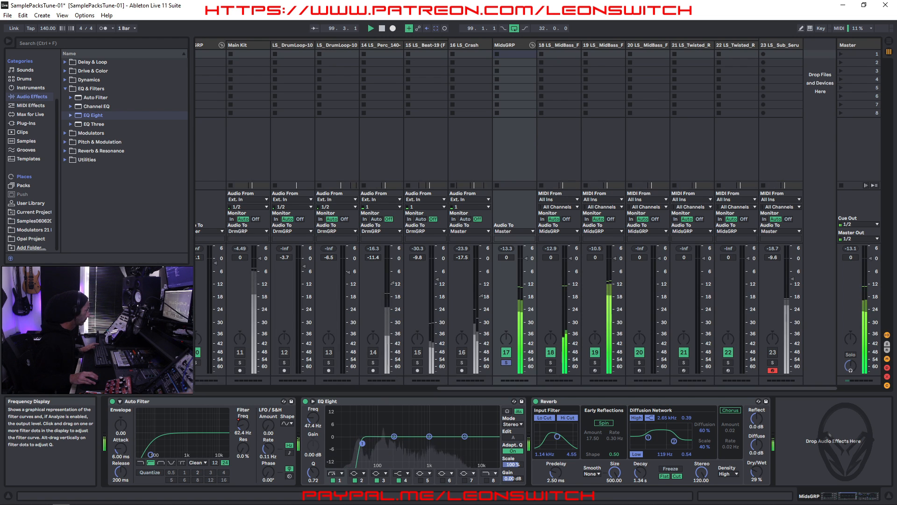
left_click_drag(357, 443, 374, 444)
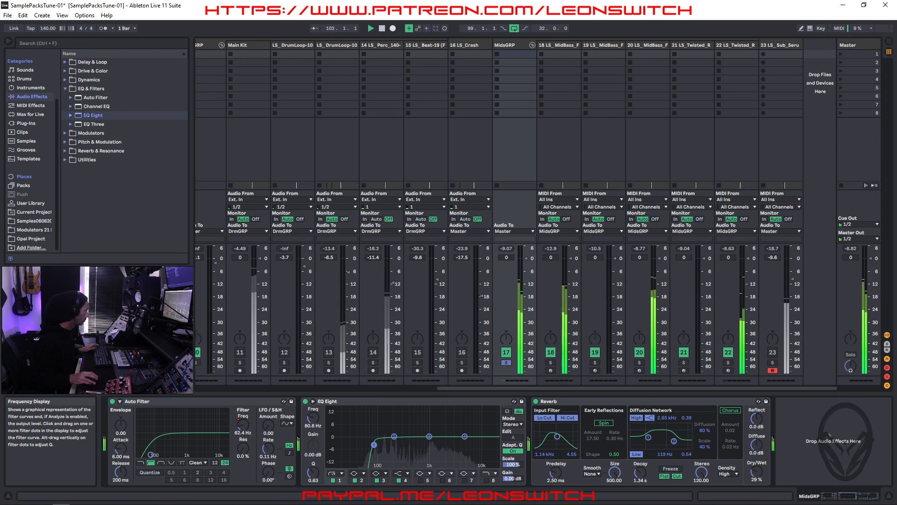
left_click_drag(374, 445, 379, 444)
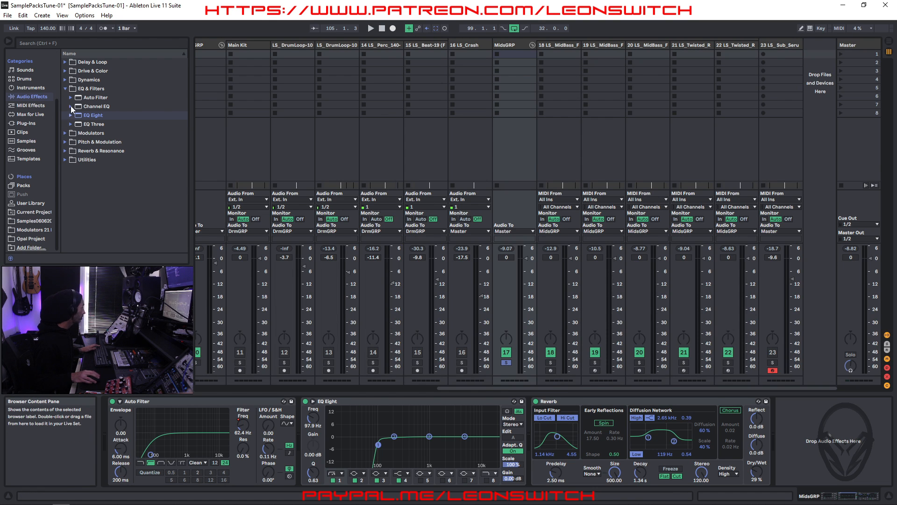
Add a Saturator from the Drive & Color effects to the mids group, between the EQ Eight and the Reverb
left_click(74, 72)
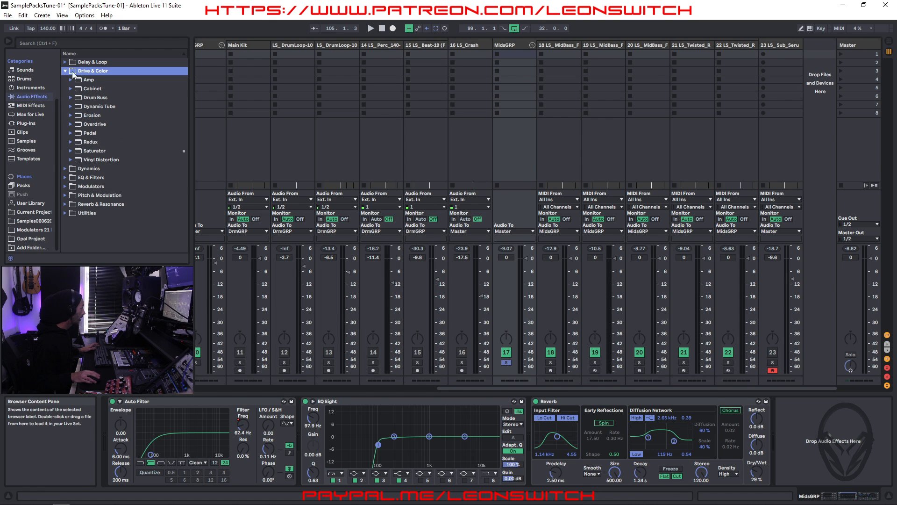
left_click_drag(94, 153, 165, 156)
left_click_drag(495, 398, 522, 420)
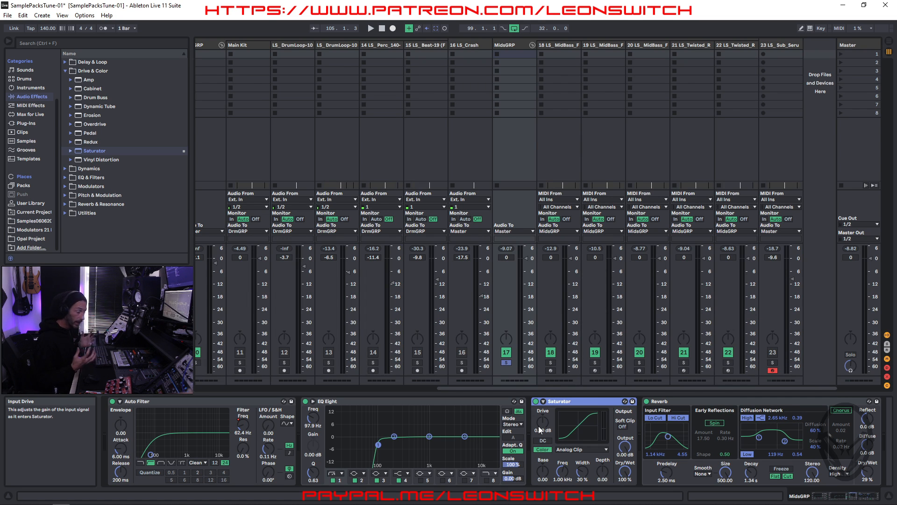
Set the Saturator's drive to 6.86 dB and its output to -2.86 dB while playing the loop
key("space")
left_click_drag(542, 422, 542, 401)
left_click_drag(625, 446, 625, 450)
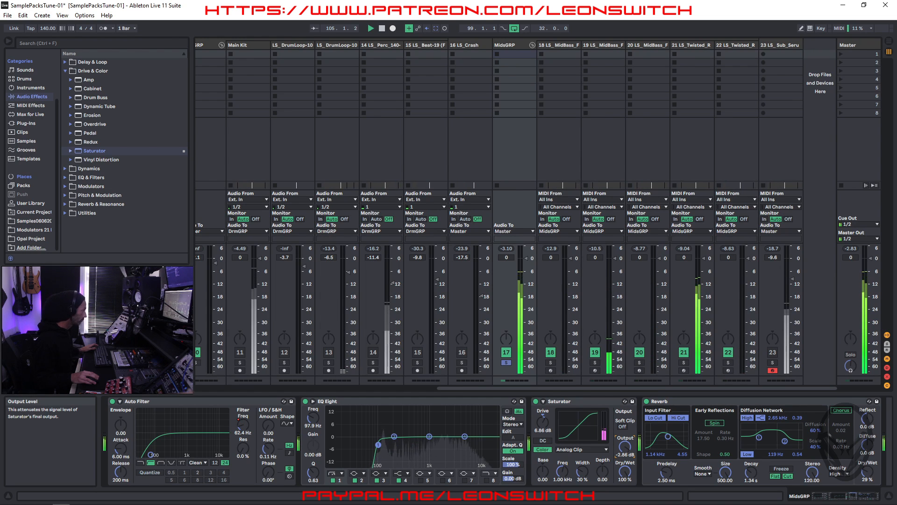
Lower the volume of track 21, LS_Twisted_Reese_F-07, to -2.8 dB during playback
left_click(689, 46)
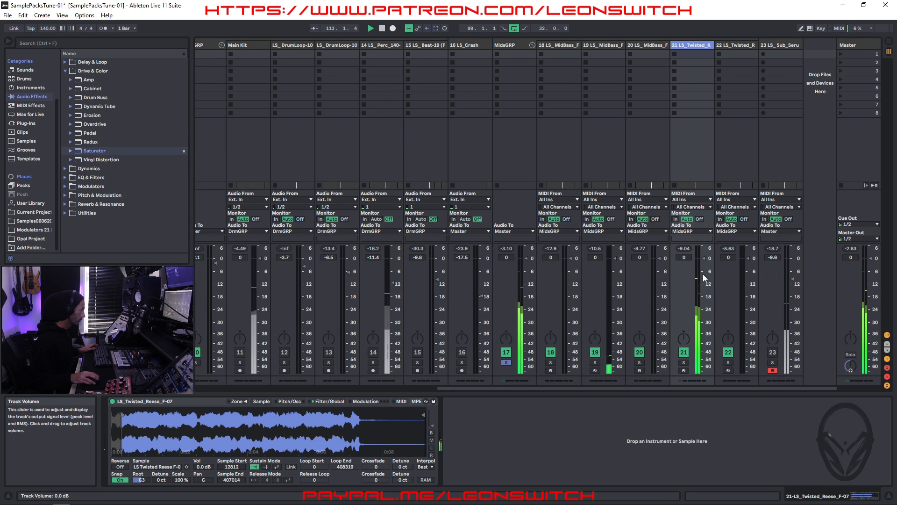
left_click(704, 259)
left_click_drag(704, 260, 705, 266)
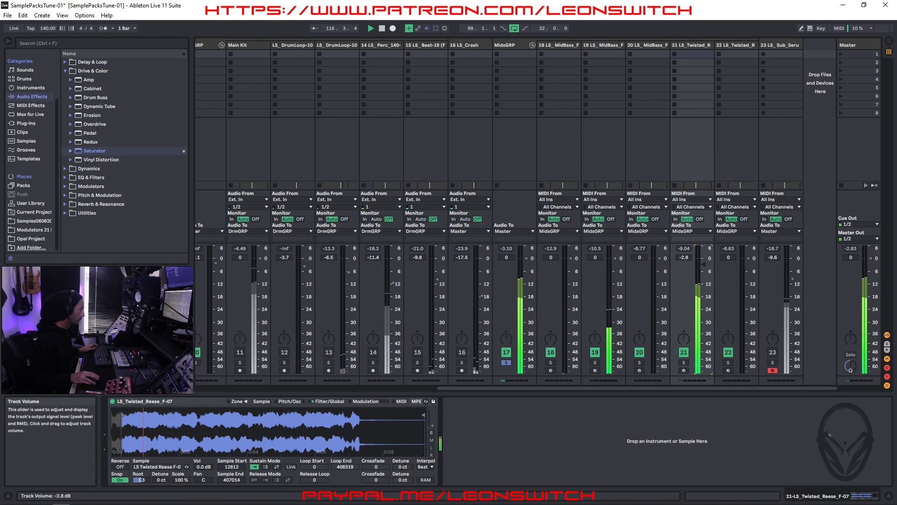
left_click_drag(704, 267, 705, 267)
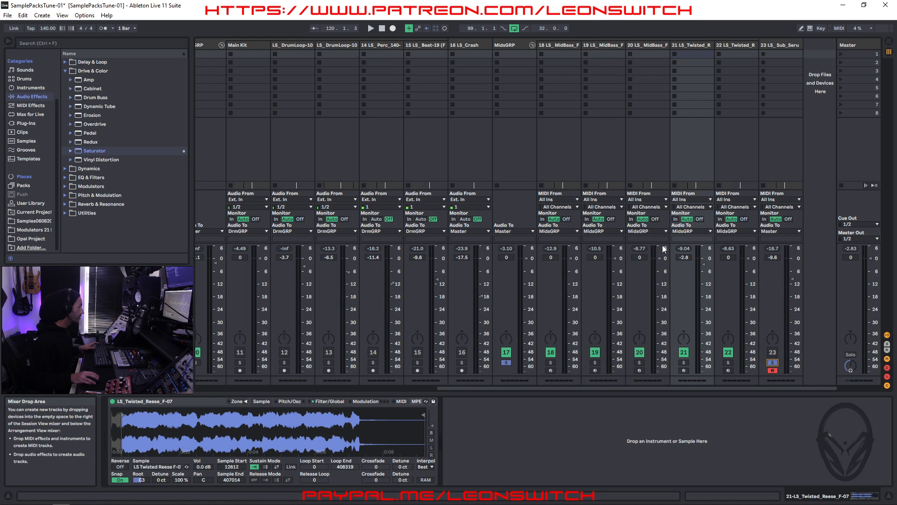
Play the mids group against the sub bass and lower the mids group's volume to -6.0 dB
key("space")
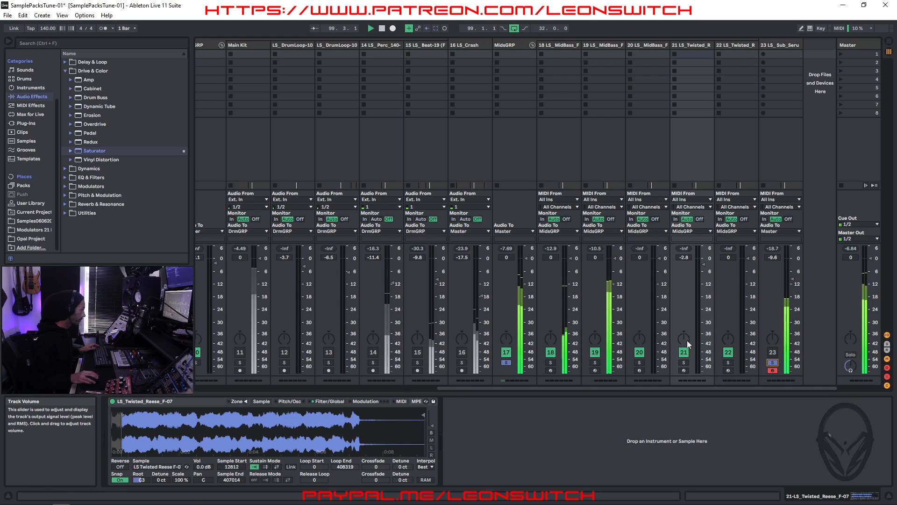
mouse_move(526, 257)
left_mouse_down()
mouse_move(525, 354)
mouse_move(525, 269)
left_mouse_up()
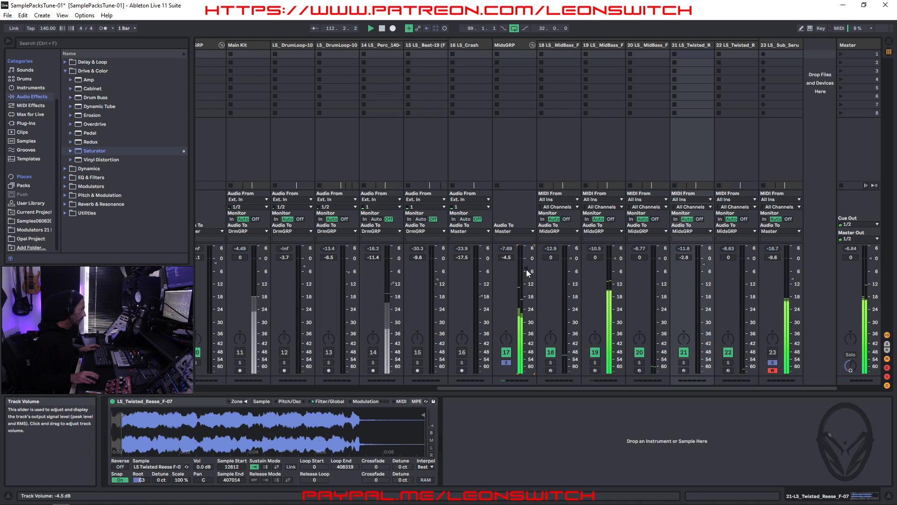
key("space")
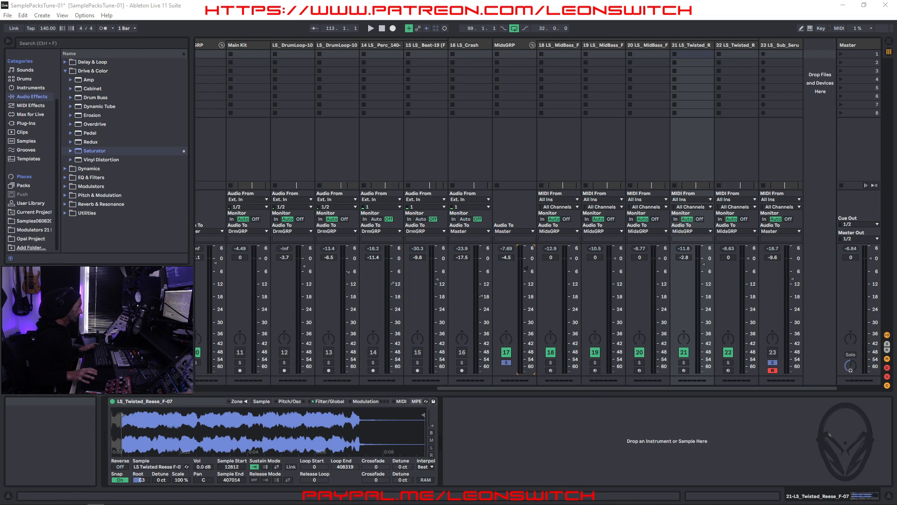
key("space")
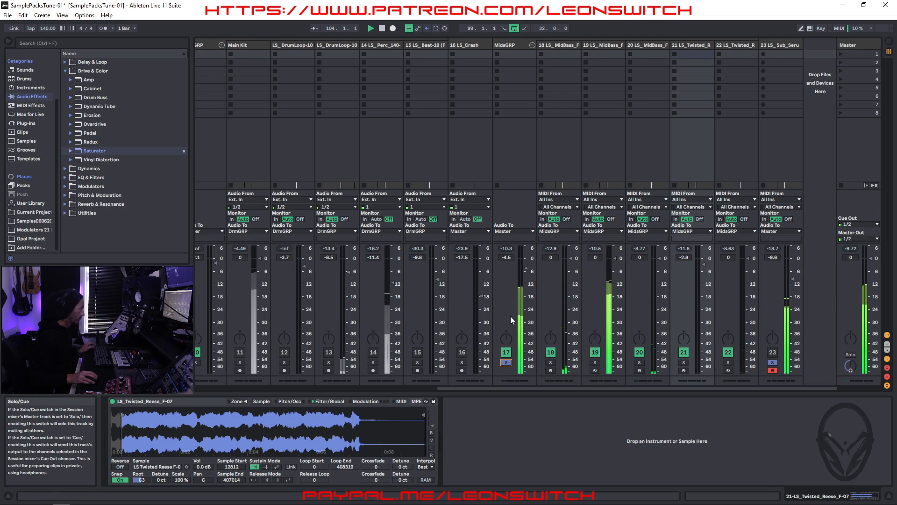
left_click_drag(527, 270, 527, 271)
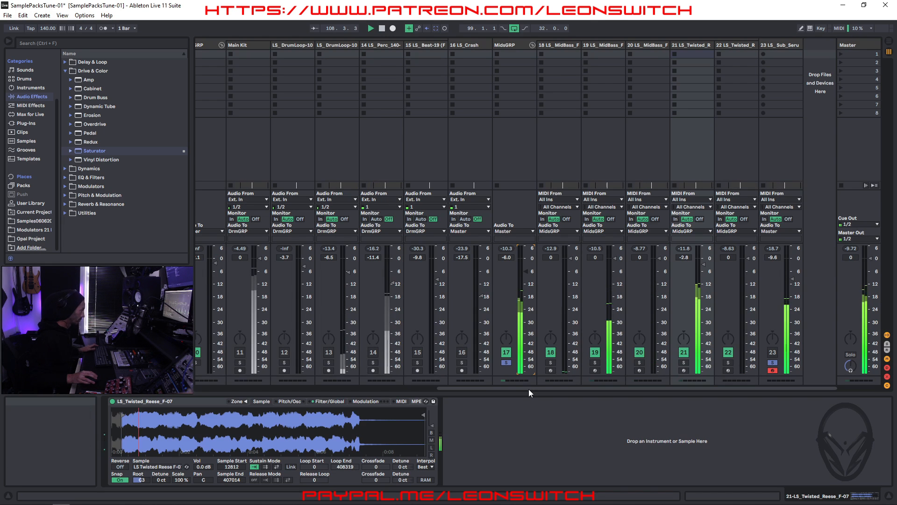
key("space")
key("alt+Tab")
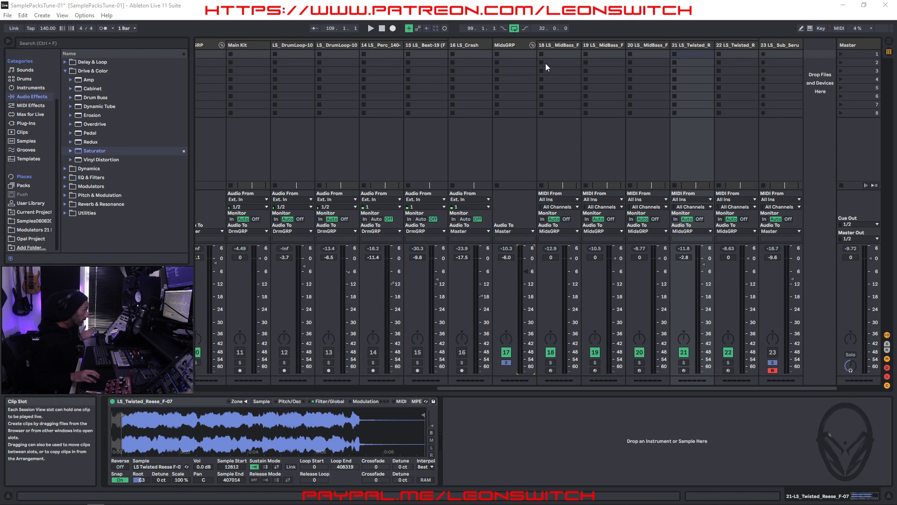
Fold the mids, drums and music groups so that only their group tracks show in the mixer
left_click(533, 46)
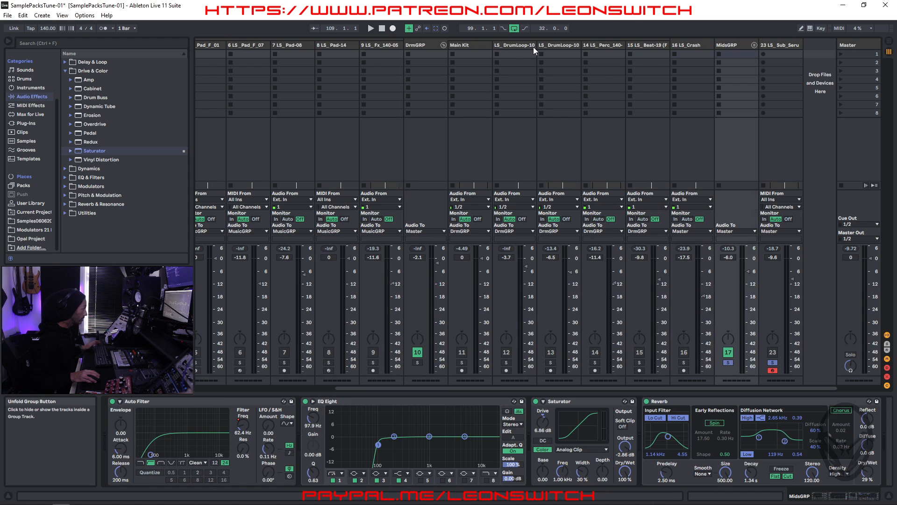
left_click(443, 45)
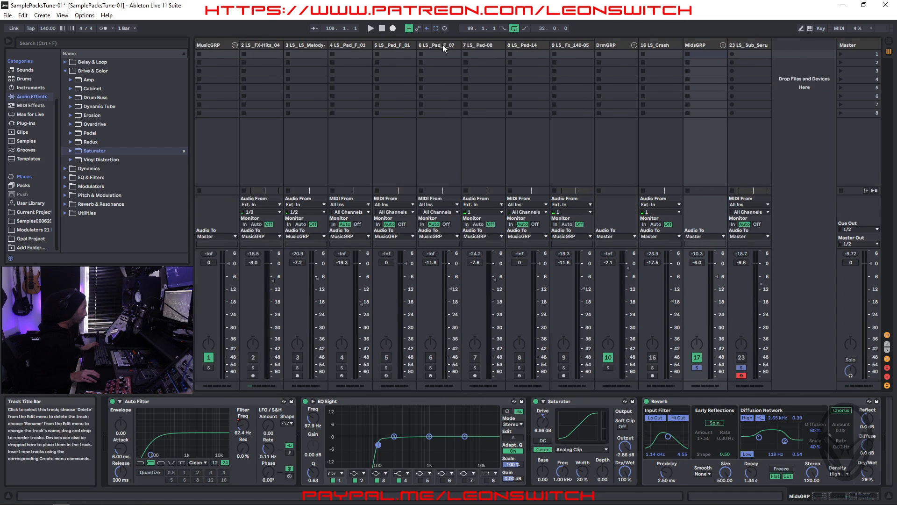
left_click(234, 45)
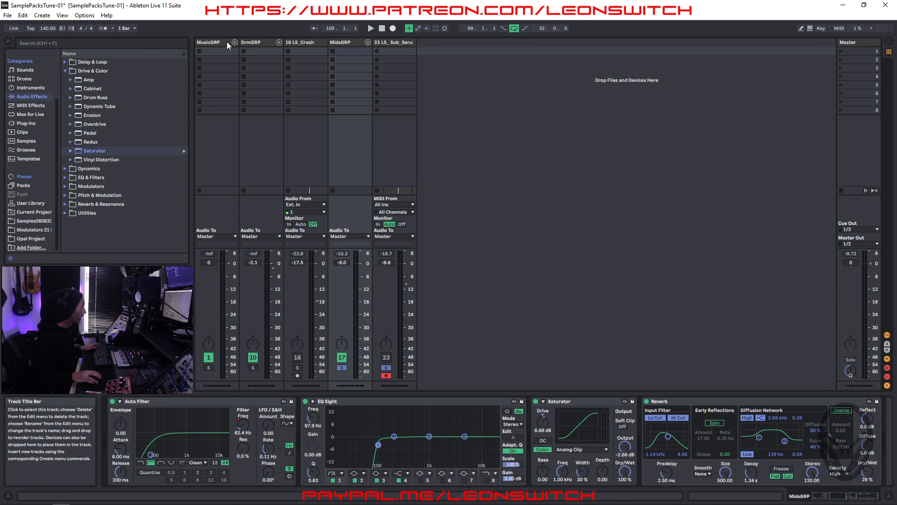
Solo only the drums group and play the loop from its start
left_click(262, 42)
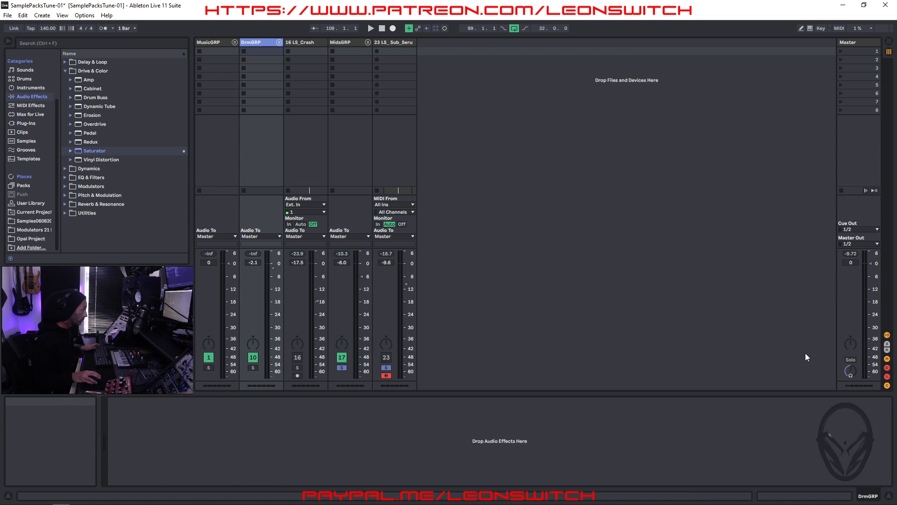
left_click(252, 367)
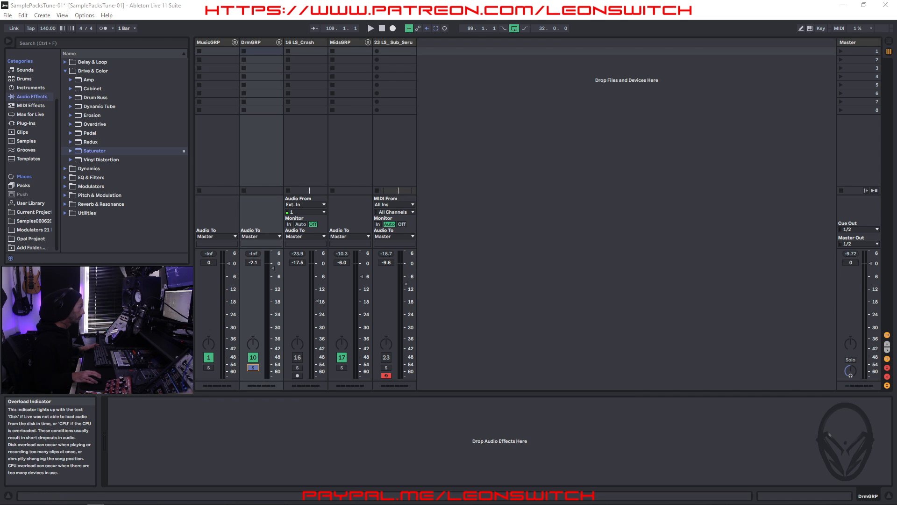
left_click(760, 147)
key("space")
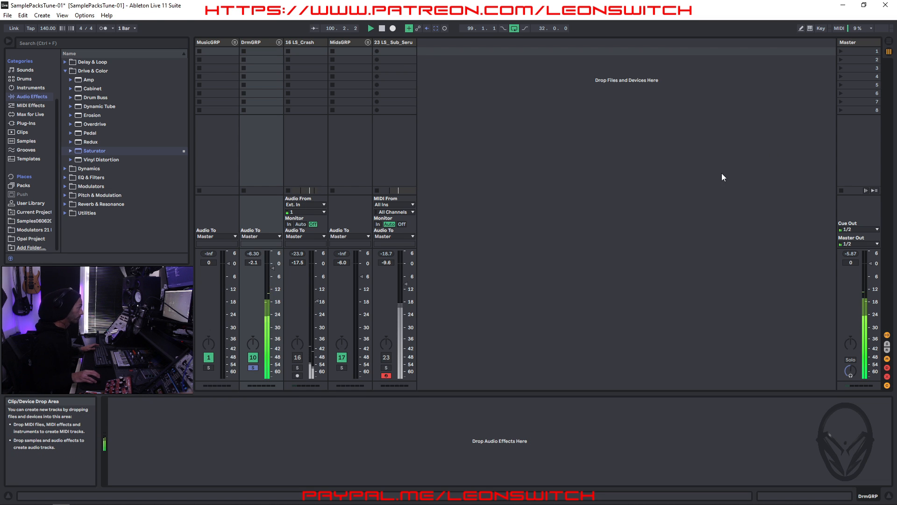
key("space")
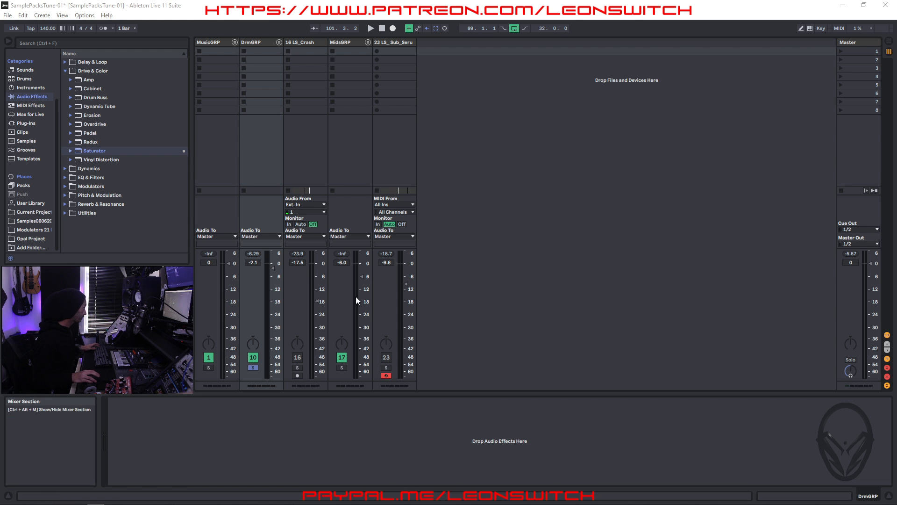
key("space")
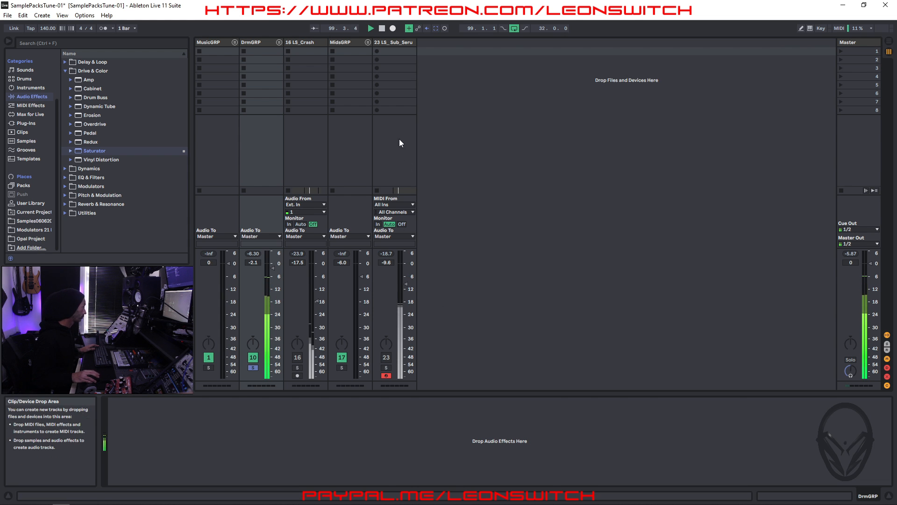
Pull the sub bass down, solo it alongside the drums, and bring its volume back up to -7.6 dB
left_click(391, 42)
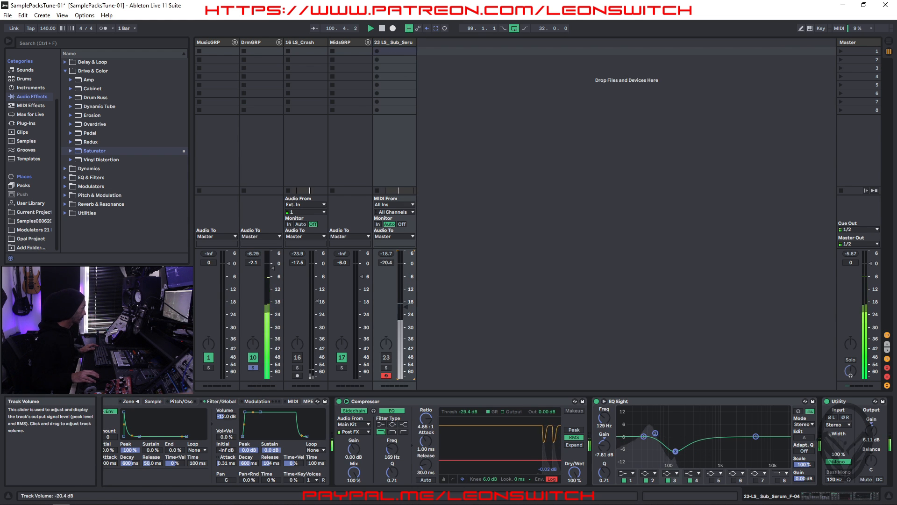
left_click(385, 368, "ctrl")
left_click_drag(407, 377, 403, 282)
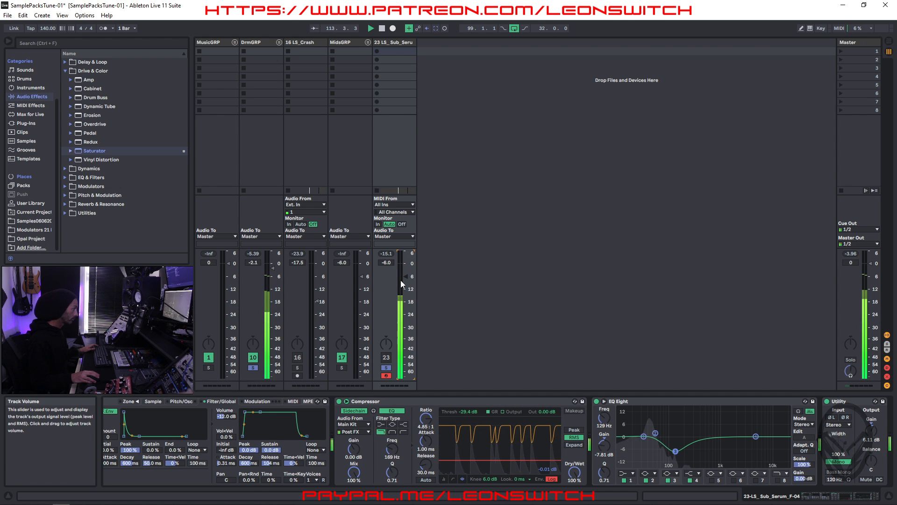
left_click_drag(408, 280, 408, 284)
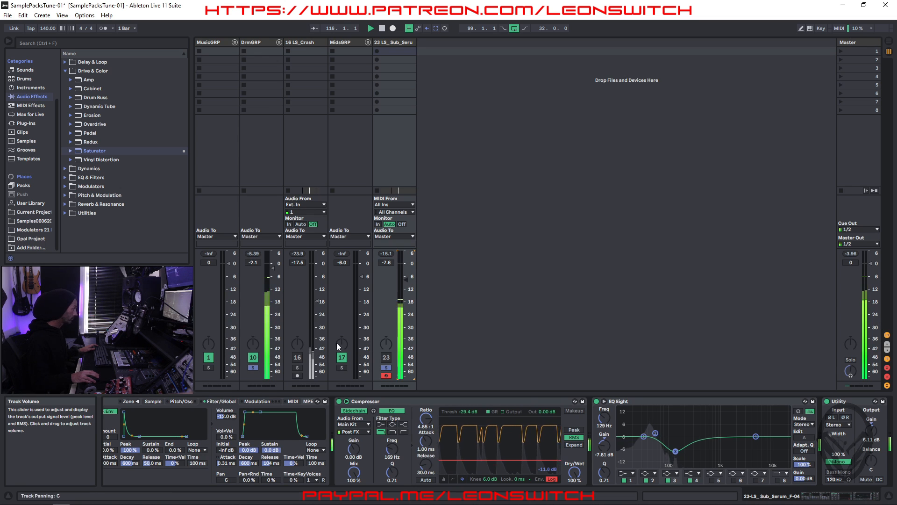
Solo the crash track, then pull the mids group's volume fully down and solo it with the drums and sub
left_click(346, 43)
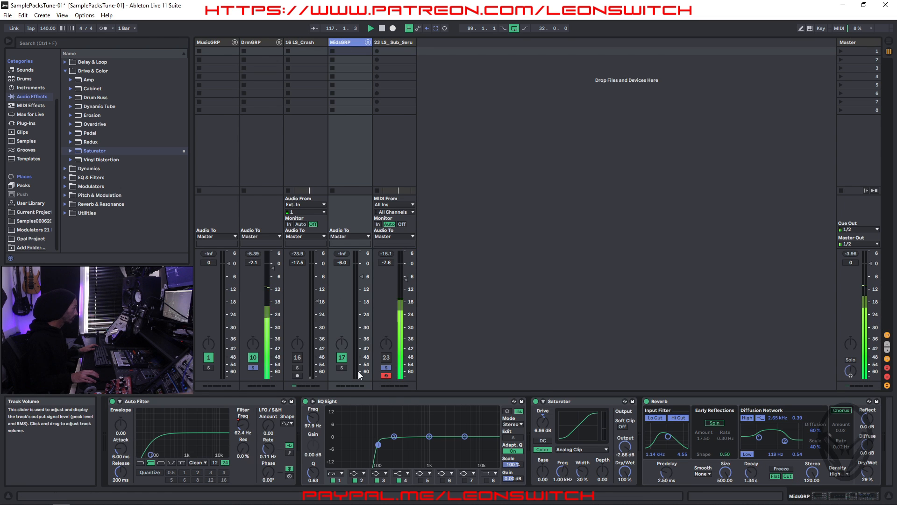
left_click(298, 368)
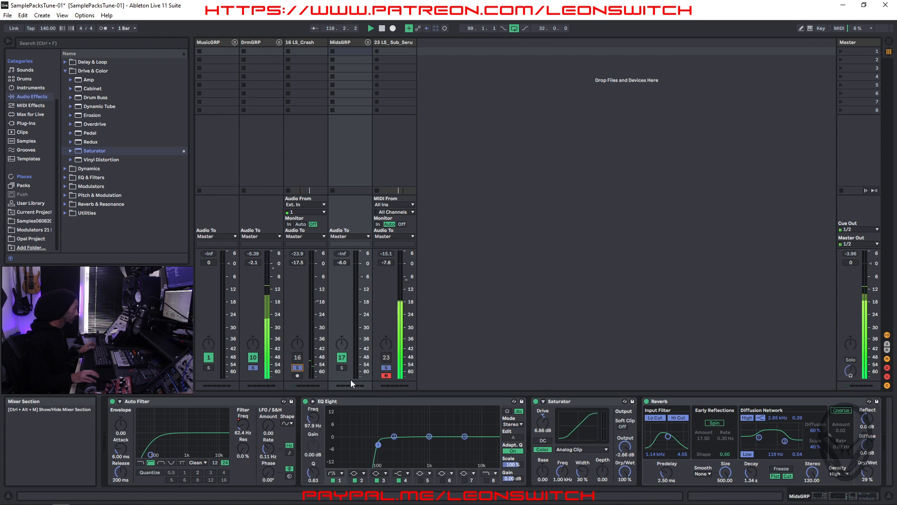
left_click_drag(362, 277, 363, 376)
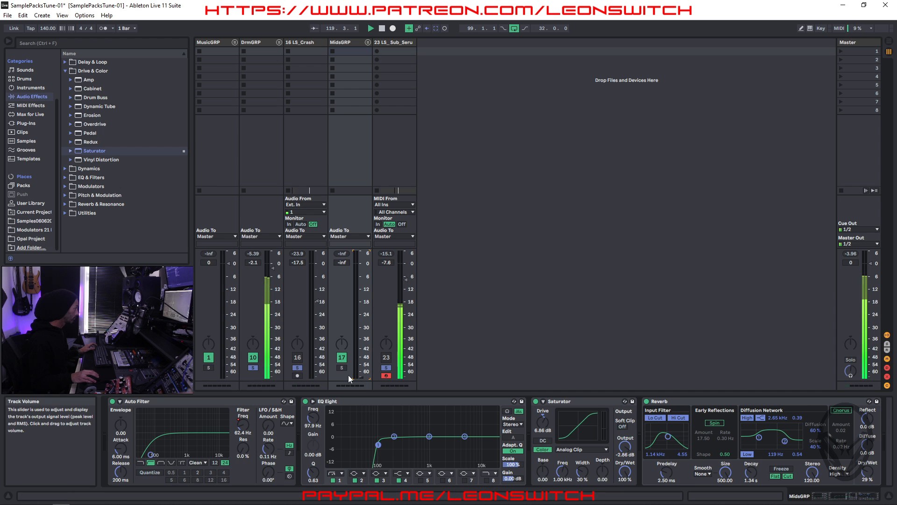
left_click(342, 368)
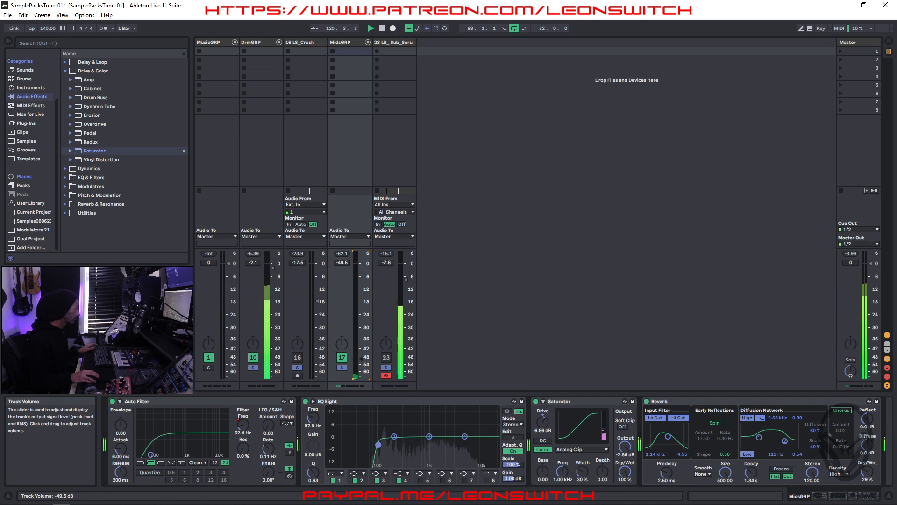
Gradually bring the mids group's volume up to -8.0 dB against the drums and sub bass during playback
left_click_drag(363, 377, 362, 333)
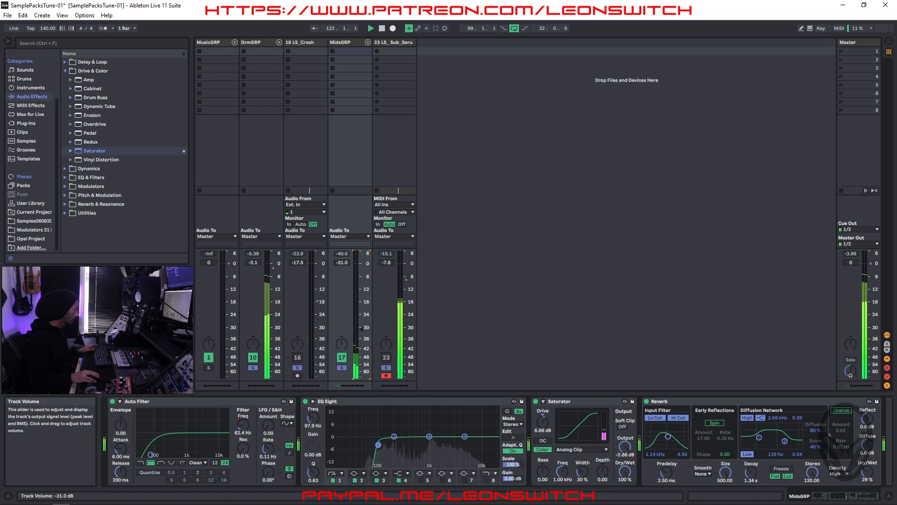
left_click_drag(362, 334, 363, 288)
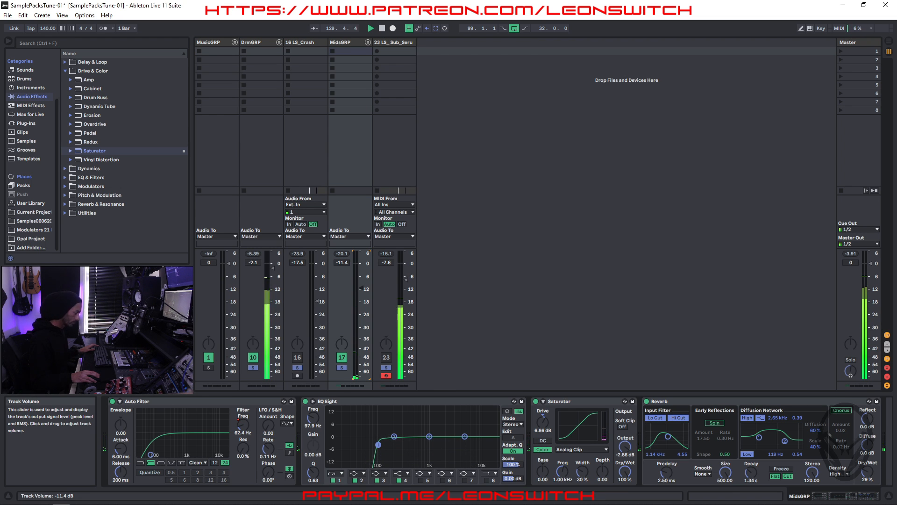
left_click_drag(363, 287, 363, 285)
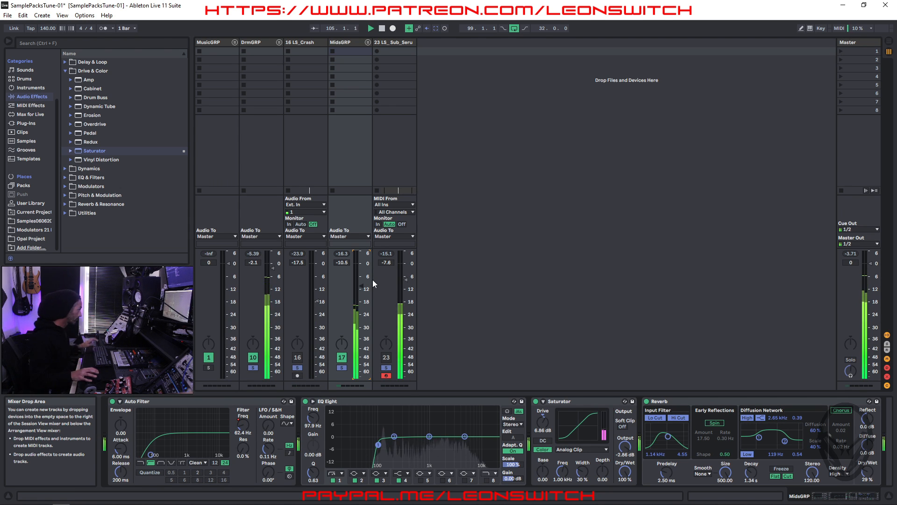
left_click_drag(360, 286, 361, 281)
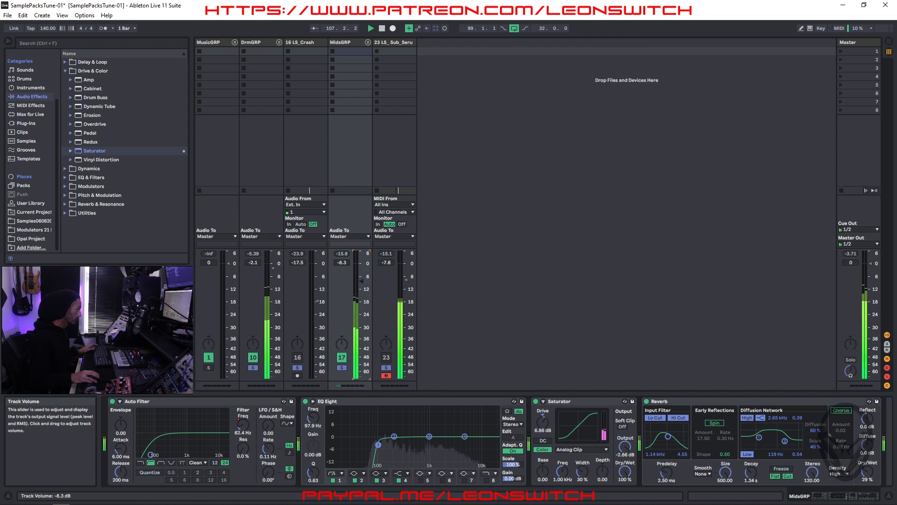
left_click_drag(361, 281, 362, 280)
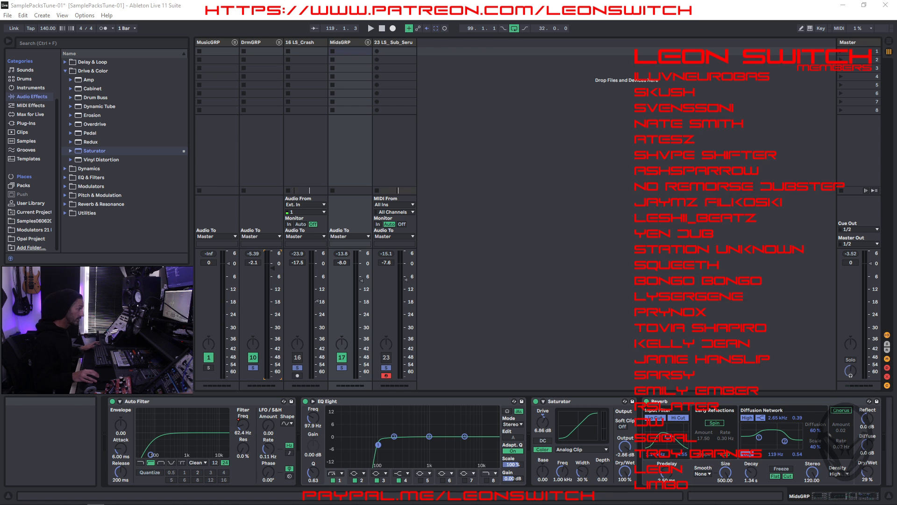
Play the loop and lower the drums group's volume to -5.0 dB against the mids and sub bass
key("space")
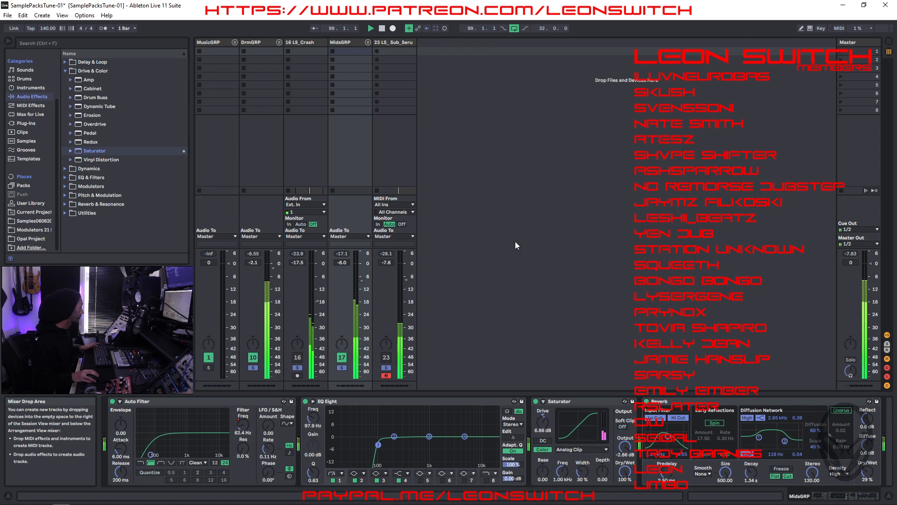
left_click_drag(274, 273, 273, 272)
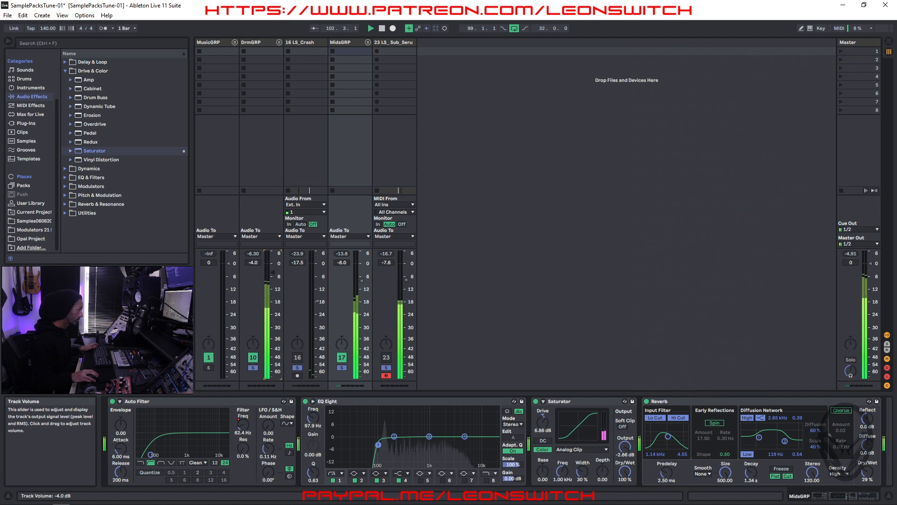
left_click_drag(273, 272, 273, 274)
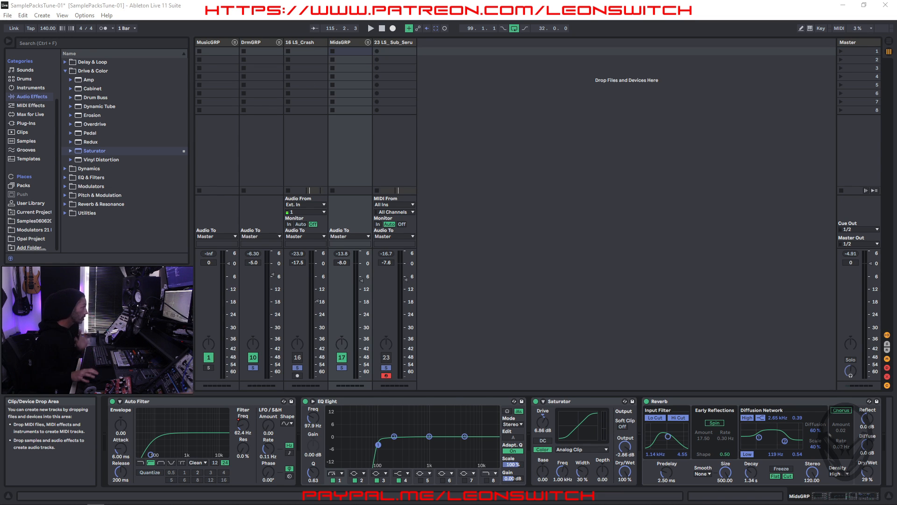
Unfold the music group in the arrangement and move the 32-bar loop back to start at bar 67
left_click(260, 43)
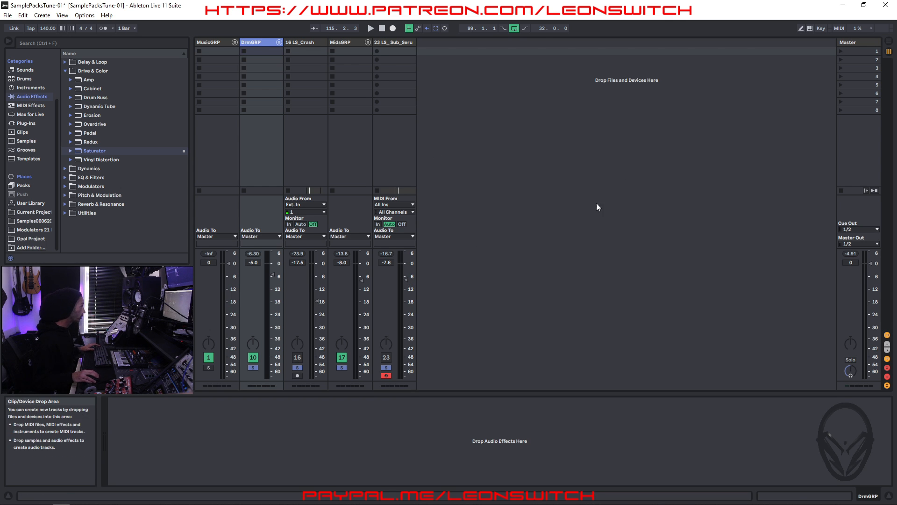
left_click(209, 42)
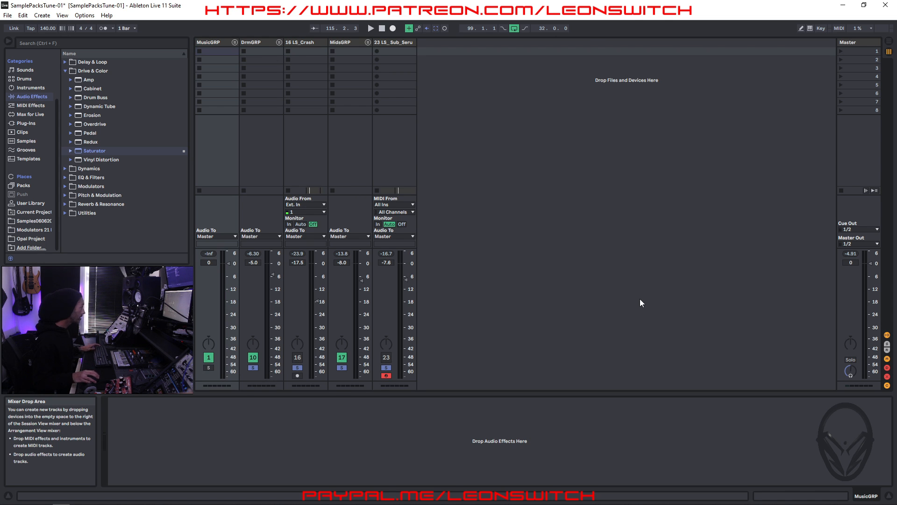
key("Tab")
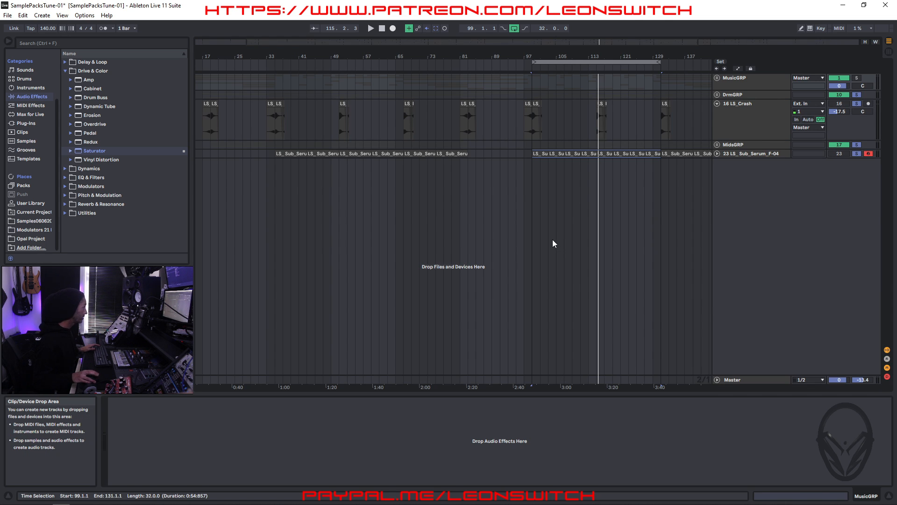
left_click(744, 80)
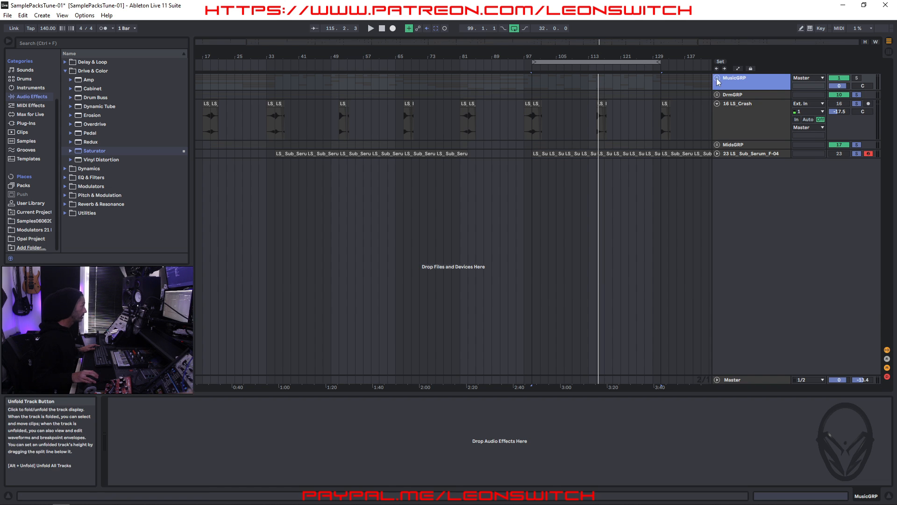
left_click(718, 78)
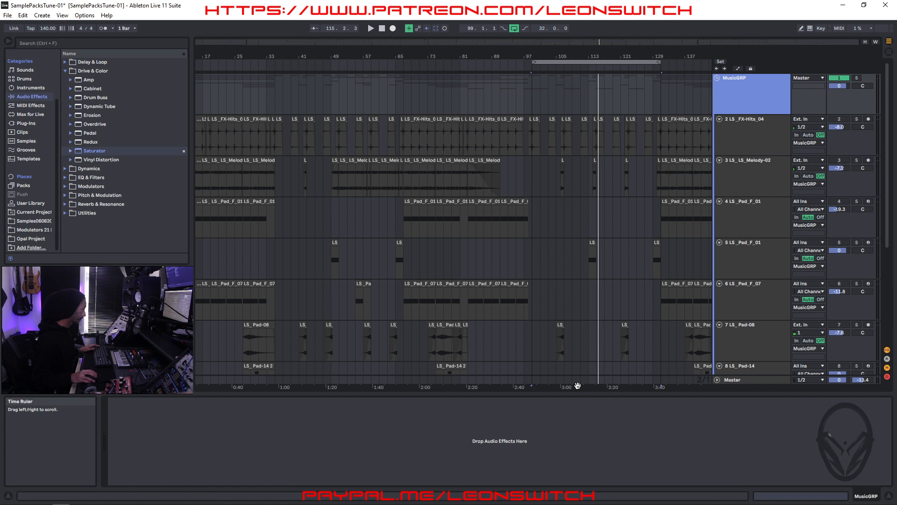
left_click_drag(578, 386, 505, 388)
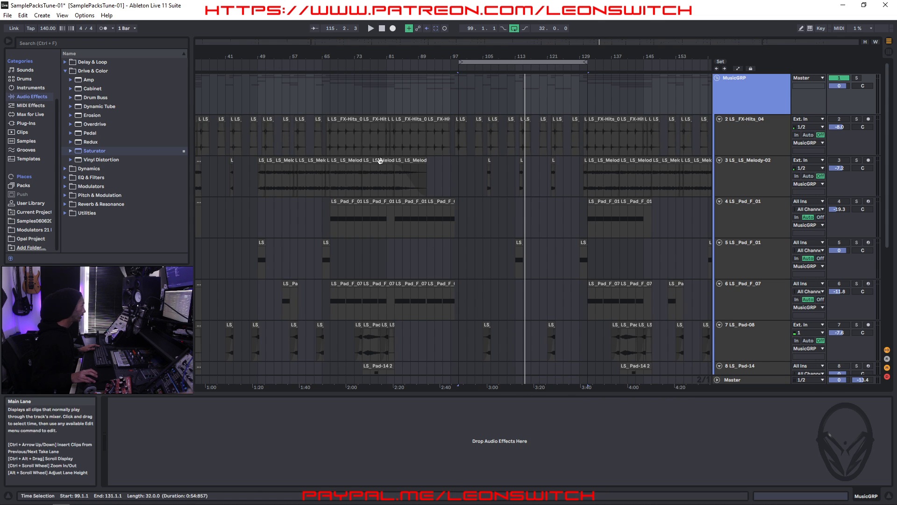
left_click_drag(508, 60, 381, 62)
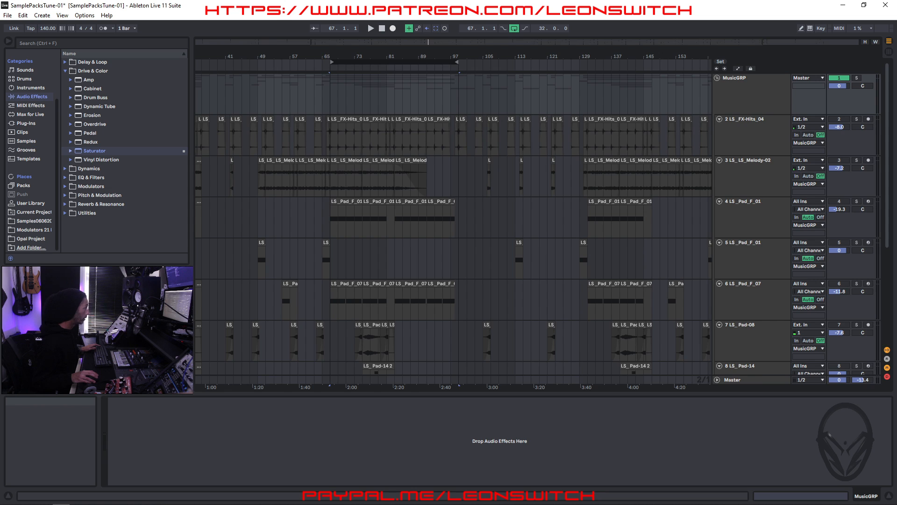
In the mixer, select the music group's tracks, clear all solos, and pull the music group's volume fully down
key("Tab")
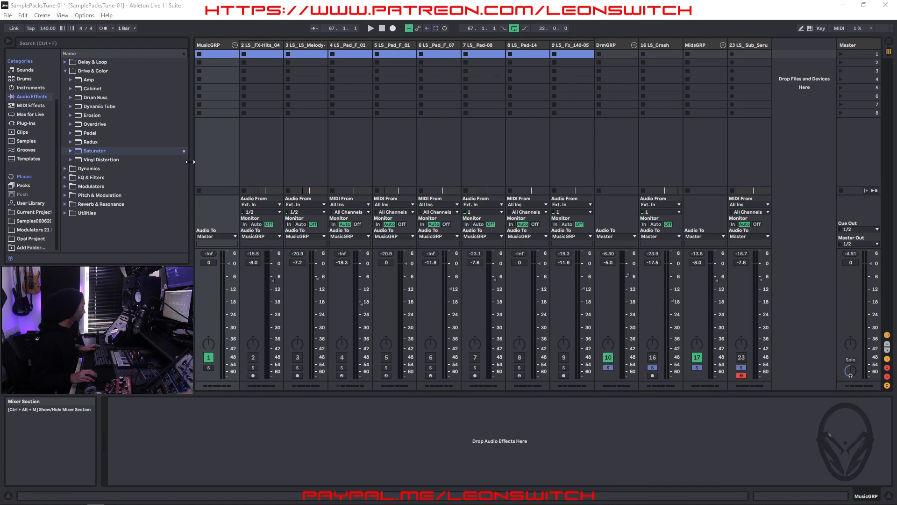
left_click(218, 45)
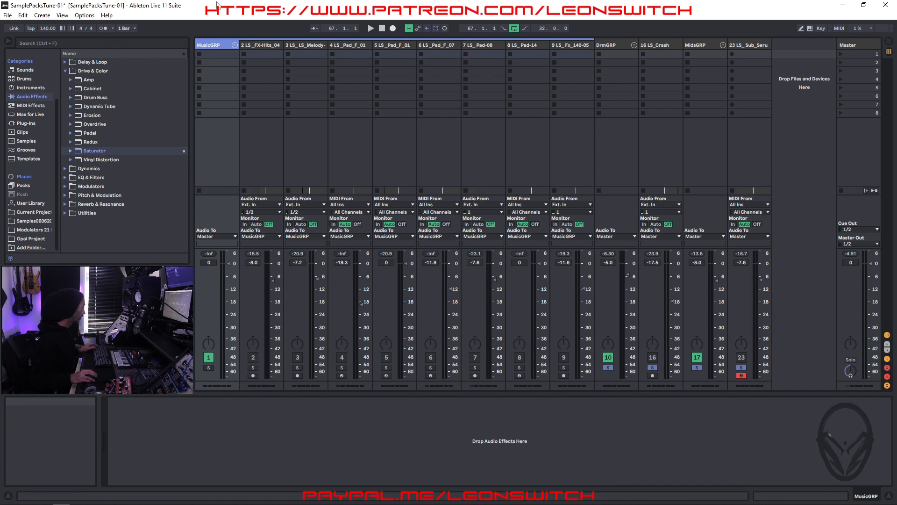
left_click(261, 45)
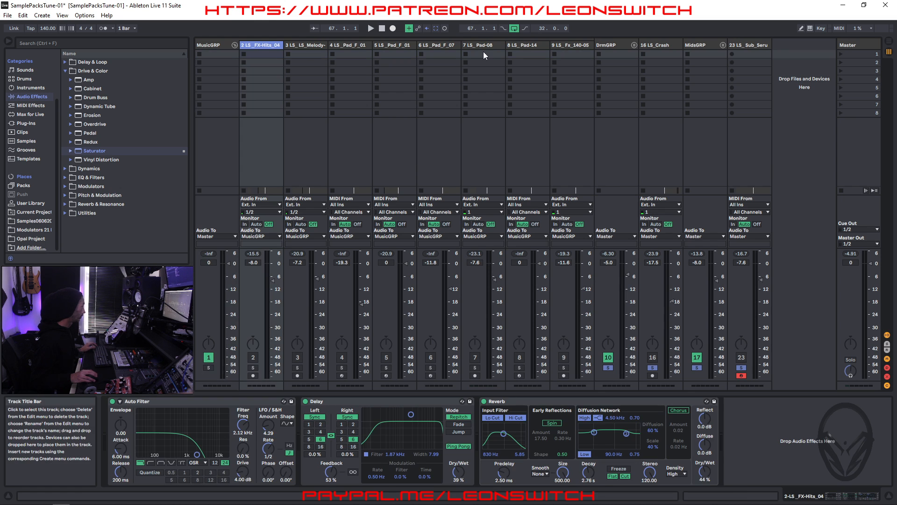
left_click(563, 45)
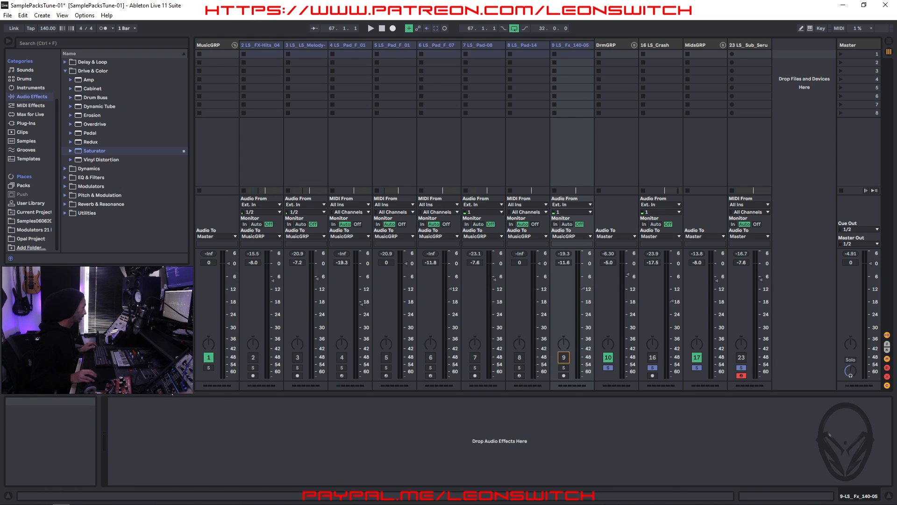
left_click(607, 368)
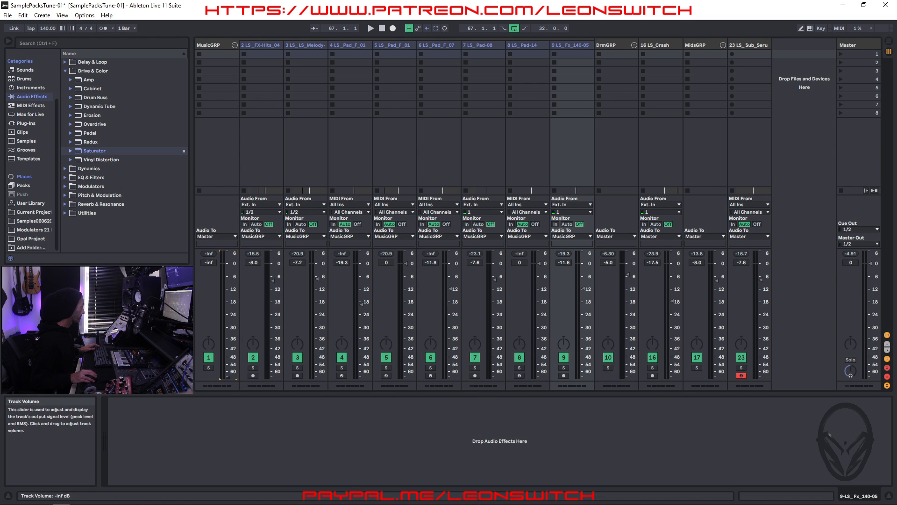
Play the loop and gradually bring the music group's volume up to -5.2 dB against the full mix
key("space")
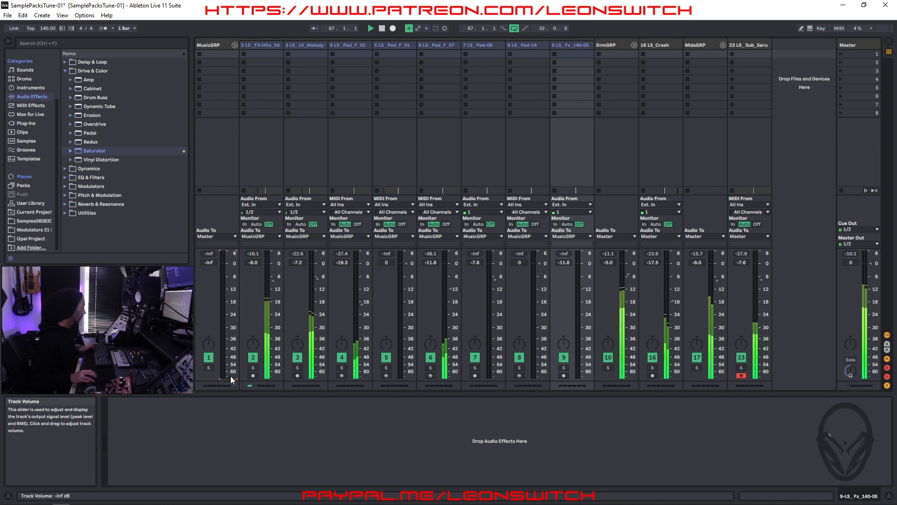
left_click_drag(231, 375, 231, 292)
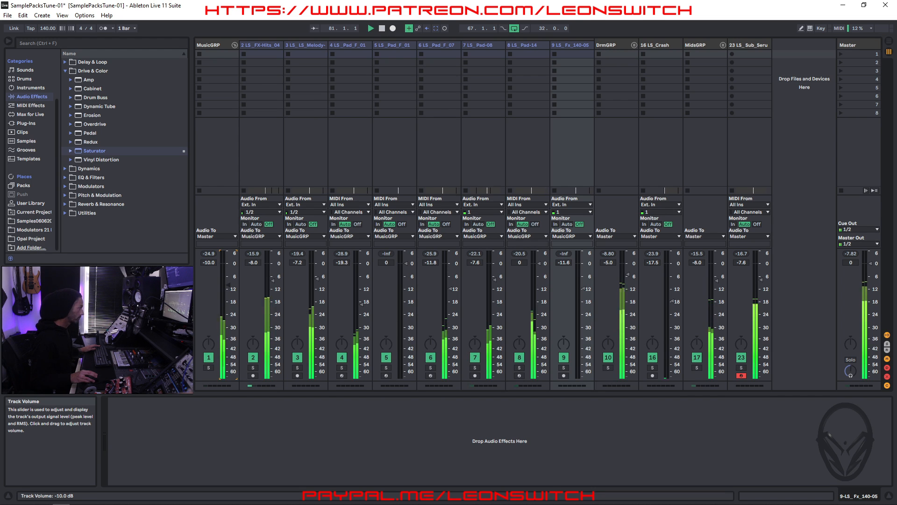
left_click_drag(228, 284, 228, 275)
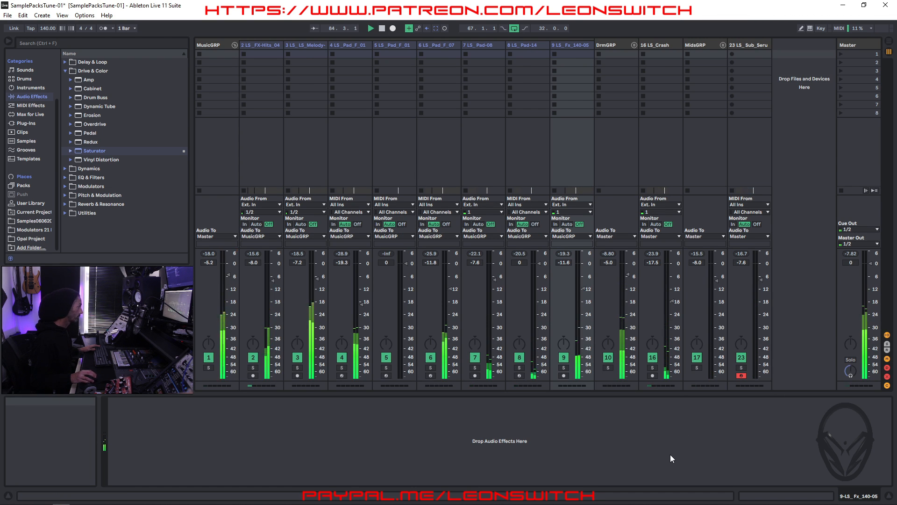
Shorten the arrangement loop to the 16 bars starting at bar 67 and play it from its start
key("Tab")
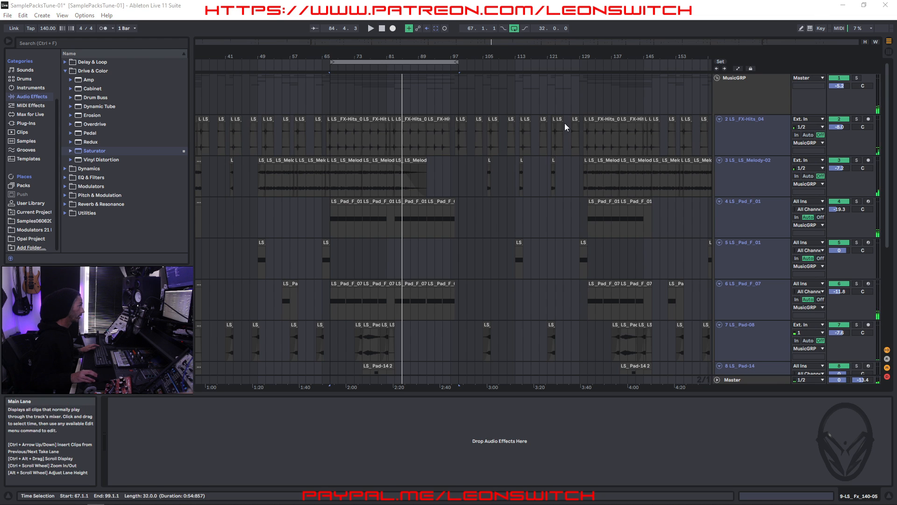
left_click_drag(458, 62, 399, 63)
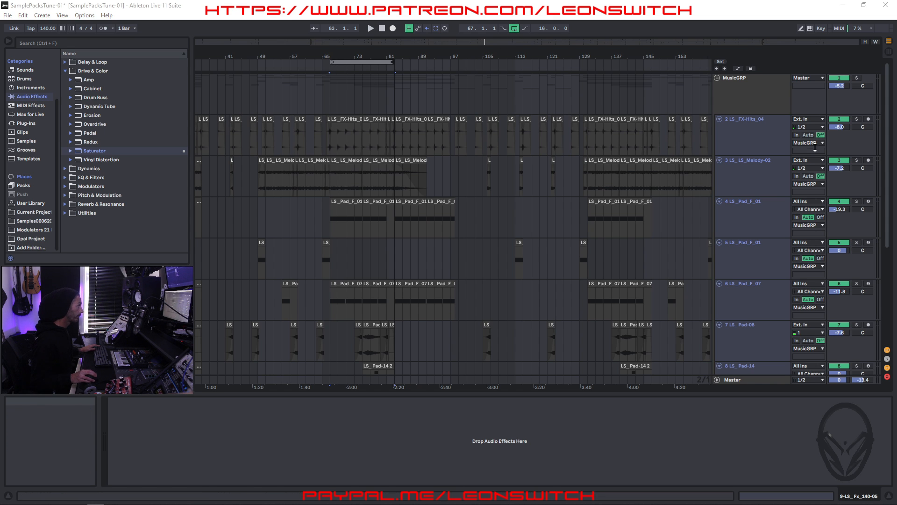
key("space")
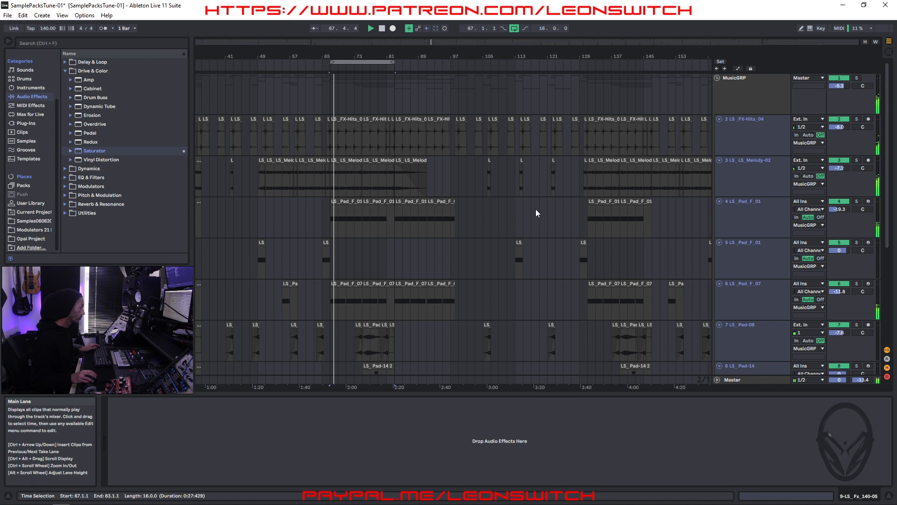
Settle the music group's volume at -7.0 dB and raise the drums group to -4.5 dB during playback
key("Tab")
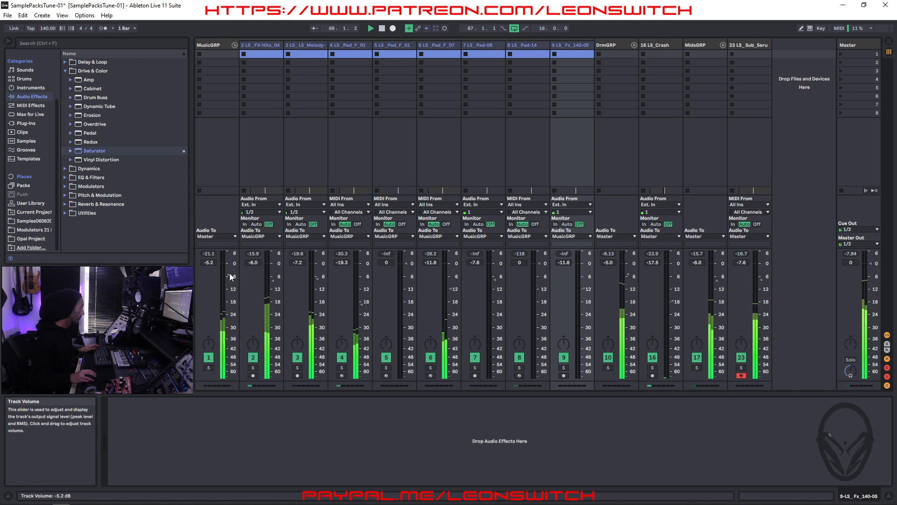
left_click_drag(228, 274, 229, 269)
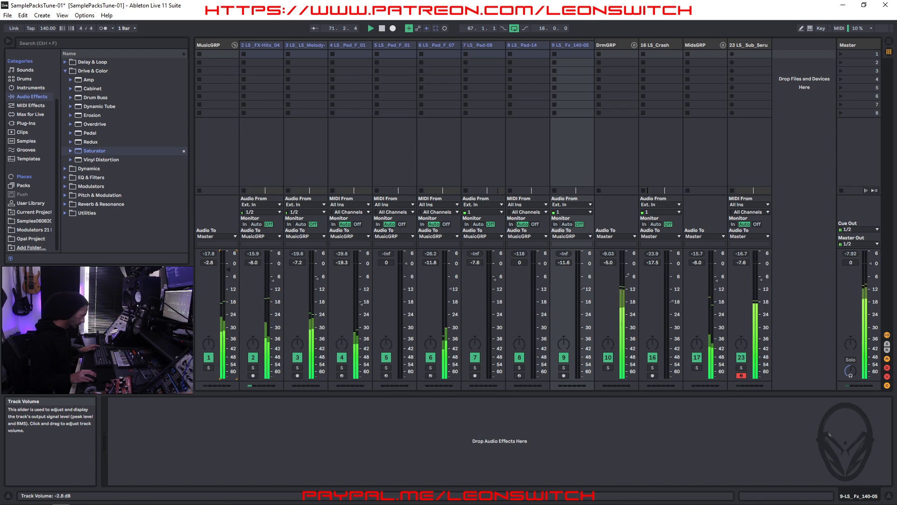
left_click_drag(229, 269, 228, 271)
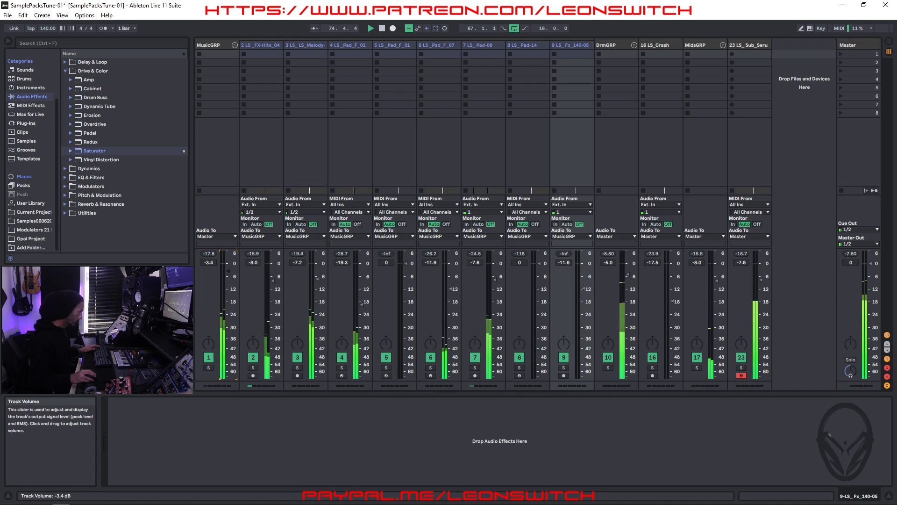
left_click_drag(228, 271, 229, 278)
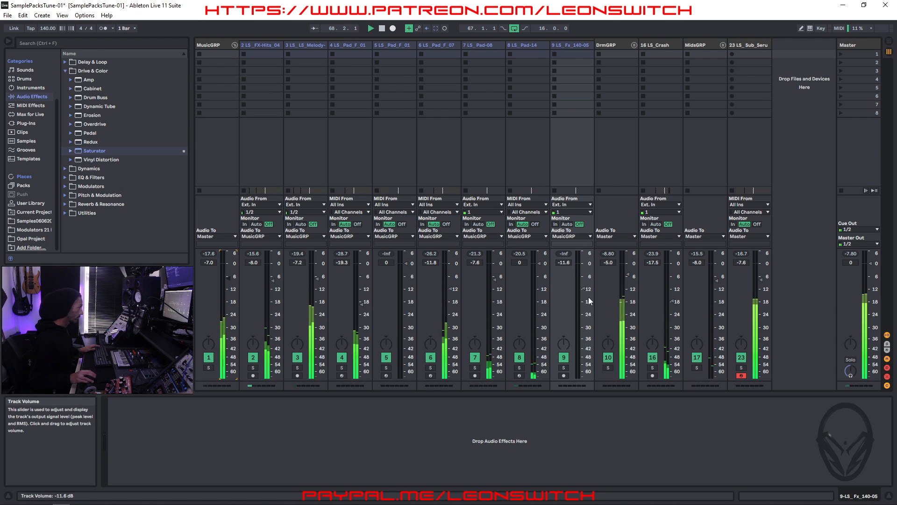
left_click_drag(628, 281, 628, 279)
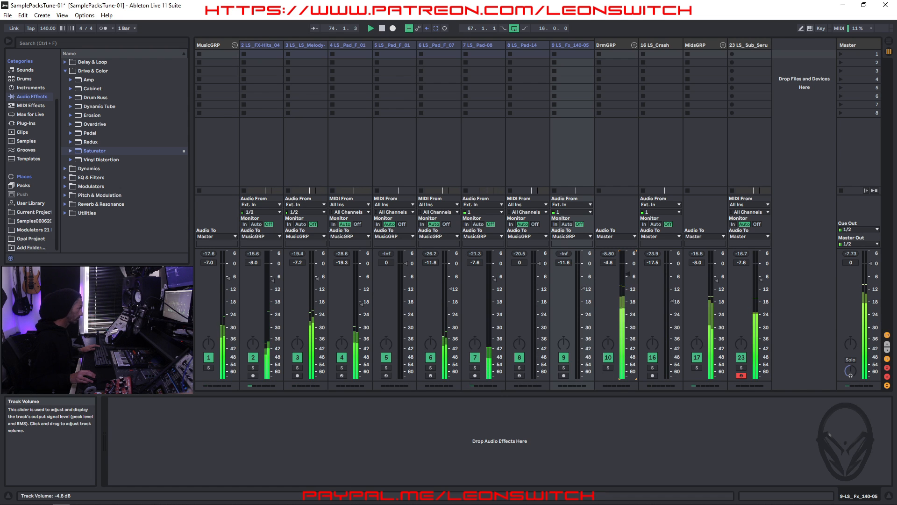
left_click_drag(628, 274, 628, 273)
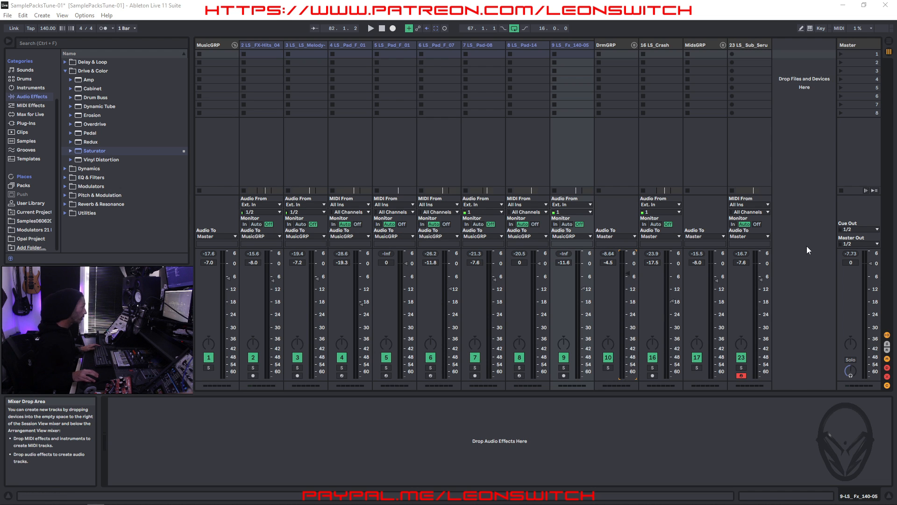
Play the arrangement's intro from about bar 17 into the drop and examine the track lanes down to the sub bass
key("Tab")
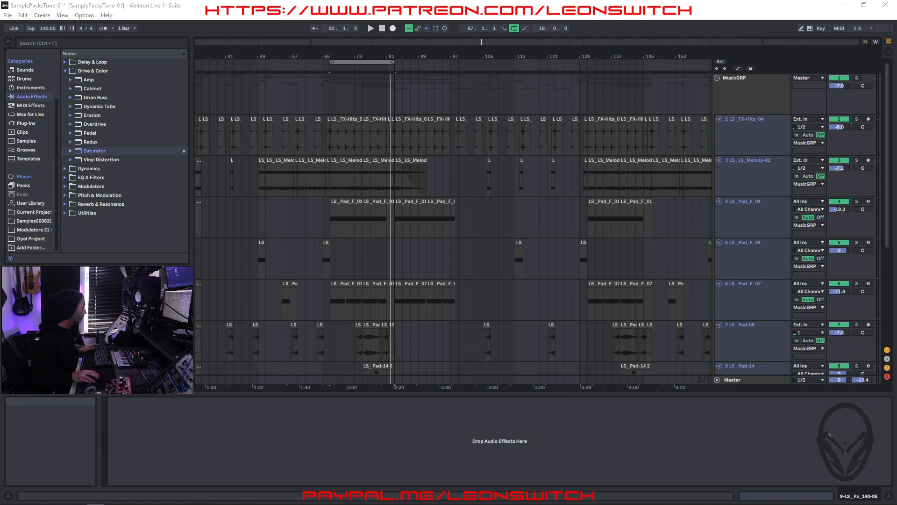
left_click_drag(251, 254, 381, 233)
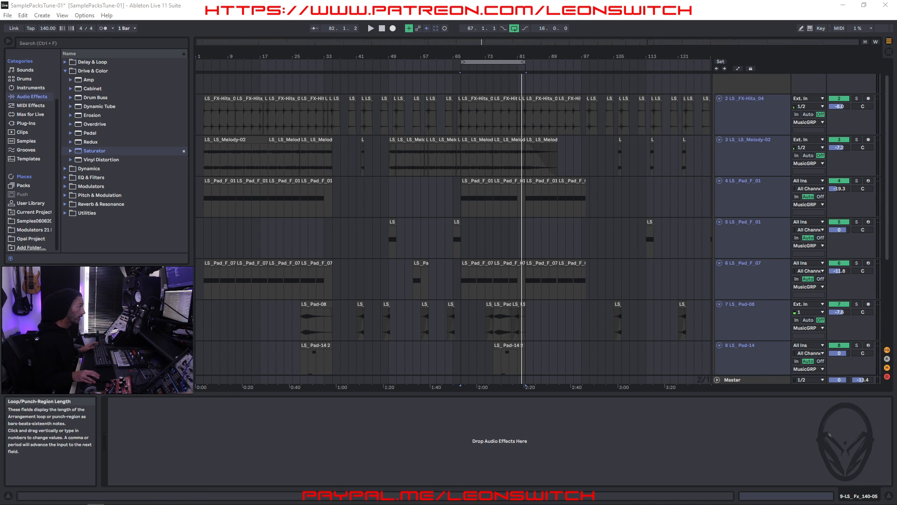
left_click(270, 60)
left_click(265, 62)
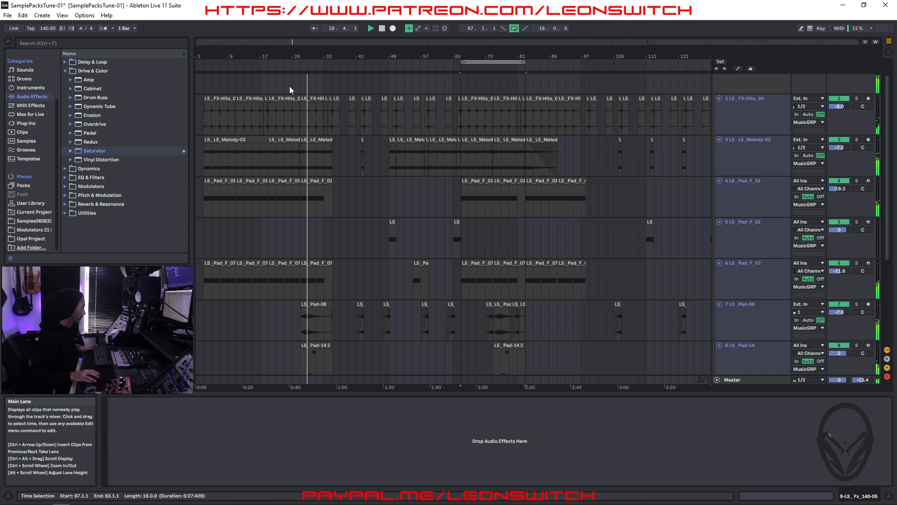
scroll(426, 242, "down", 4)
scroll(424, 236, "down", 8)
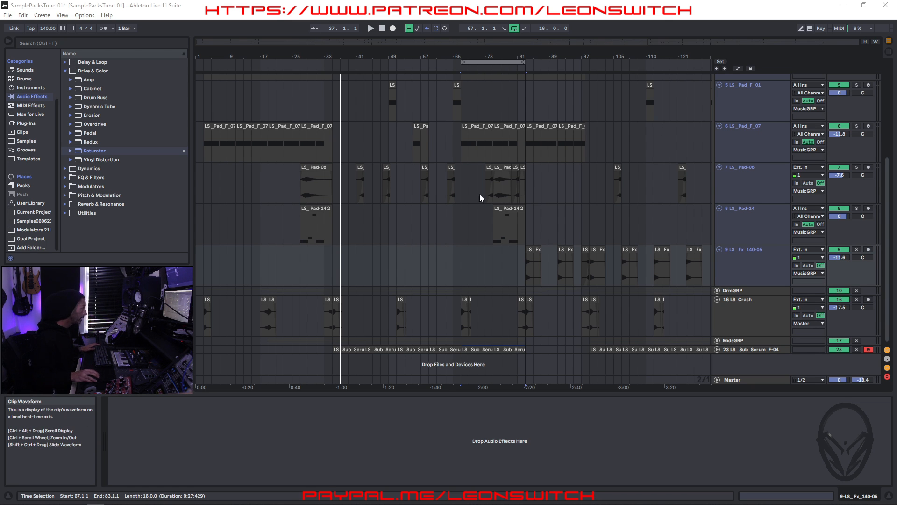
scroll(286, 303, "up", 5)
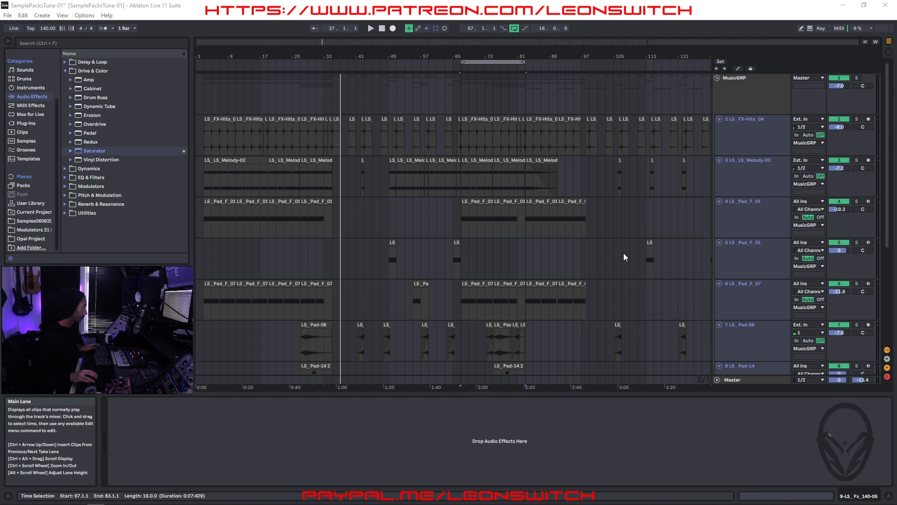
Raise the music group's volume in the mixer to -2.6 dB while the loop plays
key("Tab")
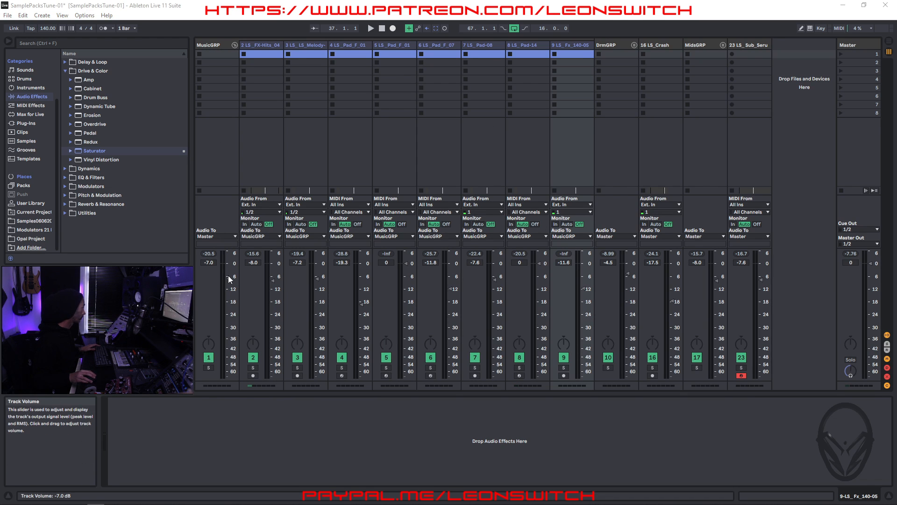
left_click_drag(228, 280, 228, 275)
key("space")
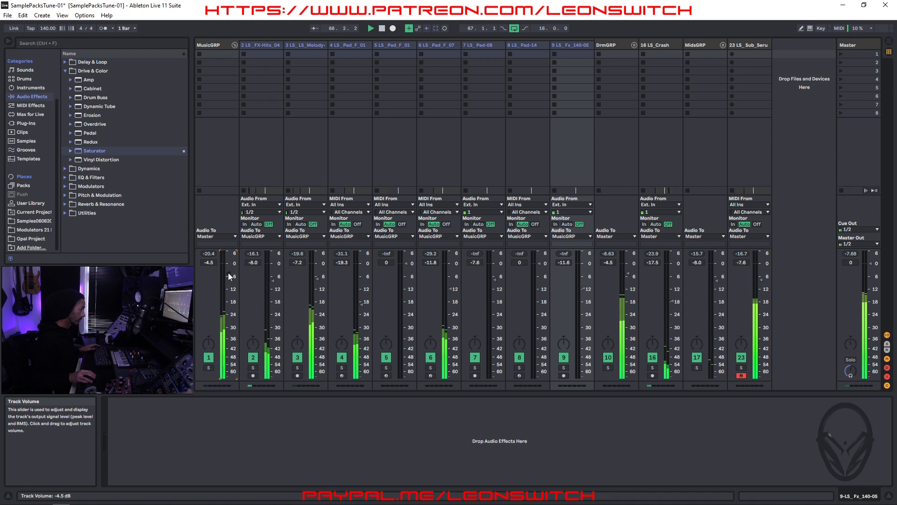
left_click_drag(228, 273, 228, 268)
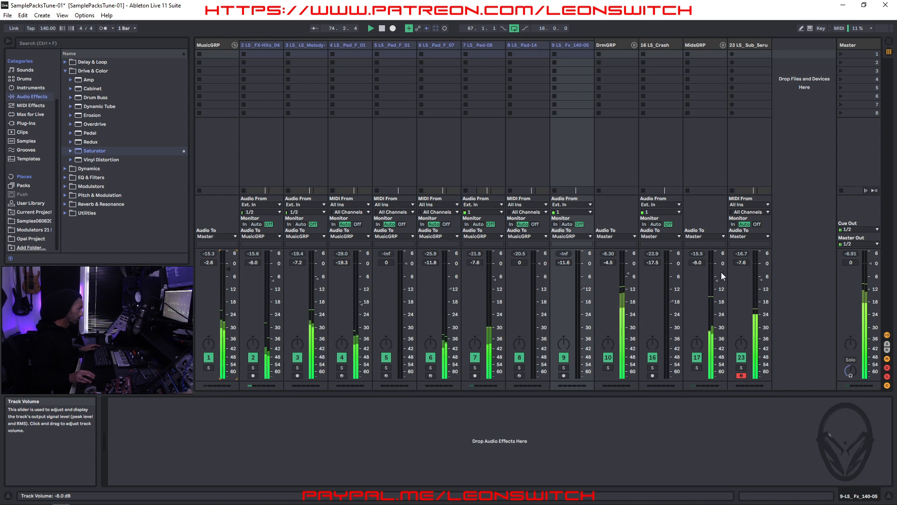
Lower the mids group's volume to -8.7 dB and briefly audition track 8 LS_Pad-14 in solo
left_click_drag(714, 280, 714, 282)
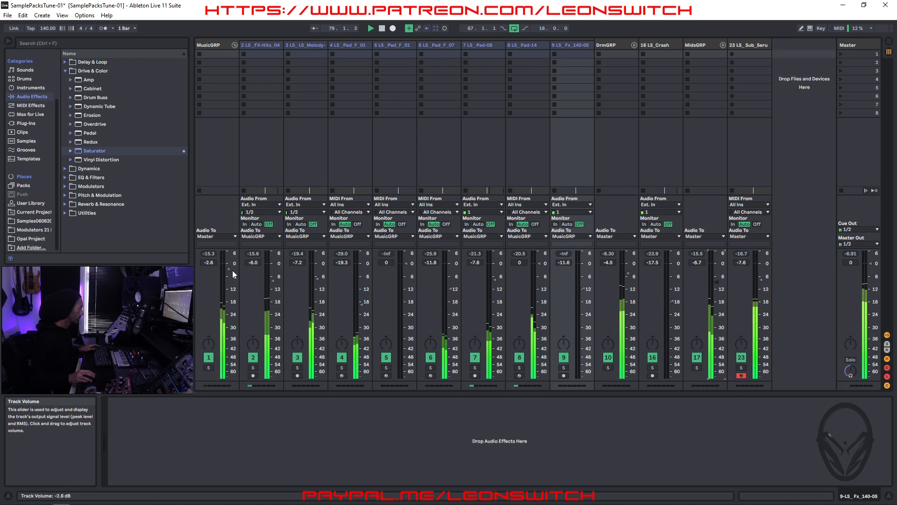
left_click(520, 368)
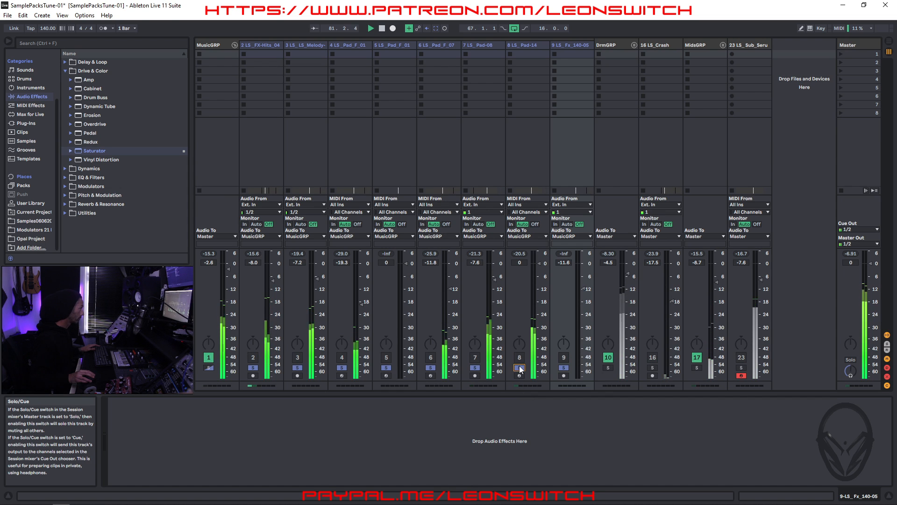
left_click(520, 368)
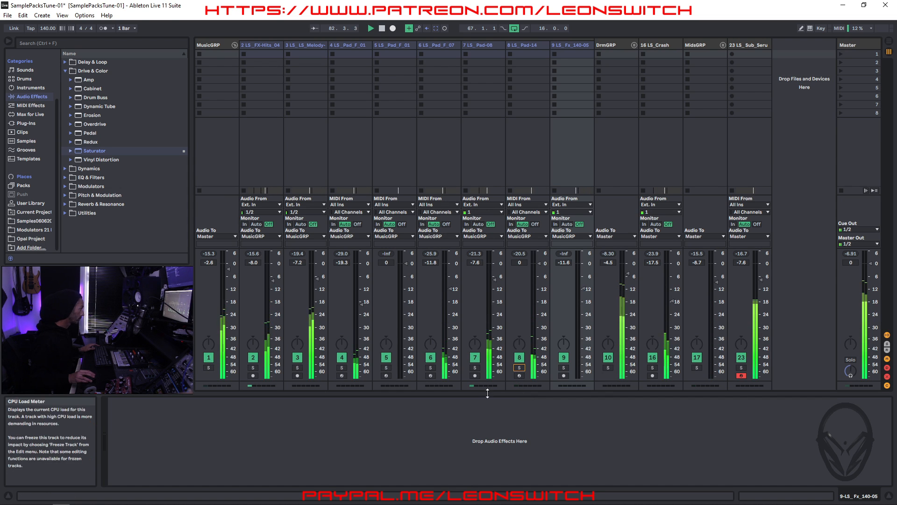
Examine the device chains on the pad tracks LS_Pad-08, LS_Pad-14 and track 5 LS_Pad_F_01
left_click(470, 44)
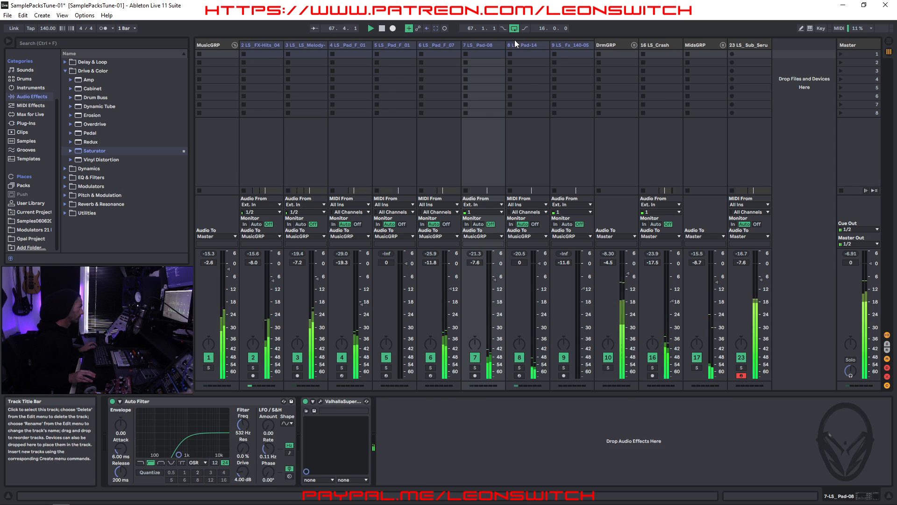
left_click(527, 45)
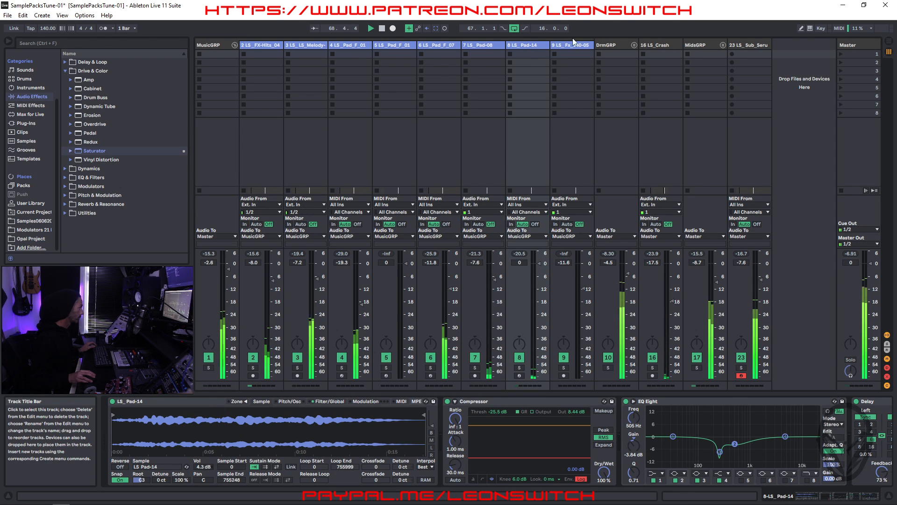
left_click(631, 50)
left_click(523, 46)
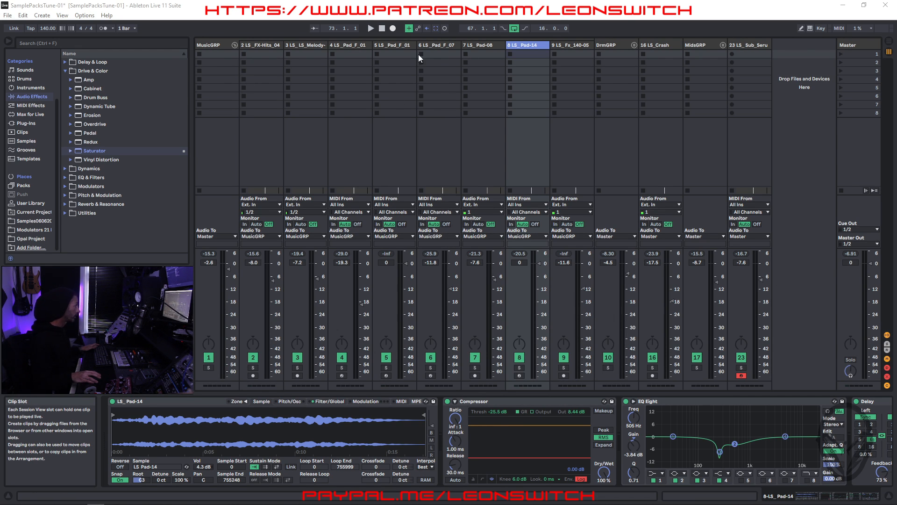
left_click(399, 45)
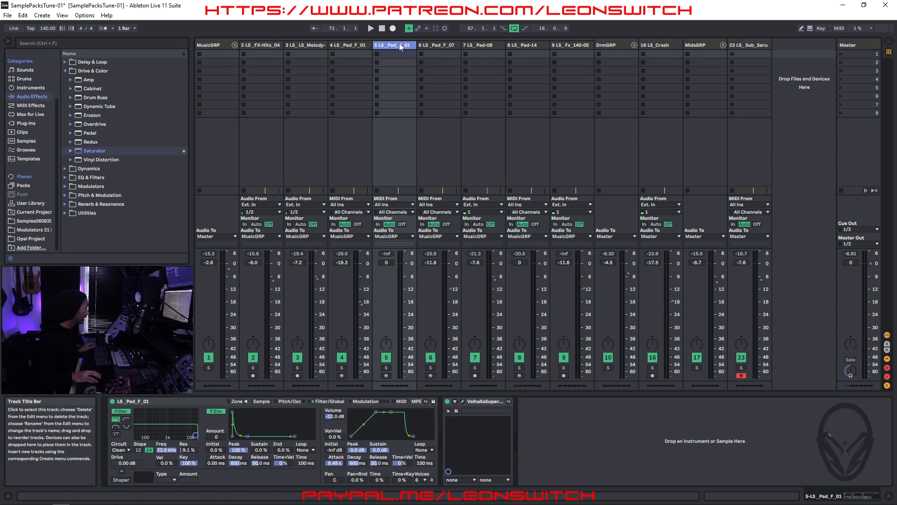
left_click(490, 47, "shift")
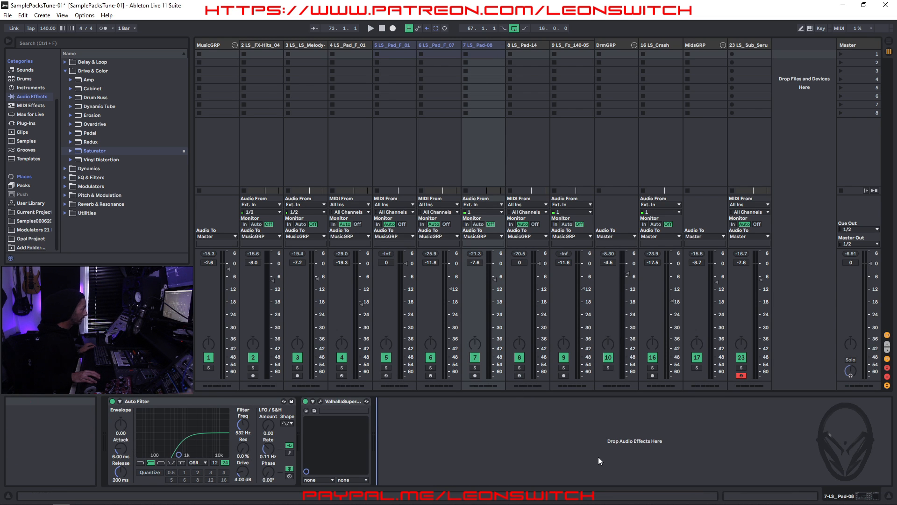
left_click(386, 44)
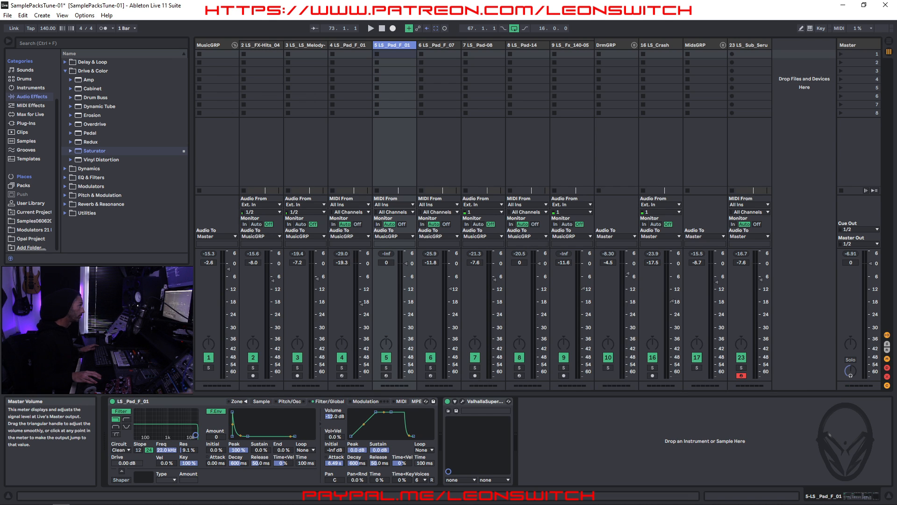
left_click(719, 411)
Play the loop and set track 6 LS_Pad_F_07 to -10.3 dB and track 7 LS_Pad-08 to -10.0 dB
key("space")
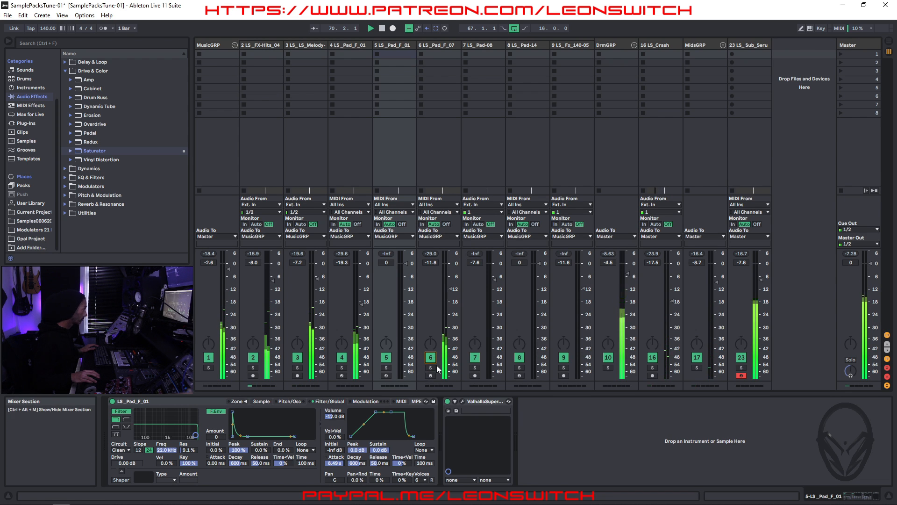
left_click_drag(452, 289, 452, 285)
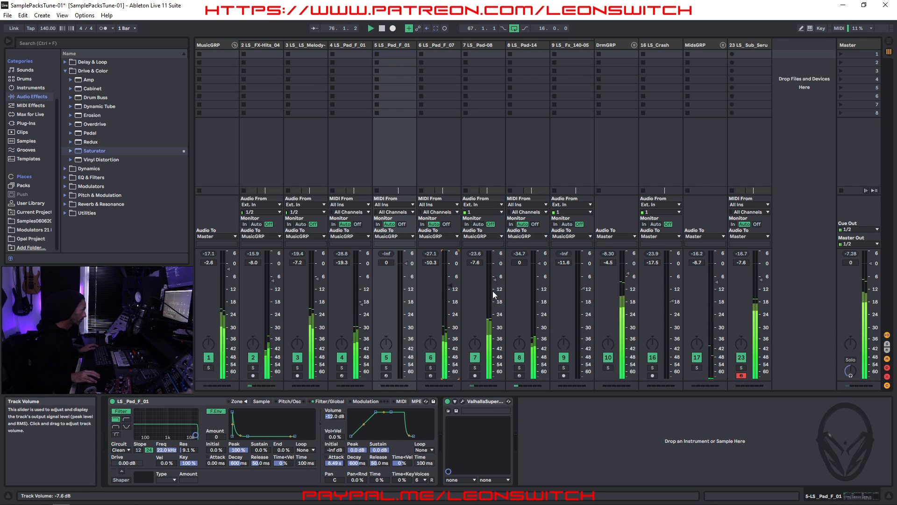
left_click_drag(495, 283, 495, 285)
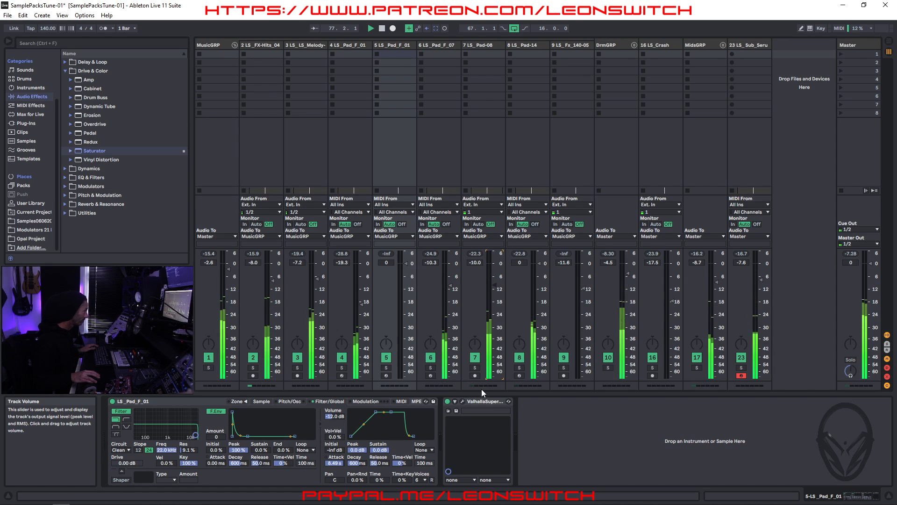
Audition tracks 7 and 8 in solo, lower LS_Pad-08 to -14.2 dB, and stop playback
left_click(475, 368)
left_click(476, 368)
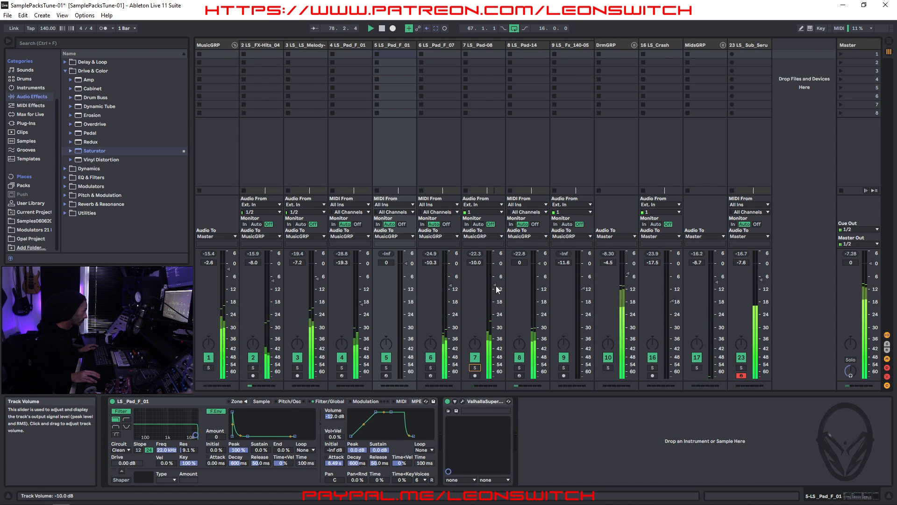
left_click(520, 368)
left_click(520, 368)
left_click_drag(495, 288, 495, 292)
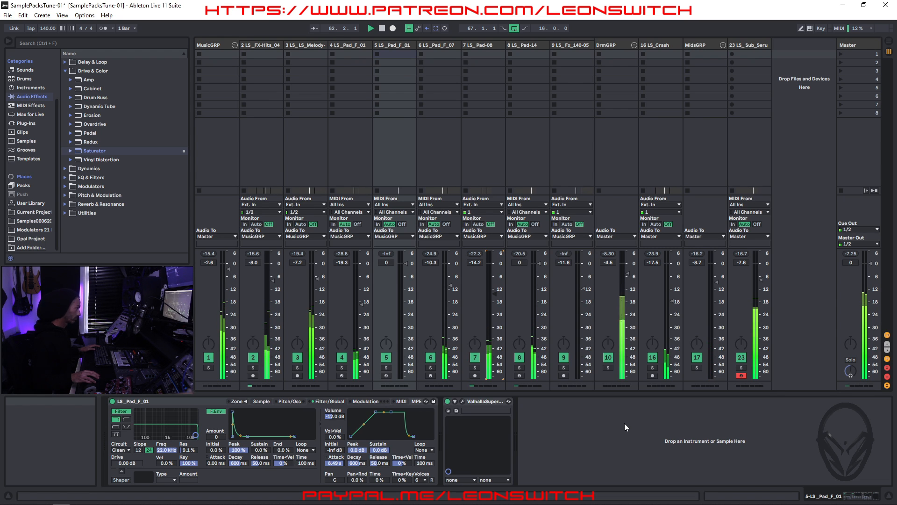
key("space")
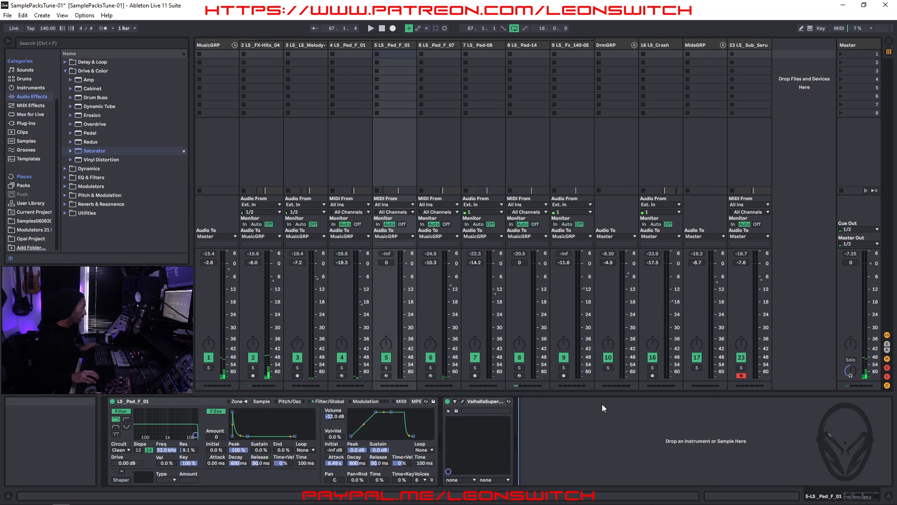
Return to the arrangement and play it from about bar 17
key("Tab")
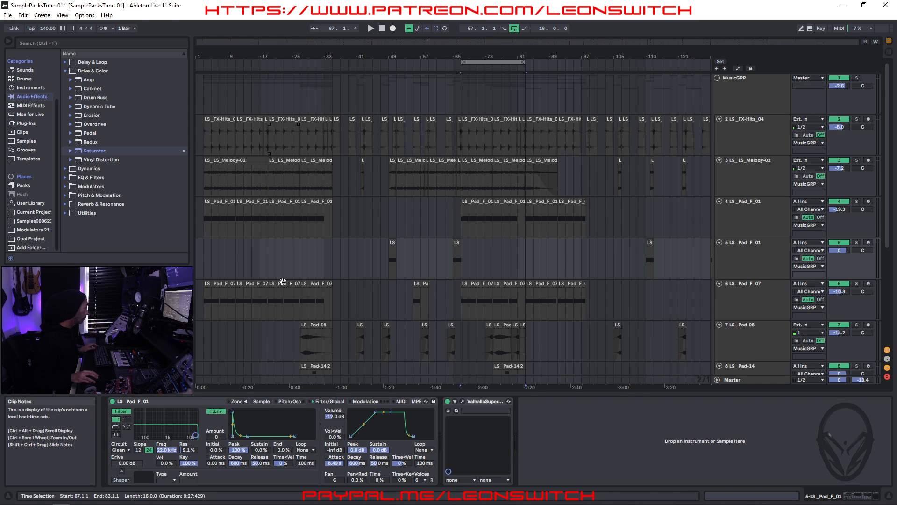
left_click(516, 29)
left_click(516, 29)
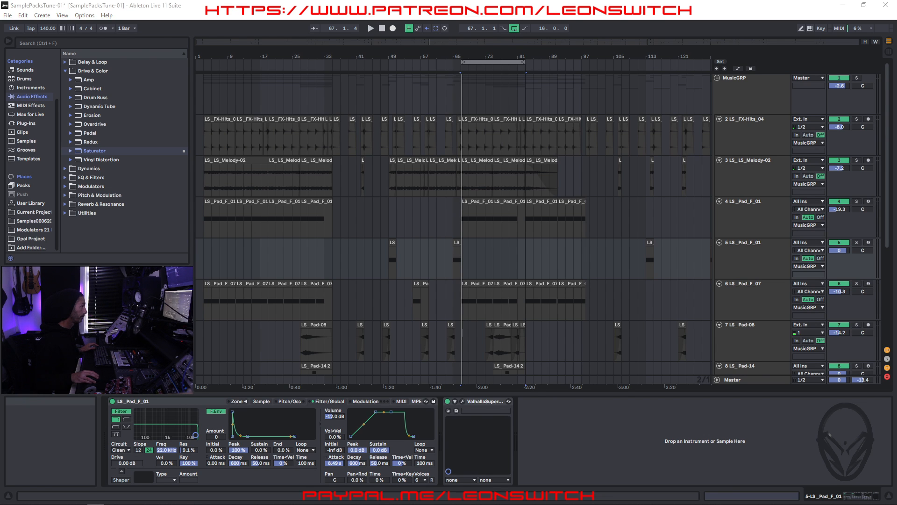
left_click(263, 67)
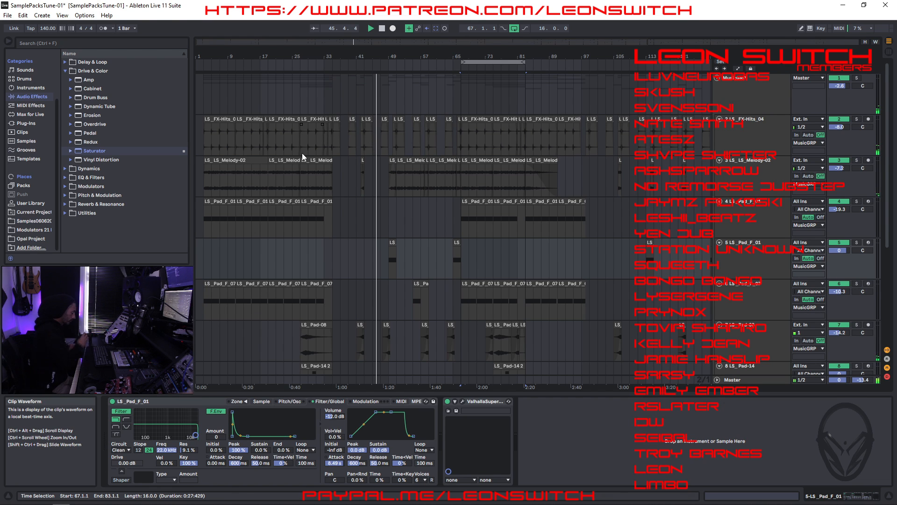
Unfold the mids group's tracks in the arrangement, switch off the loop and stop playback
scroll(316, 217, "down", 5)
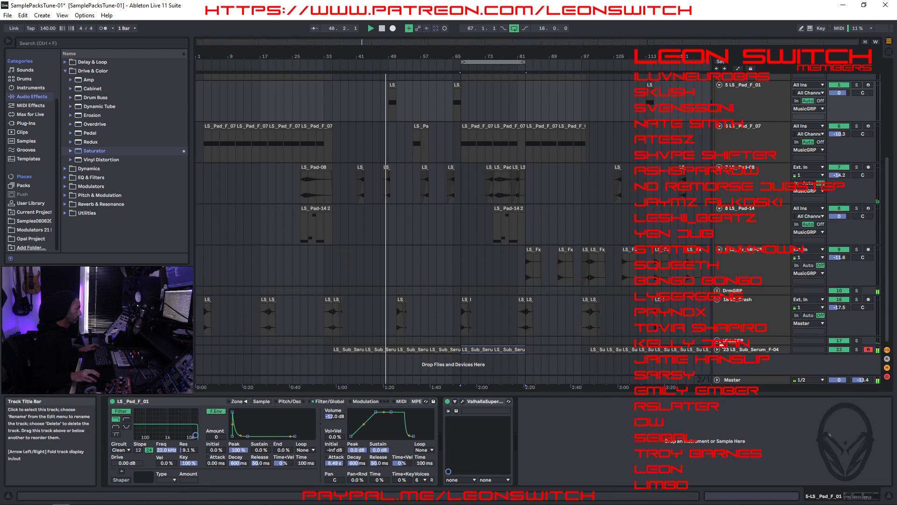
left_click(717, 341)
scroll(465, 315, "down", 3)
scroll(443, 301, "down", 3)
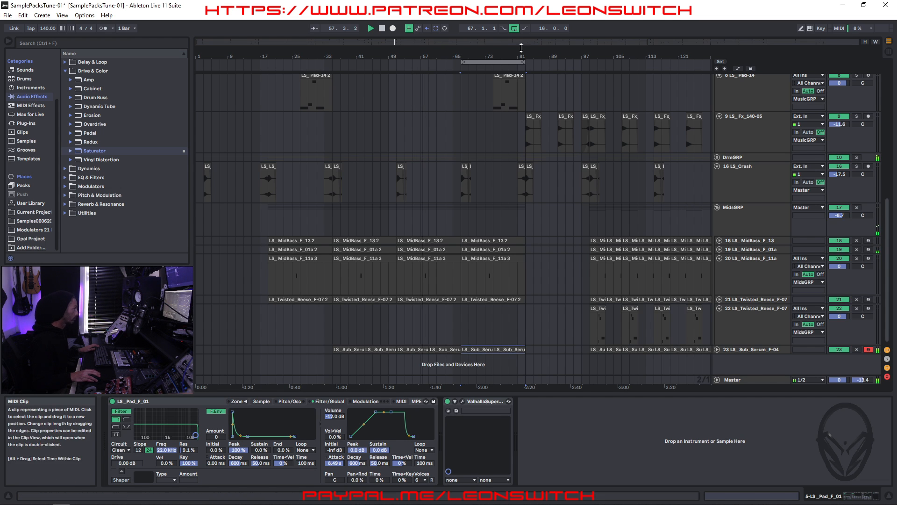
left_click(515, 28)
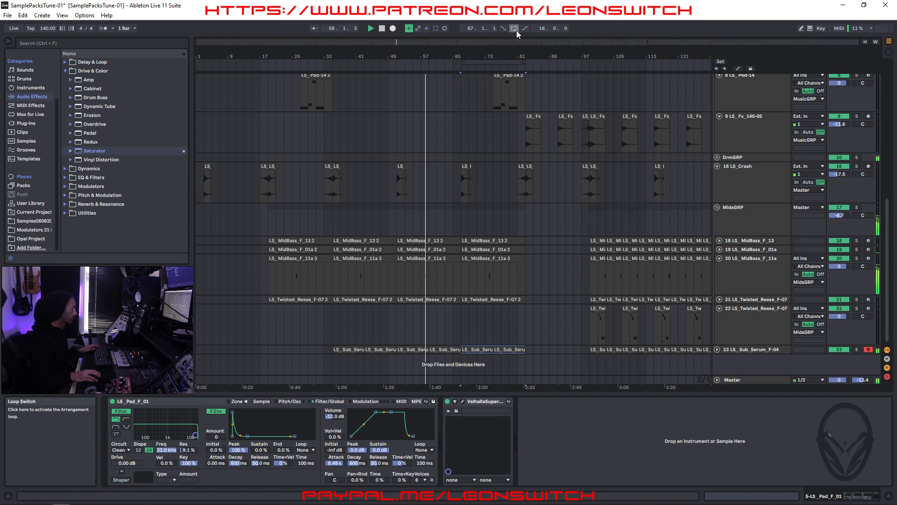
key("space")
Freeze and flatten LS_MidBass_F_13, LS_MidBass_F_01a, LS_MidBass_F_11a and the first LS_Twisted_Reese_F-07 track to audio
left_click(517, 75)
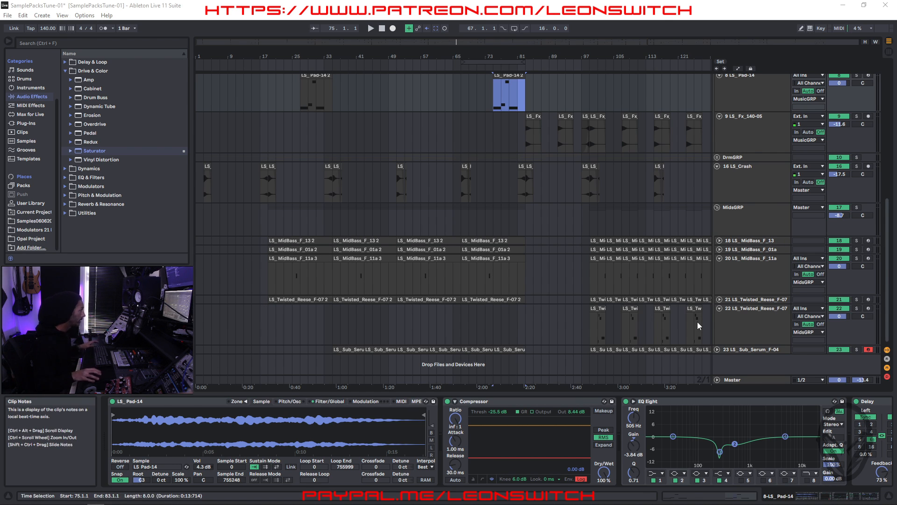
left_click(742, 214)
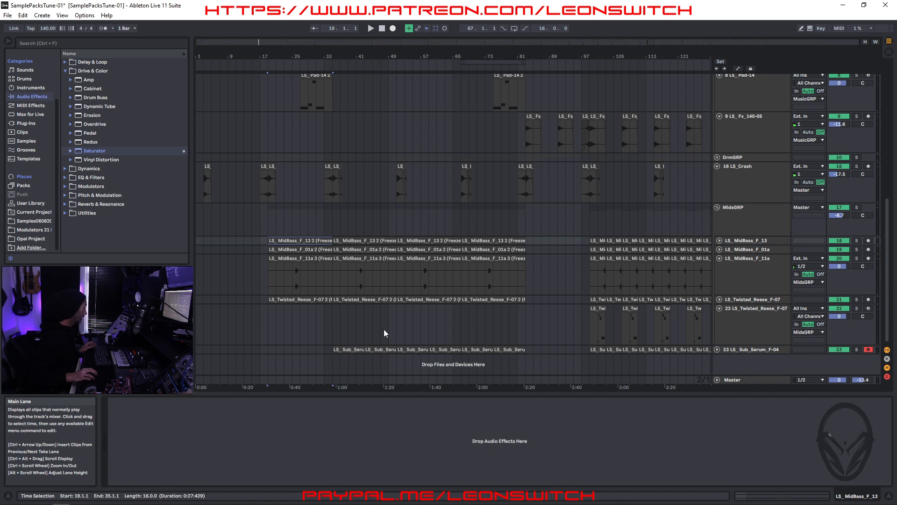
Select the flattened mid bass clips from bar 19 to 35 and unfold the LS_MidBass_F_01a and LS_MidBass_F_13 tracks
left_click(364, 300, "shift")
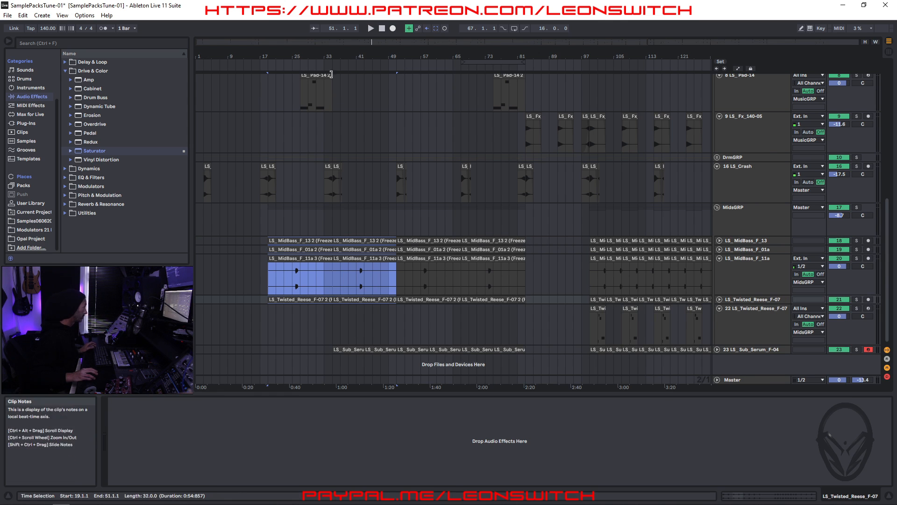
left_click_drag(327, 55, 401, 249)
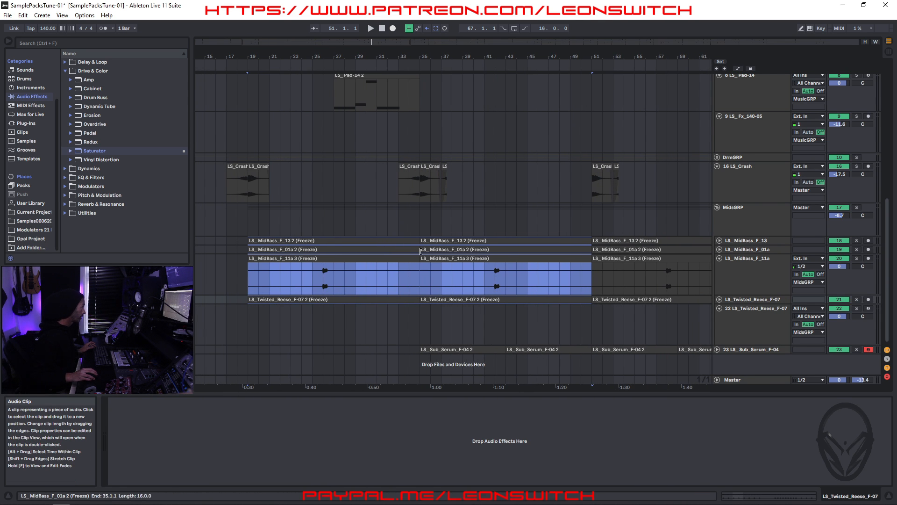
left_click(413, 238)
left_click(368, 300, "shift")
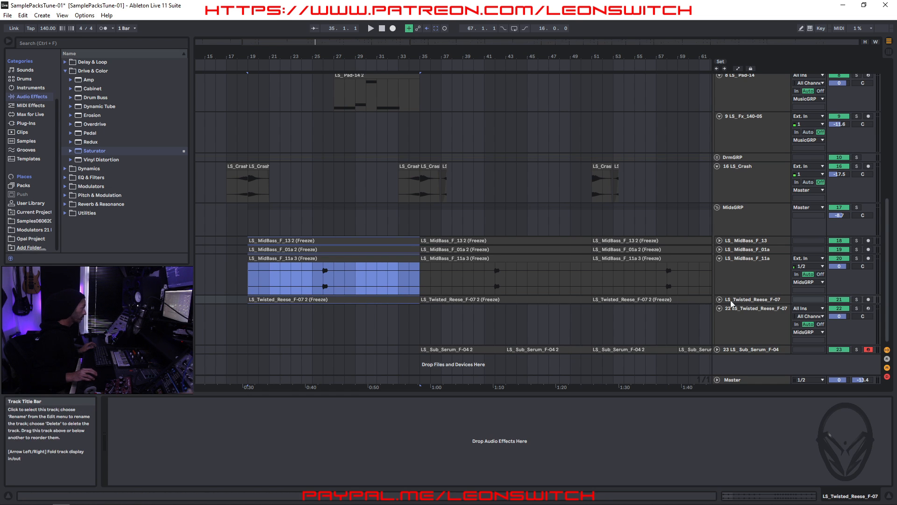
left_click(719, 250)
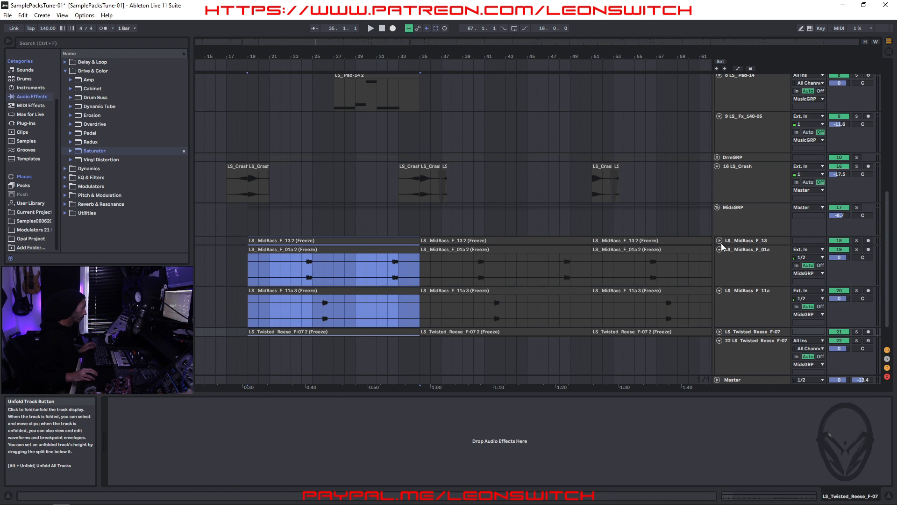
left_click(719, 240)
Reselect the four mid bass clips starting at bar 19, including the Twisted Reese clip, and open their shared clip settings
left_click(327, 257)
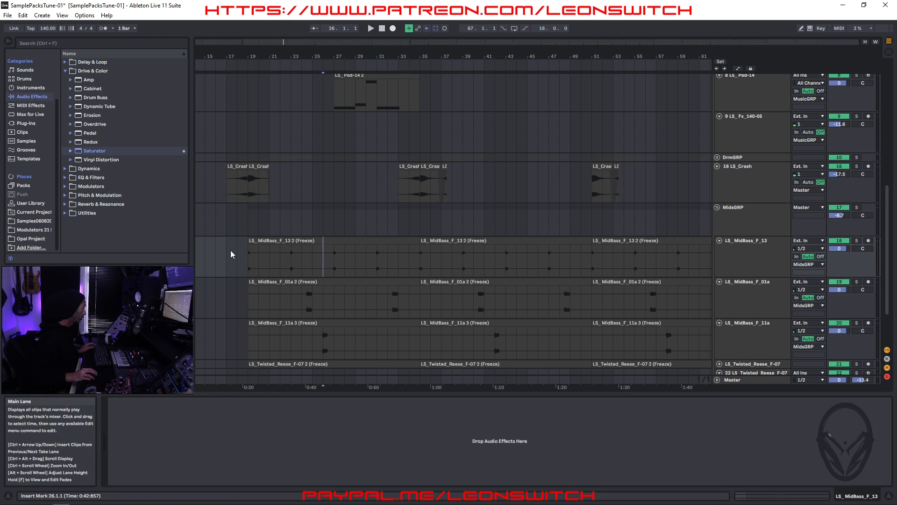
left_click(255, 242)
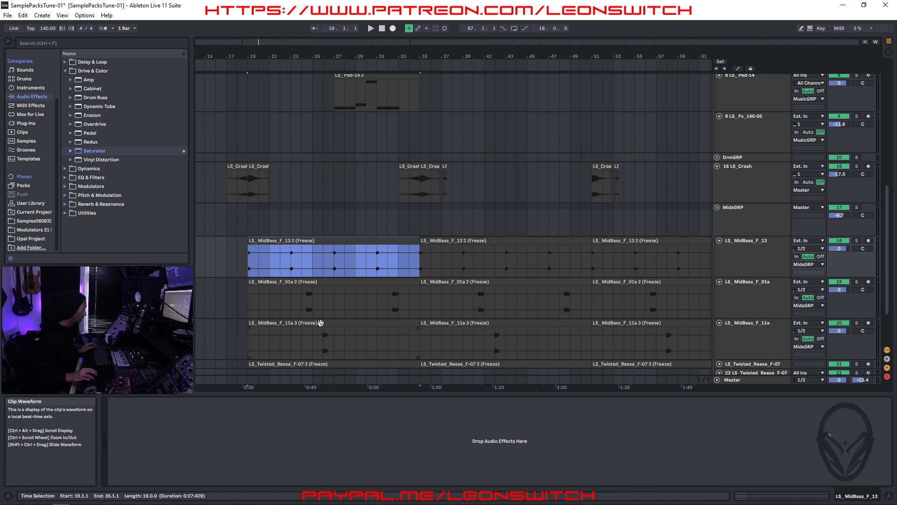
left_click(314, 364, "shift")
scroll(318, 321, "down", 2)
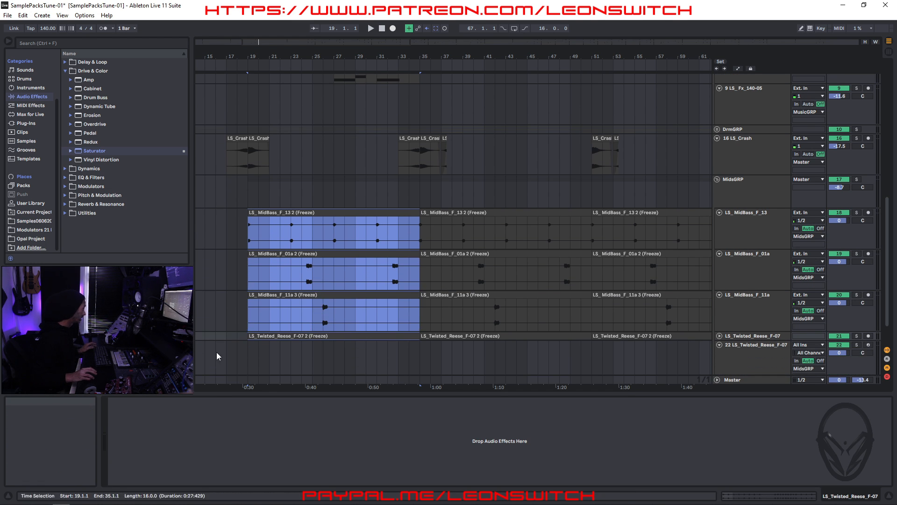
left_click(323, 336, "shift")
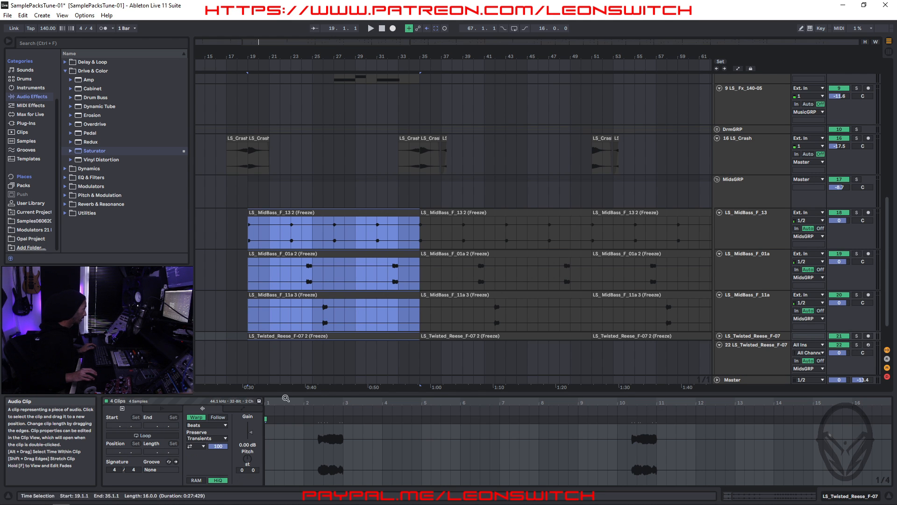
Play from bar 19 with the four mid bass clips selected and lower their clip gain to -5.20 dB
left_click(253, 439)
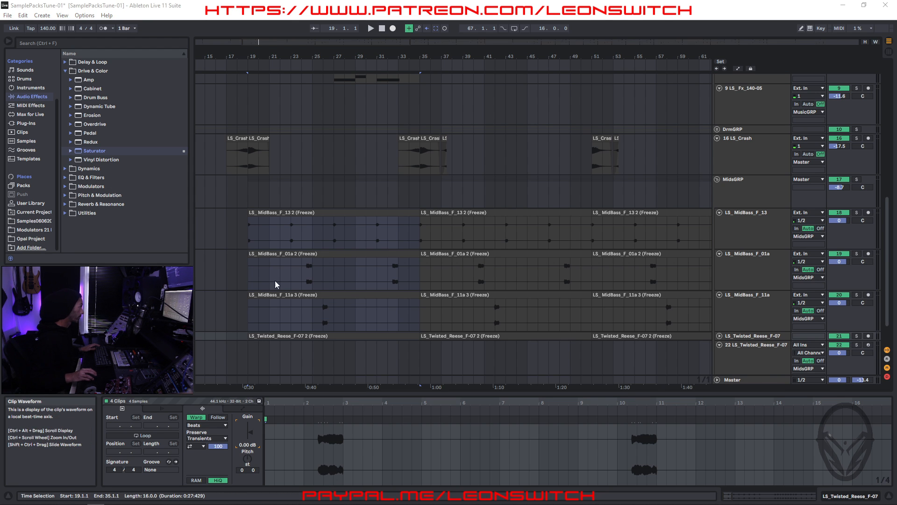
left_click(277, 213)
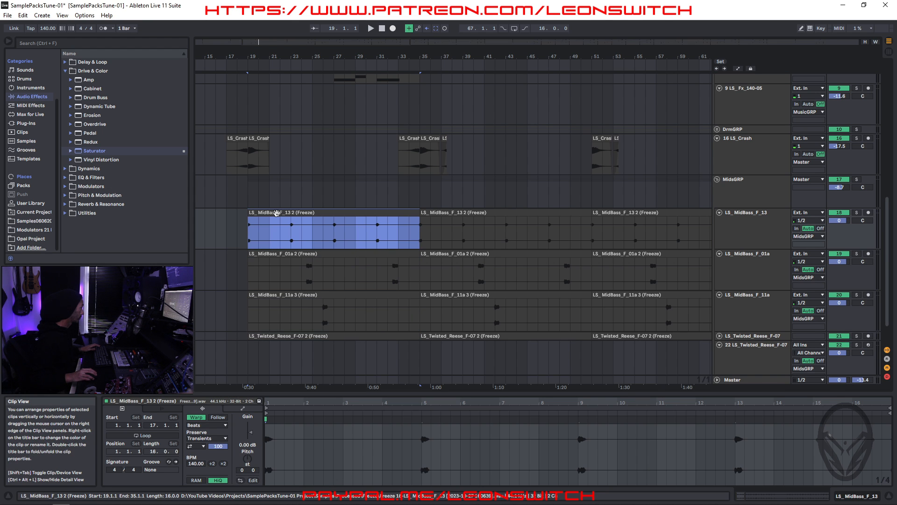
left_click(280, 330, "shift")
key("space")
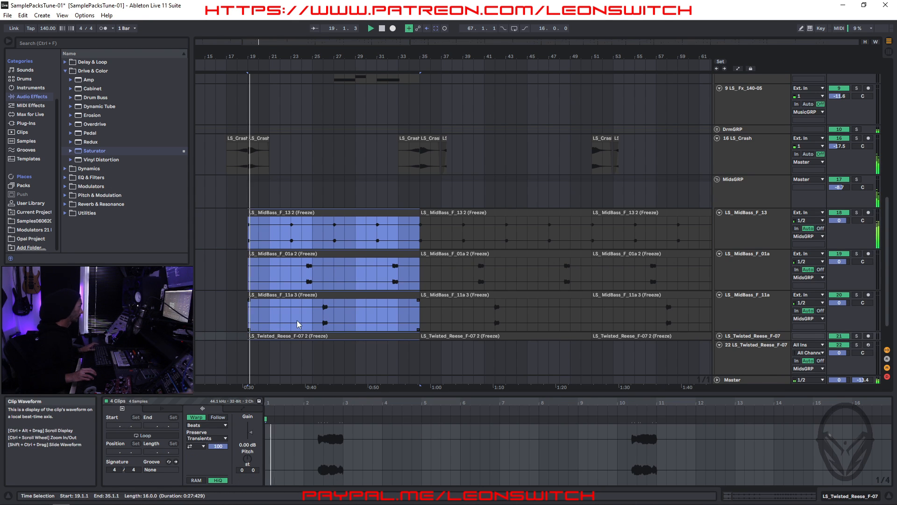
left_click_drag(260, 431, 260, 452)
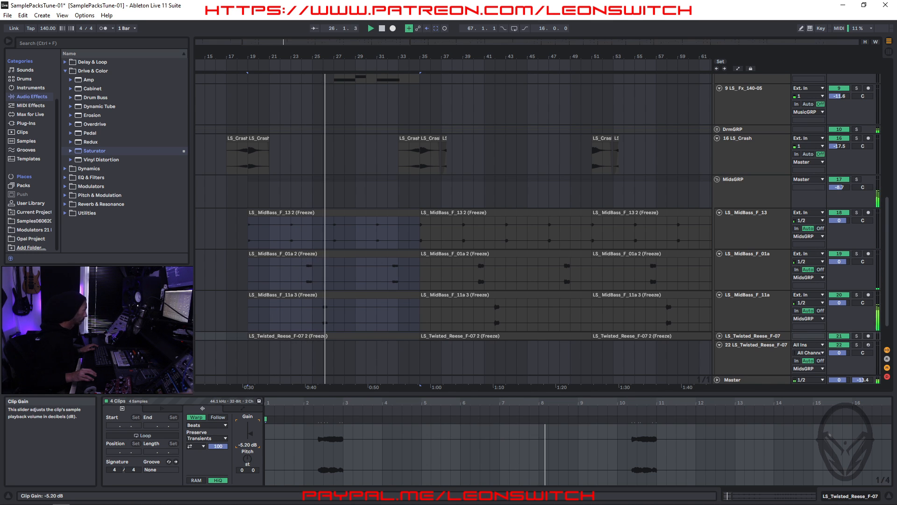
Fine-tune the clip gain of the four mid bass clips to -4.39 dB while playing back from bar 19
left_click_drag(250, 433, 249, 437)
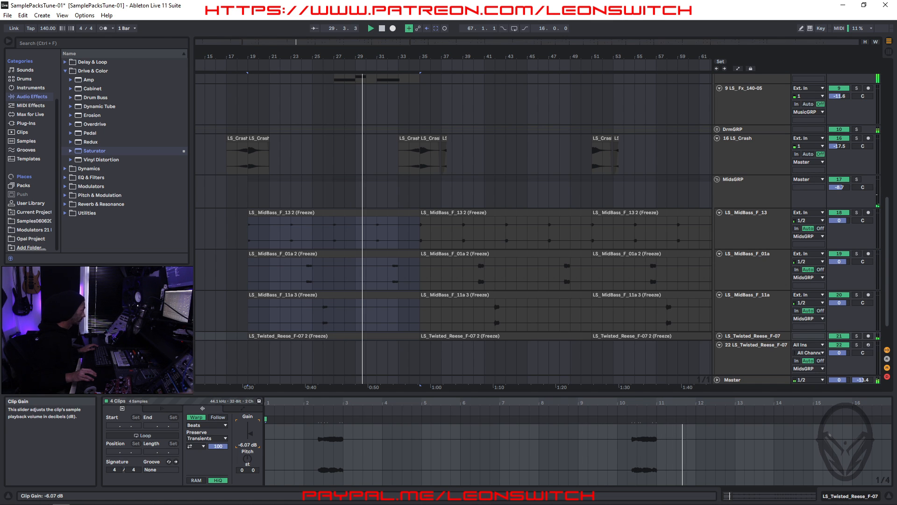
left_click_drag(250, 437, 251, 436)
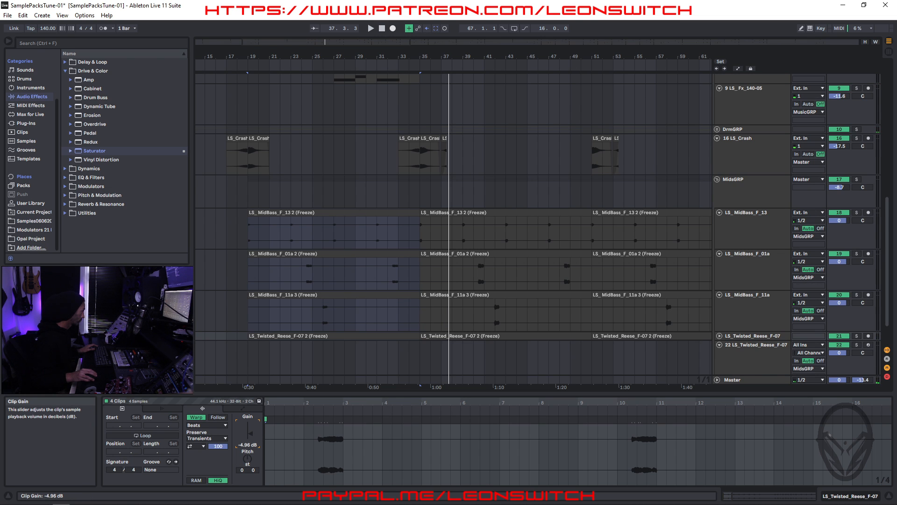
left_click(253, 215)
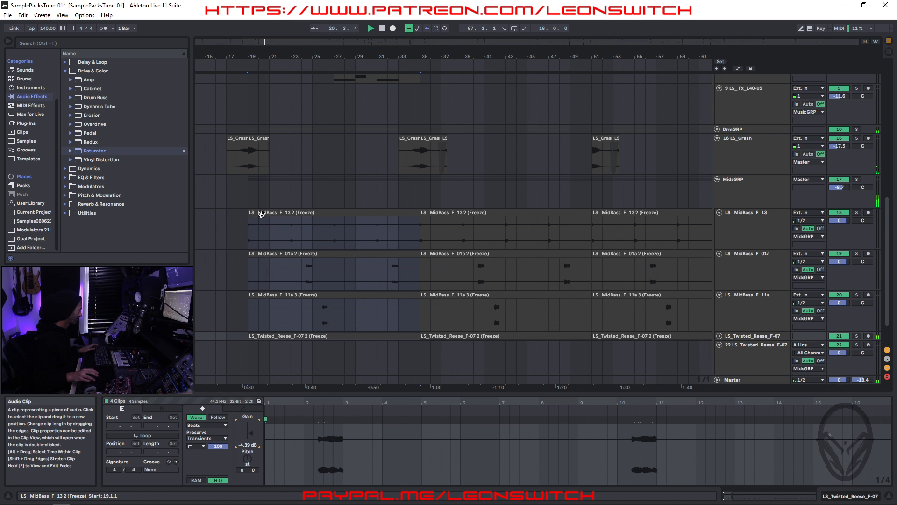
Unfold the DrmGRP group and select the drum loop clip from bar 19 to 33 on track 13
scroll(296, 219, "up", 1)
scroll(296, 218, "up", 8)
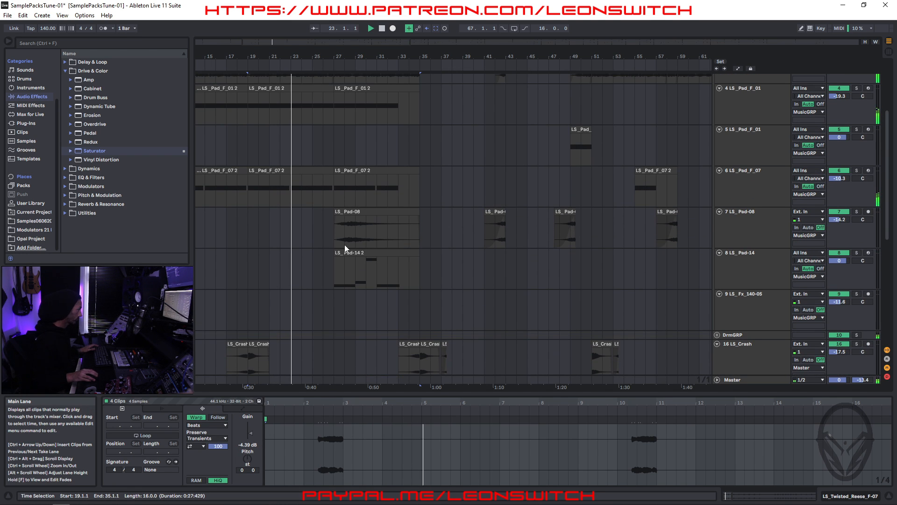
left_click(717, 335)
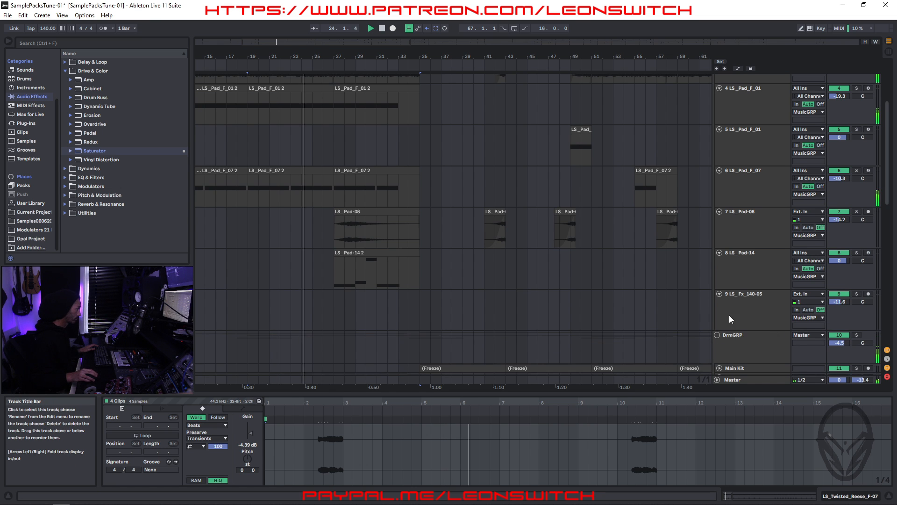
scroll(736, 254, "down", 7)
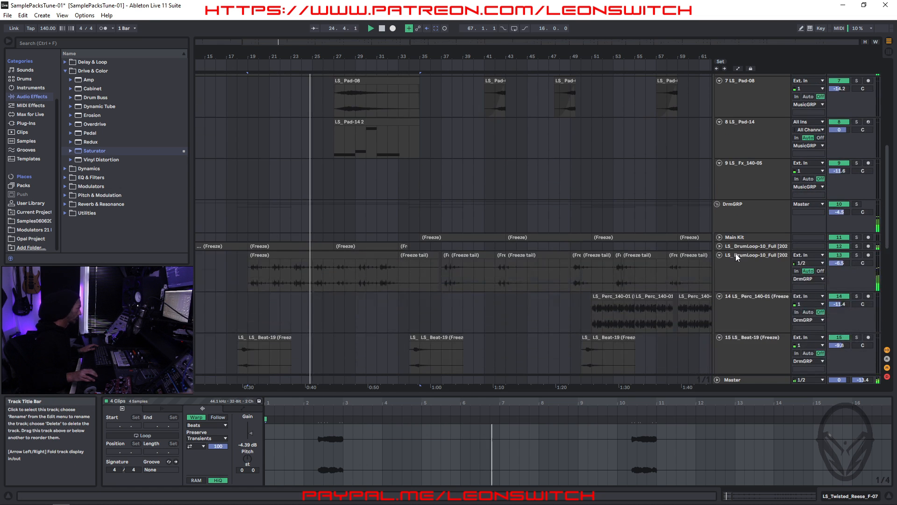
left_click(260, 255)
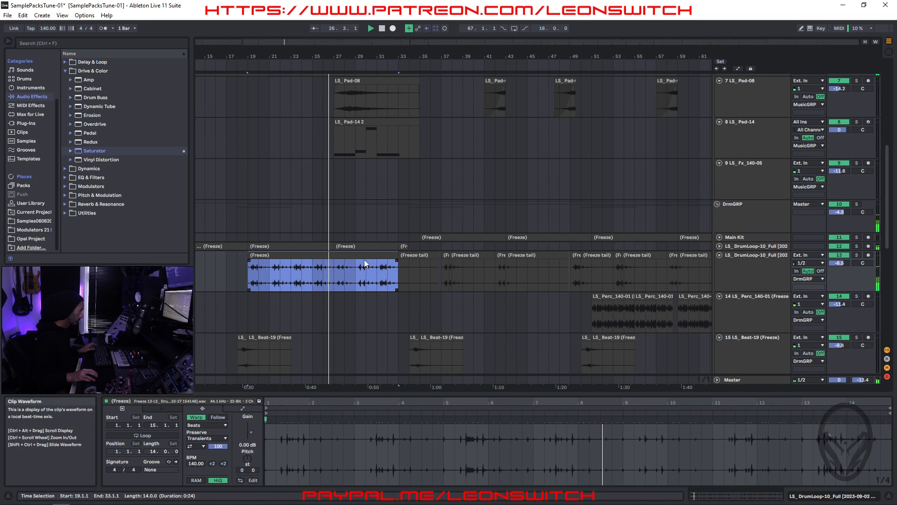
Select the drum loop clip at bar 27 on track 12, audition that track in solo and stop playback
left_click(380, 246)
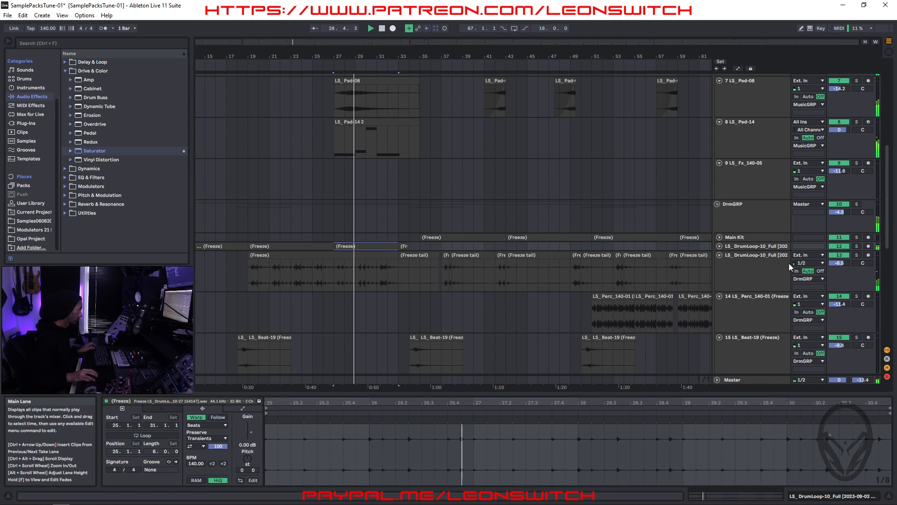
left_click(857, 247)
left_click(860, 248)
key("space")
Select the five drum loop clips from bar 3 onward on track 12 and lower their clip gain to -3.83 dB
left_click_drag(337, 244, 618, 236)
left_click(262, 240, "shift")
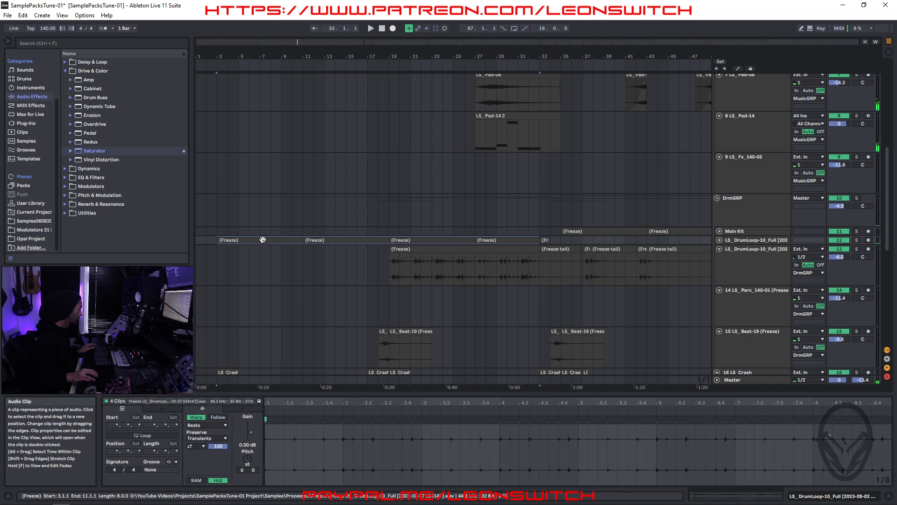
left_click(542, 240, "shift")
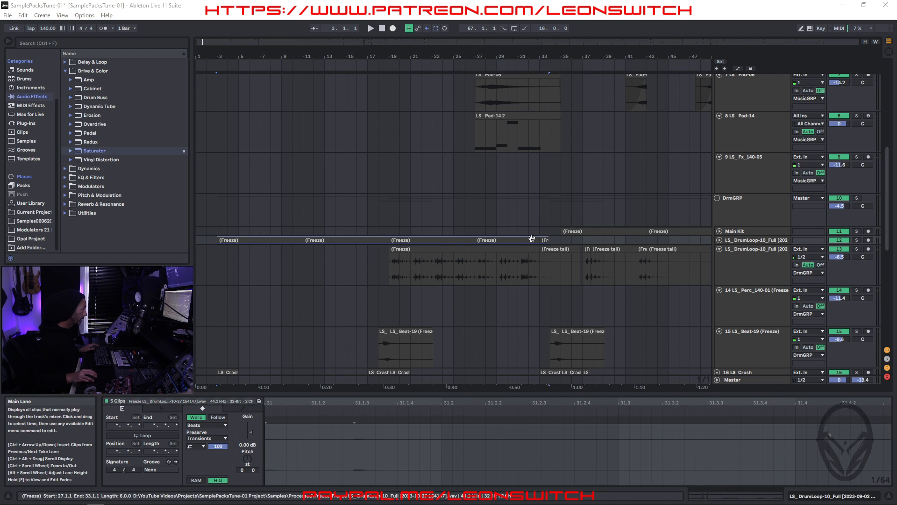
left_click_drag(251, 431, 250, 435)
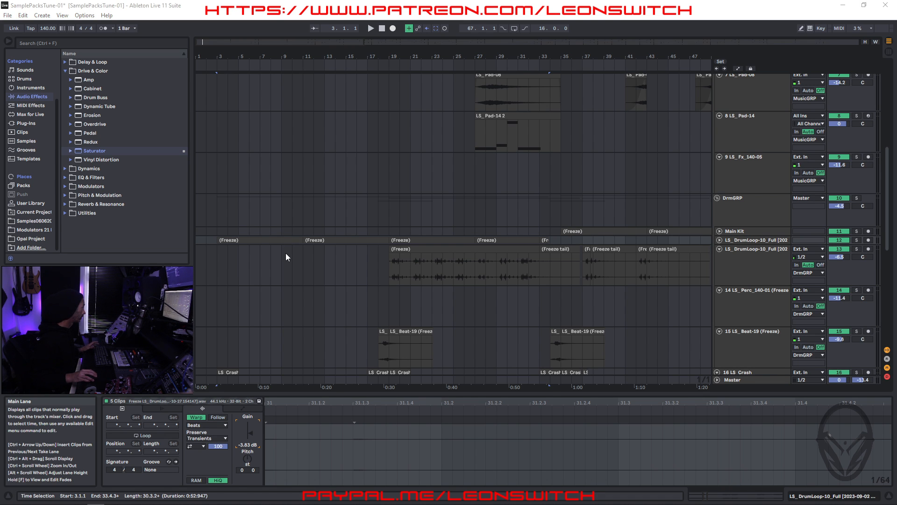
Play from bar 3, reselect the five drum loop clips on track 12 and lower their clip gain further by ear
left_click(262, 248)
left_click(248, 240)
key("space")
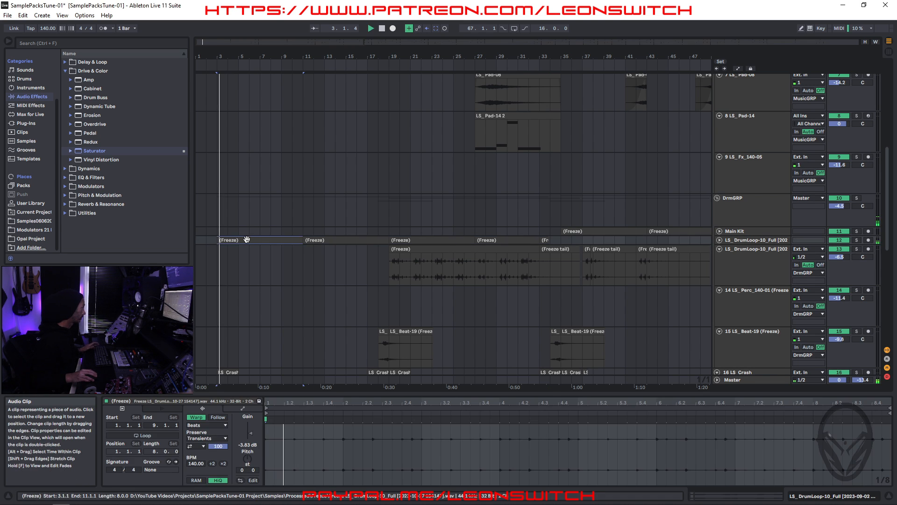
left_click(542, 240, "shift")
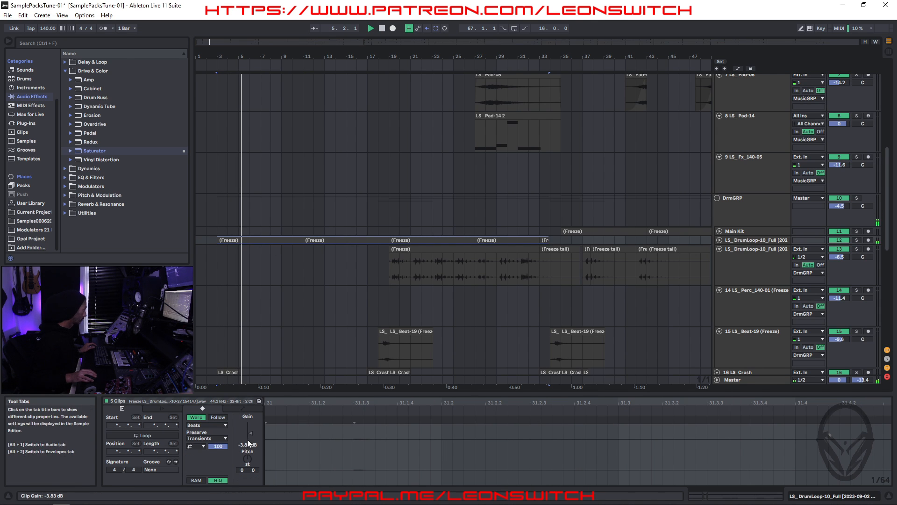
left_click_drag(251, 434, 251, 446)
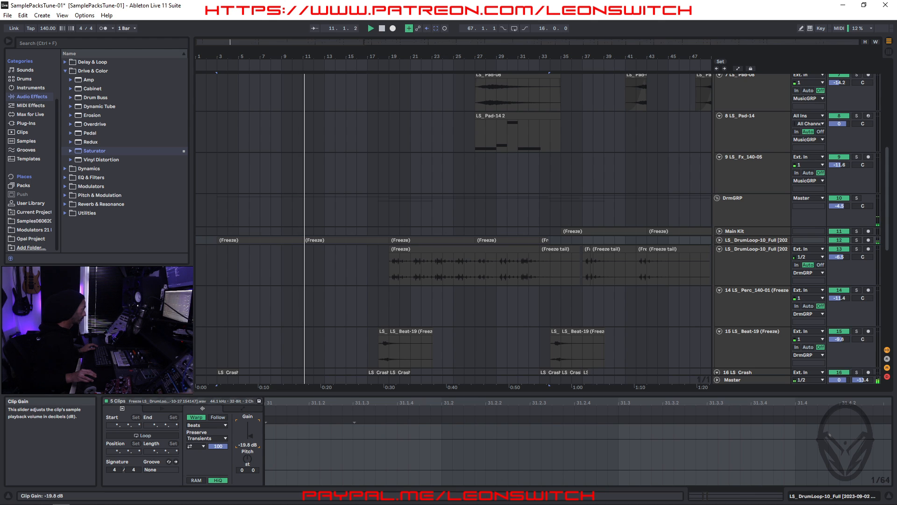
left_click_drag(250, 435, 250, 434)
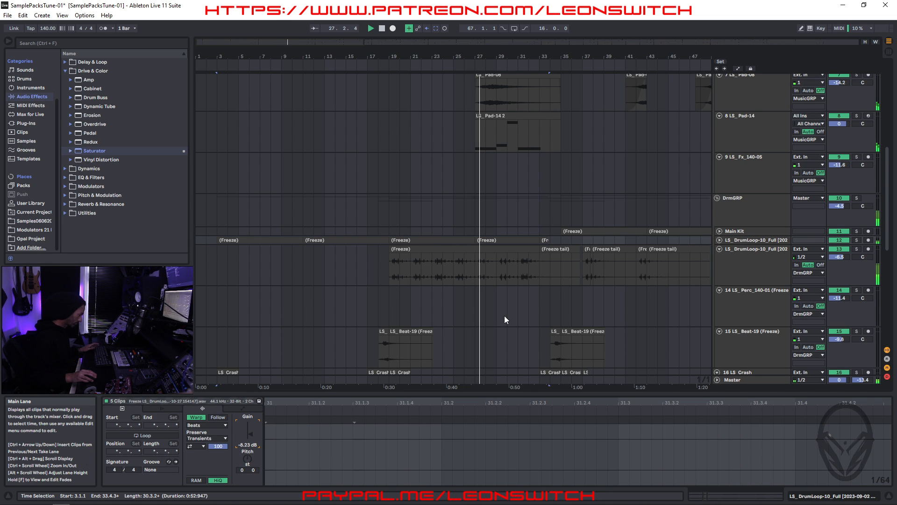
Select the LS_Pad-14 track, check its mixer channel in Session View and return to the arrangement
scroll(504, 315, "up", 2)
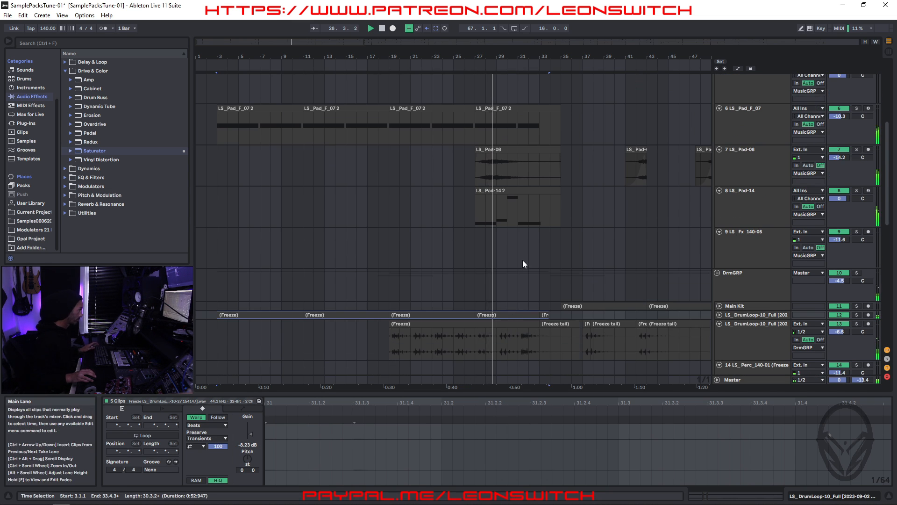
scroll(503, 248, "up", 1)
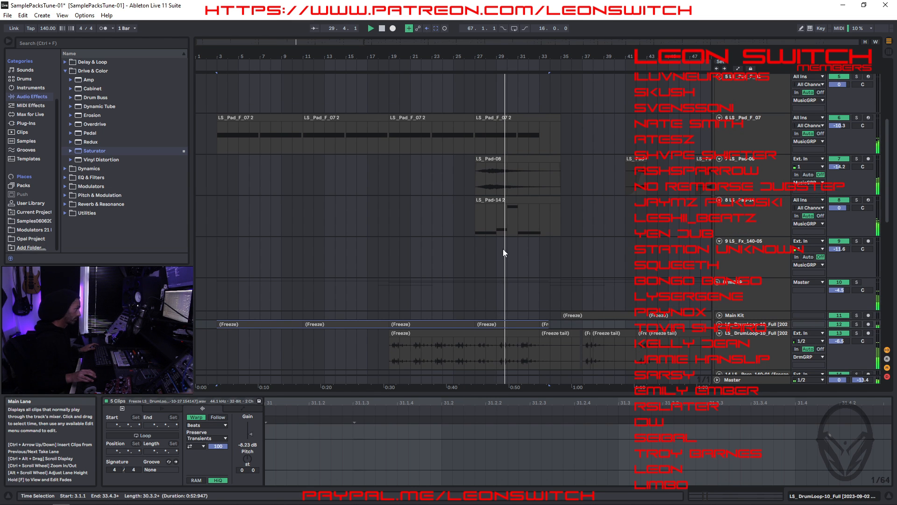
left_click(757, 214)
key("Tab")
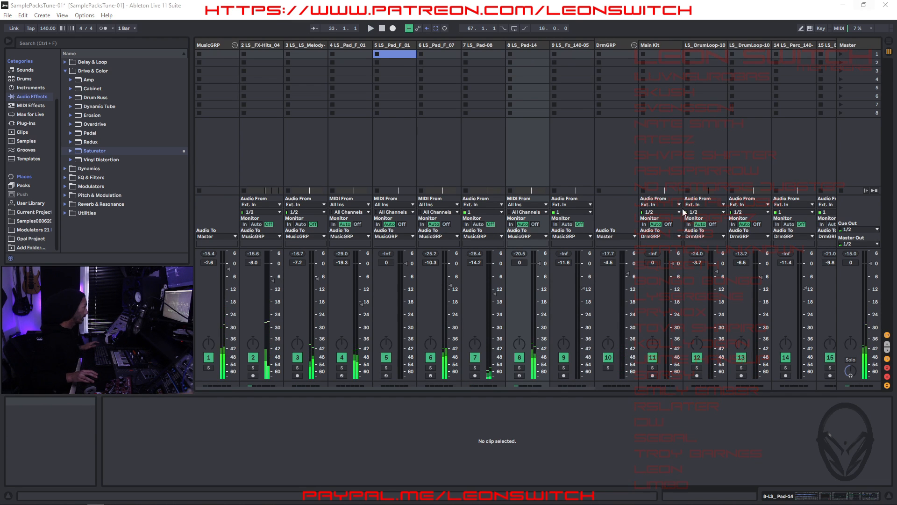
left_click(529, 45)
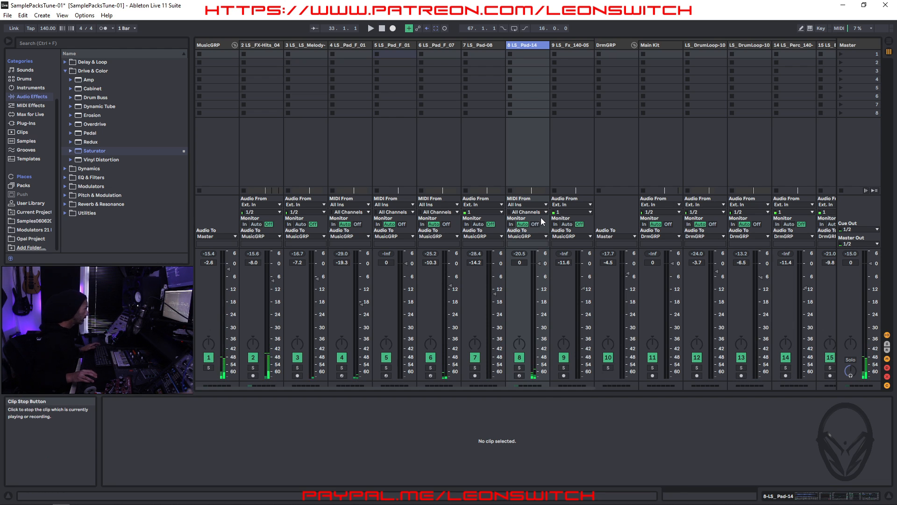
key("Tab")
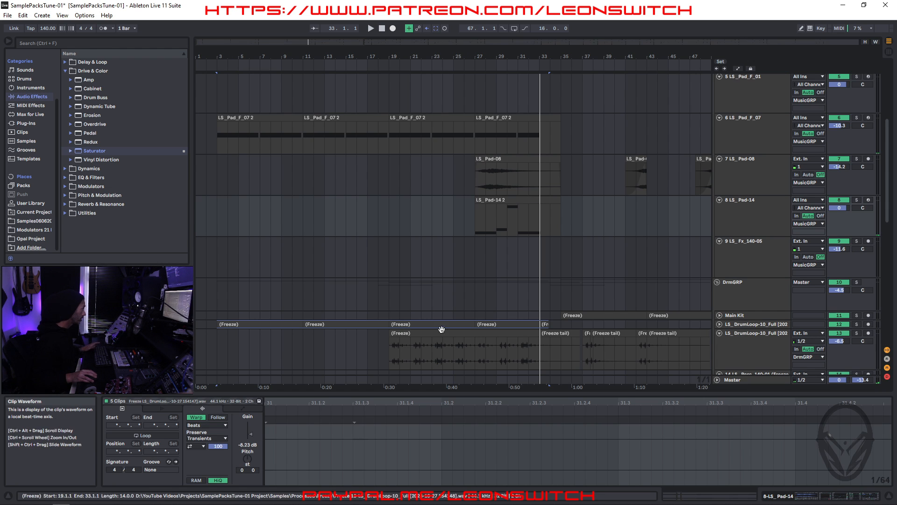
Select the LS_Pad-14 clip at bar 27 and show the end of that track's device chain in Session View
left_click(507, 203)
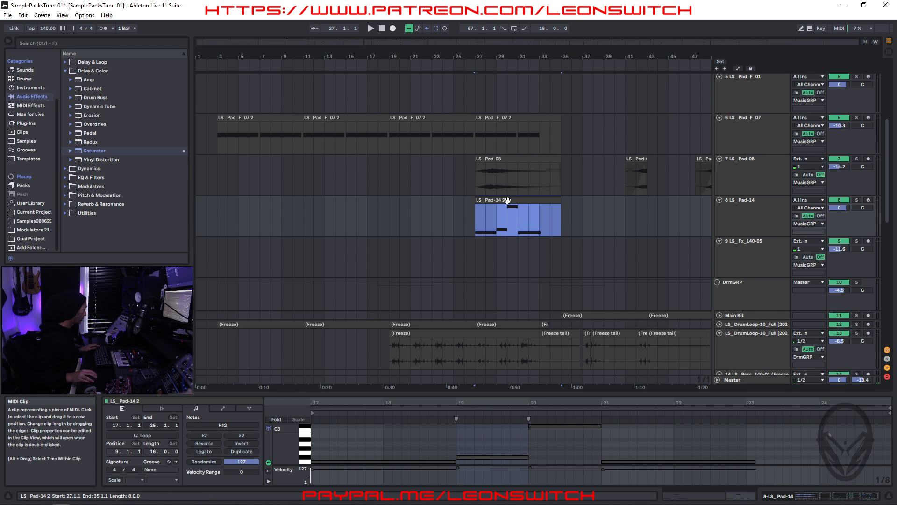
left_click(745, 201)
key("Tab")
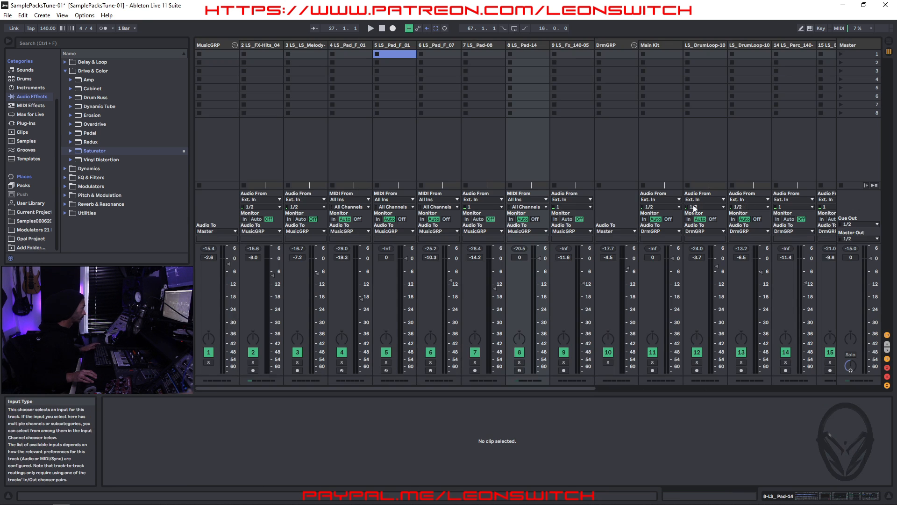
left_click(527, 46)
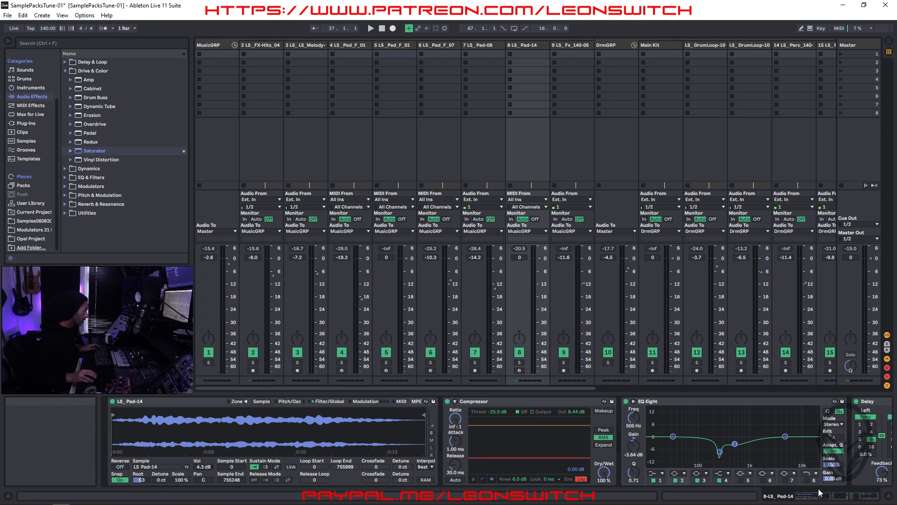
left_click(854, 501)
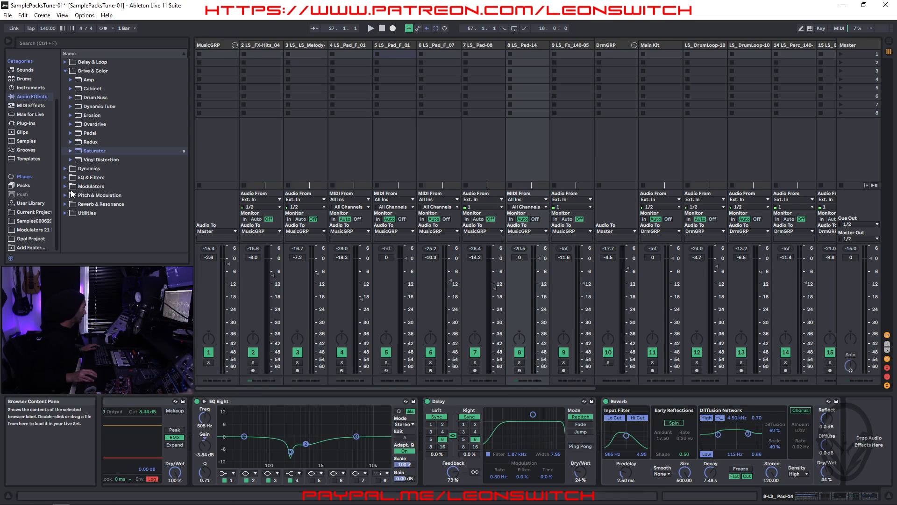
Add a Utility effect after the Reverb on LS_Pad-14 and raise its gain to 7.22 dB
left_click(66, 213)
left_click(89, 222)
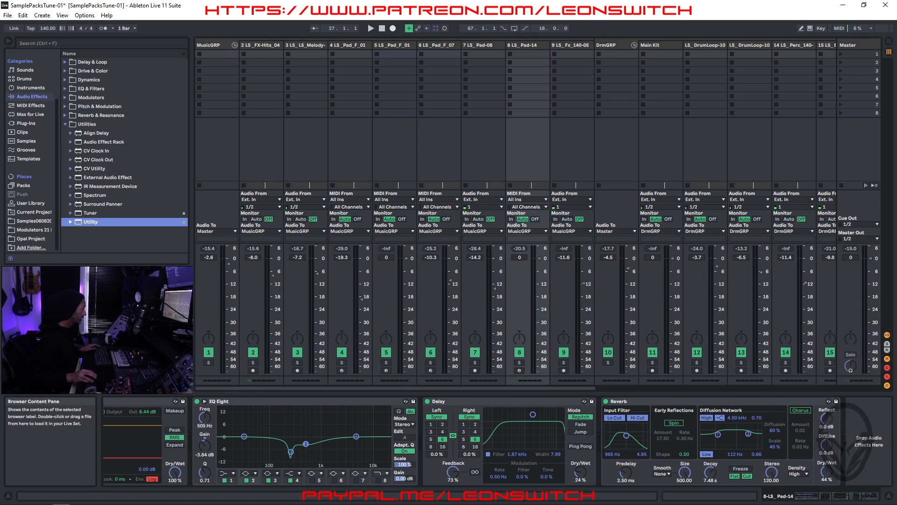
left_click_drag(870, 442, 867, 431)
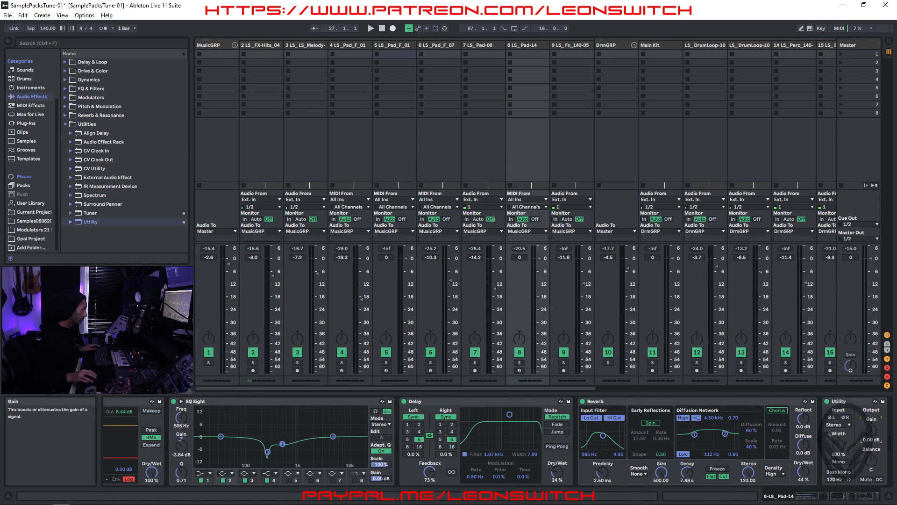
Play the arrangement from bar 27 and adjust the Utility gain on LS_Pad-14 to 6.11 dB
key("Tab")
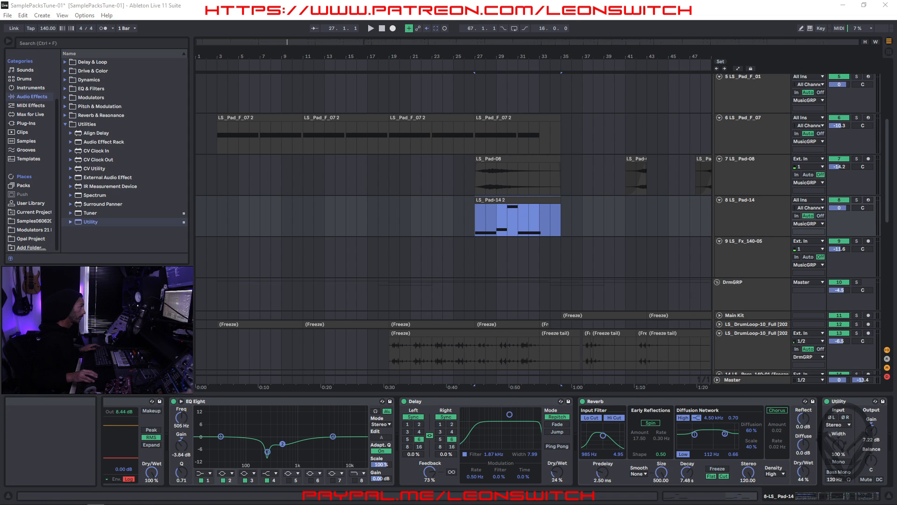
key("space")
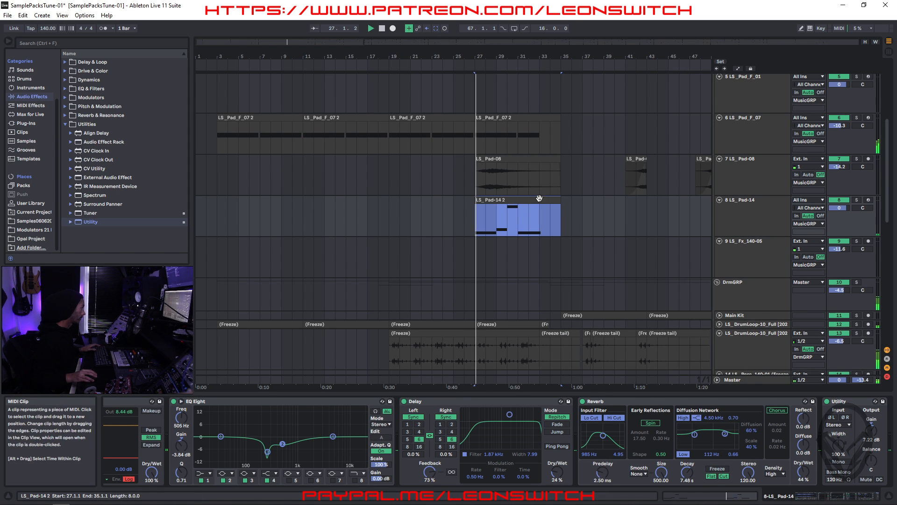
left_click_drag(871, 439, 870, 450)
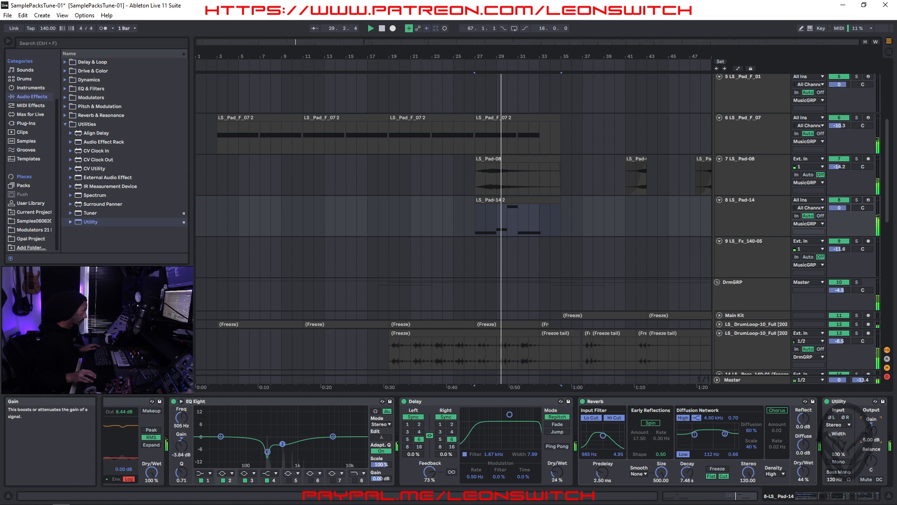
left_click_drag(871, 439, 871, 434)
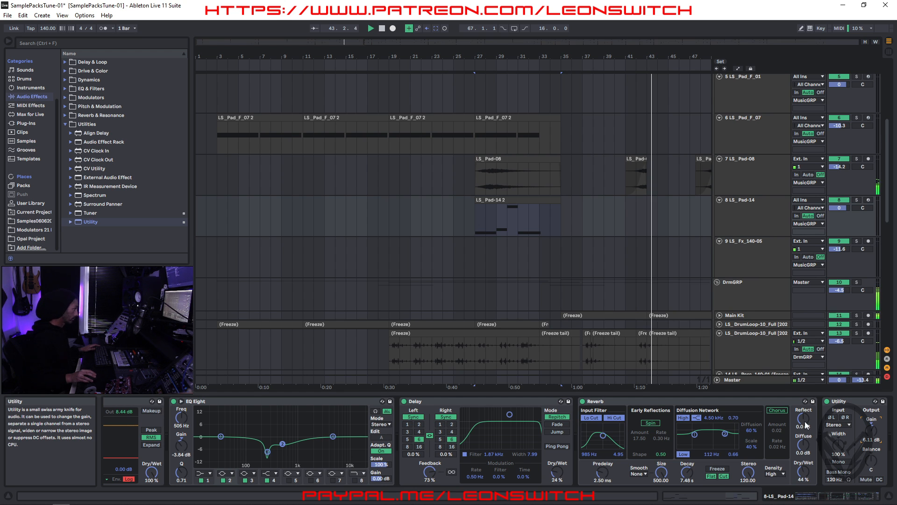
Show the LS_Pad-08 track's devices, zoom out to the whole arrangement and review the mixer levels in Session View
left_click(744, 166)
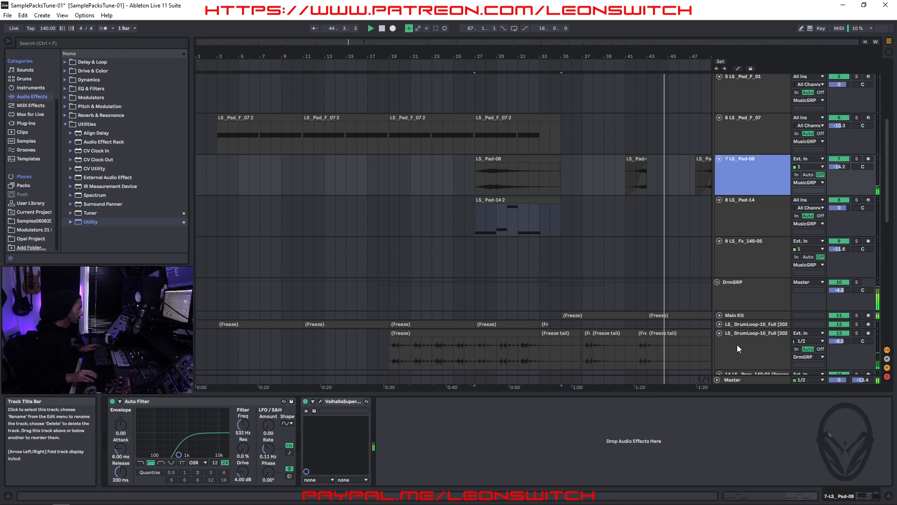
left_click_drag(634, 57, 634, 28)
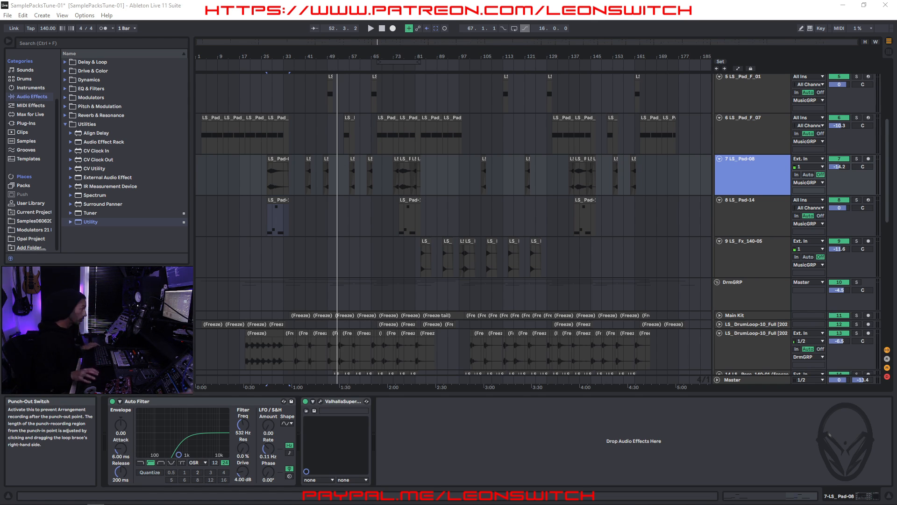
key("Tab")
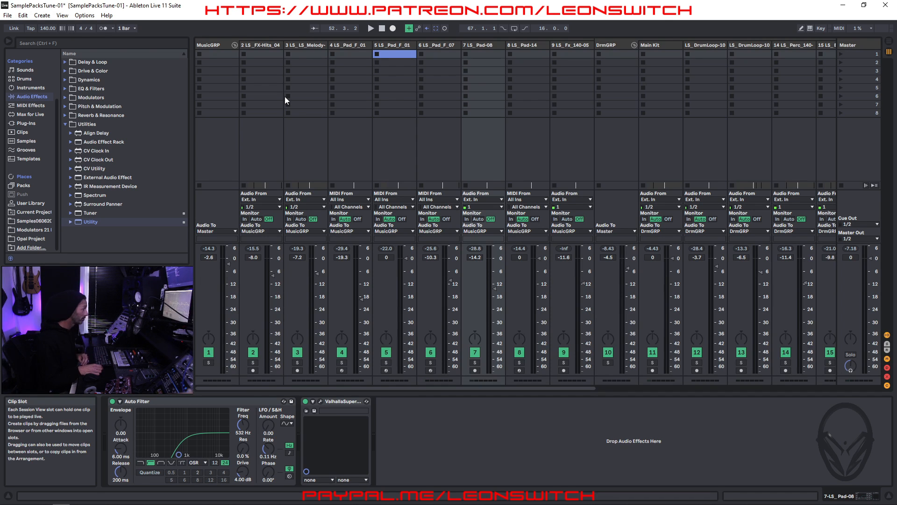
left_click_drag(285, 96, 829, 112)
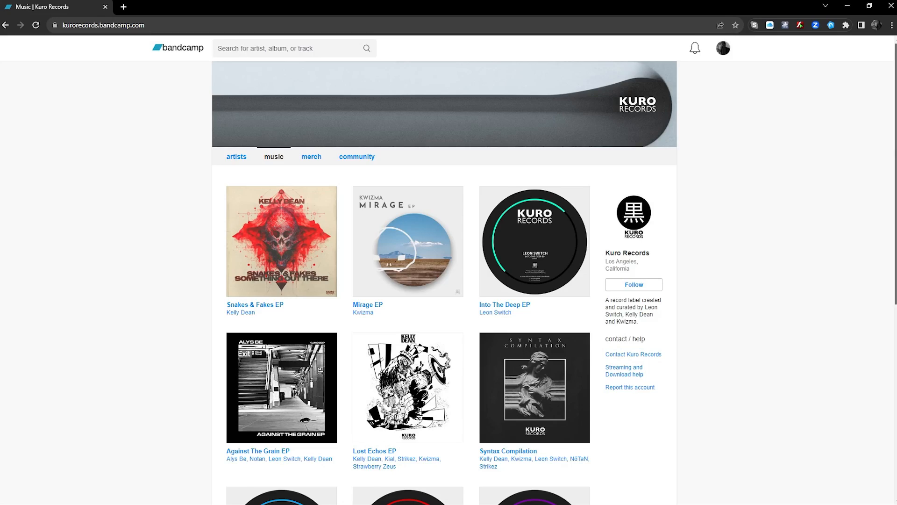
Switch to the web browser and look through the Kuro Records Bandcamp releases and the sample packs in the leonswitch.com shop
scroll(894, 166, "down", 1)
left_click_drag(894, 173, 881, 139)
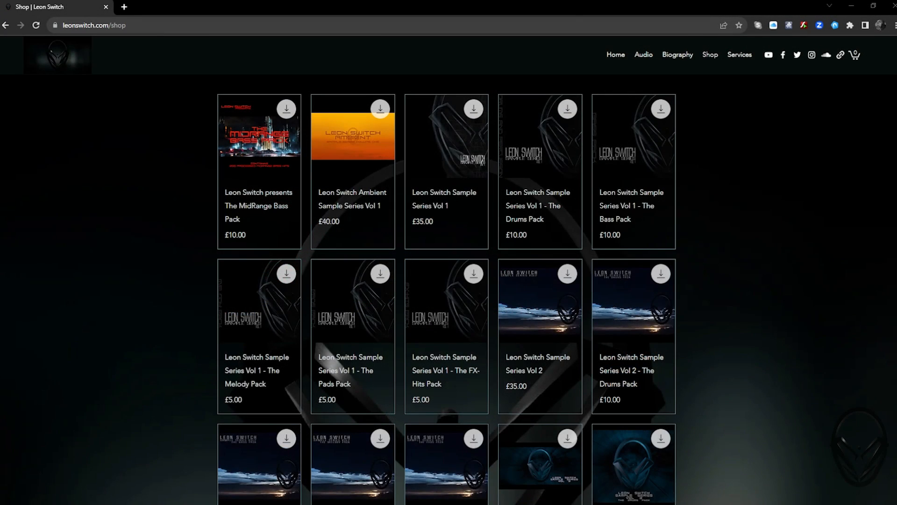
scroll(446, 289, "down", 2)
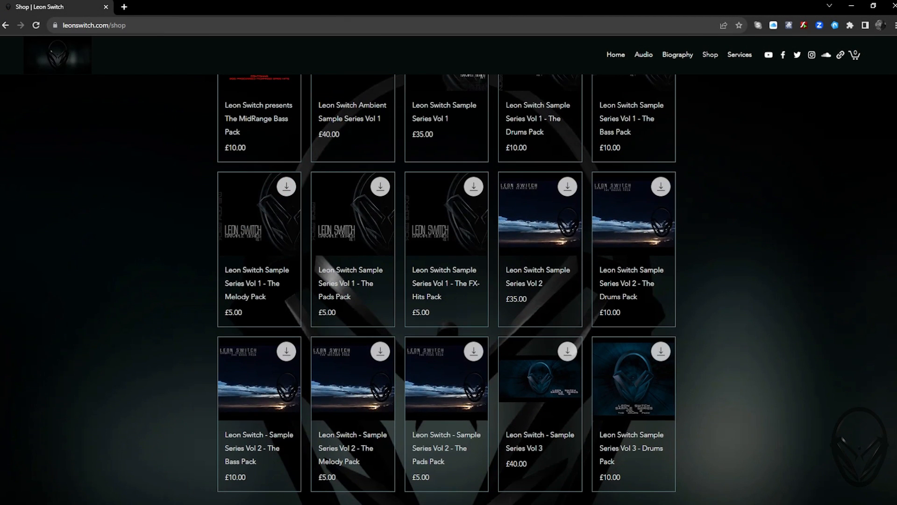
scroll(446, 290, "down", 1)
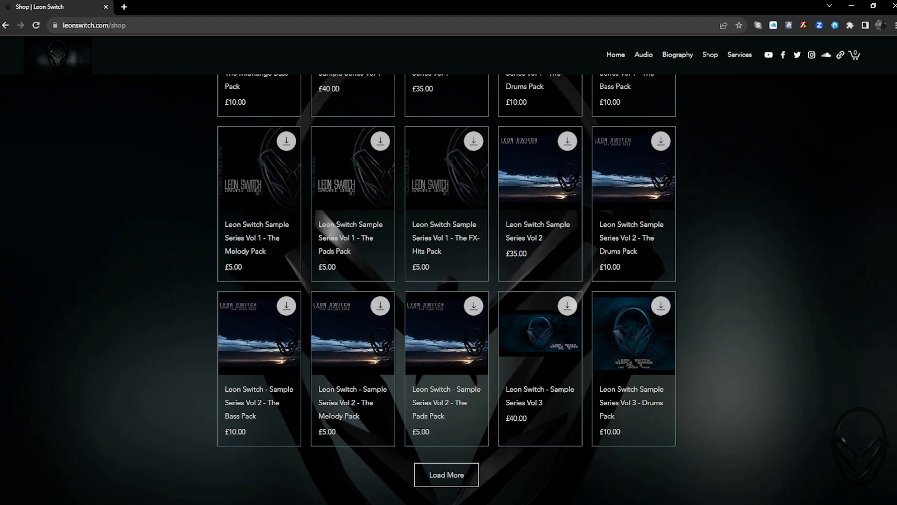
scroll(446, 290, "up", 2)
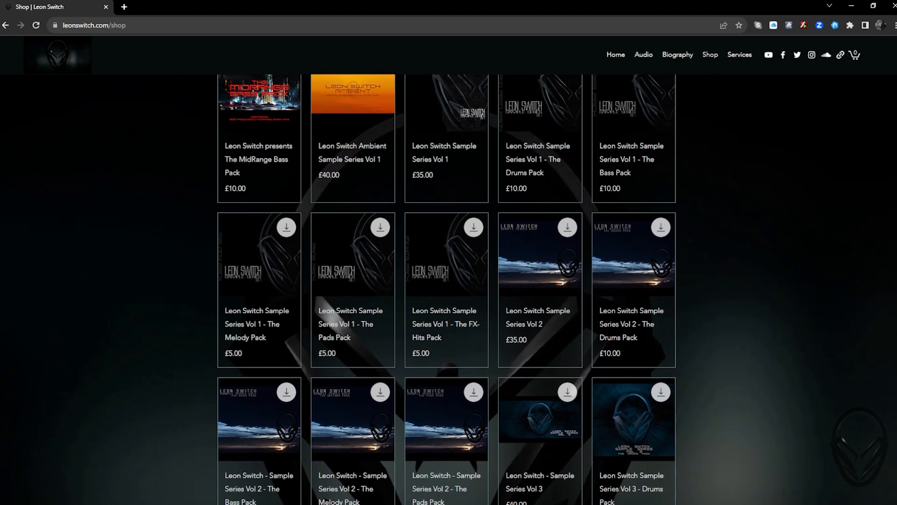
scroll(446, 290, "up", 1)
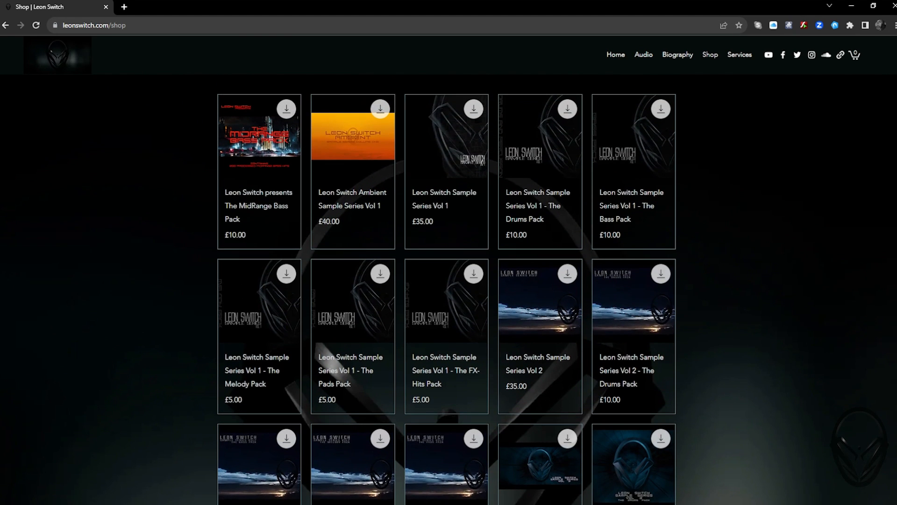